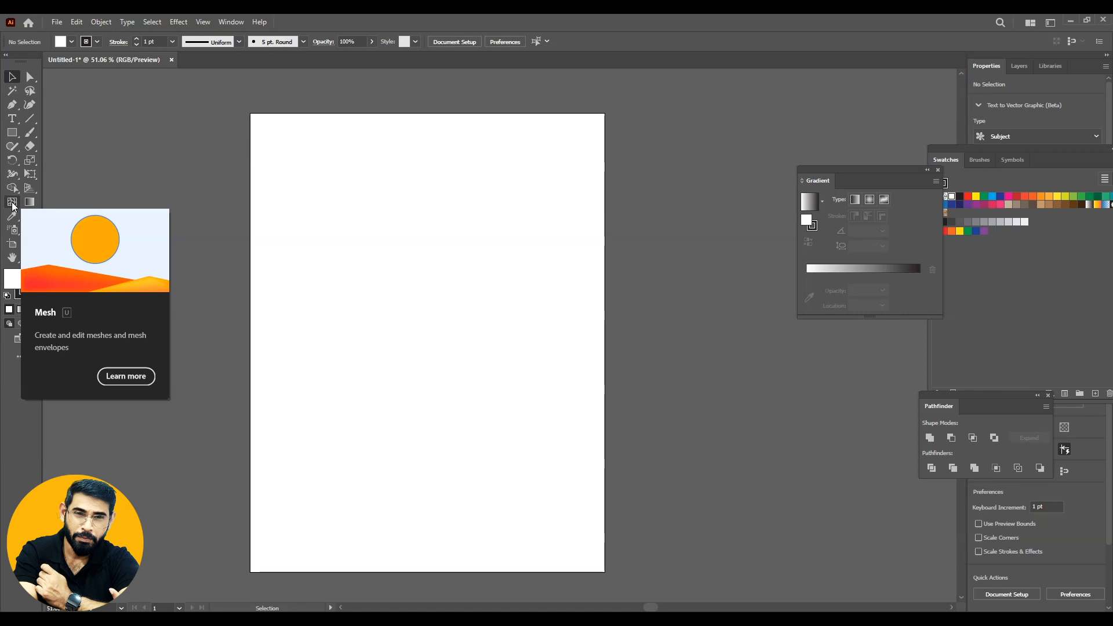
# - Draw a rectangle about 468 by 221 pt in the middle of the artboard and fill it with yellow
pyautogui.click(12, 134)
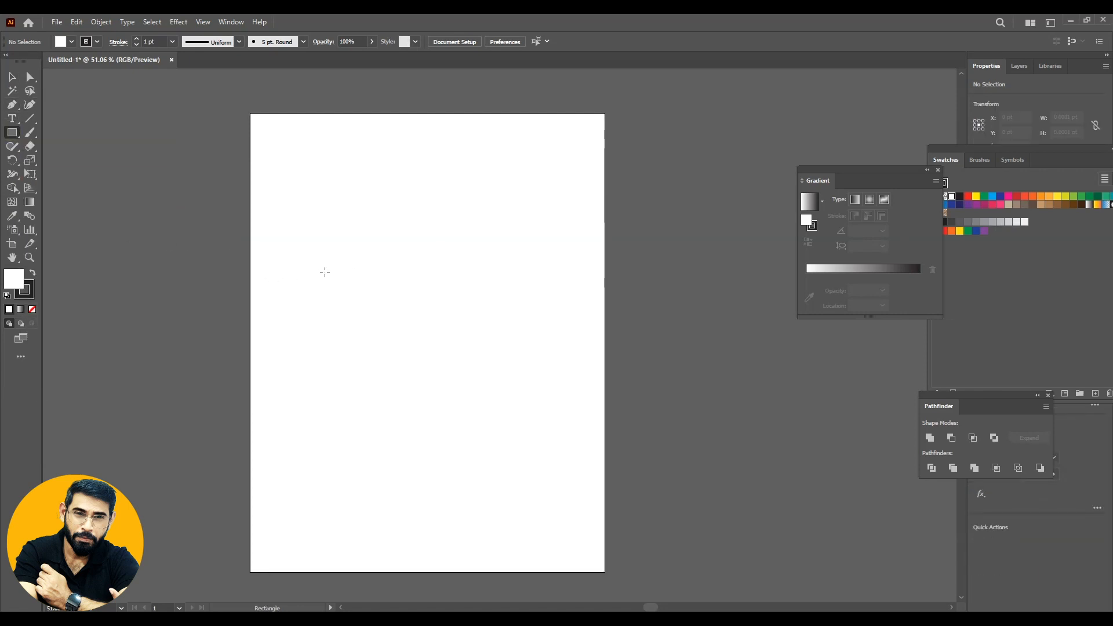
pyautogui.moveTo(294, 274); pyautogui.dragTo(567, 401)
pyautogui.click(13, 77)
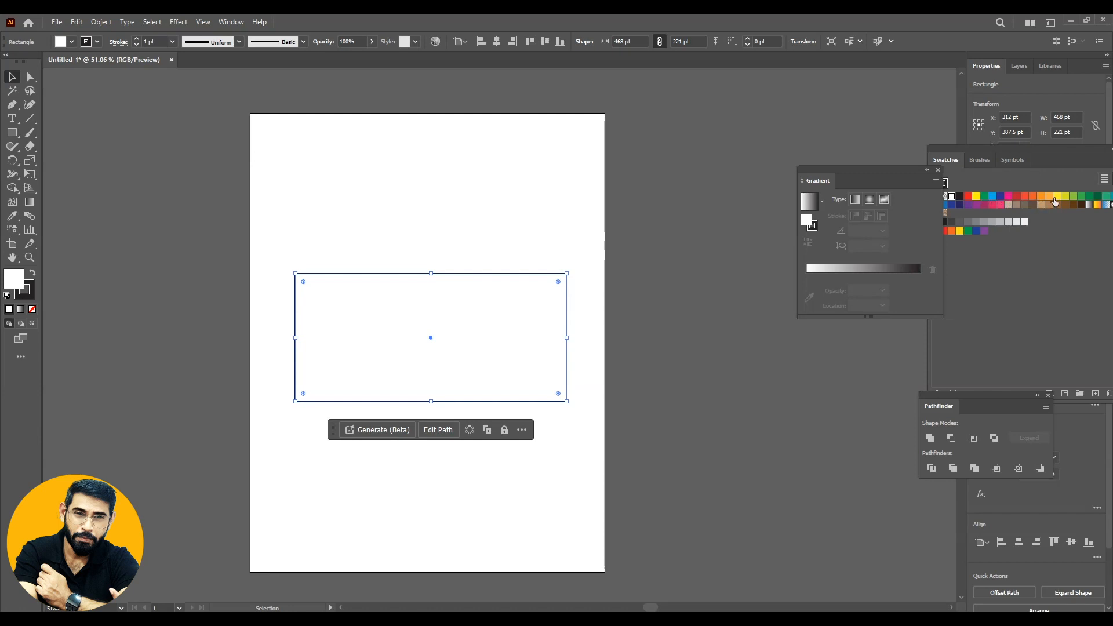
pyautogui.click(1056, 196)
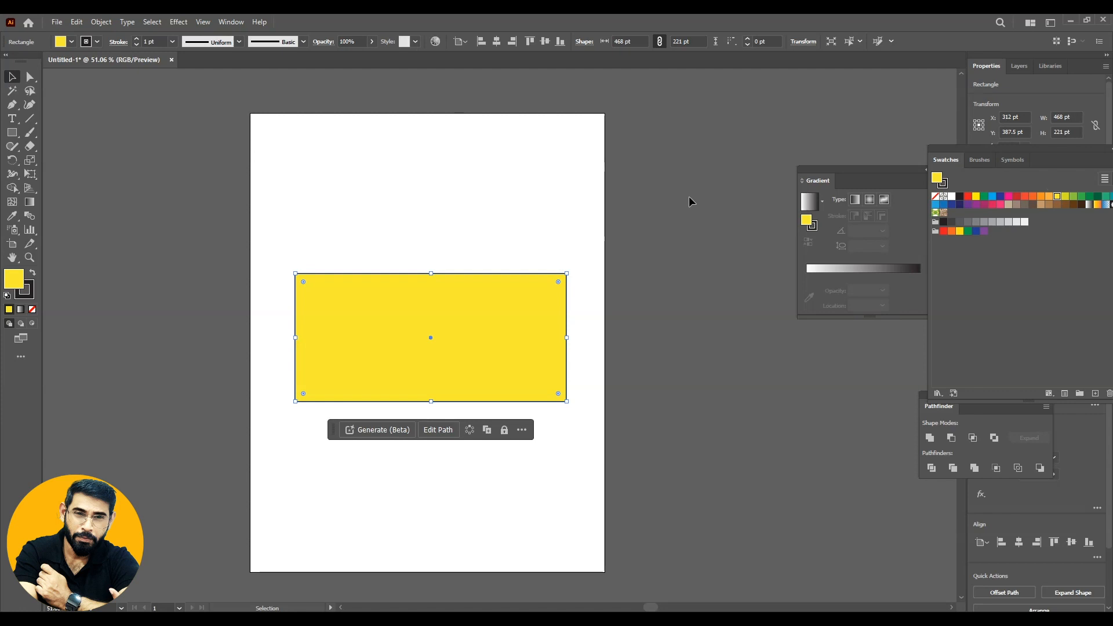
pyautogui.click(688, 201)
# - Add a vertical mesh line near the left side of the yellow rectangle from its top edge
pyautogui.hotkey('ctrl', '=')
pyautogui.hotkey('ctrl', '=')
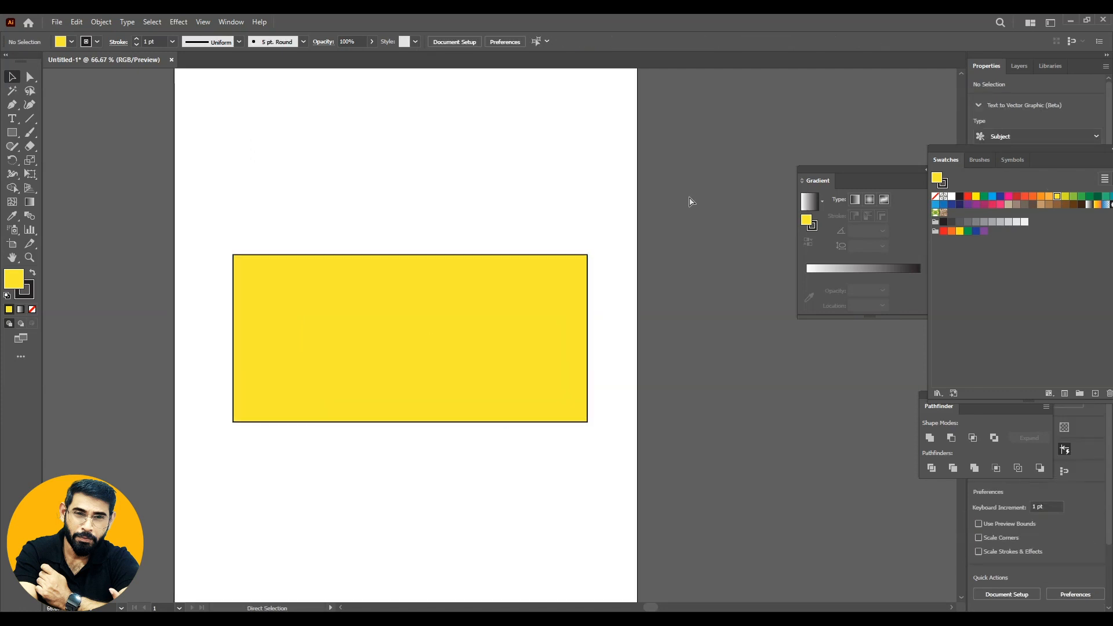
pyautogui.moveTo(562, 275); pyautogui.dragTo(606, 260)
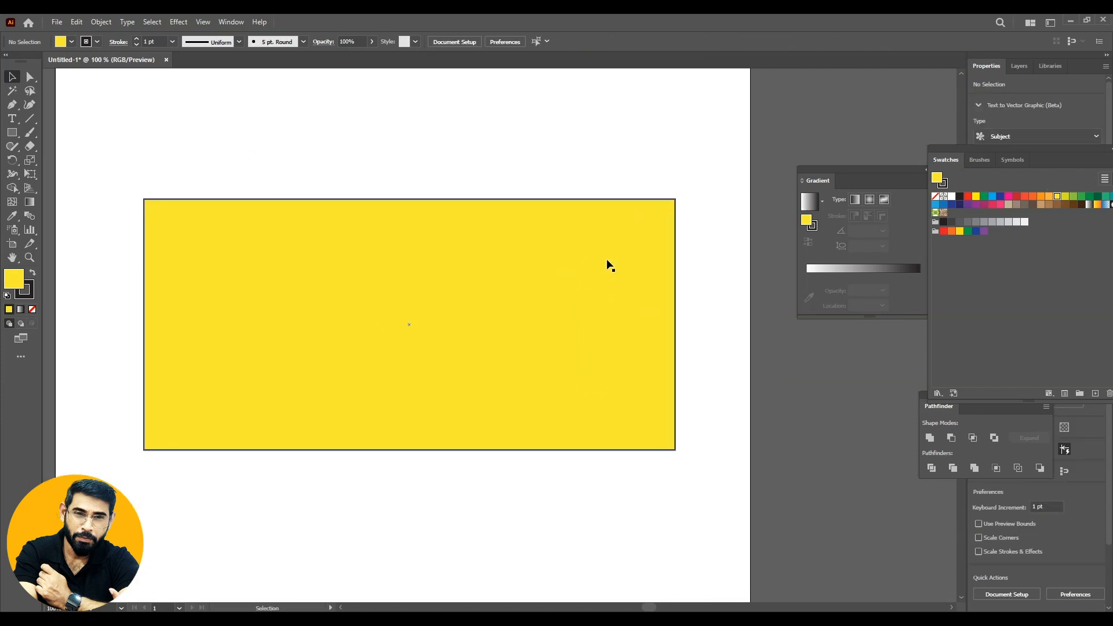
pyautogui.click(11, 204)
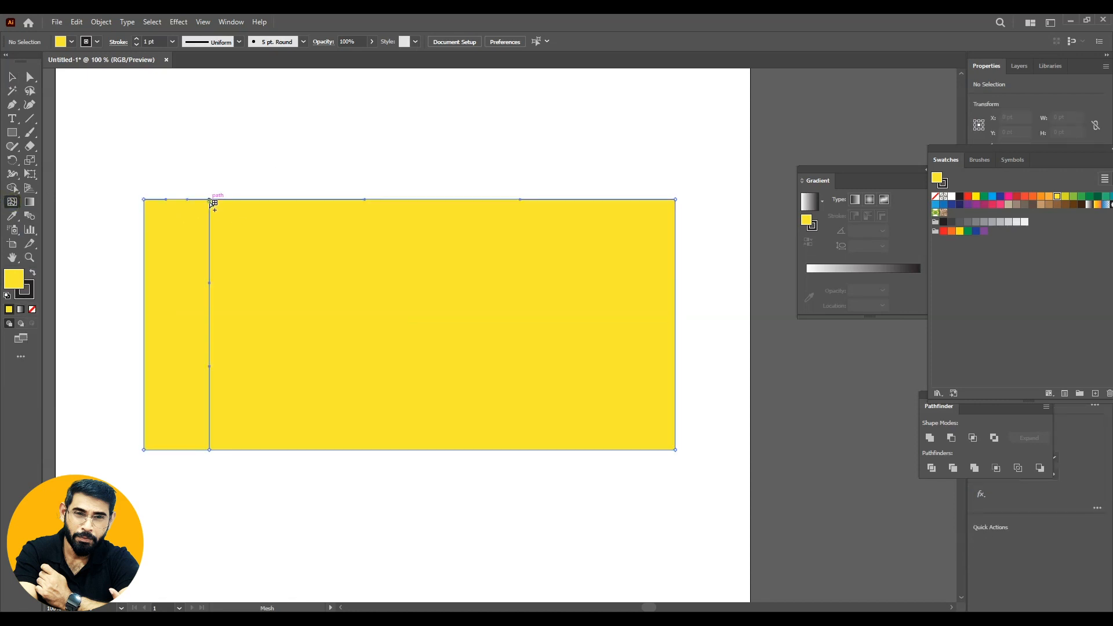
pyautogui.click(209, 200)
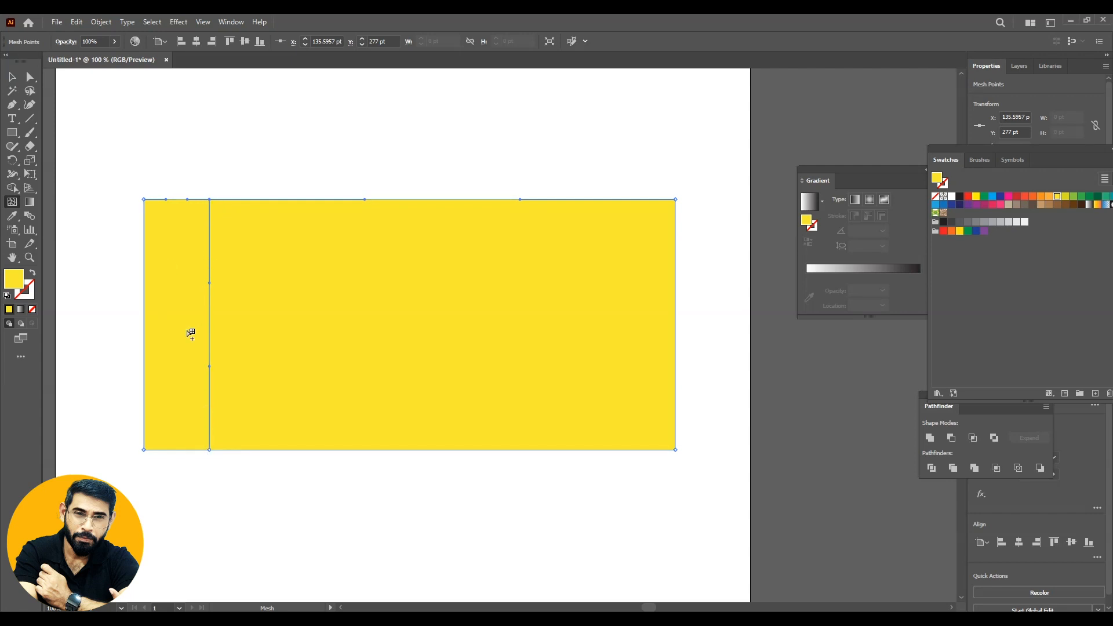
# - Try recoloring the end points of the vertical mesh line dark red, and undo the color change
pyautogui.click(31, 78)
pyautogui.moveTo(198, 167); pyautogui.dragTo(228, 488)
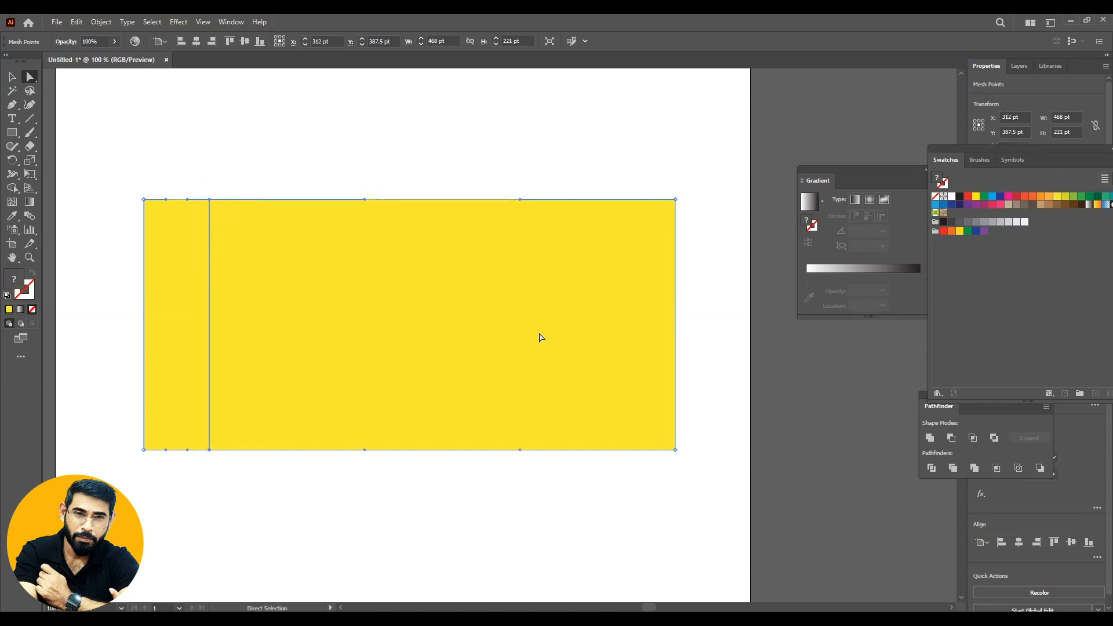
pyautogui.click(1015, 196)
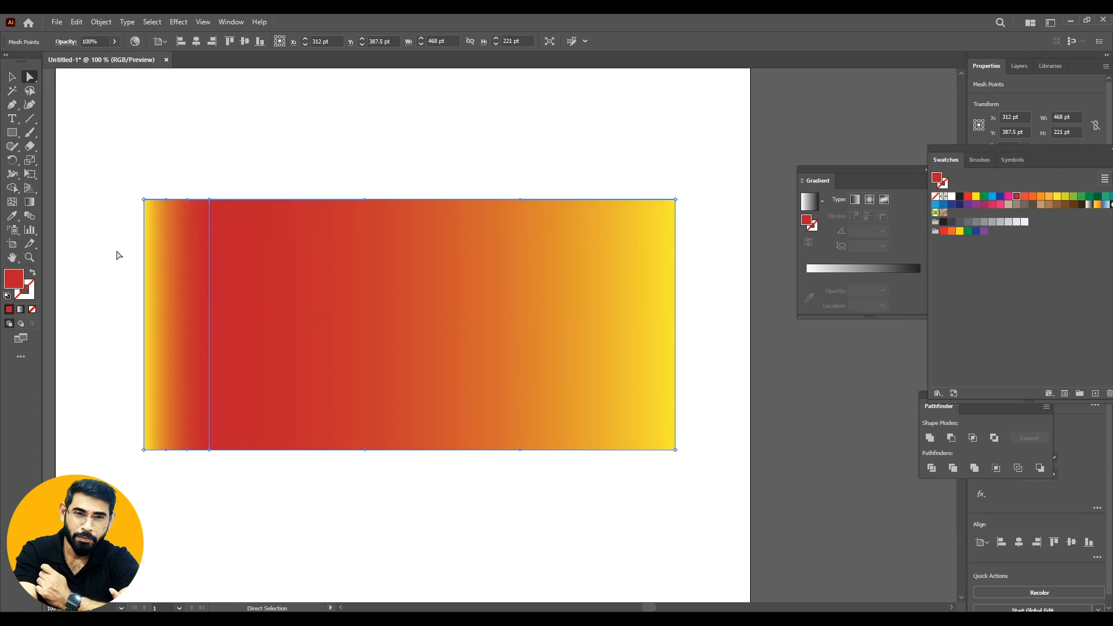
pyautogui.hotkey('ctrl', 'z')
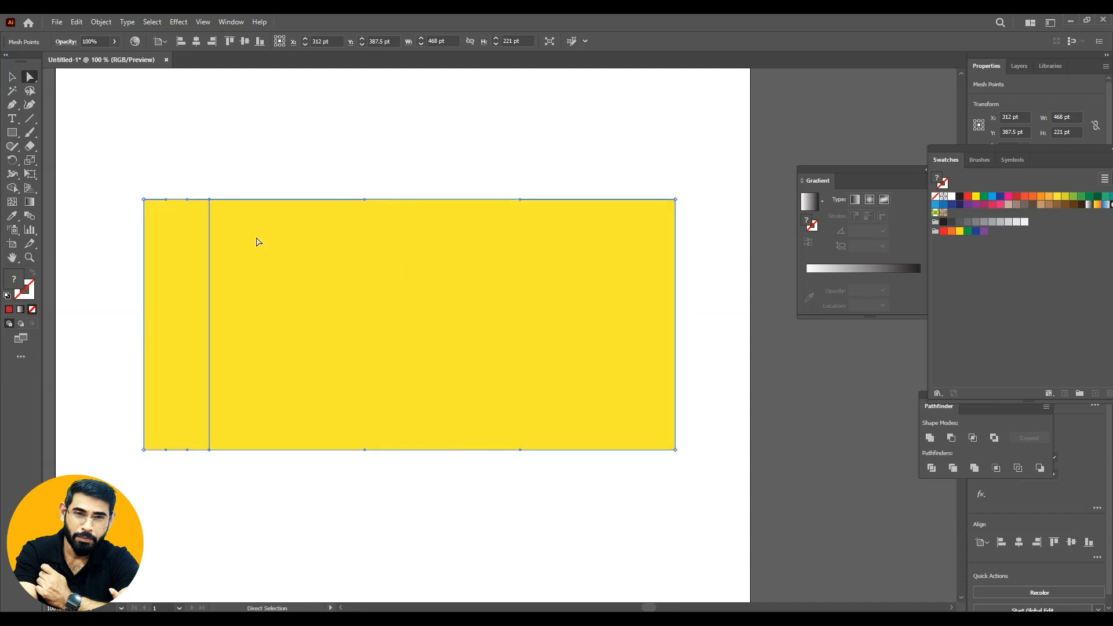
pyautogui.moveTo(211, 242); pyautogui.dragTo(234, 496)
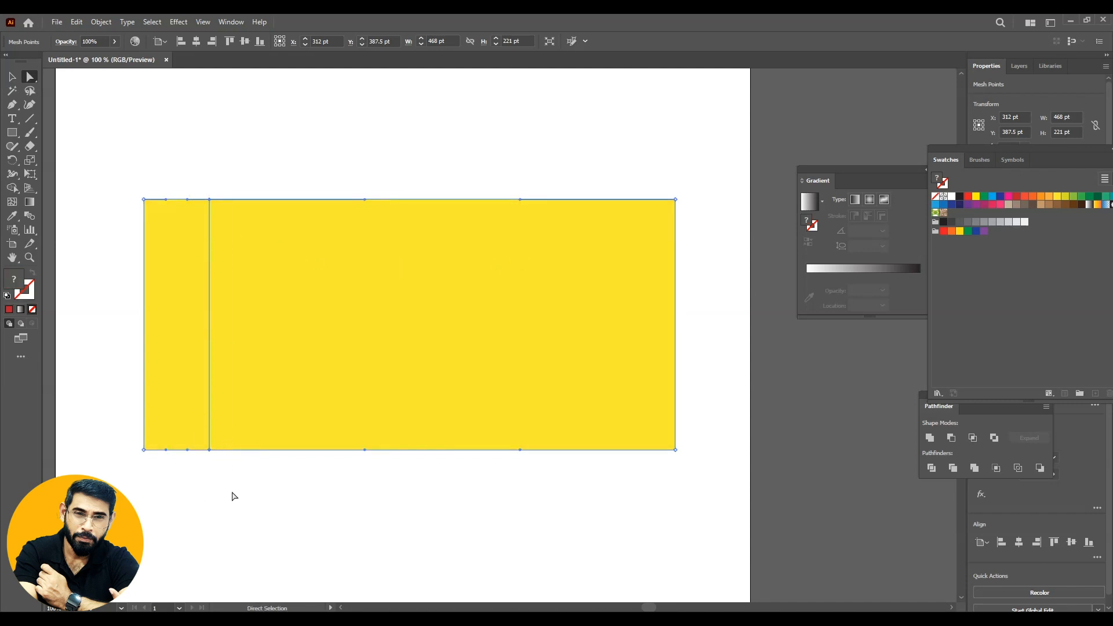
# - Add one more vertical mesh line on each side of the existing one with the Mesh tool
pyautogui.click(12, 202)
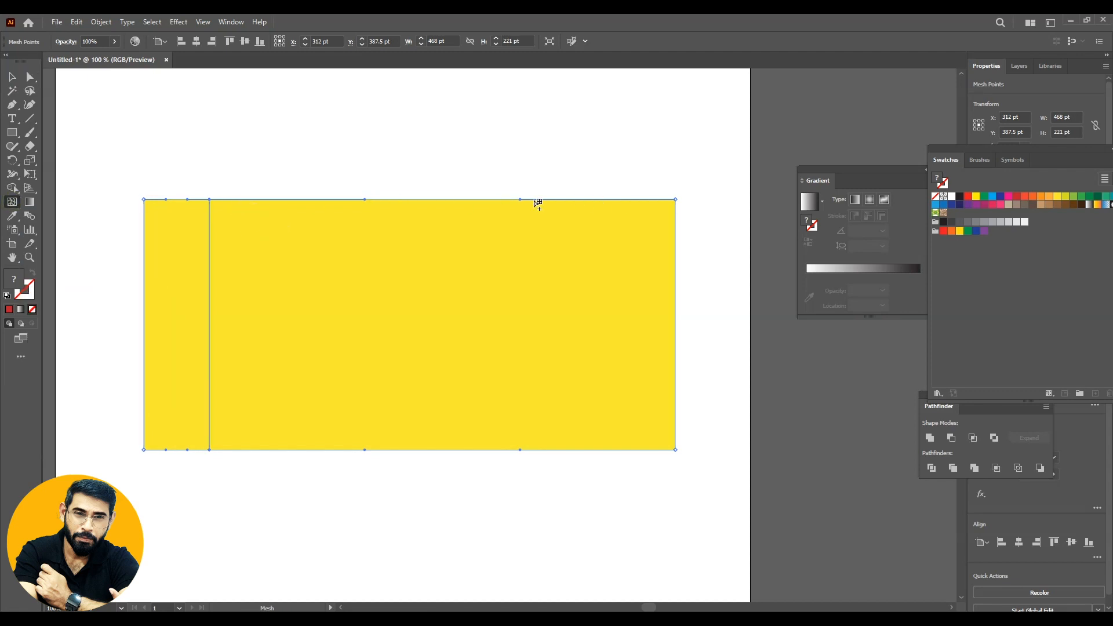
pyautogui.click(251, 202)
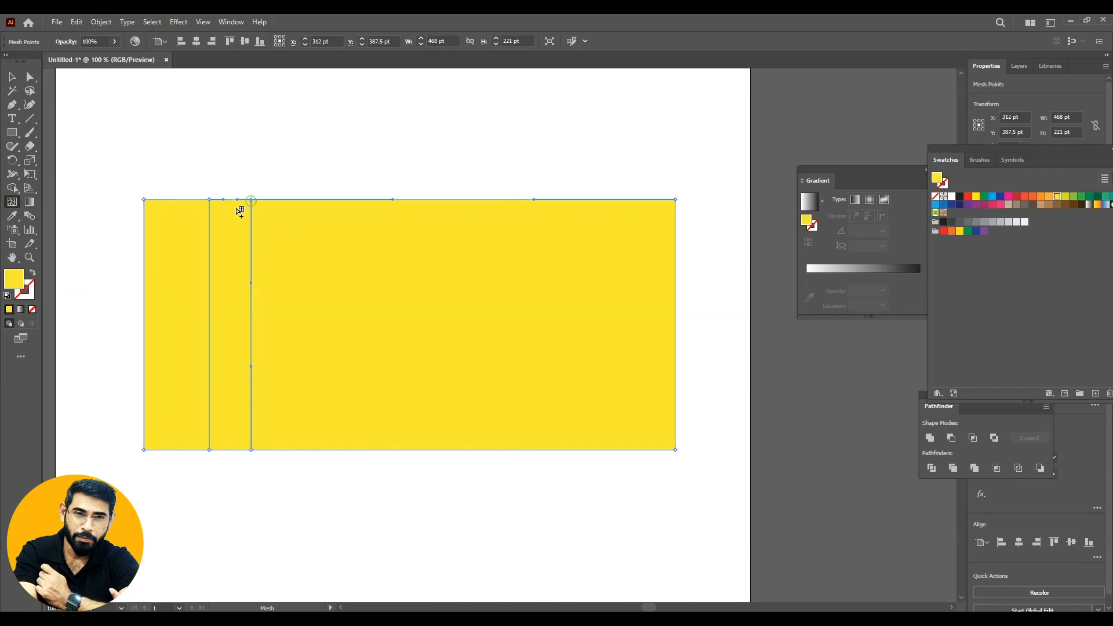
pyautogui.click(166, 200)
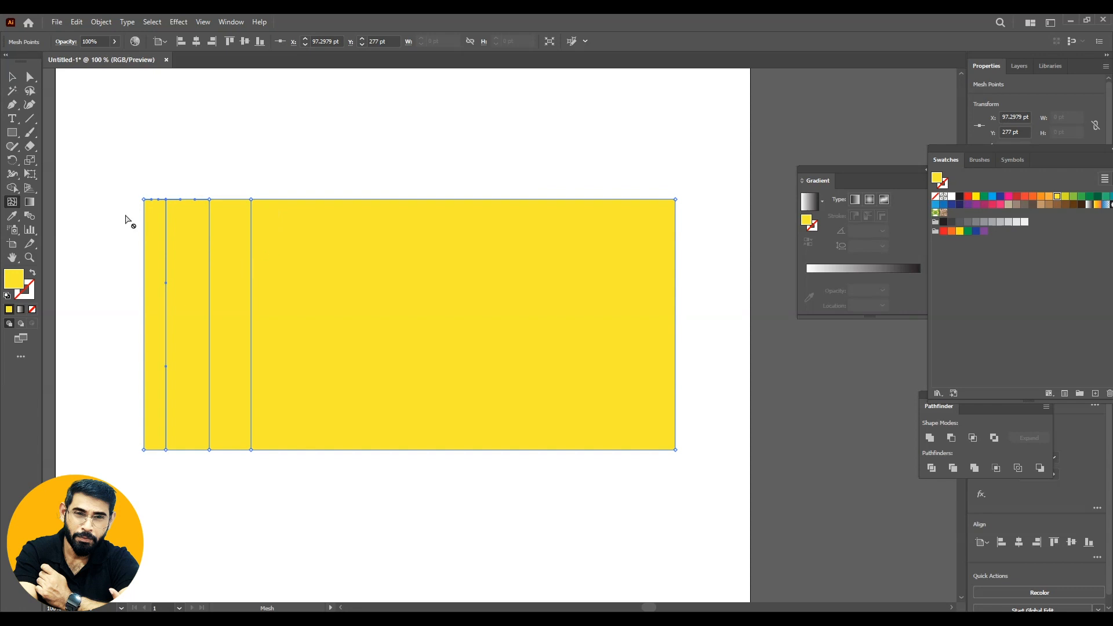
# - Color the points of the middle of the three vertical mesh lines bright red
pyautogui.press('a')
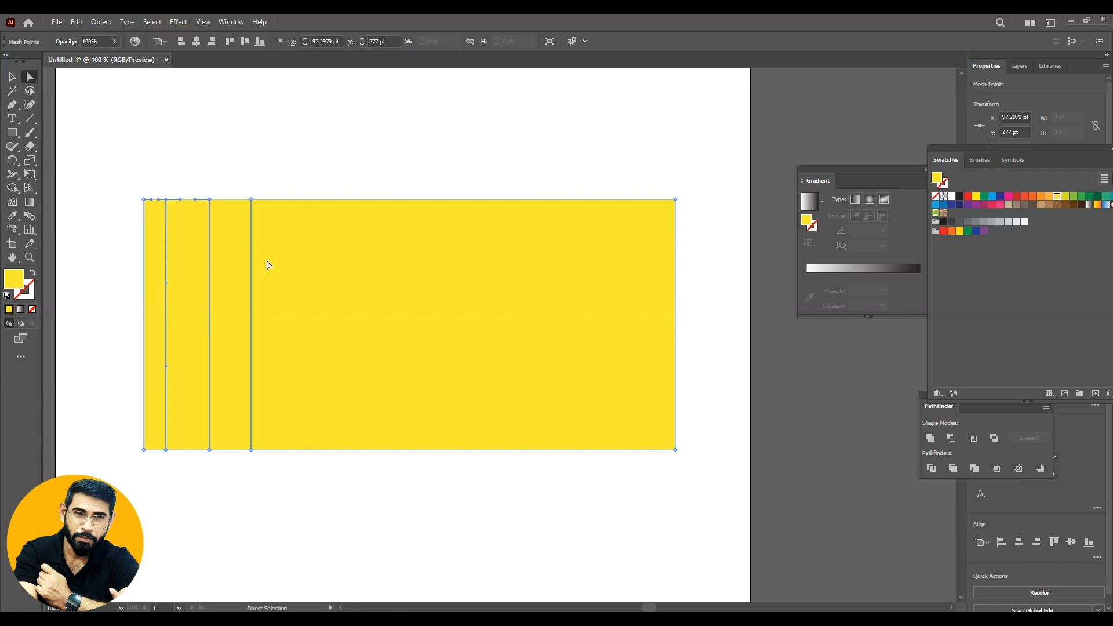
pyautogui.moveTo(193, 183); pyautogui.dragTo(223, 461)
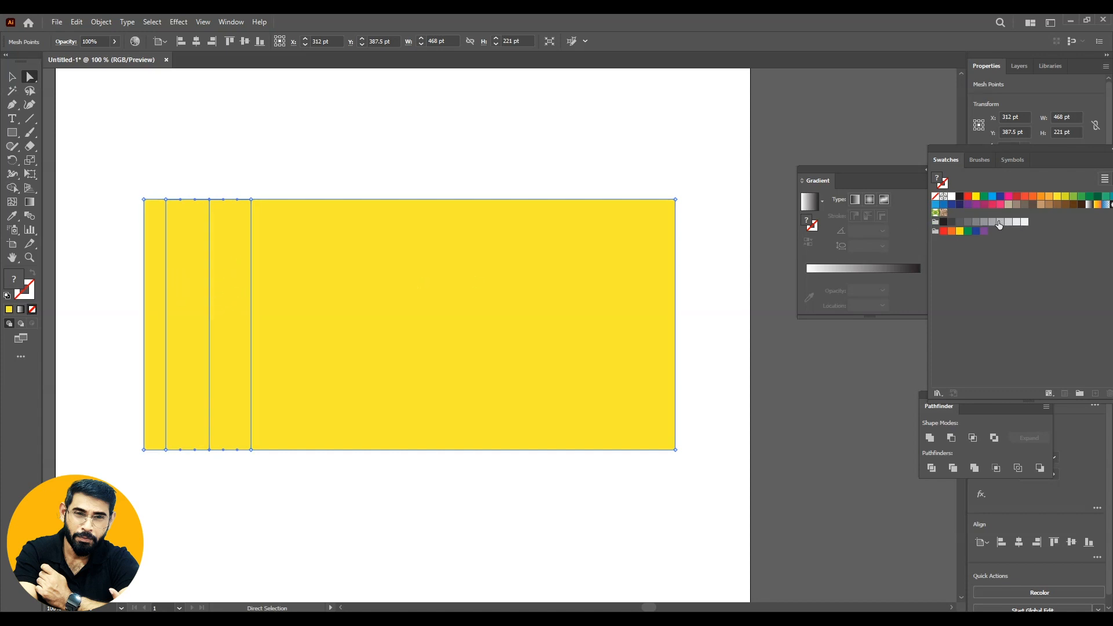
pyautogui.click(967, 196)
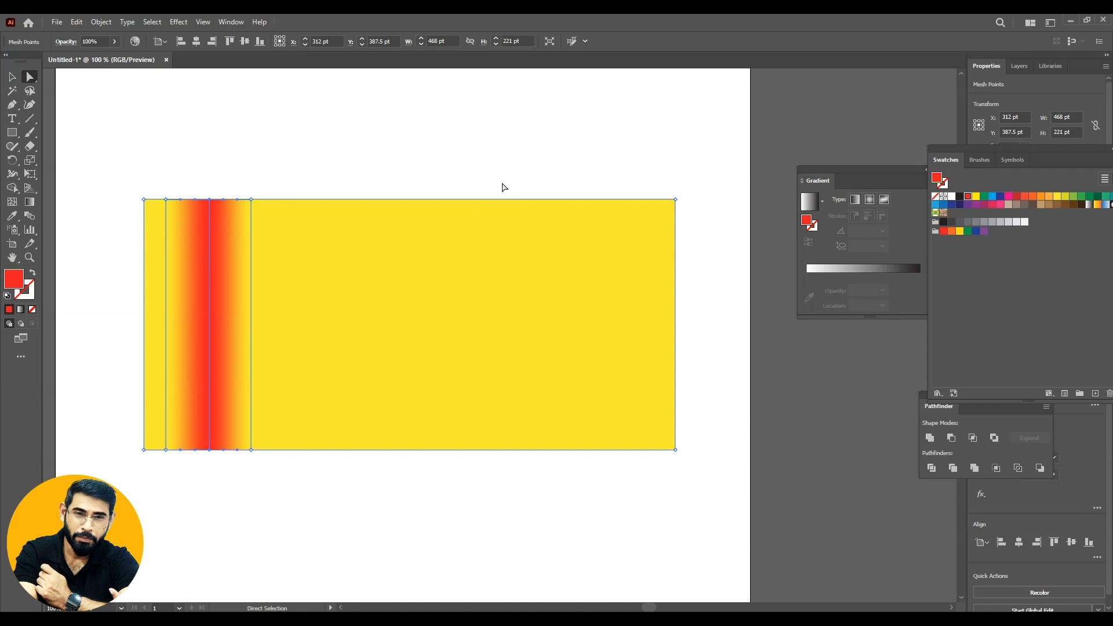
# - Add three closely spaced horizontal mesh lines across the rectangle's middle, starting from its left edge
pyautogui.click(14, 204)
pyautogui.click(144, 324)
pyautogui.click(144, 305)
pyautogui.click(144, 349)
# - Color all points on the middle of the three horizontal mesh lines light blue
pyautogui.click(30, 77)
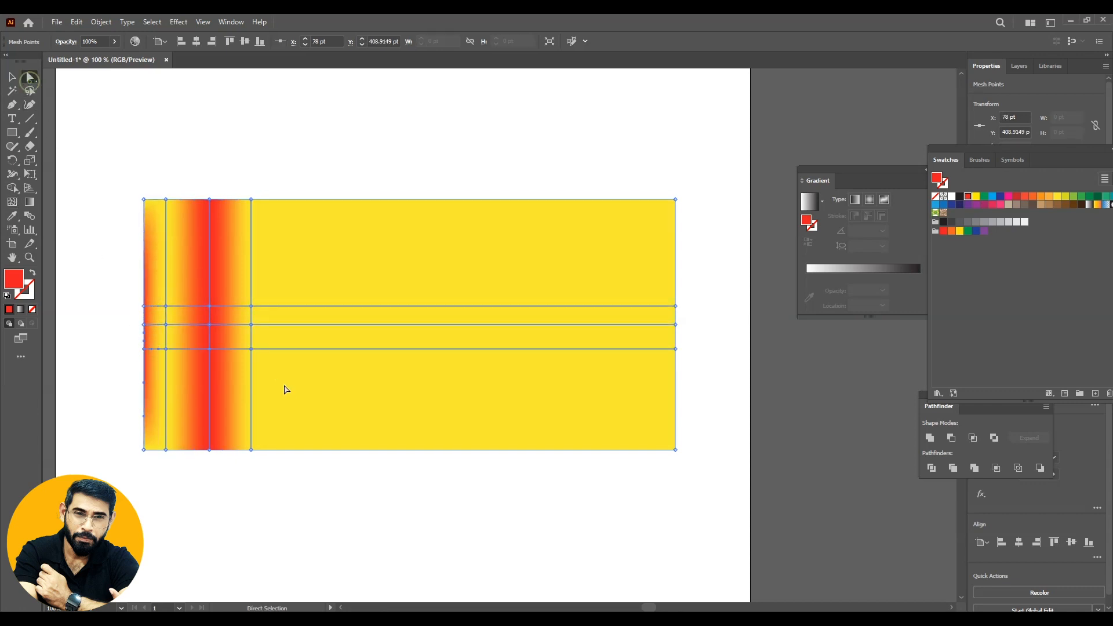
pyautogui.moveTo(128, 318); pyautogui.dragTo(716, 340)
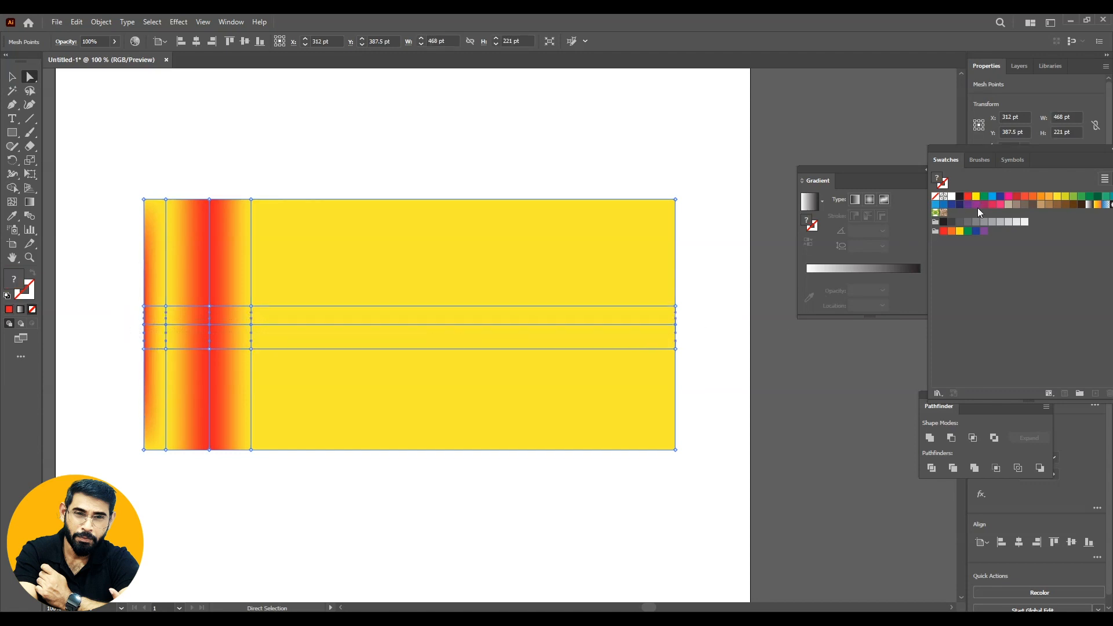
pyautogui.click(992, 197)
pyautogui.click(815, 482)
pyautogui.click(355, 298)
# - Add three mesh points in the yellow area above the blue band, right of the rectangle's center
pyautogui.click(11, 201)
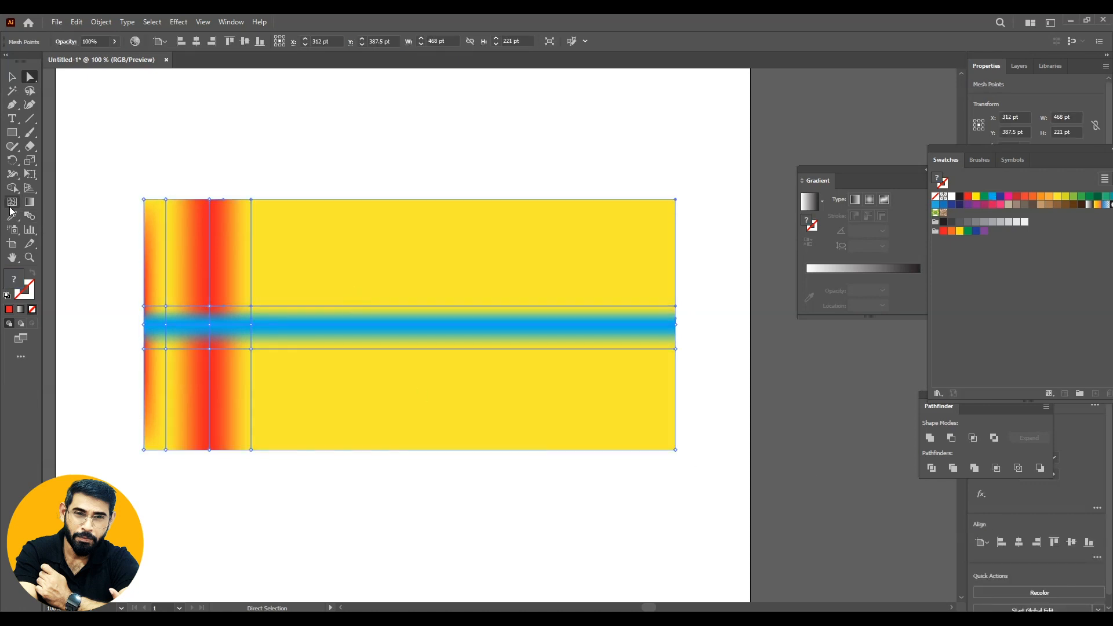
pyautogui.click(408, 241)
pyautogui.click(441, 274)
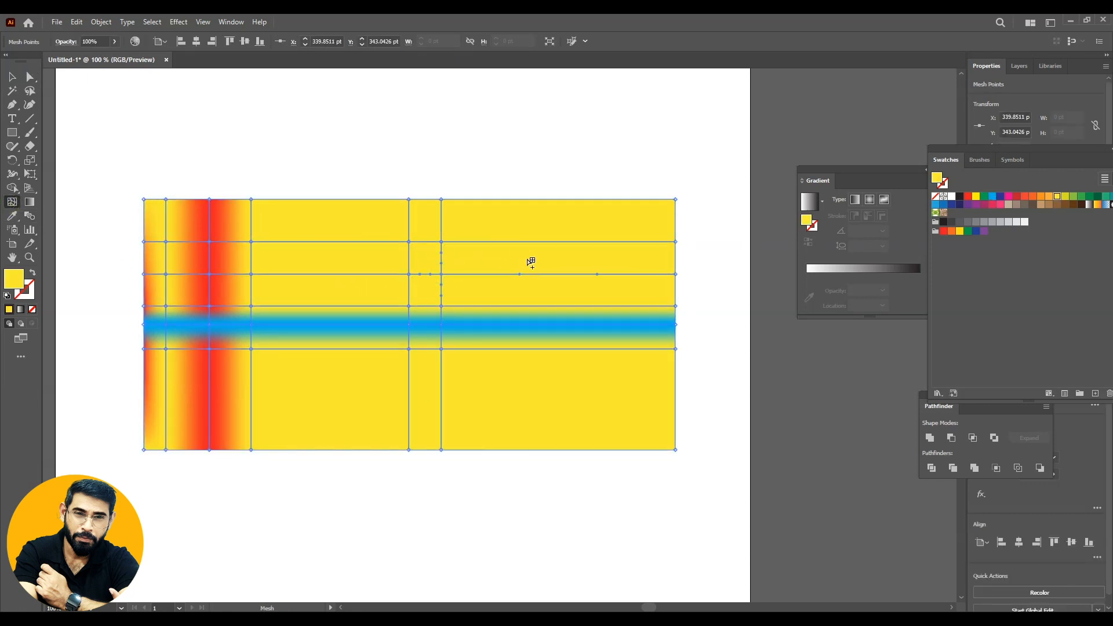
pyautogui.click(497, 228)
# - Color one of the new mesh intersections above the blue band green, and change it to red
pyautogui.click(31, 76)
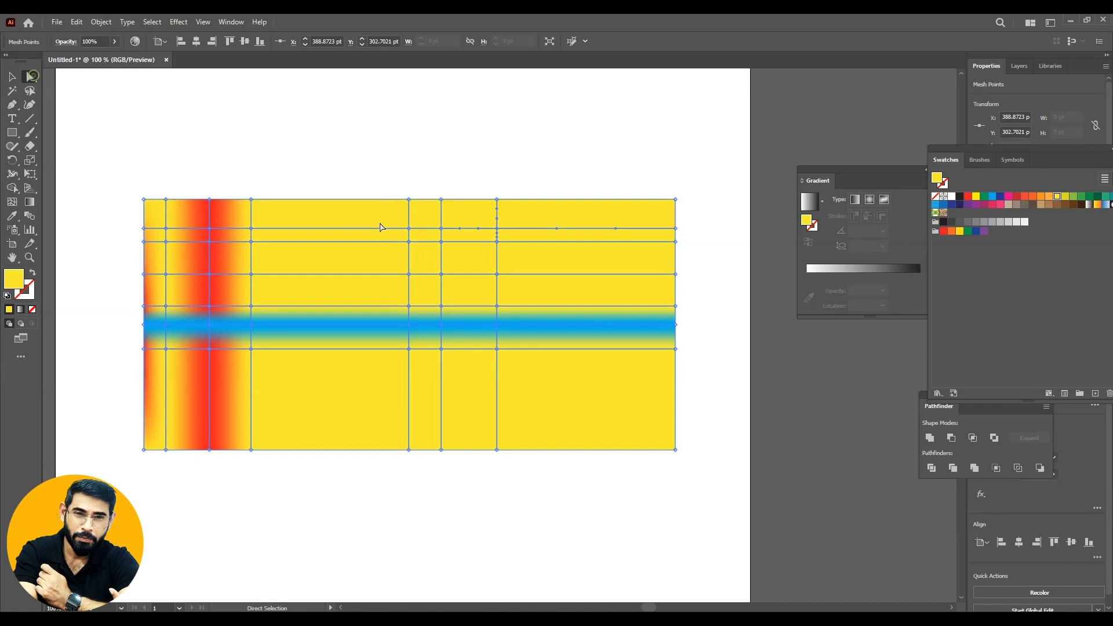
pyautogui.click(442, 242)
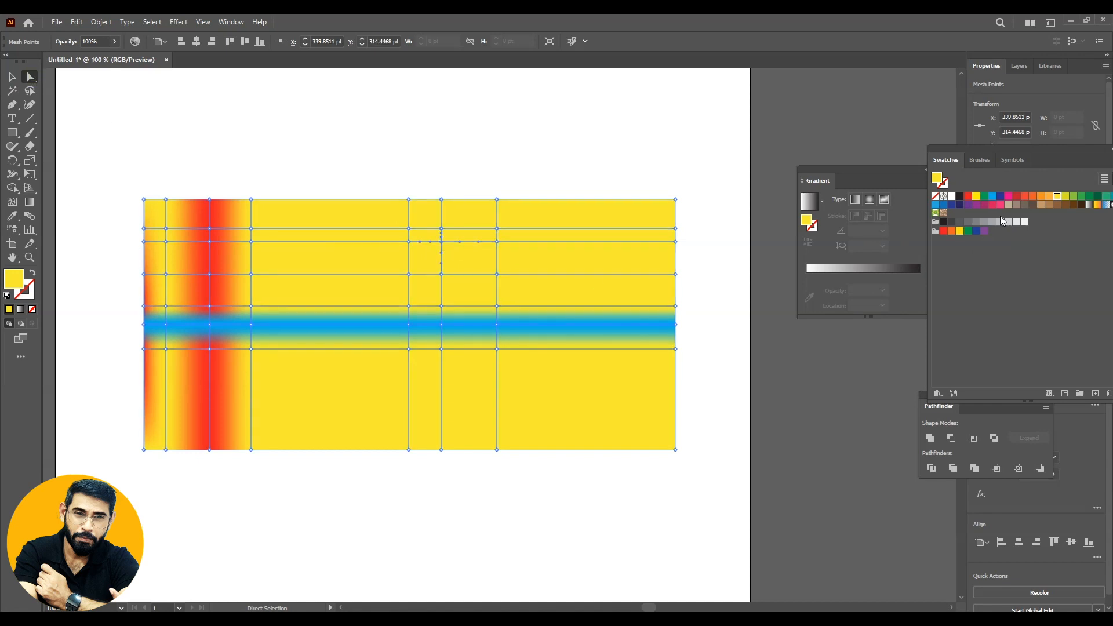
pyautogui.click(1072, 197)
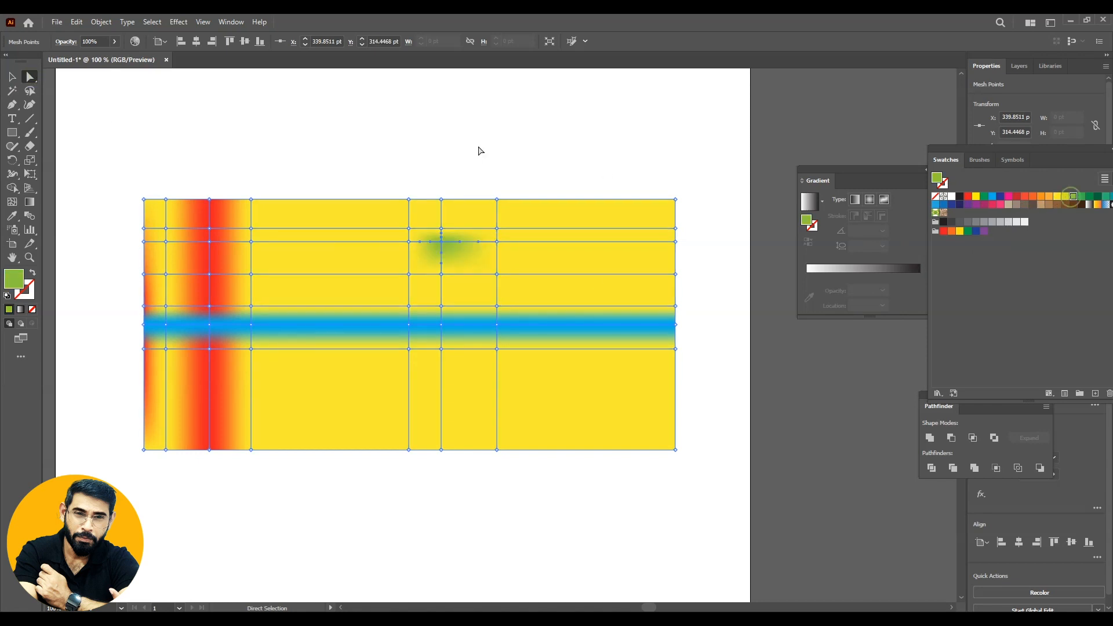
pyautogui.click(968, 196)
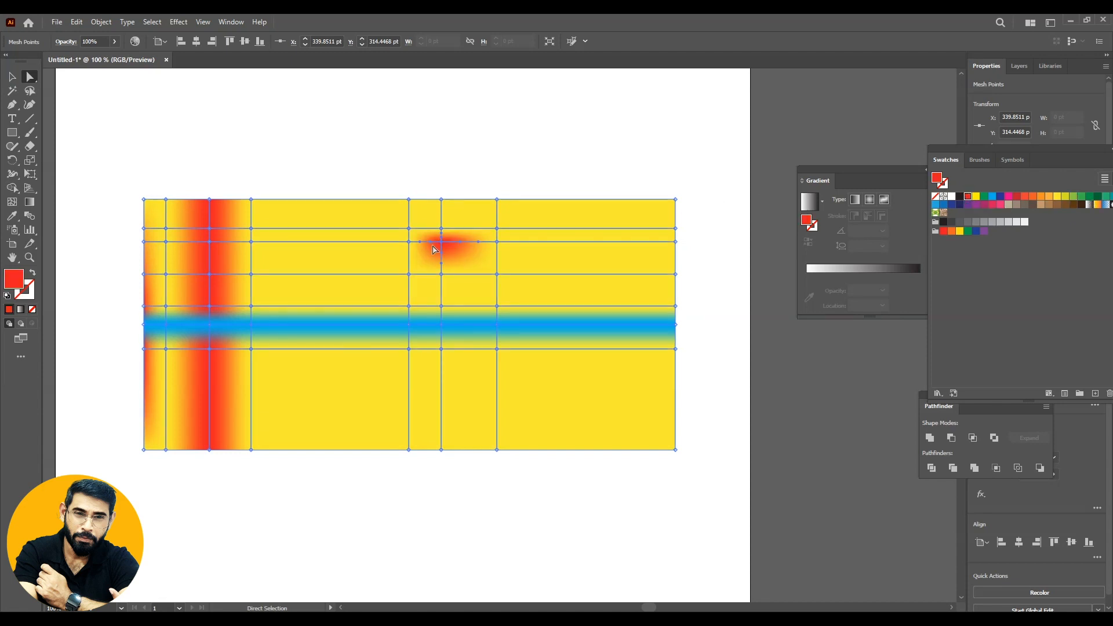
# - Lasso the mesh points along the vertical line above the blue band, color them light blue, and change them to red
pyautogui.moveTo(462, 209); pyautogui.dragTo(487, 179)
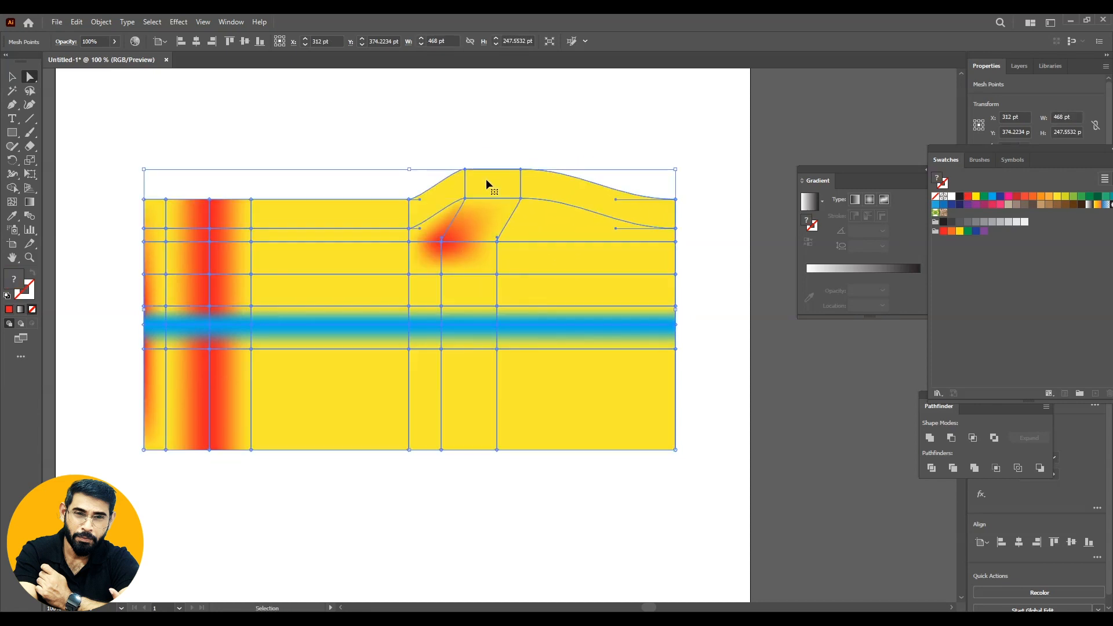
pyautogui.hotkey('ctrl', 'z')
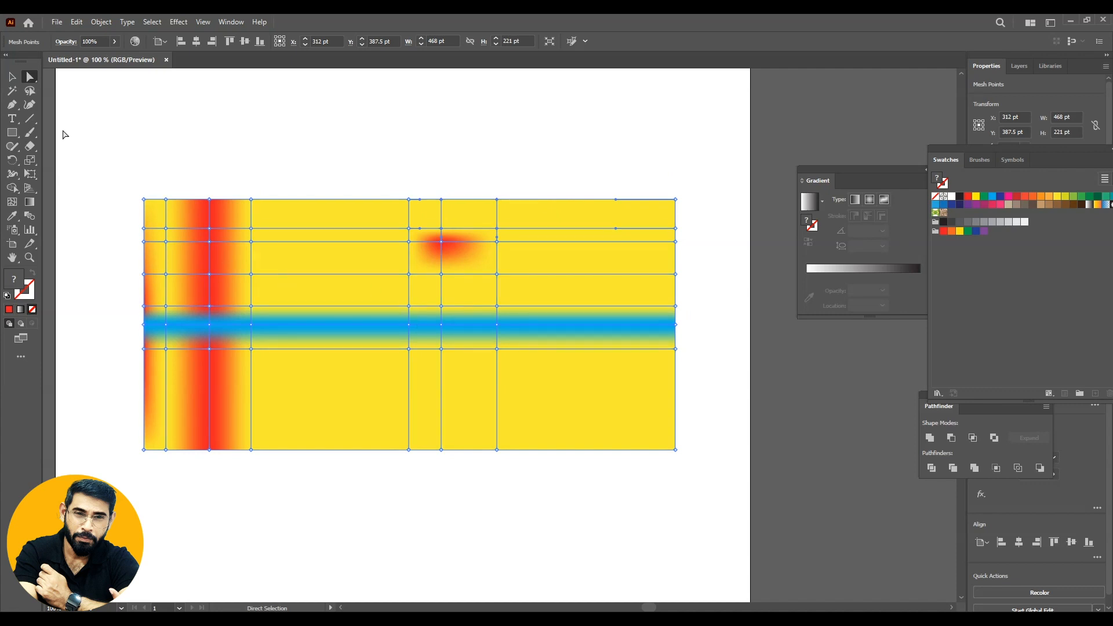
pyautogui.click(30, 91)
pyautogui.moveTo(458, 218)
pyautogui.mouseDown()
pyautogui.moveTo(431, 228)
pyautogui.moveTo(434, 307)
pyautogui.moveTo(467, 303)
pyautogui.moveTo(486, 243)
pyautogui.moveTo(457, 220)
pyautogui.moveTo(466, 231)
pyautogui.mouseUp()
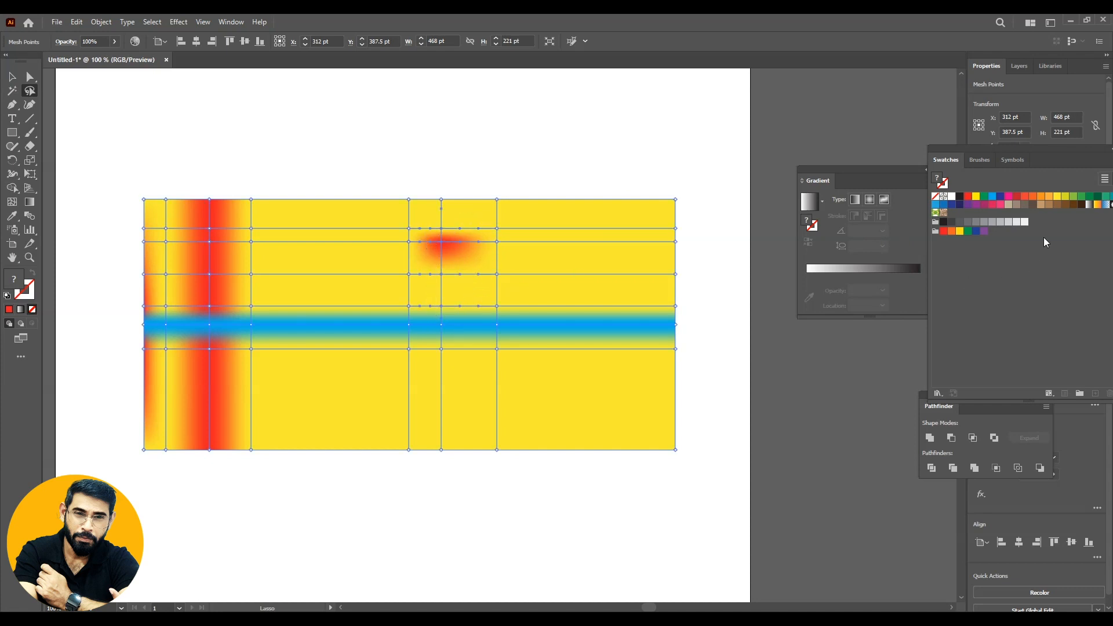
pyautogui.click(991, 196)
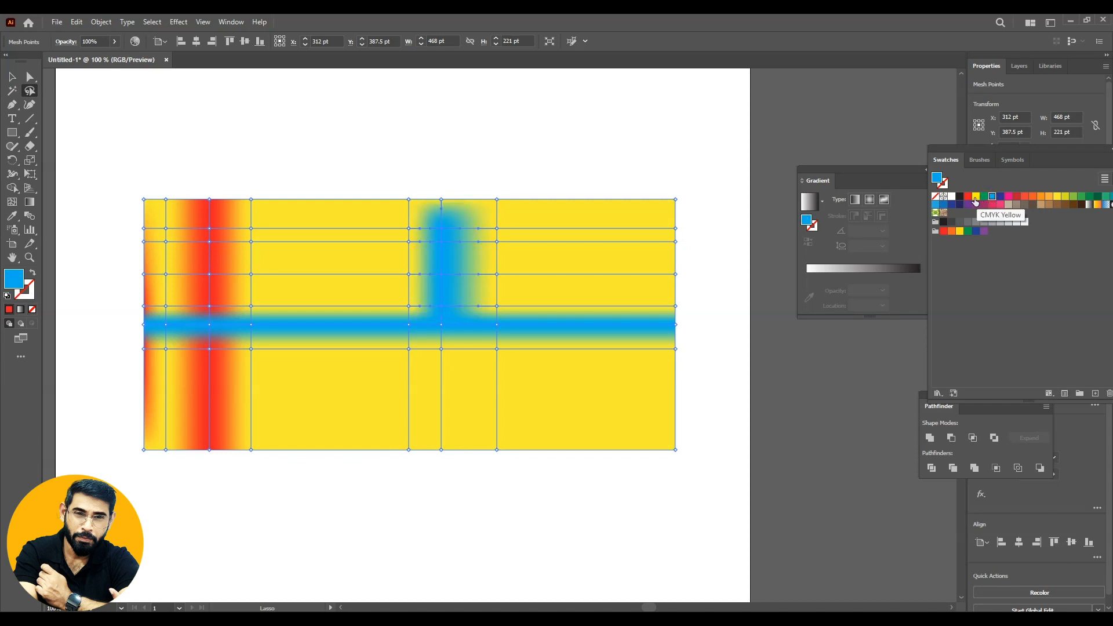
pyautogui.click(967, 195)
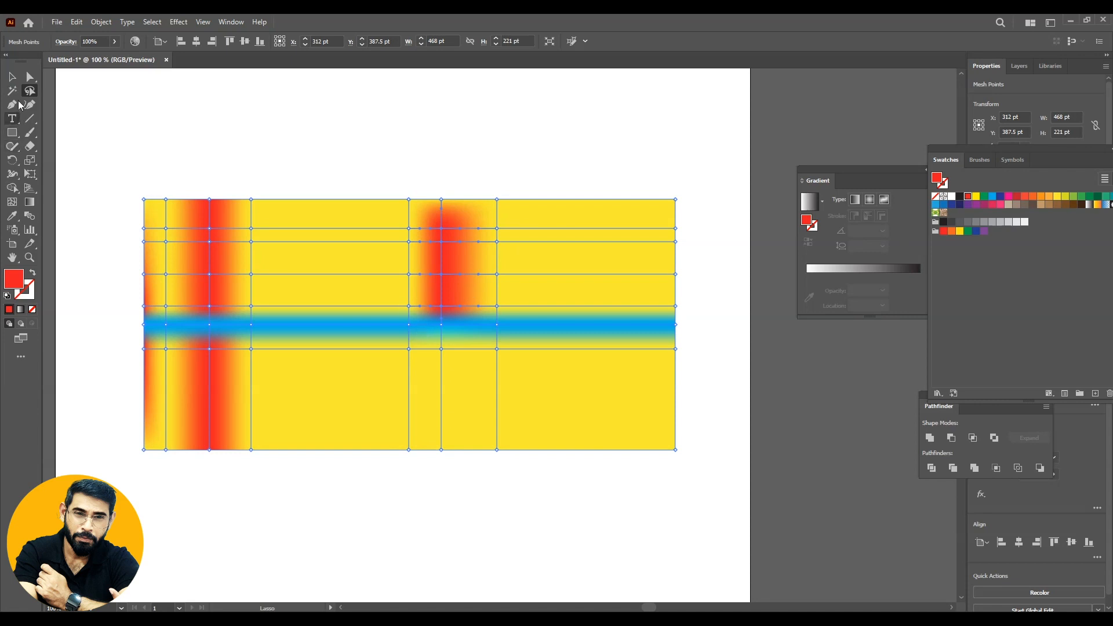
# - Add a mesh point in the lower-right area of the rectangle and color it dark blue
pyautogui.click(11, 202)
pyautogui.click(577, 389)
pyautogui.click(30, 76)
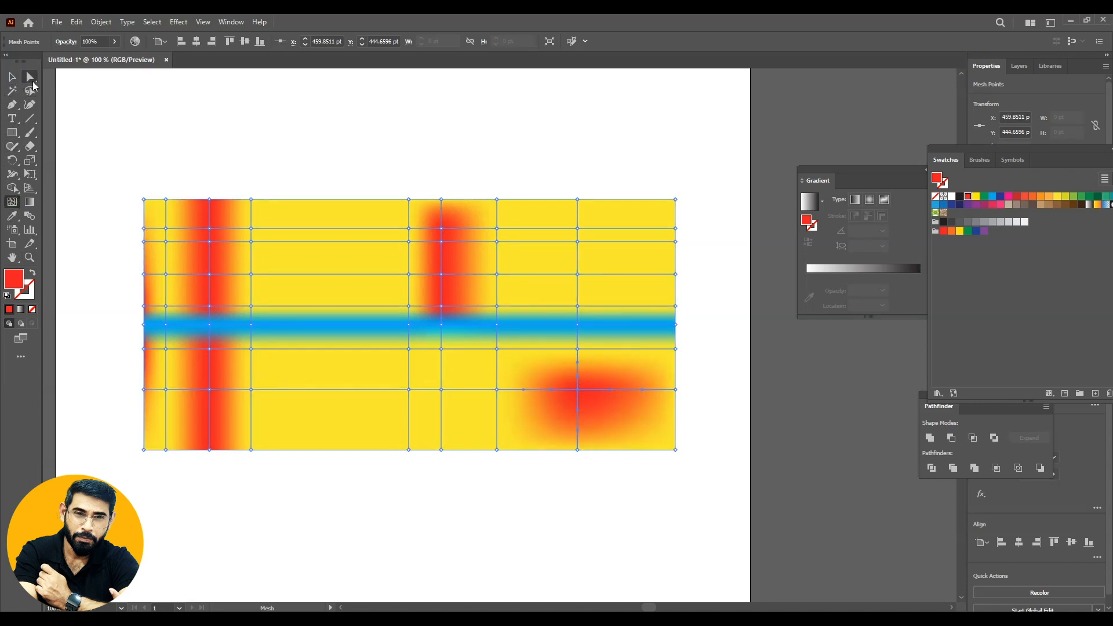
pyautogui.moveTo(597, 366)
pyautogui.mouseDown()
pyautogui.moveTo(602, 375)
pyautogui.moveTo(606, 357)
pyautogui.mouseUp()
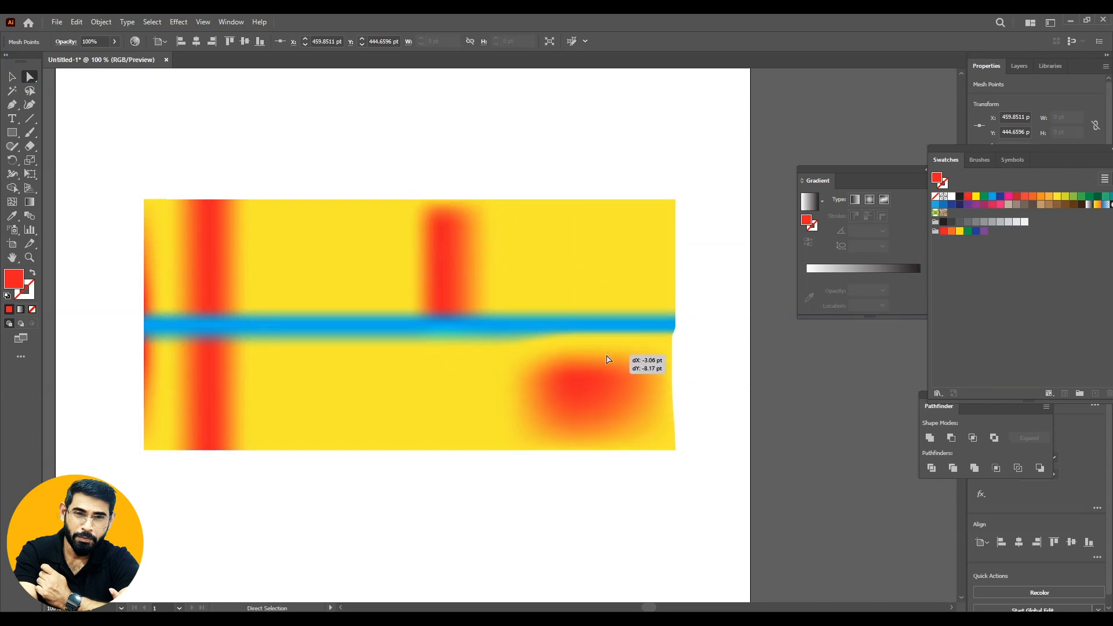
pyautogui.hotkey('ctrl', 'z')
pyautogui.click(31, 91)
pyautogui.moveTo(605, 370)
pyautogui.mouseDown()
pyautogui.moveTo(635, 419)
pyautogui.moveTo(544, 448)
pyautogui.moveTo(649, 417)
pyautogui.moveTo(608, 365)
pyautogui.mouseUp()
pyautogui.click(1001, 198)
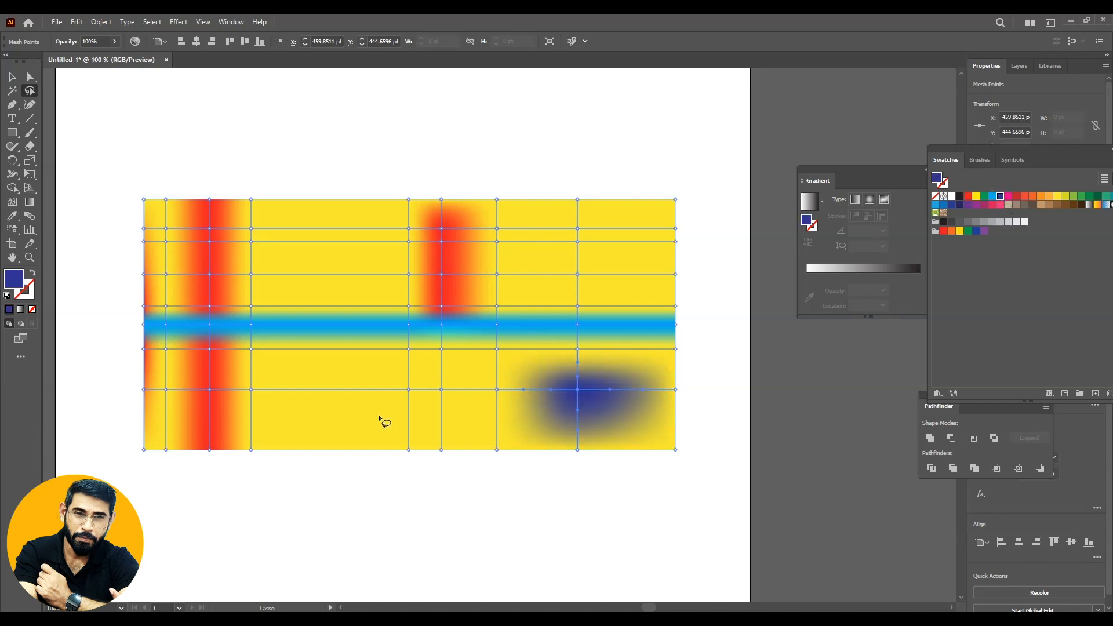
# - Lasso the two adjacent mesh points below the blue band near the center and color them magenta
pyautogui.moveTo(393, 380); pyautogui.dragTo(390, 383)
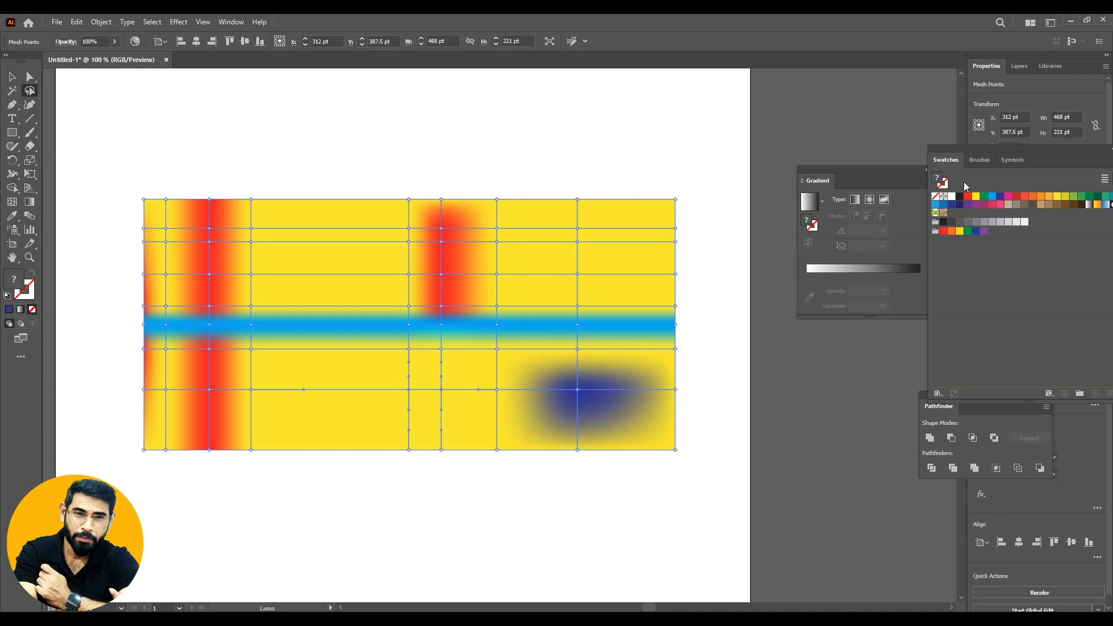
pyautogui.click(1008, 196)
# - Color the two upper-right mesh points green, then color the mesh point beside the lower red band orange-red and change it to purple
pyautogui.moveTo(573, 228)
pyautogui.mouseDown()
pyautogui.moveTo(600, 241)
pyautogui.moveTo(546, 227)
pyautogui.moveTo(579, 261)
pyautogui.moveTo(568, 225)
pyautogui.mouseUp()
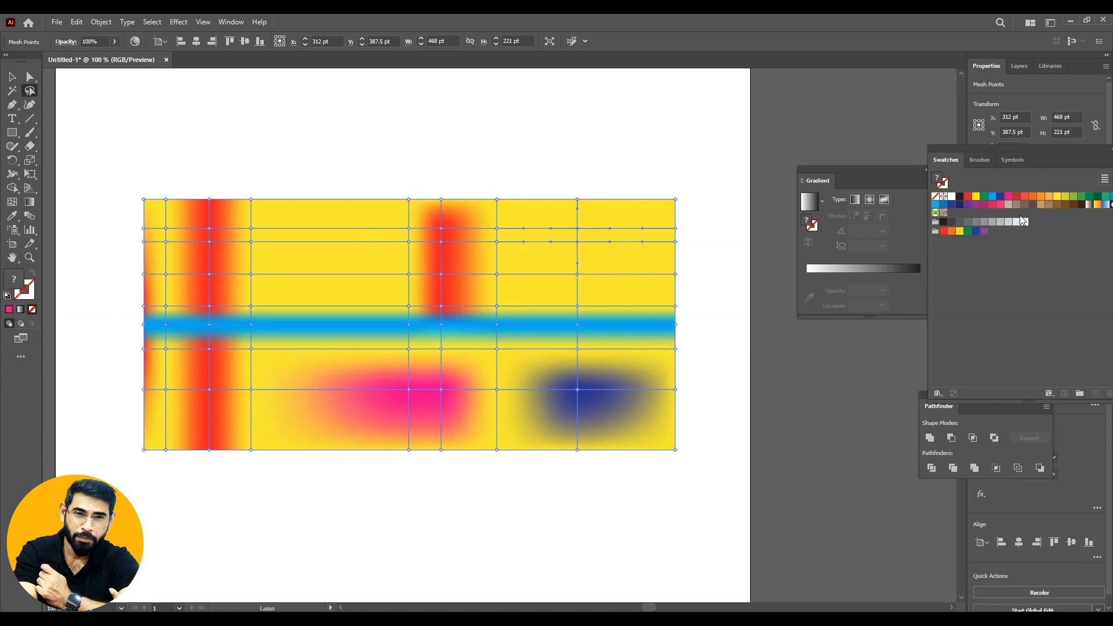
pyautogui.click(1088, 197)
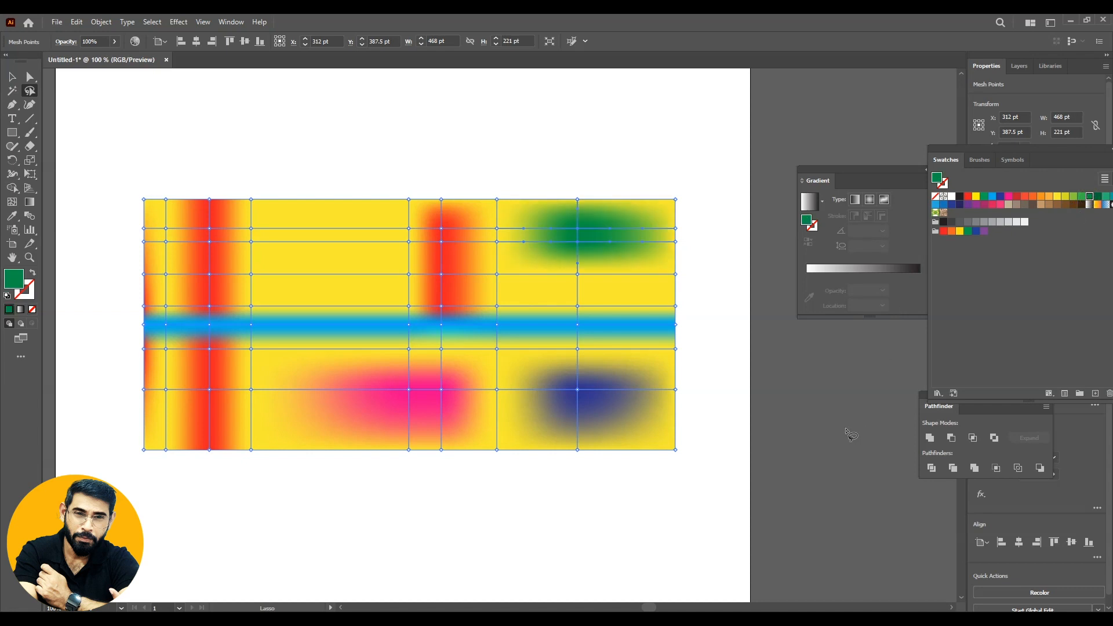
pyautogui.moveTo(246, 380)
pyautogui.mouseDown()
pyautogui.moveTo(277, 405)
pyautogui.moveTo(244, 378)
pyautogui.mouseUp()
pyautogui.click(1024, 196)
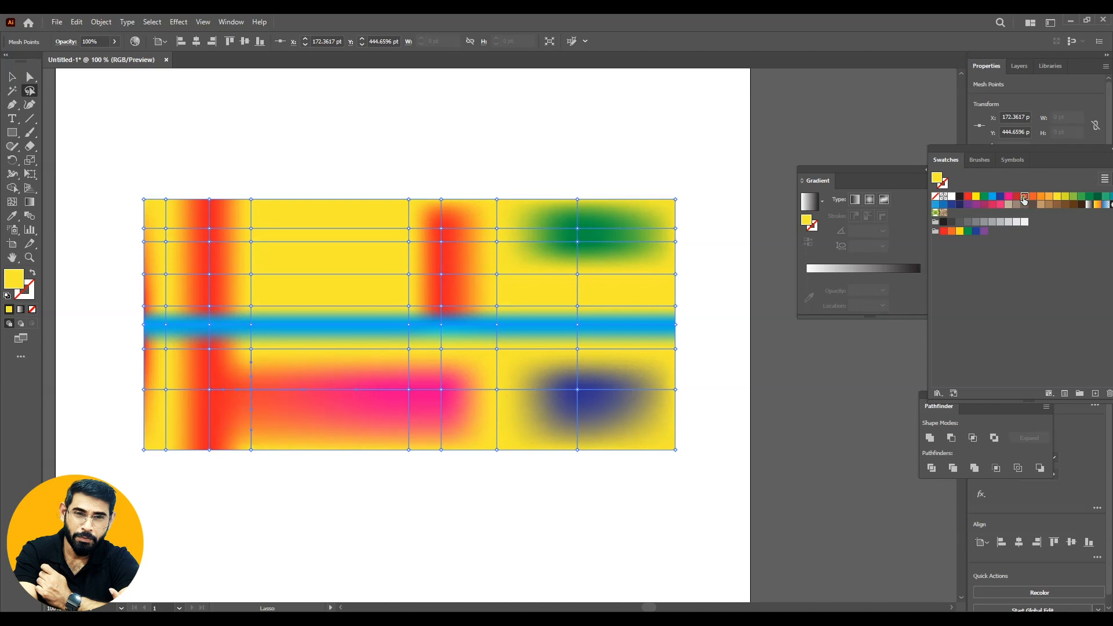
pyautogui.click(976, 206)
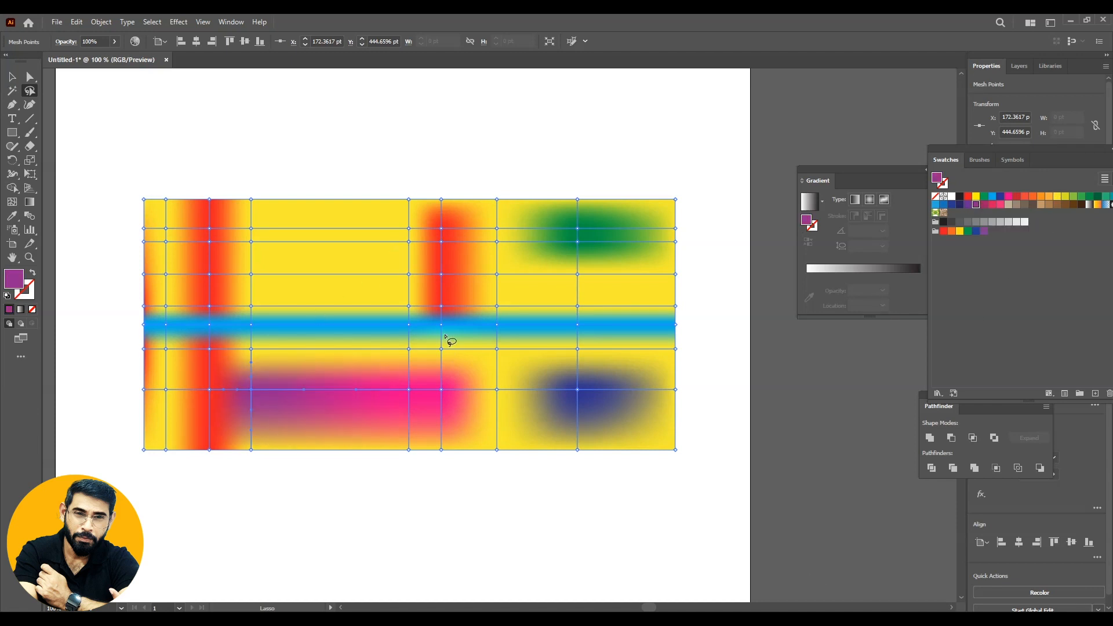
# - Lasso the two upper mesh points just left of the short red bar and color them dark red
pyautogui.moveTo(371, 230)
pyautogui.mouseDown()
pyautogui.moveTo(420, 250)
pyautogui.moveTo(385, 246)
pyautogui.mouseUp()
pyautogui.click(977, 197)
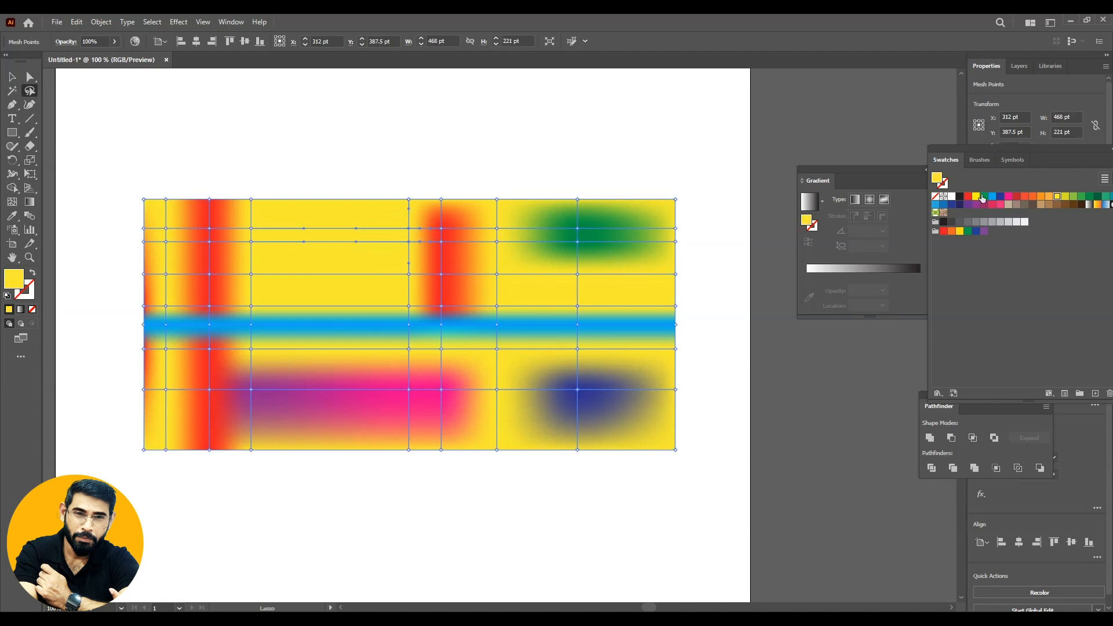
pyautogui.click(1018, 198)
# - Move the whole gradient mesh rectangle up toward the top of the artboard
pyautogui.click(11, 76)
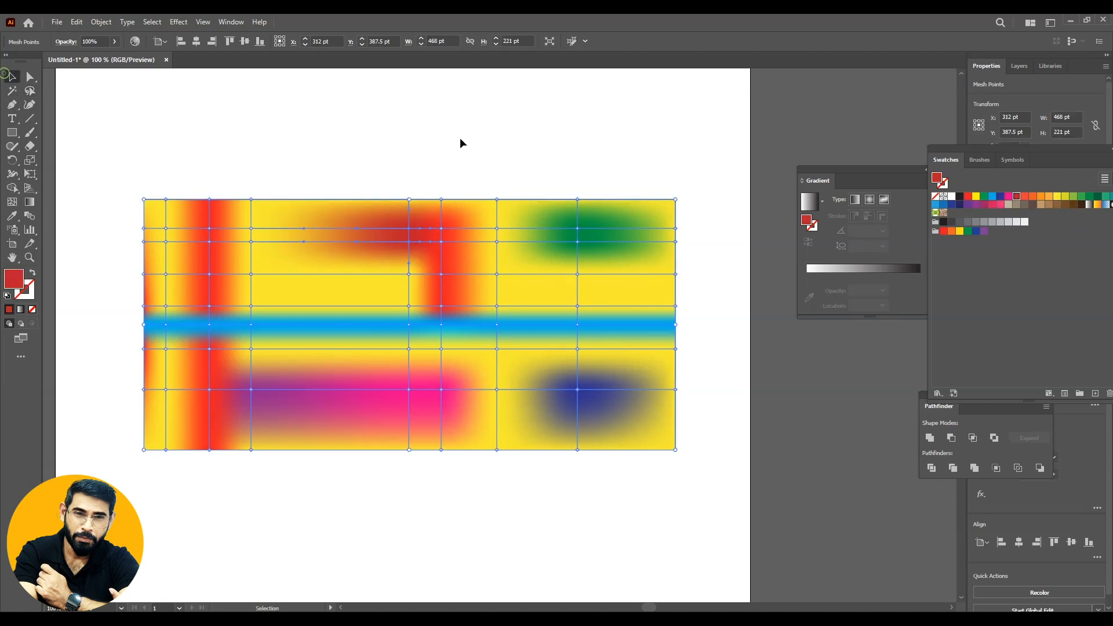
pyautogui.click(460, 139)
pyautogui.moveTo(409, 305); pyautogui.dragTo(423, 204)
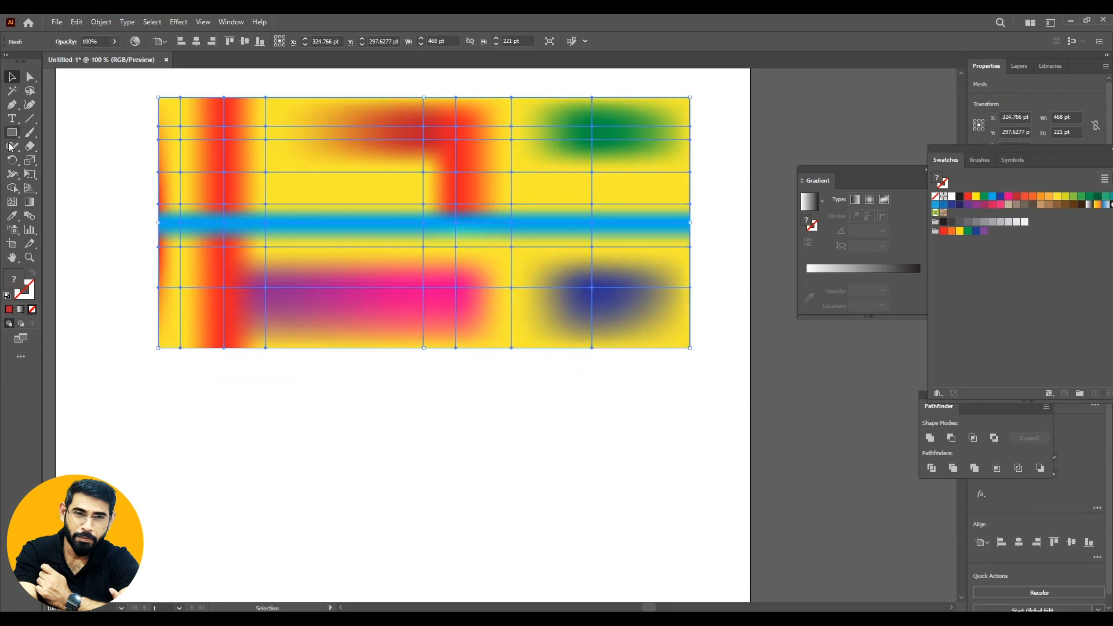
# - Draw a dark red circle about 109 pt in diameter below the mesh rectangle
pyautogui.moveTo(11, 132); pyautogui.dragTo(75, 158)
pyautogui.moveTo(313, 440); pyautogui.dragTo(375, 502)
pyautogui.click(12, 77)
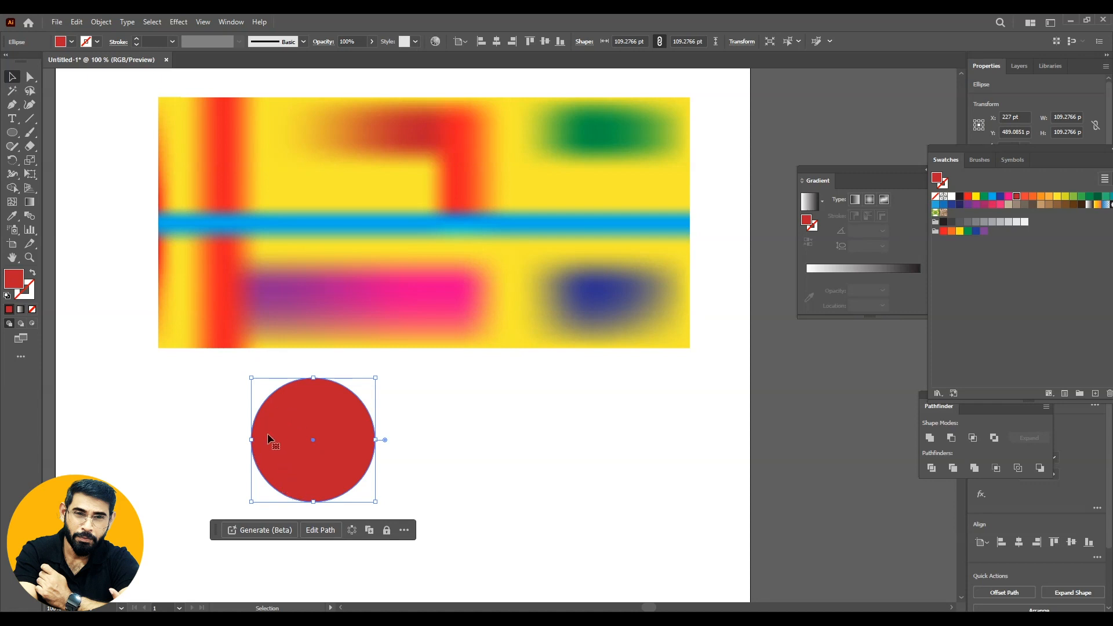
# - Apply a linear gradient to the circle and add dark red, yellow and green color stops, with yellow near 49.5% and green near 70.6%
pyautogui.click(30, 202)
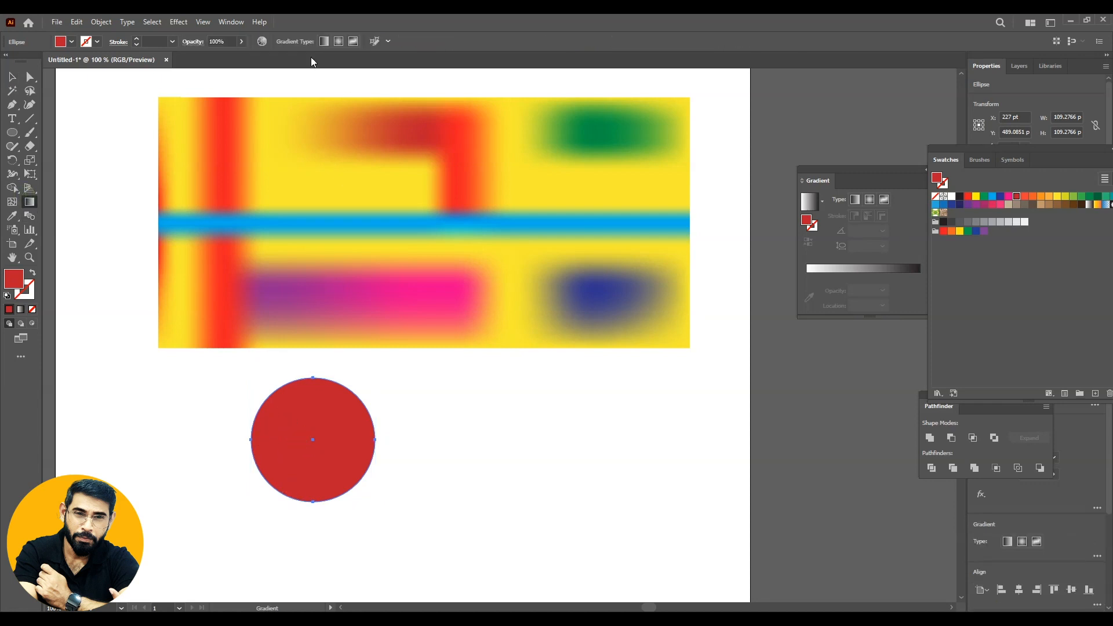
pyautogui.click(283, 424)
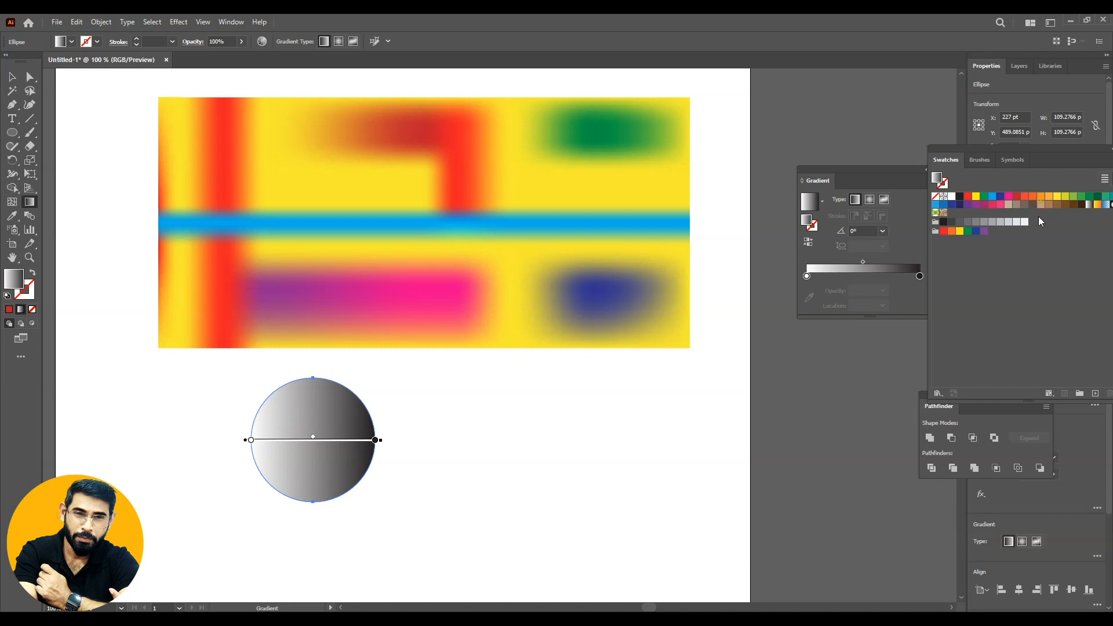
pyautogui.moveTo(1016, 196); pyautogui.dragTo(831, 280)
pyautogui.moveTo(1064, 196); pyautogui.dragTo(862, 281)
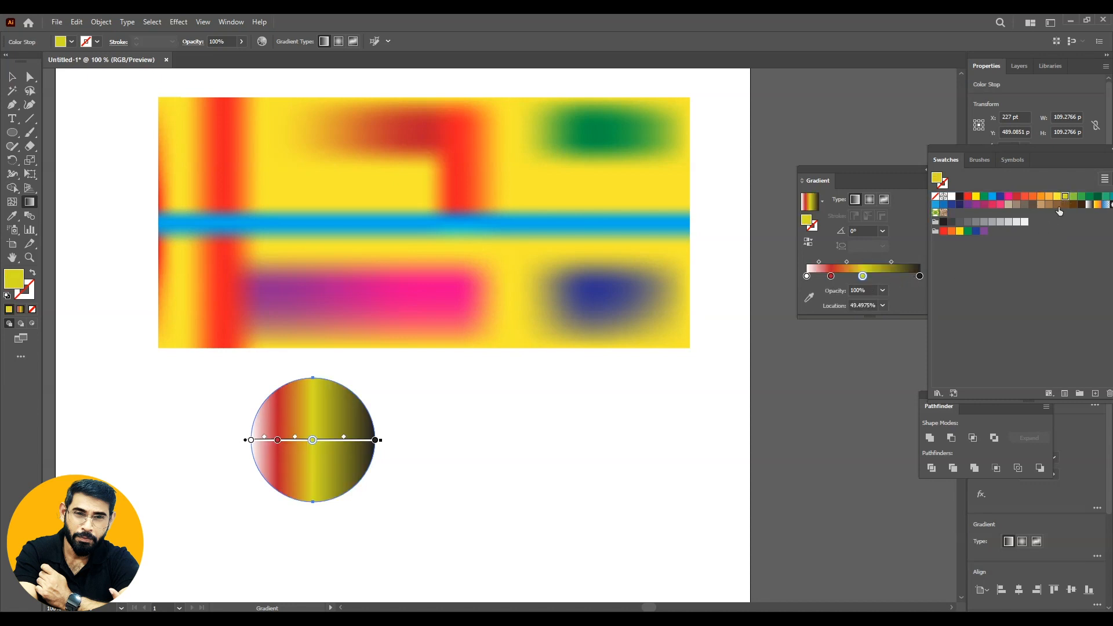
pyautogui.moveTo(1089, 204); pyautogui.dragTo(896, 282)
pyautogui.moveTo(1089, 197); pyautogui.dragTo(886, 279)
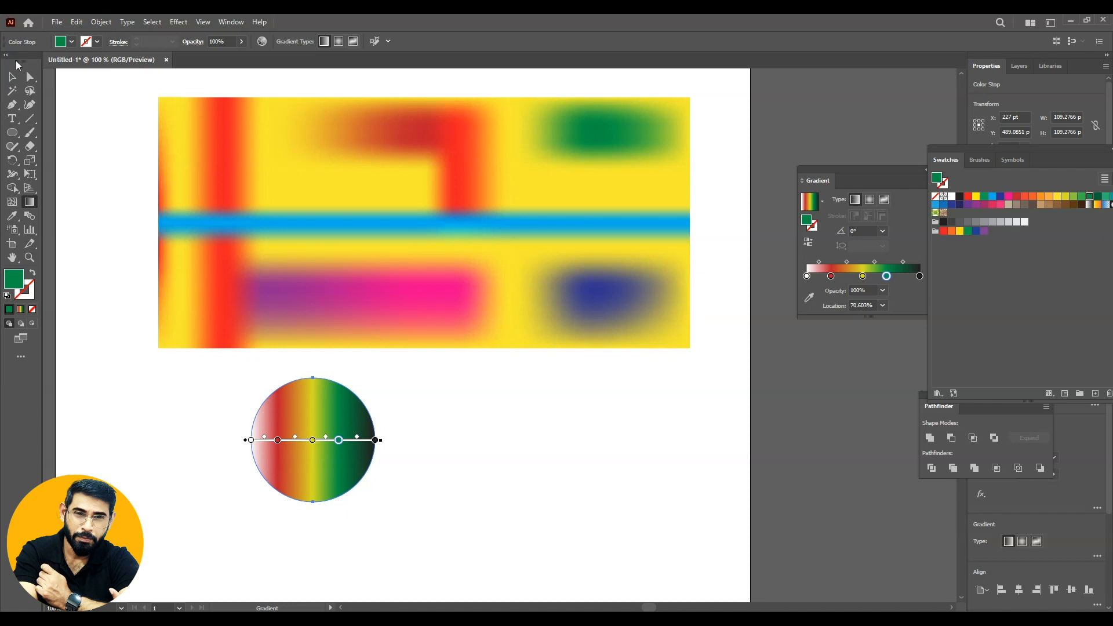
# - Draw a second circle about 113 pt in diameter to the right of the gradient circle
pyautogui.press('v')
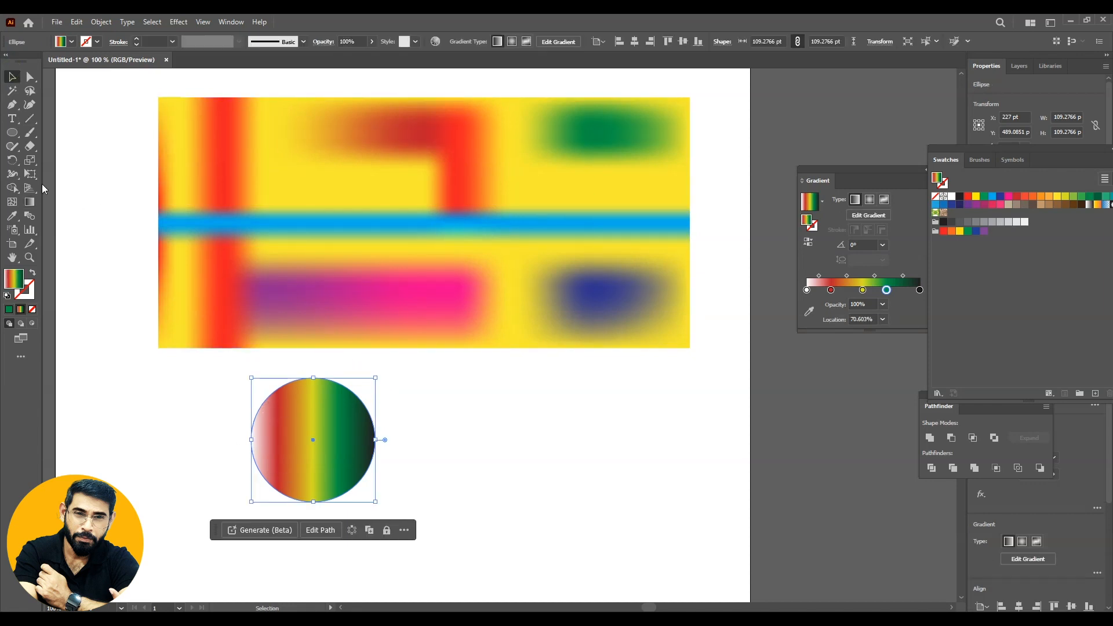
pyautogui.click(230, 386)
pyautogui.click(325, 430)
pyautogui.press('l')
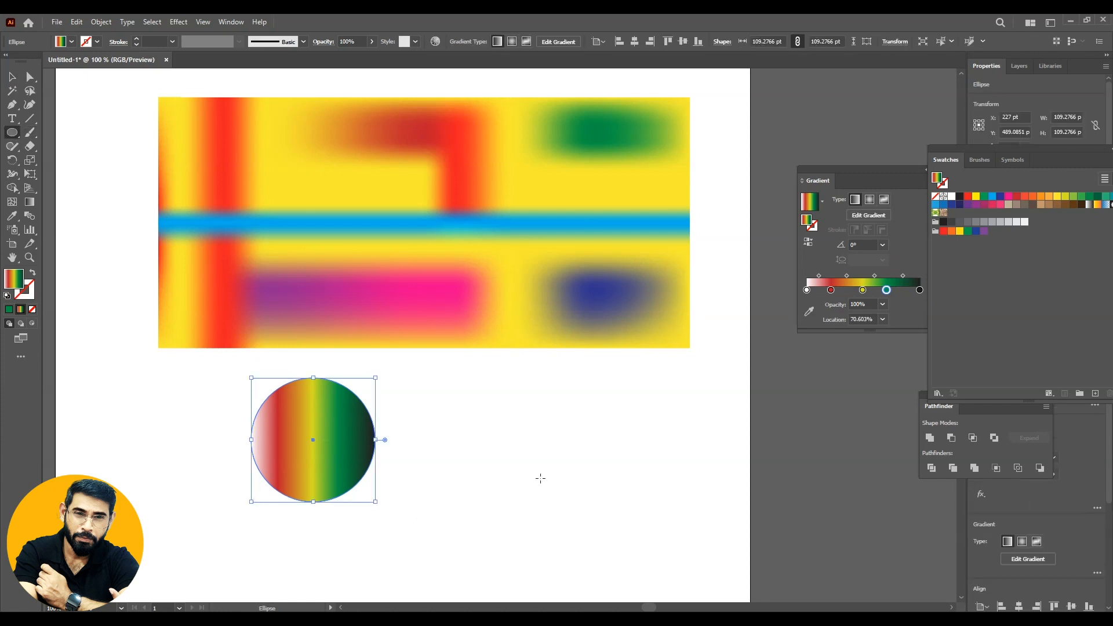
pyautogui.hotkey('ctrl', 'shift', 'a')
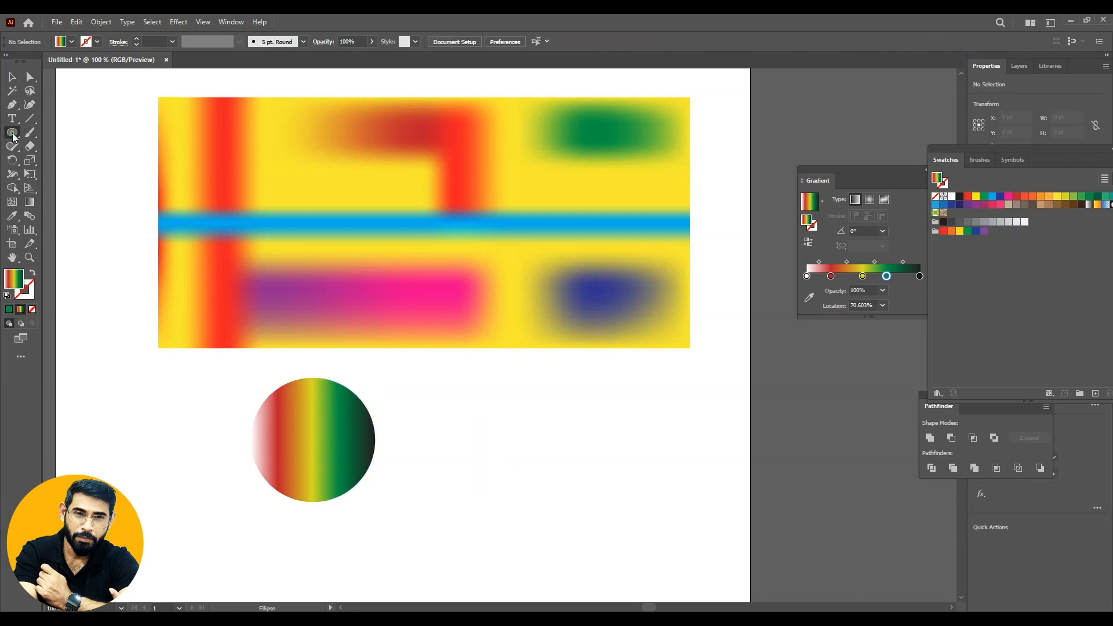
pyautogui.hotkey('ctrl', 'z')
pyautogui.moveTo(479, 452); pyautogui.dragTo(555, 523)
pyautogui.press('v')
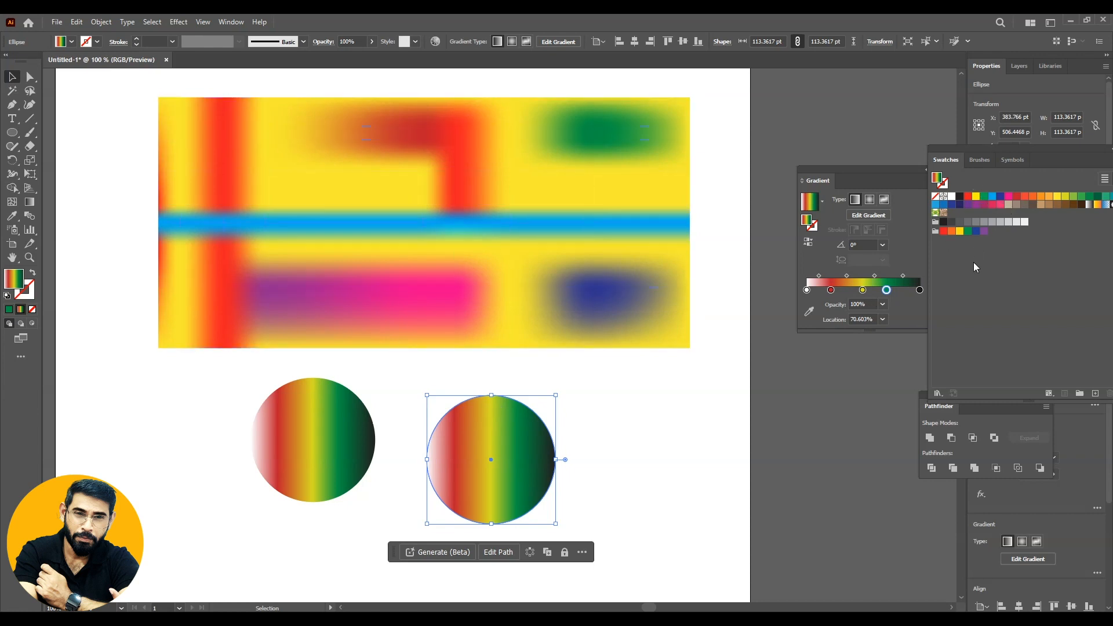
# - Fill the second circle with solid light blue, and change it to red
pyautogui.click(620, 455)
pyautogui.click(535, 455)
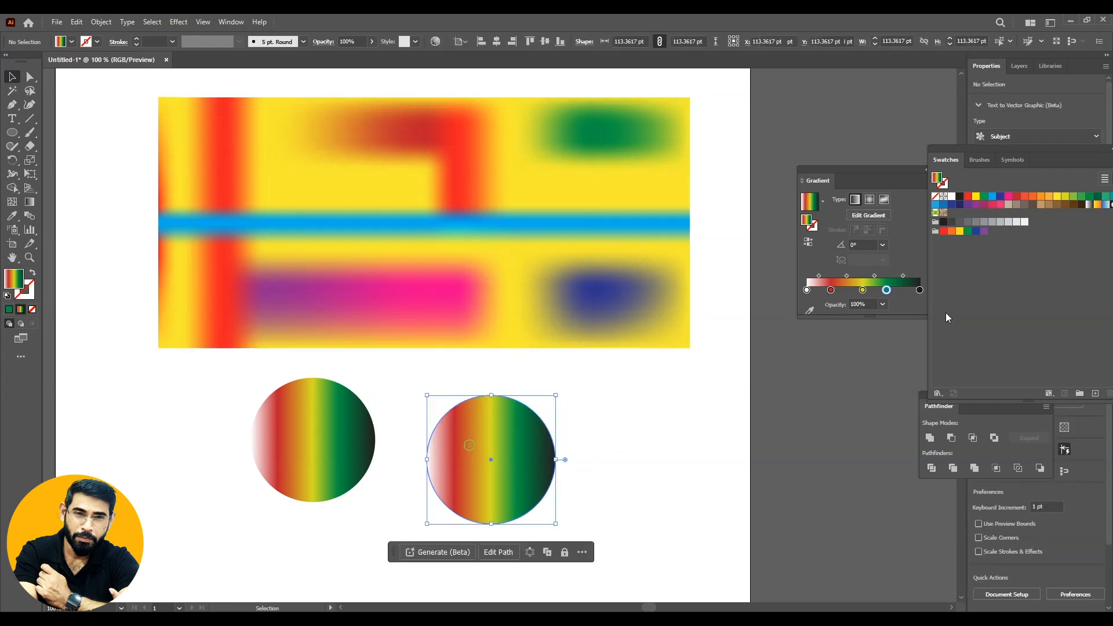
pyautogui.click(988, 198)
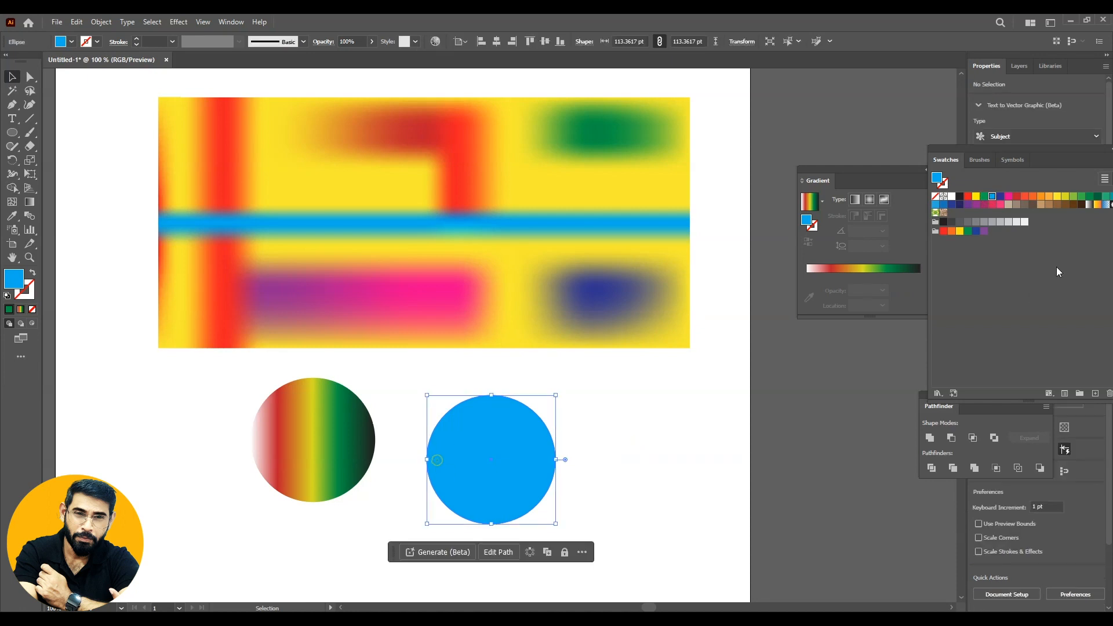
pyautogui.click(968, 196)
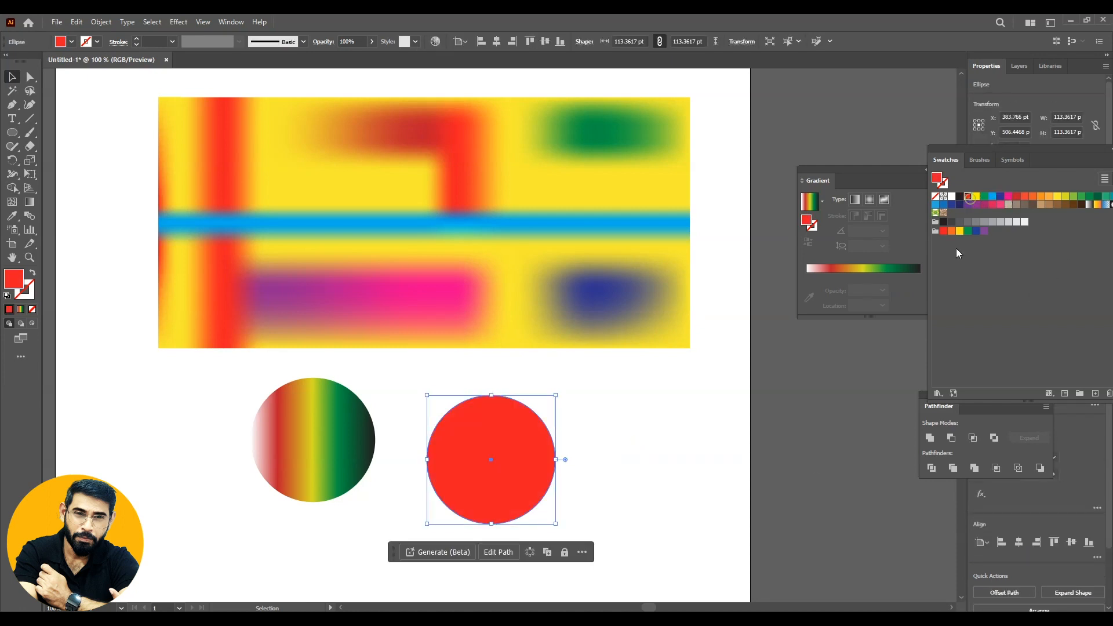
# - Duplicate the linear gradient circle below the original and change the copy's gradient type to radial
pyautogui.hotkey('ctrl', '+')
pyautogui.hotkey('ctrl', '+')
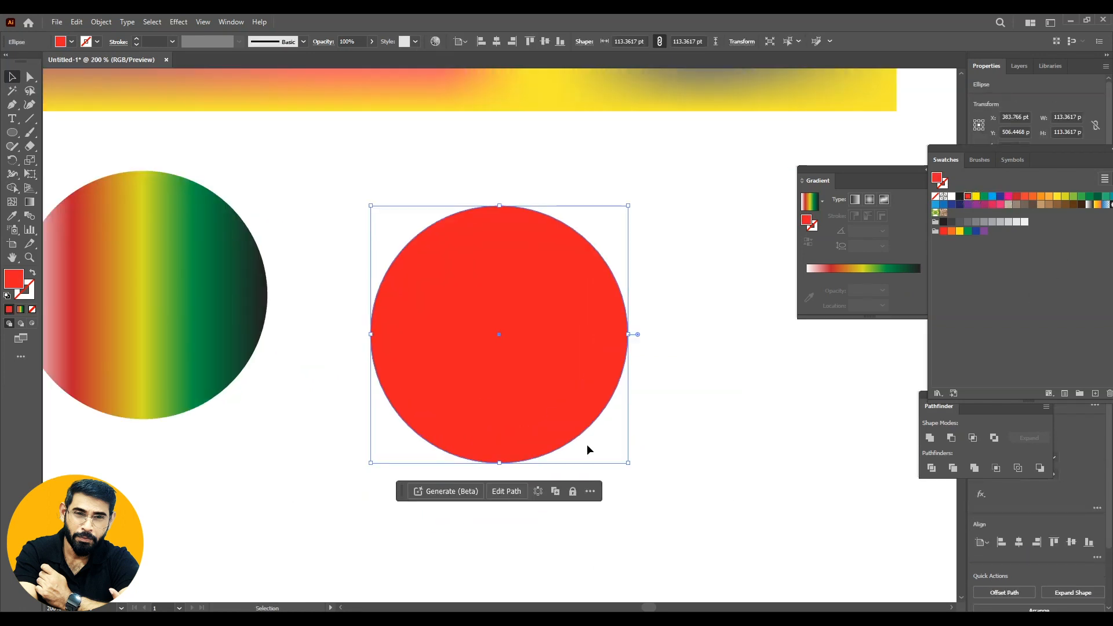
pyautogui.moveTo(589, 450); pyautogui.dragTo(742, 476)
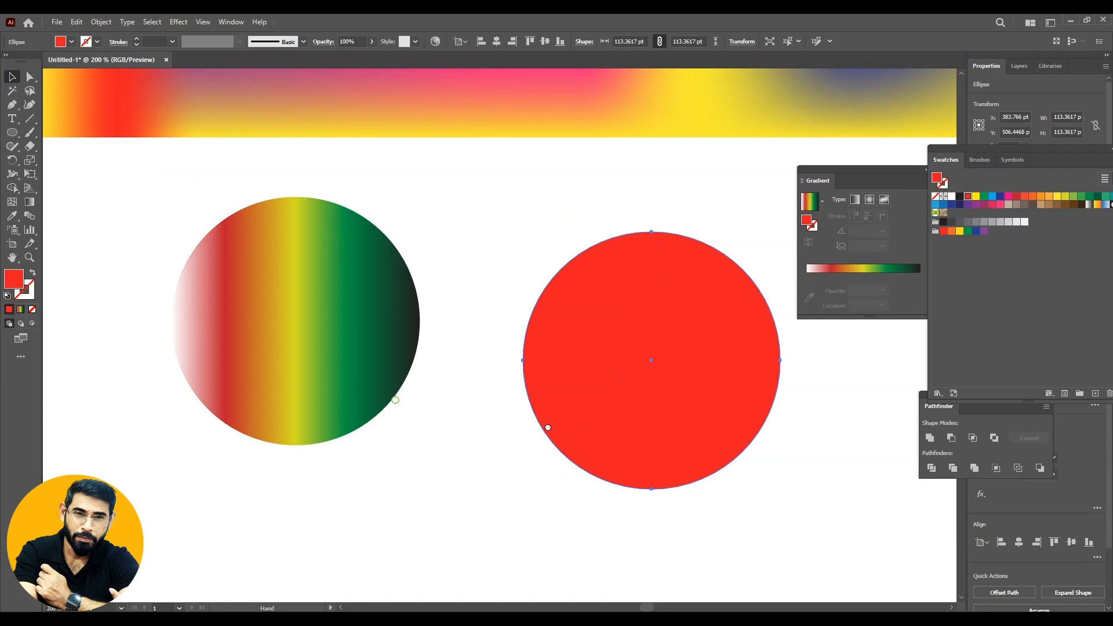
pyautogui.click(301, 335)
pyautogui.moveTo(303, 384); pyautogui.dragTo(434, 571)
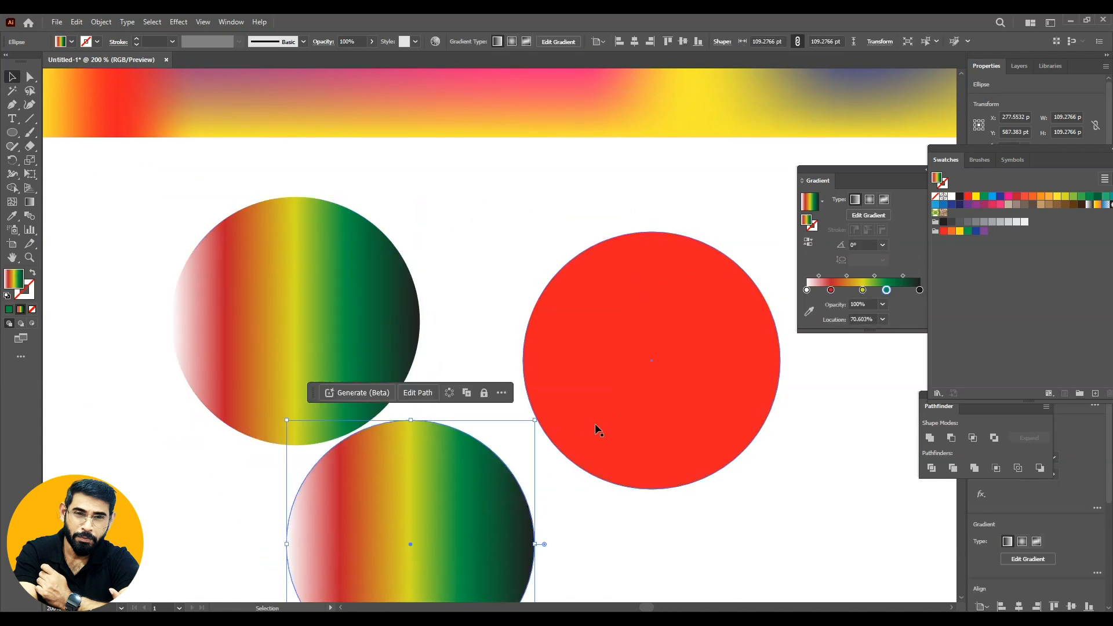
pyautogui.moveTo(616, 392); pyautogui.dragTo(648, 336)
pyautogui.moveTo(438, 506); pyautogui.dragTo(409, 512)
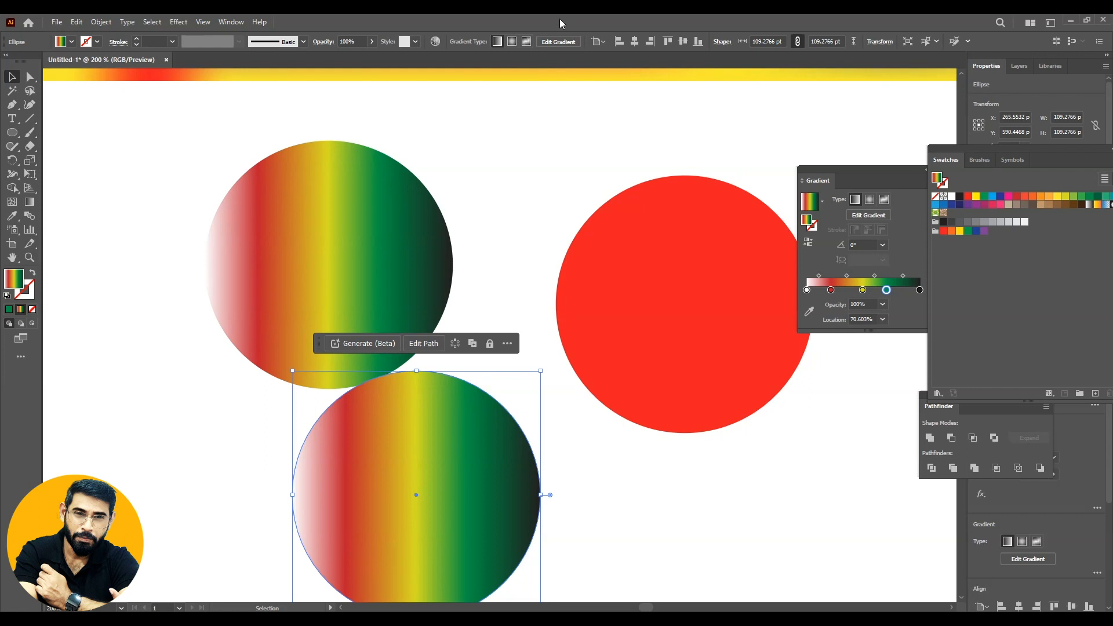
pyautogui.click(512, 41)
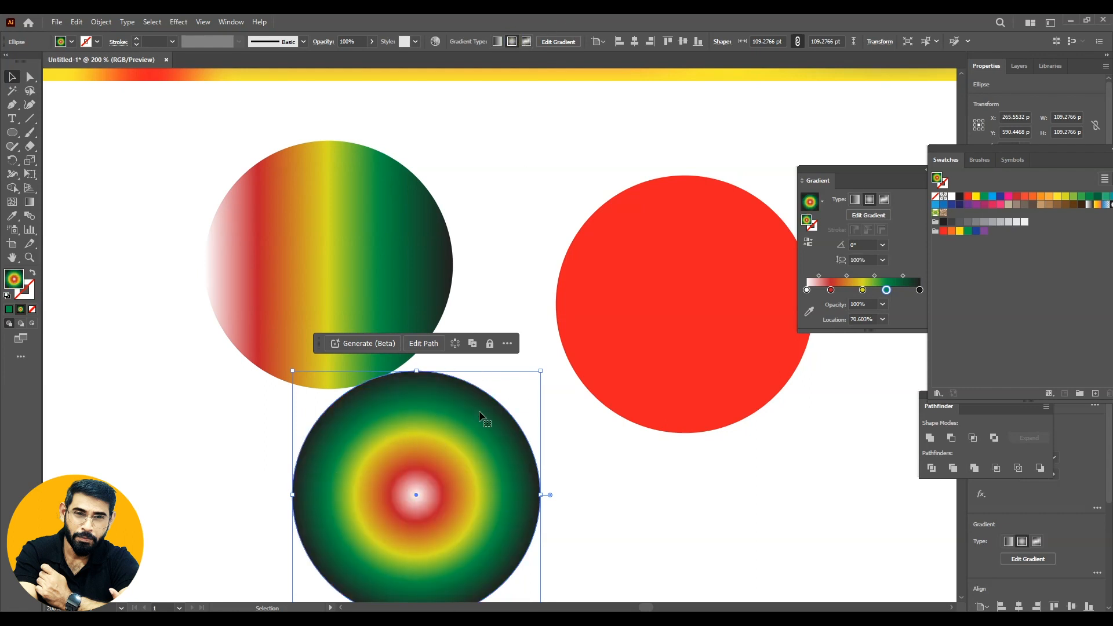
# - Rearrange the linear gradient, radial gradient and red circles so that none of them overlap
pyautogui.moveTo(587, 394); pyautogui.dragTo(554, 368)
pyautogui.moveTo(315, 196); pyautogui.dragTo(289, 173)
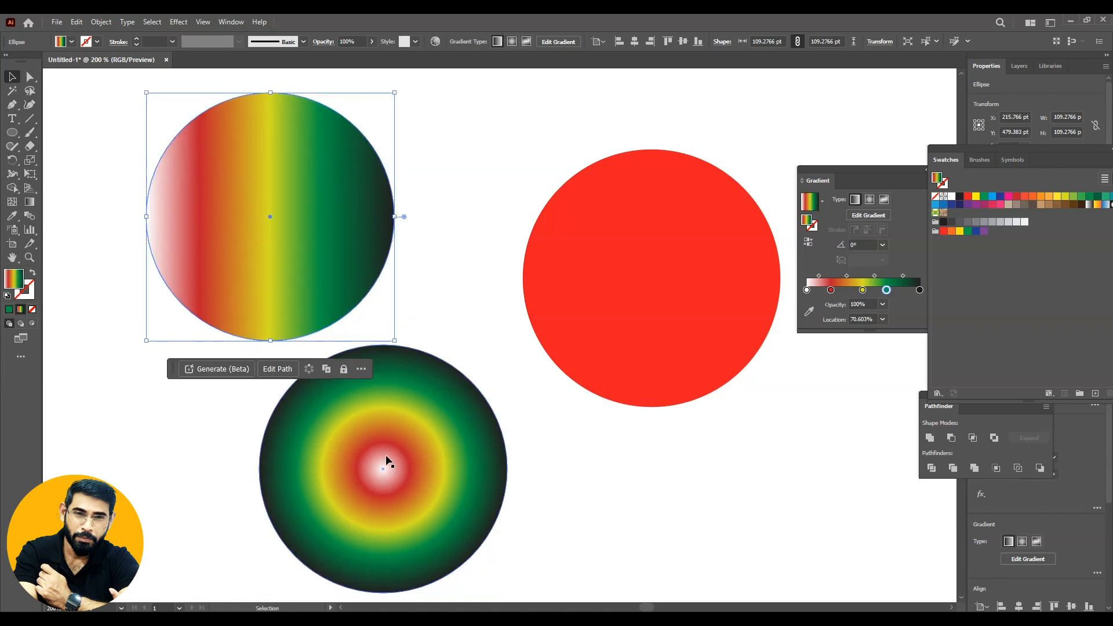
pyautogui.moveTo(386, 460); pyautogui.dragTo(377, 449)
pyautogui.moveTo(573, 402); pyautogui.dragTo(538, 394)
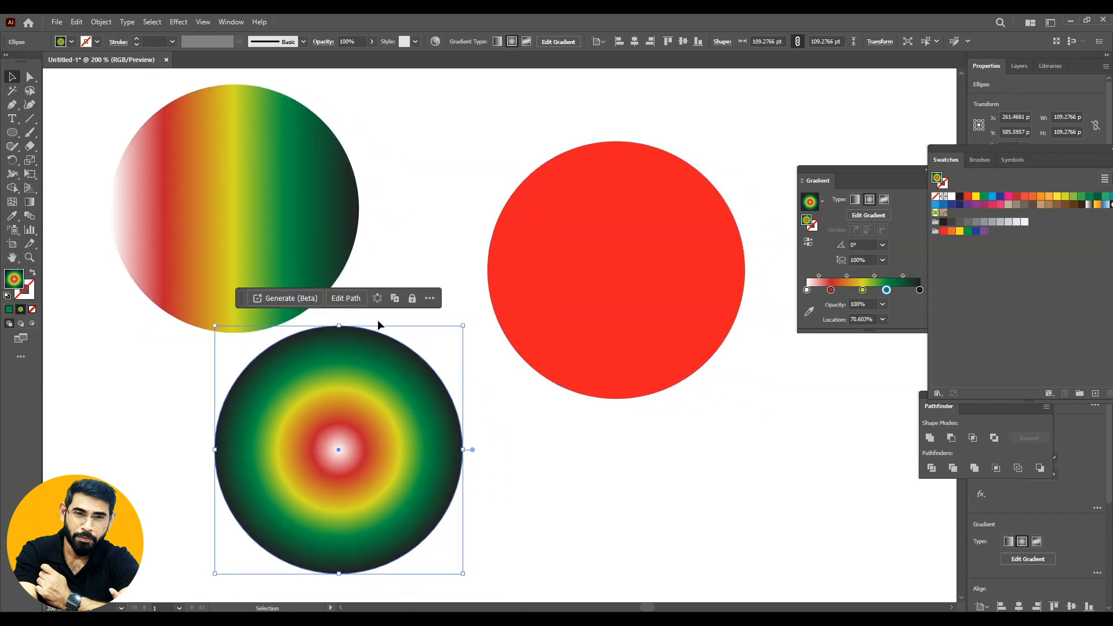
pyautogui.moveTo(621, 245); pyautogui.dragTo(628, 244)
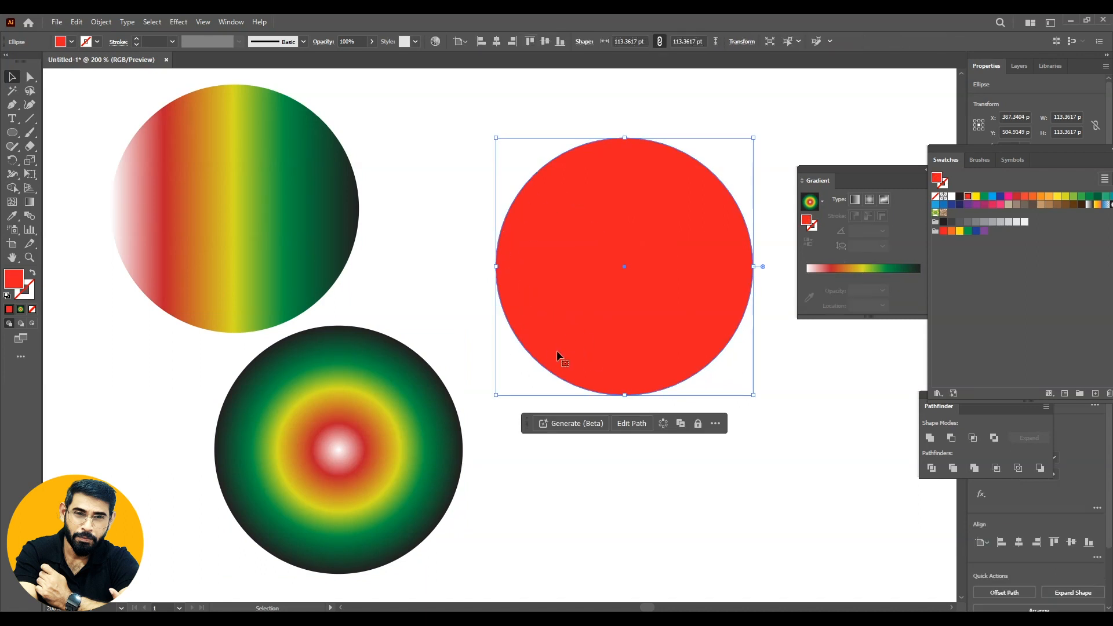
pyautogui.moveTo(624, 259); pyautogui.dragTo(568, 248)
# - Add three mesh points in a horizontal row near the left edge of the red circle with the Mesh tool
pyautogui.click(12, 202)
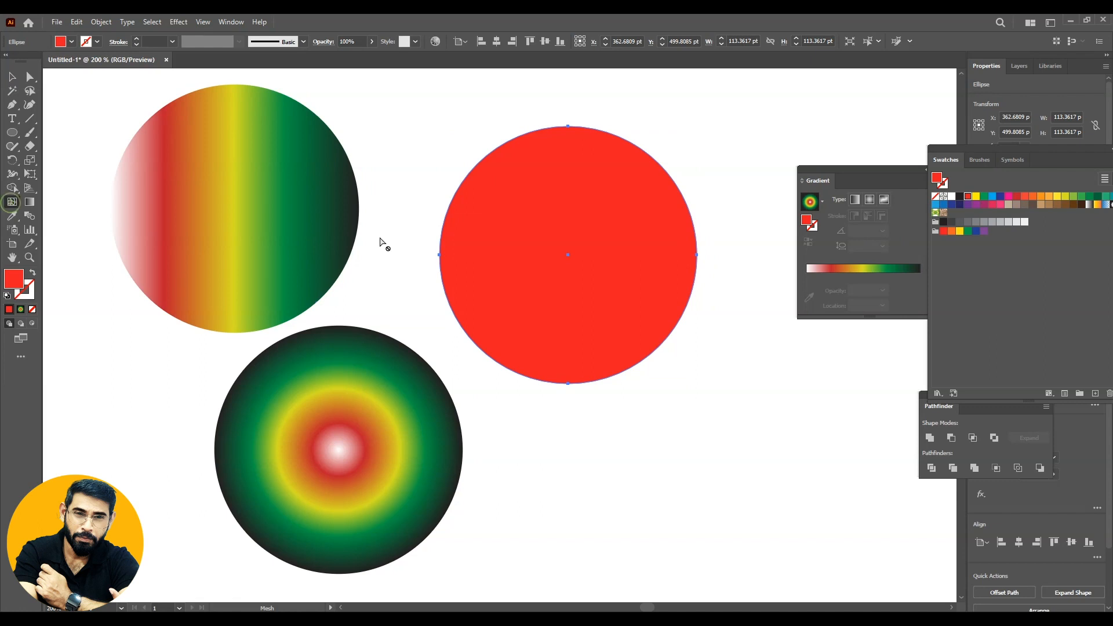
pyautogui.click(454, 251)
pyautogui.click(471, 251)
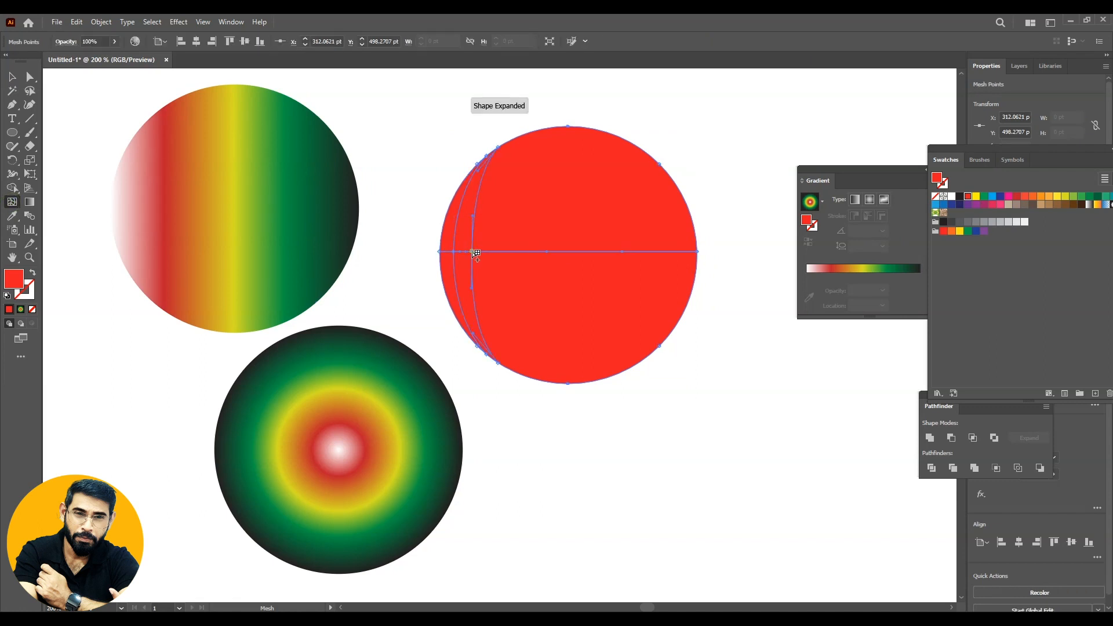
pyautogui.click(494, 251)
# - Try shifting the inner mesh points toward the red circle's left edge and coloring the middle one near-white gray
pyautogui.click(30, 76)
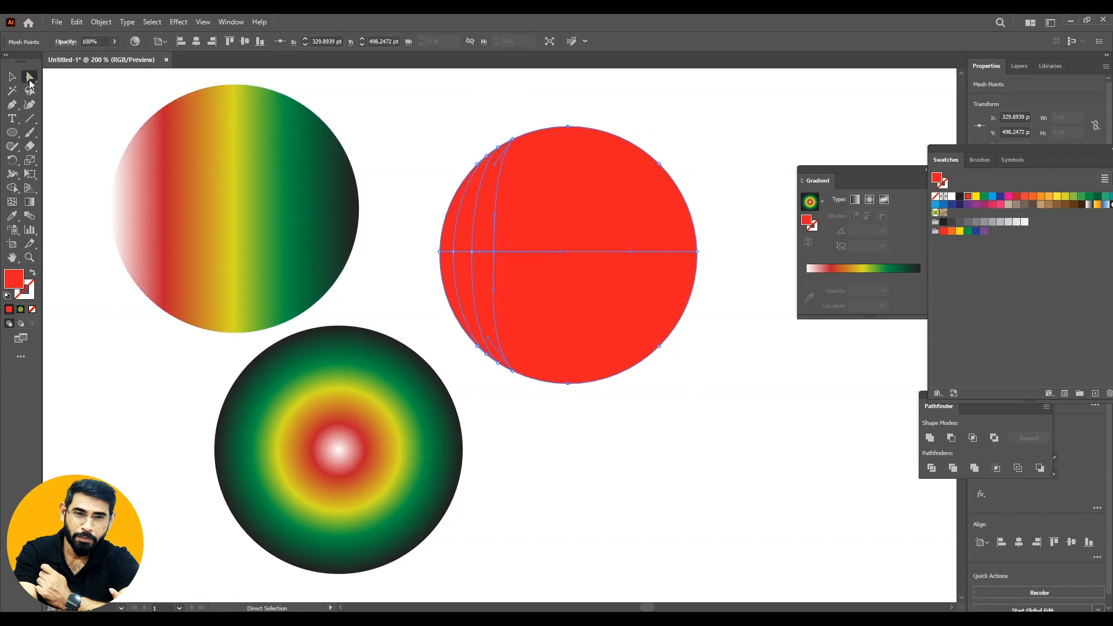
pyautogui.moveTo(474, 255); pyautogui.dragTo(464, 254)
pyautogui.click(493, 251)
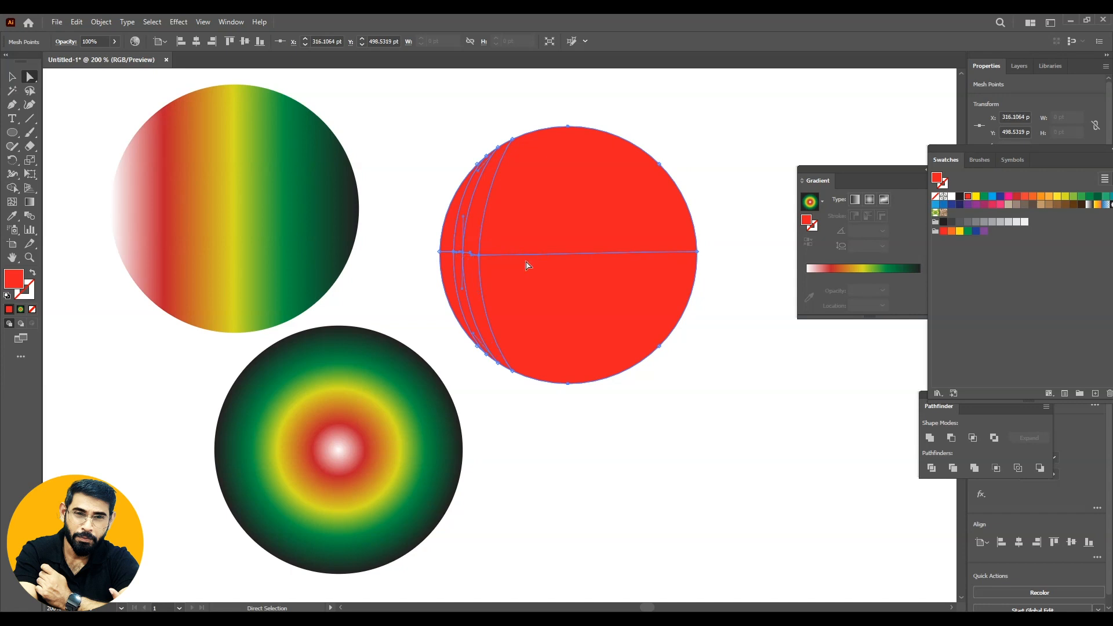
pyautogui.click(1024, 222)
pyautogui.click(740, 404)
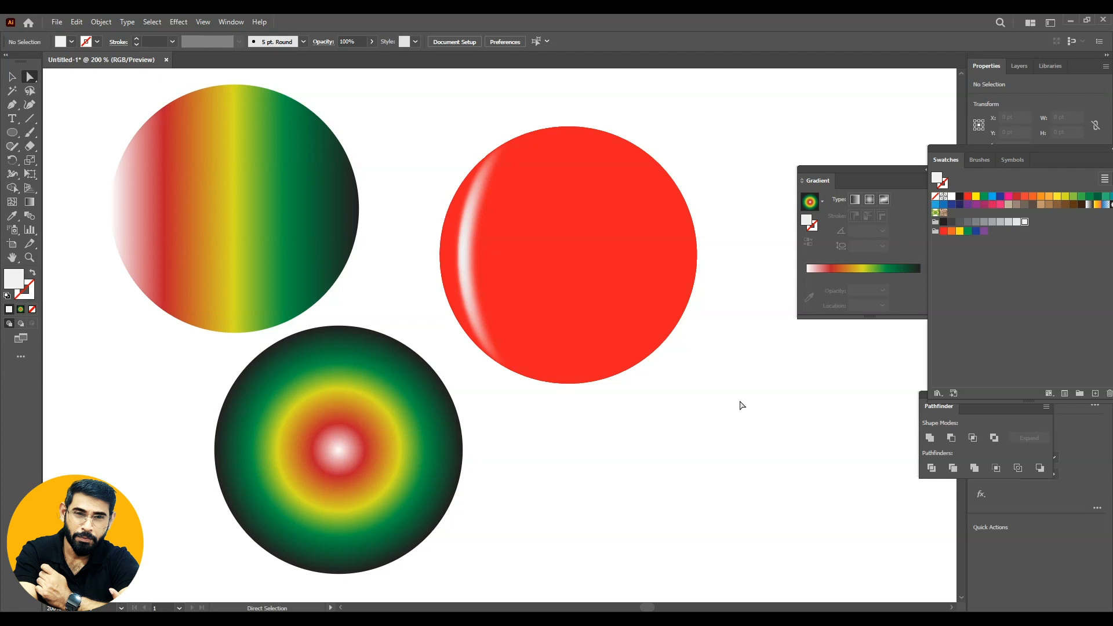
pyautogui.hotkey('ctrl', 'z')
pyautogui.hotkey('ctrl', 'z')
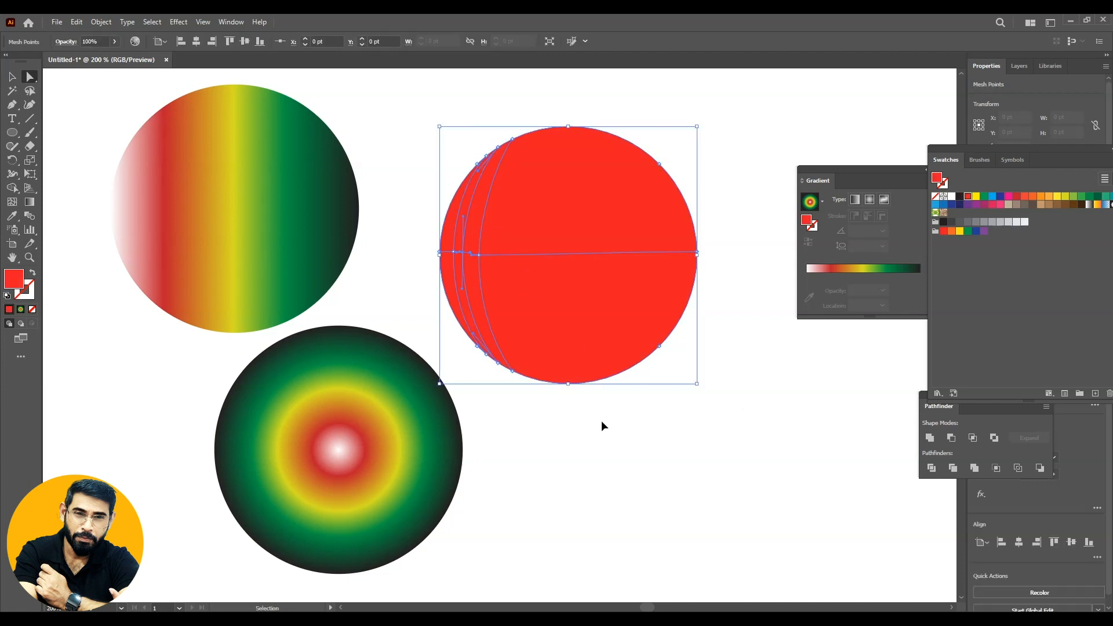
# - Move the mesh point close to the red circle's left edge and color it near-white gray as a curved highlight
pyautogui.moveTo(470, 251); pyautogui.dragTo(453, 251)
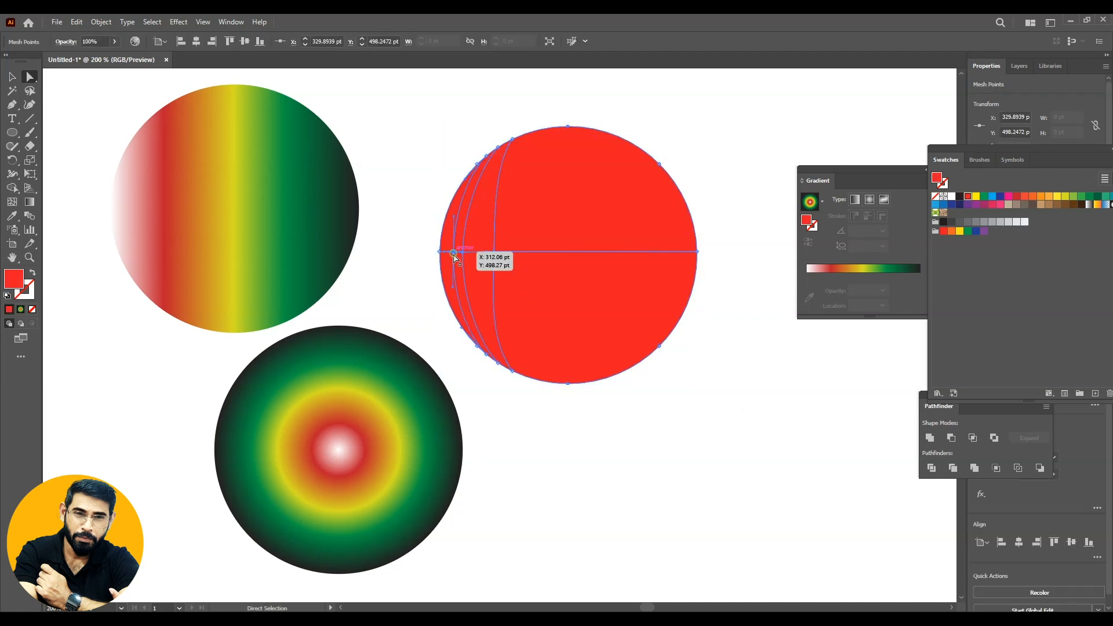
pyautogui.click(1024, 225)
pyautogui.click(769, 411)
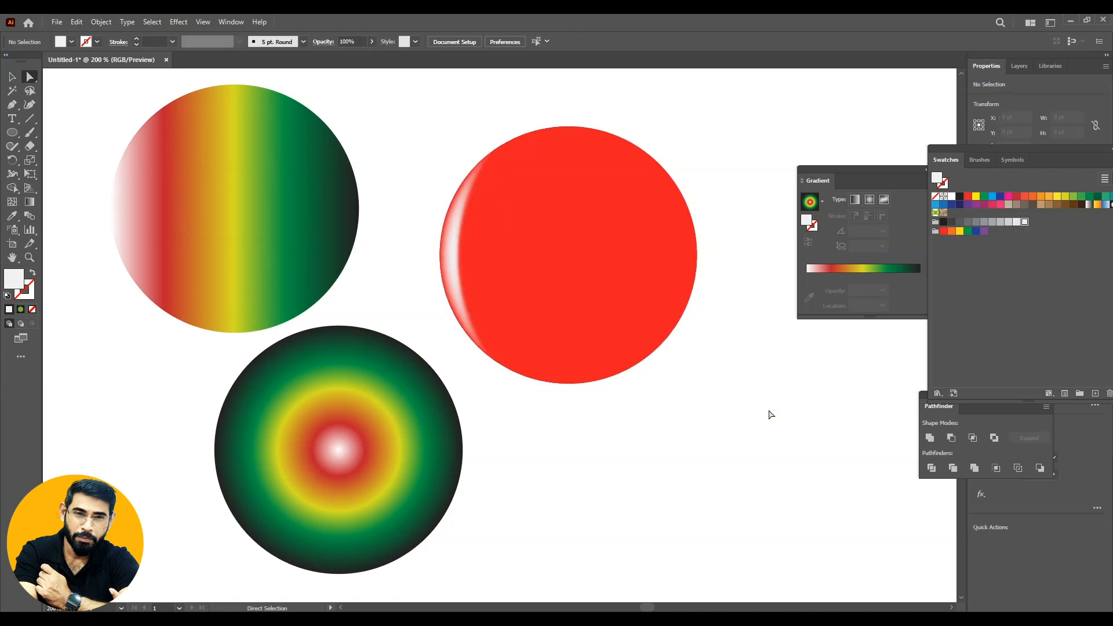
# - Add mesh points close to the red circle's right edge and color the outermost one near-white gray
pyautogui.click(662, 270)
pyautogui.click(11, 199)
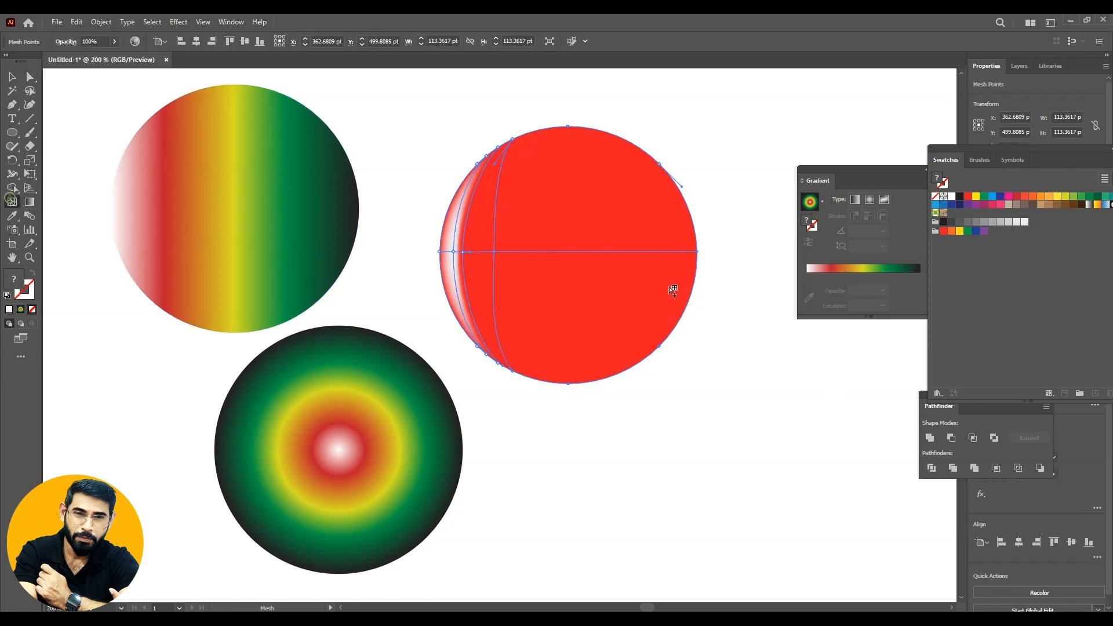
pyautogui.click(671, 251)
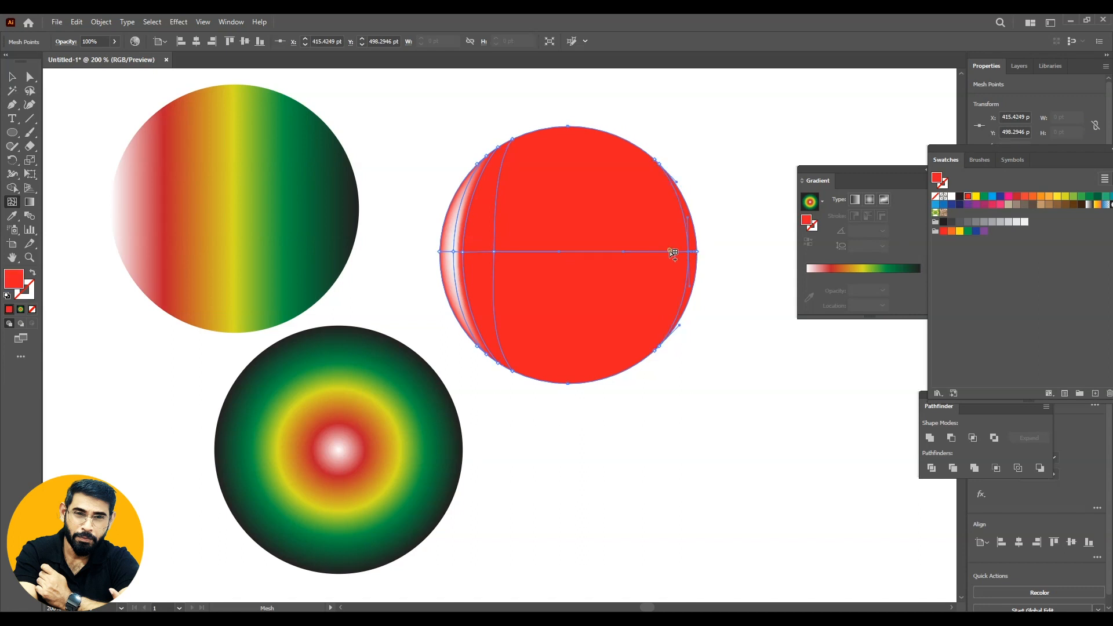
pyautogui.click(30, 76)
pyautogui.moveTo(691, 255); pyautogui.dragTo(692, 254)
pyautogui.click(1024, 222)
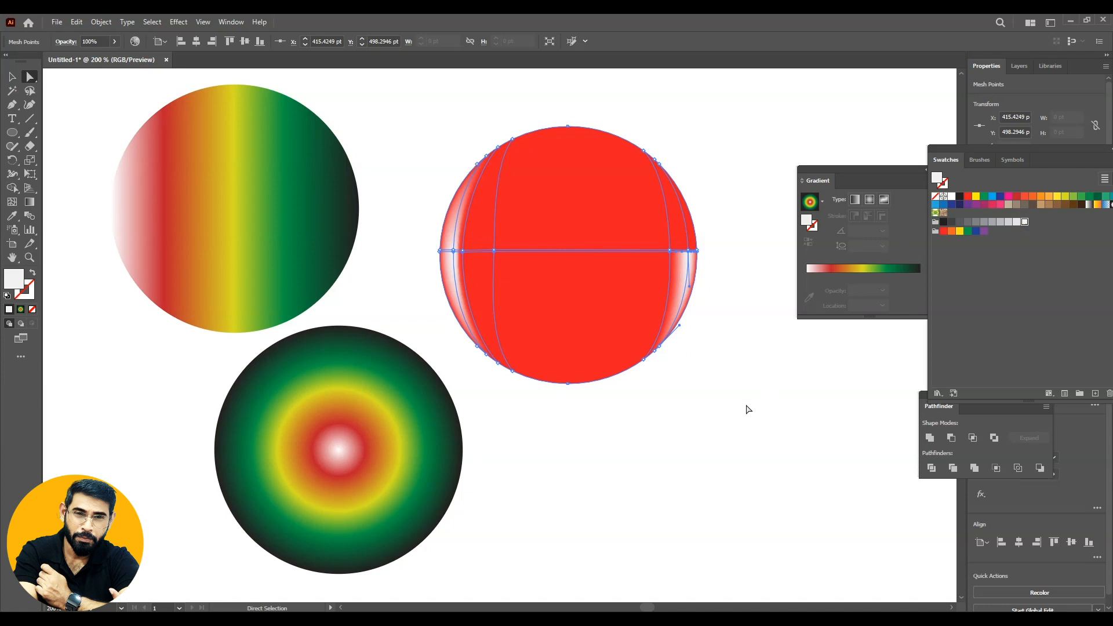
# - Lasso the neighboring mesh point at the red circle's right edge and color it near-white gray to complete the curved highlight
pyautogui.click(746, 406)
pyautogui.click(685, 246)
pyautogui.click(30, 90)
pyautogui.moveTo(685, 240)
pyautogui.mouseDown()
pyautogui.moveTo(695, 271)
pyautogui.moveTo(686, 243)
pyautogui.moveTo(703, 265)
pyautogui.mouseUp()
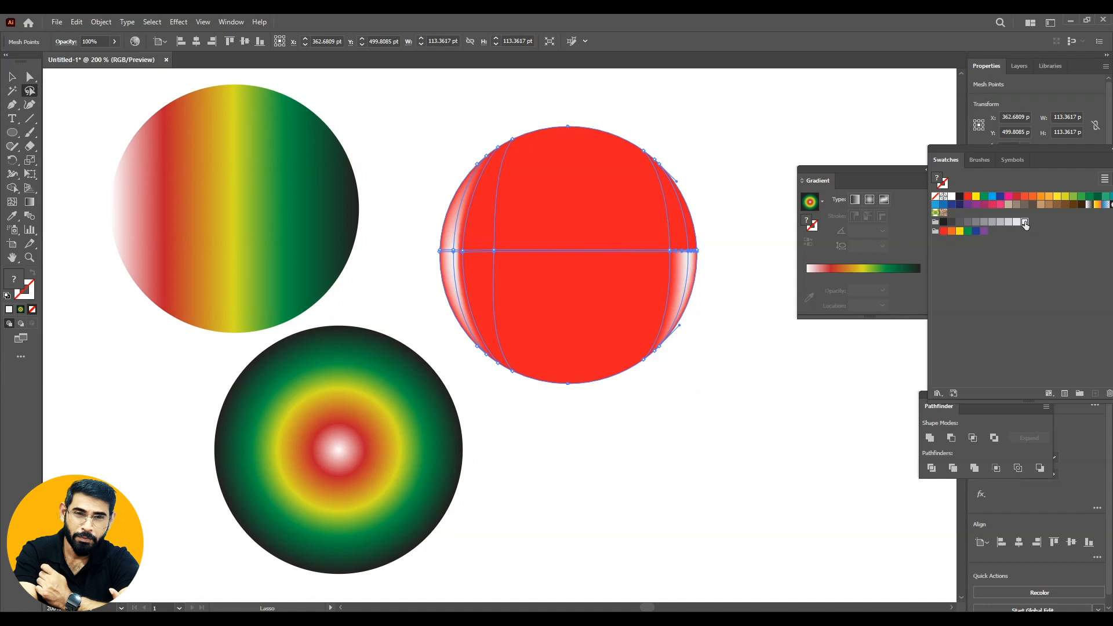
pyautogui.click(1023, 222)
pyautogui.click(12, 90)
pyautogui.click(581, 442)
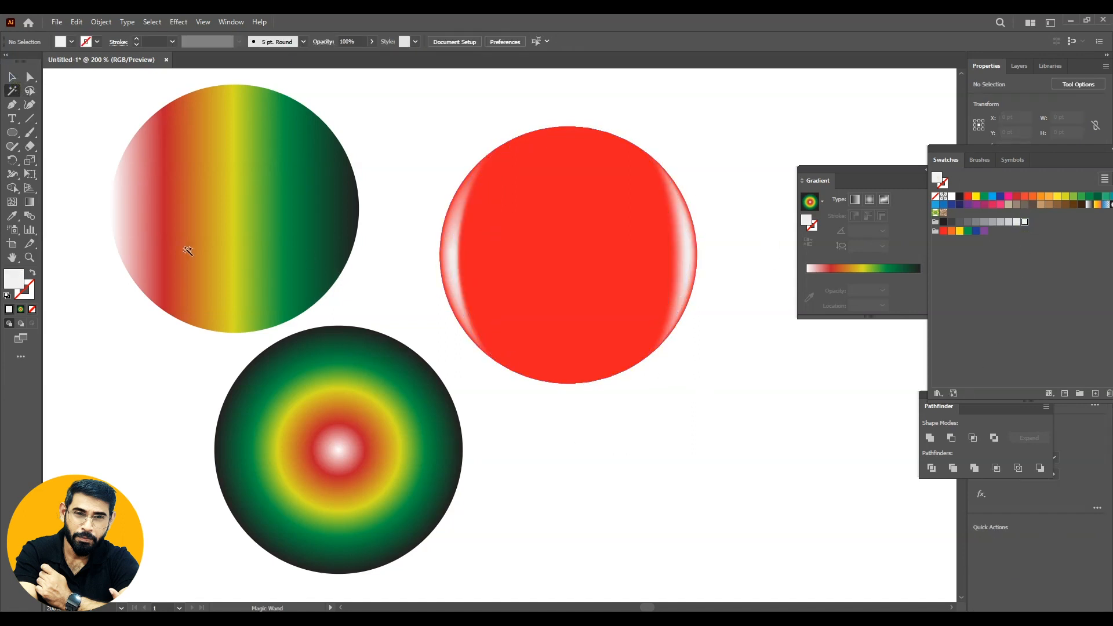
# - Add three mesh points in a descending diagonal across the upper middle of the red circle with the Mesh tool
pyautogui.click(13, 77)
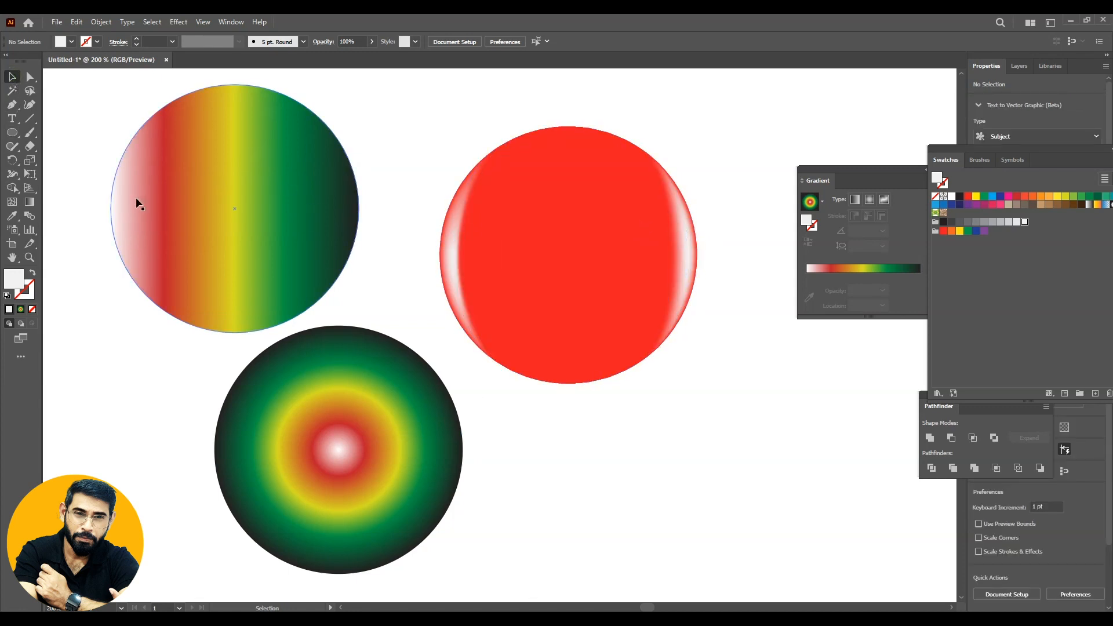
pyautogui.click(349, 434)
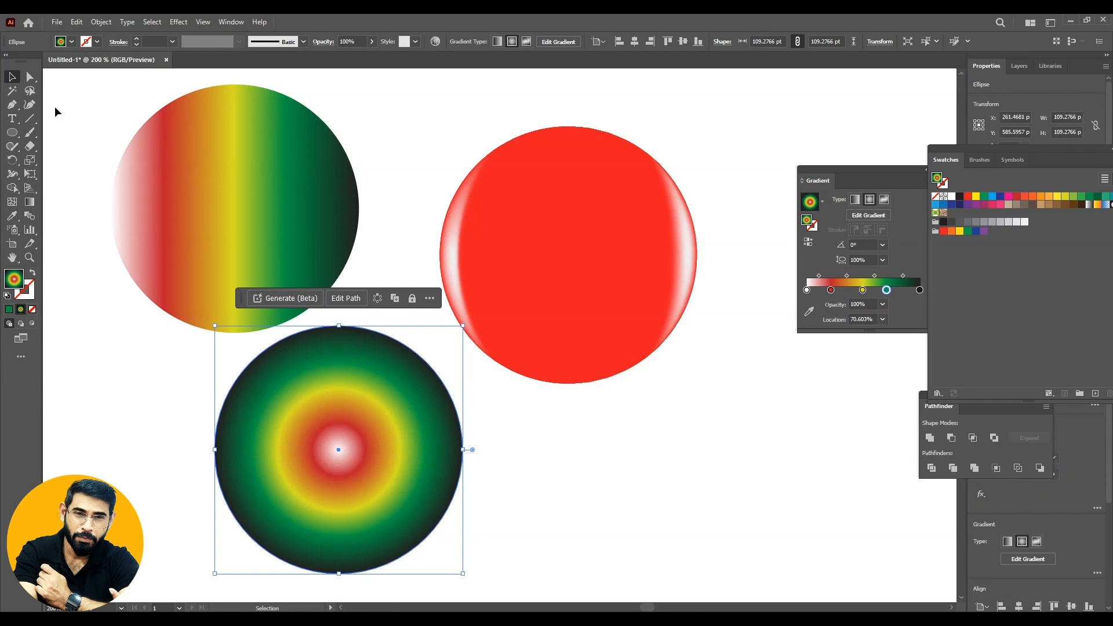
pyautogui.click(512, 260)
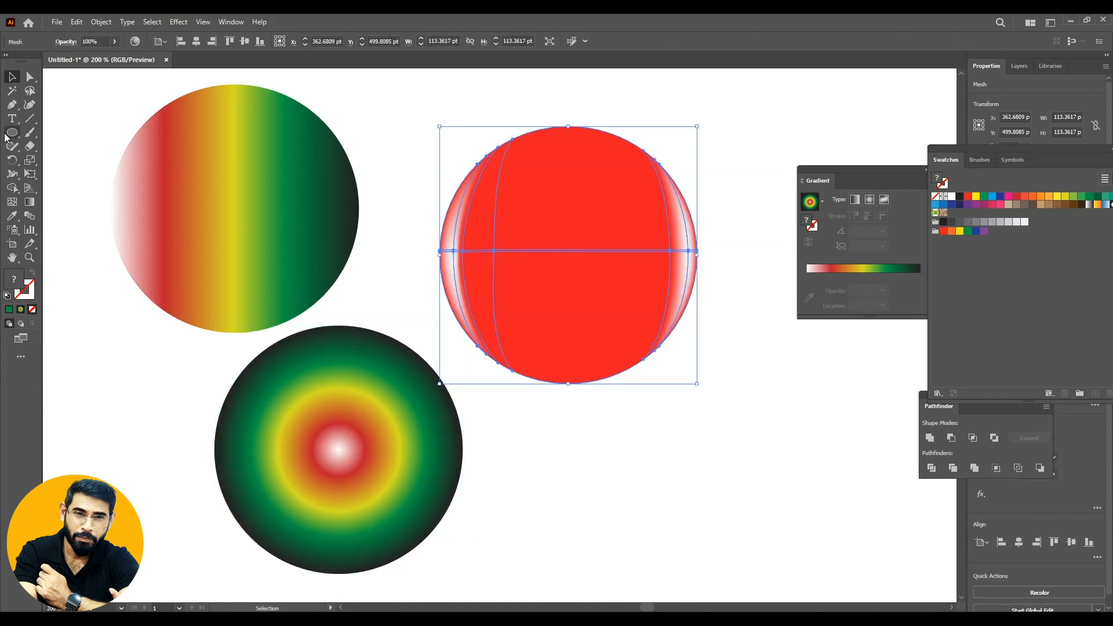
pyautogui.click(13, 201)
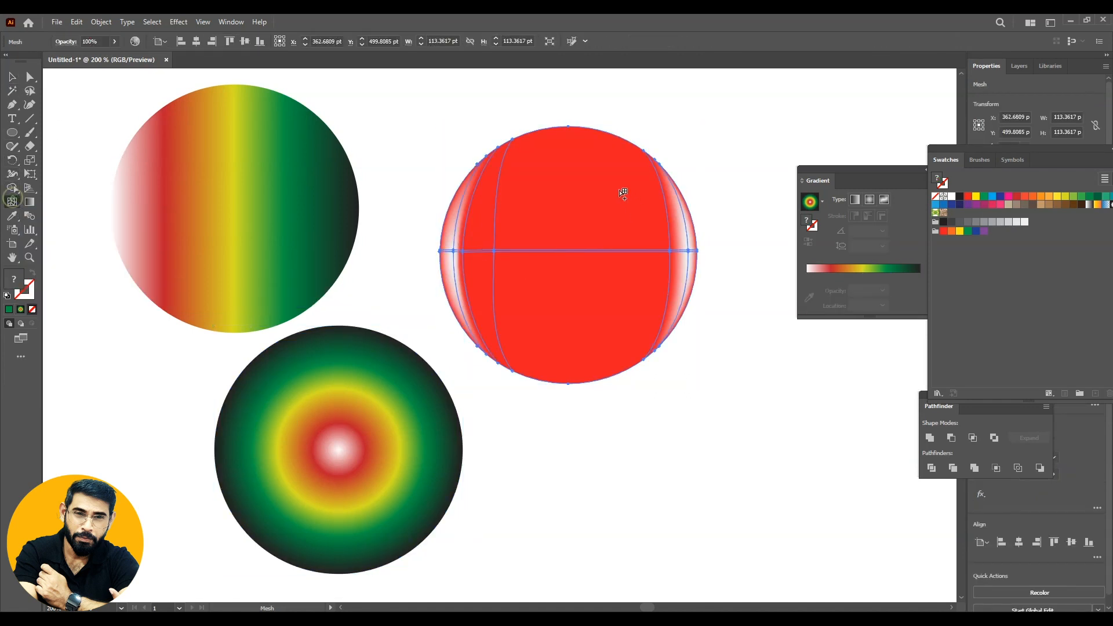
pyautogui.click(555, 181)
pyautogui.click(571, 200)
pyautogui.click(594, 222)
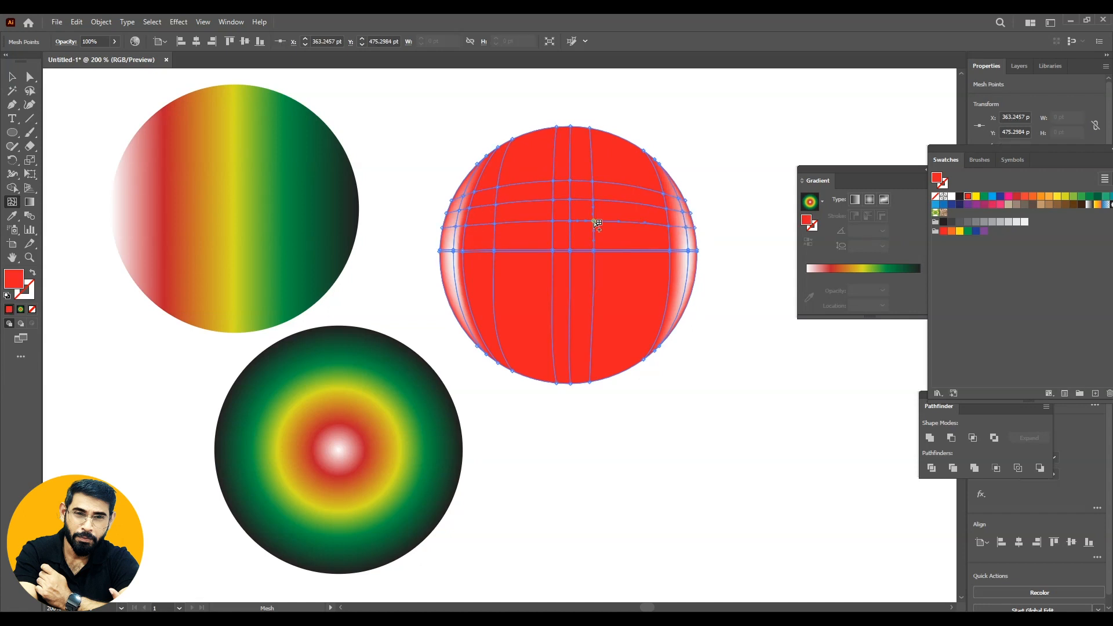
# - Color the middle of the three new mesh points near-white gray as a small round highlight
pyautogui.click(30, 77)
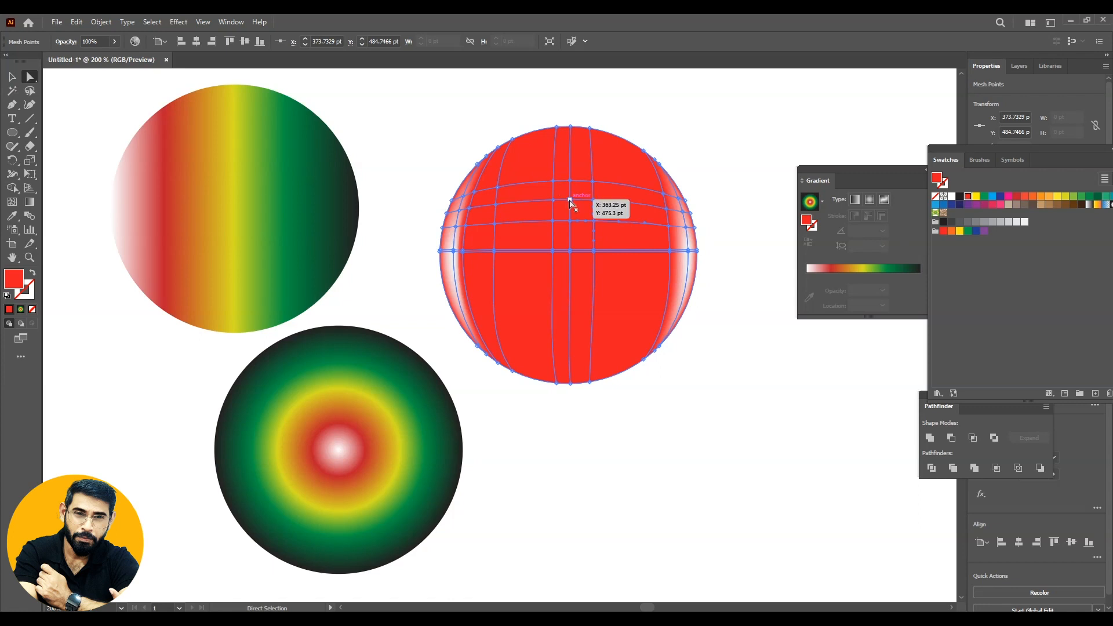
pyautogui.click(597, 203)
pyautogui.click(1024, 222)
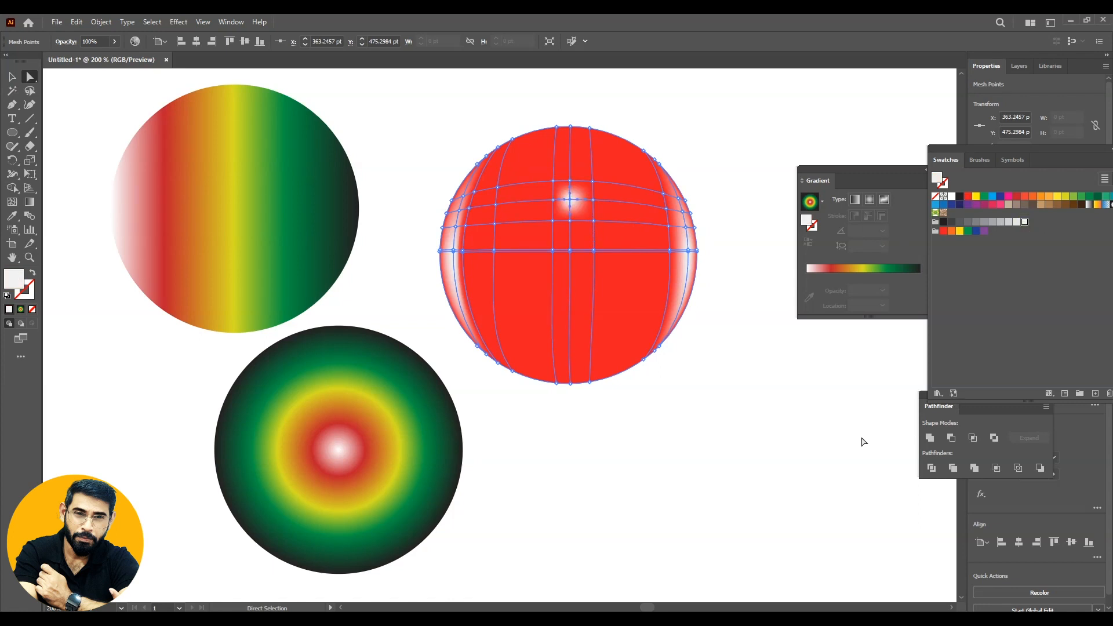
pyautogui.click(840, 437)
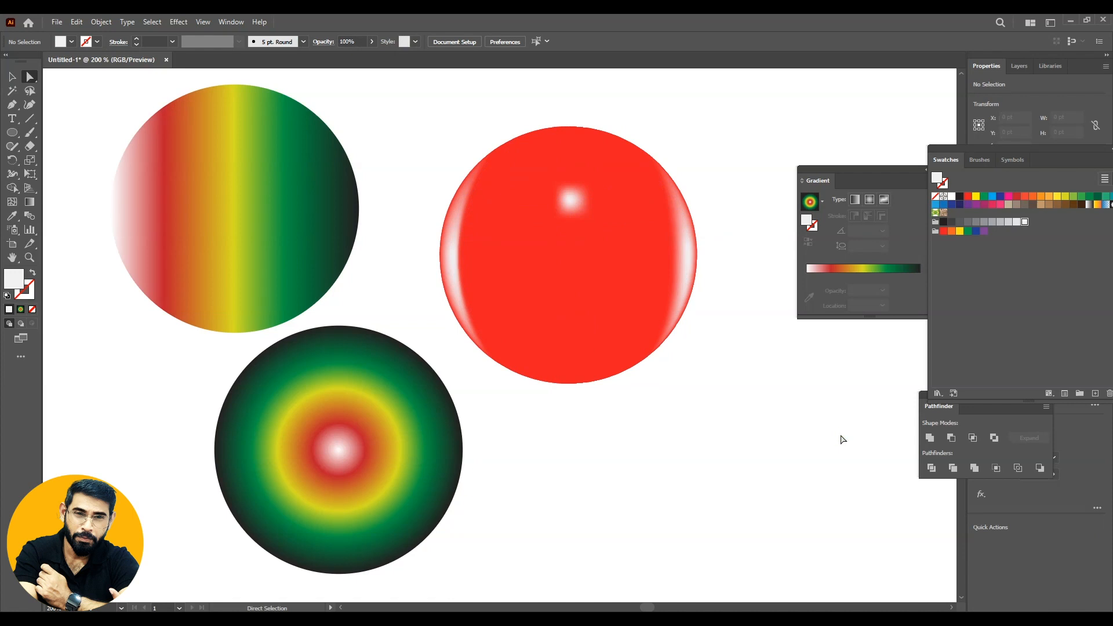
# - Move the red circle slightly to the right, away from the two gradient circles, and select all three circles
pyautogui.hotkey('ctrl', '1')
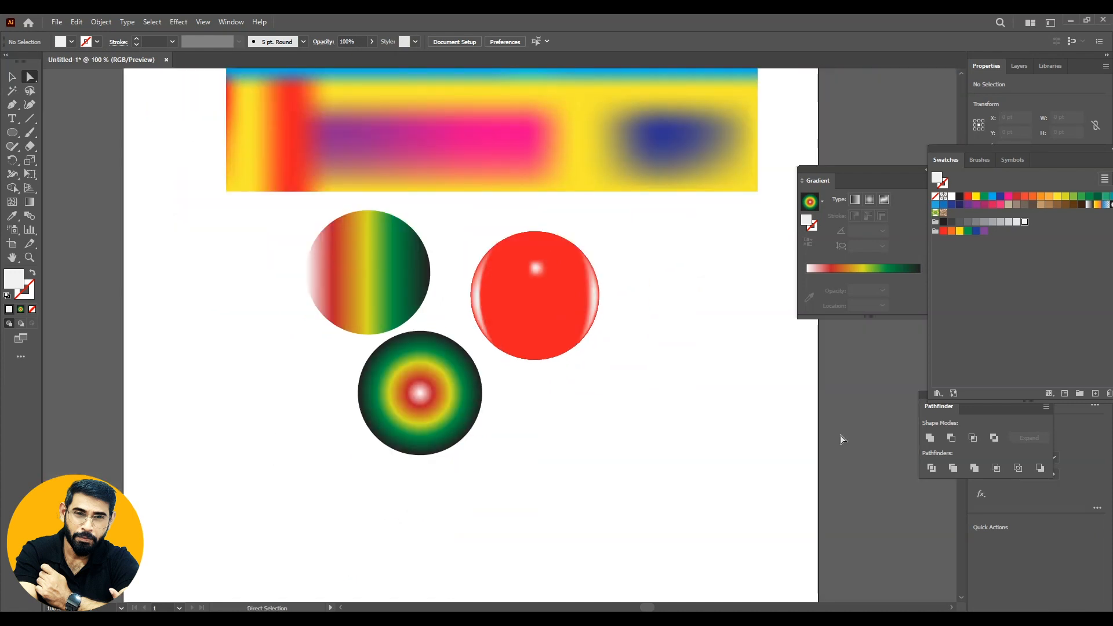
pyautogui.press('v')
pyautogui.moveTo(521, 281); pyautogui.dragTo(550, 282)
pyautogui.click(685, 331)
pyautogui.moveTo(426, 286); pyautogui.dragTo(702, 471)
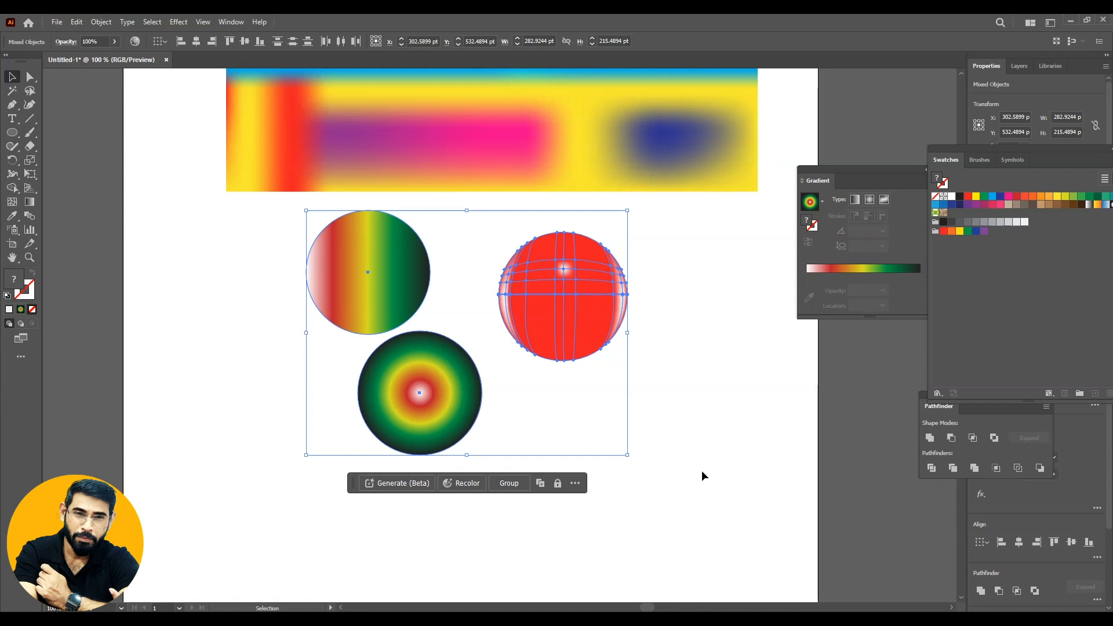
# - Delete the gradient mesh rectangle together with all three circles to clear the artboard
pyautogui.click(603, 179)
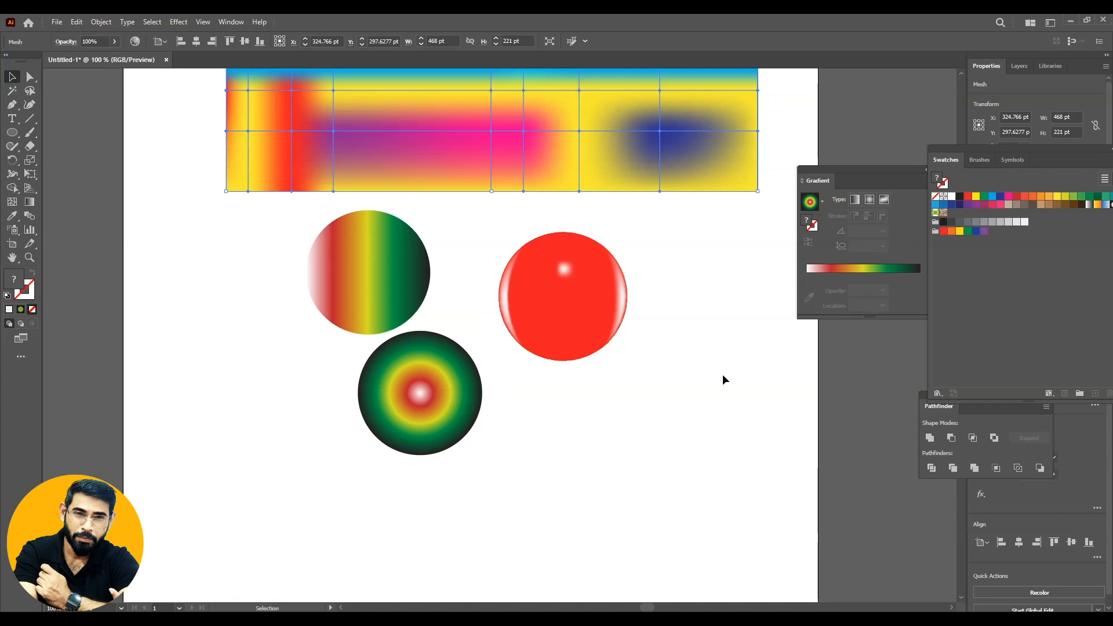
pyautogui.moveTo(649, 211); pyautogui.dragTo(637, 398)
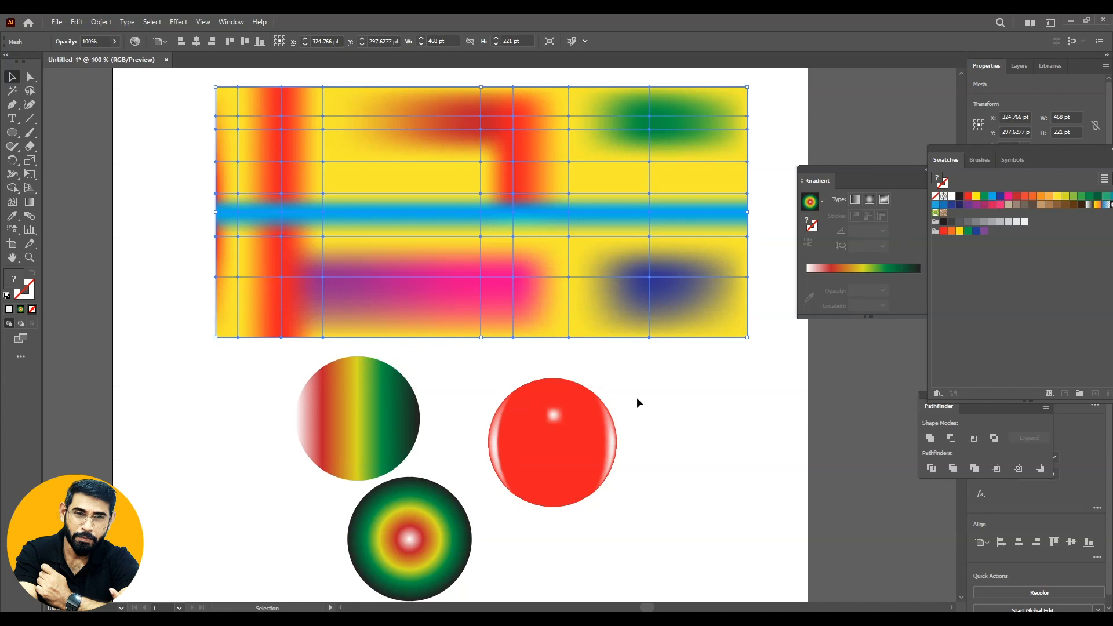
pyautogui.hotkey('ctrl', '-')
pyautogui.moveTo(227, 190); pyautogui.dragTo(729, 596)
pyautogui.press('Delete')
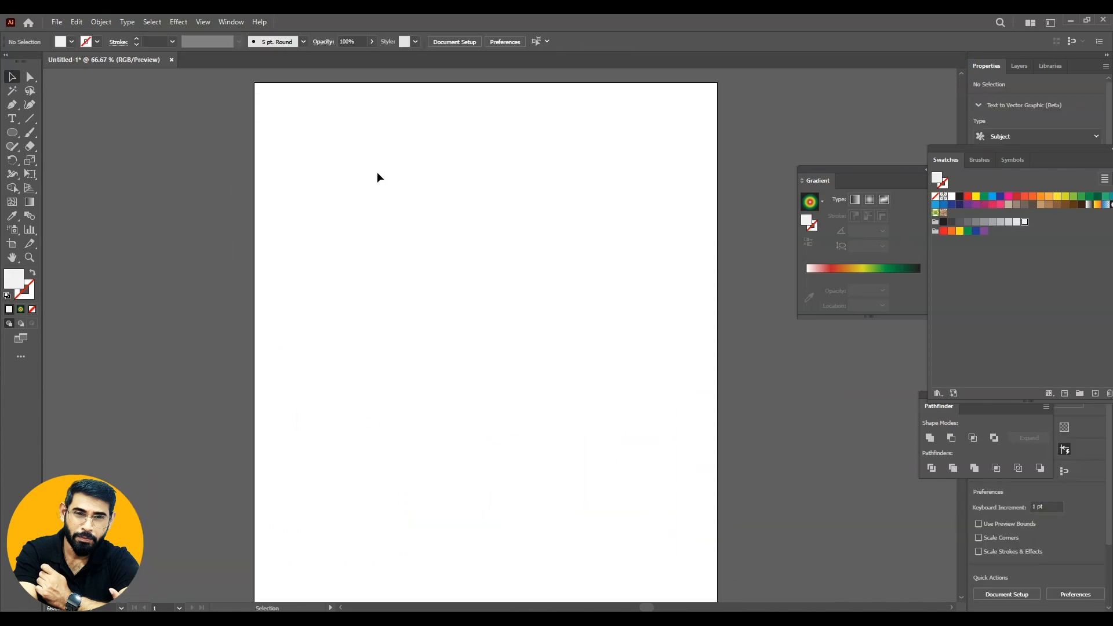
# - Place the purple shampoo bottle image from the Pics folder in the document and shift it up and left
pyautogui.click(50, 23)
pyautogui.click(77, 233)
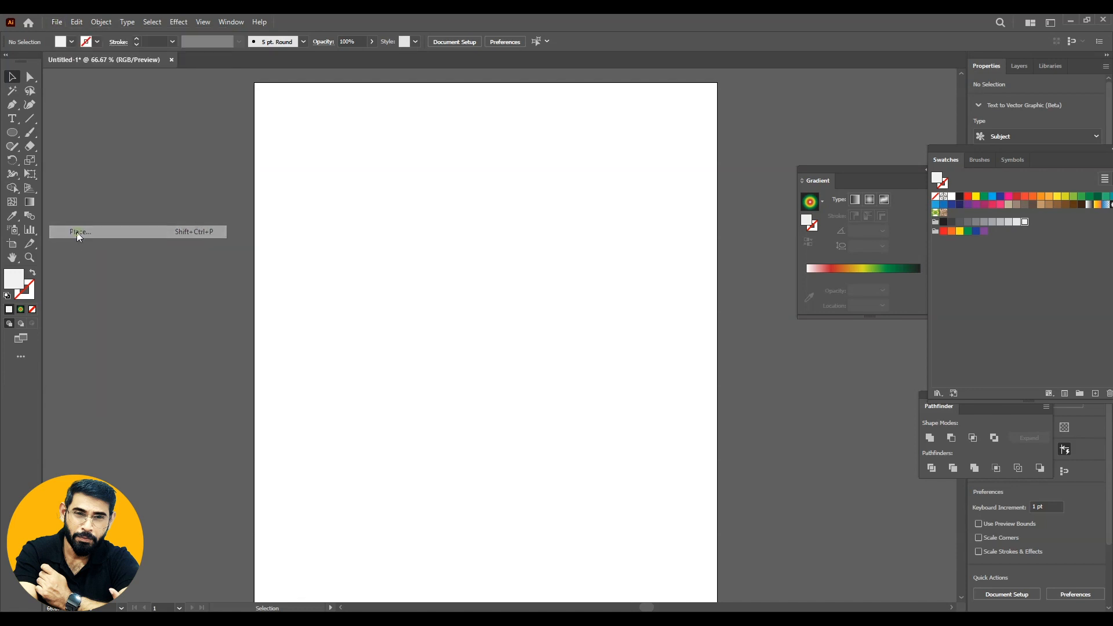
pyautogui.click(42, 298)
pyautogui.click(1027, 345)
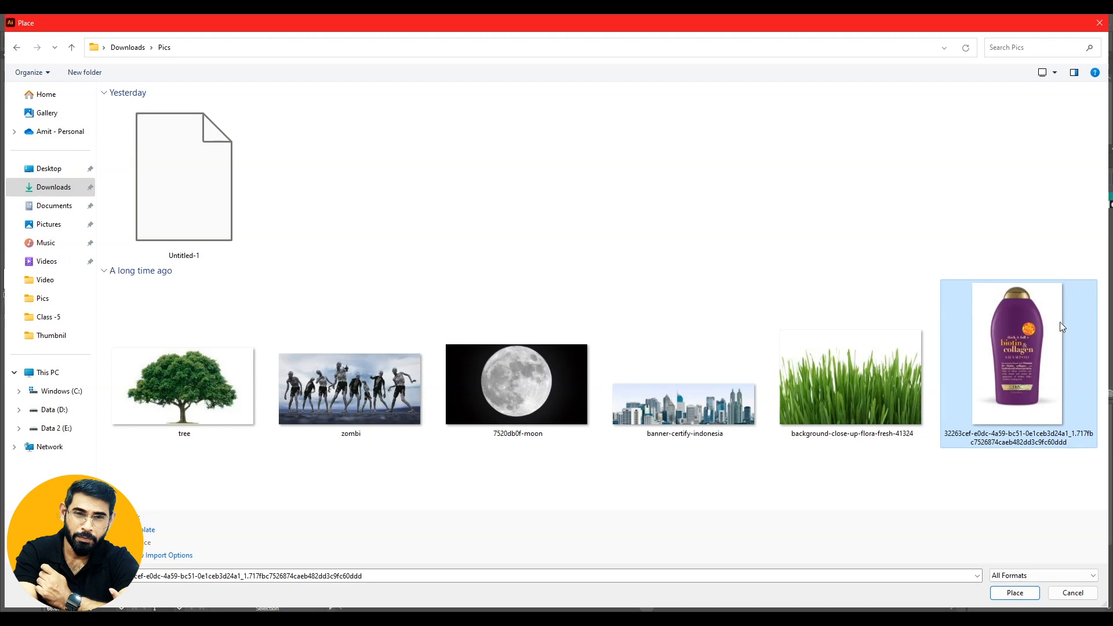
pyautogui.click(1018, 595)
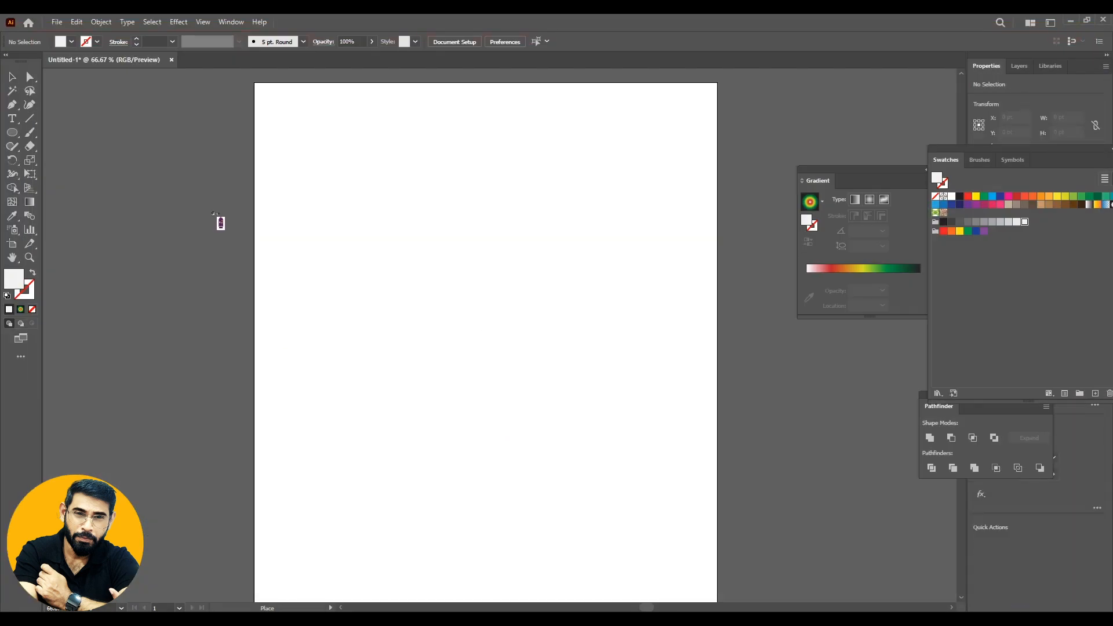
pyautogui.click(180, 175)
pyautogui.moveTo(482, 360); pyautogui.dragTo(365, 241)
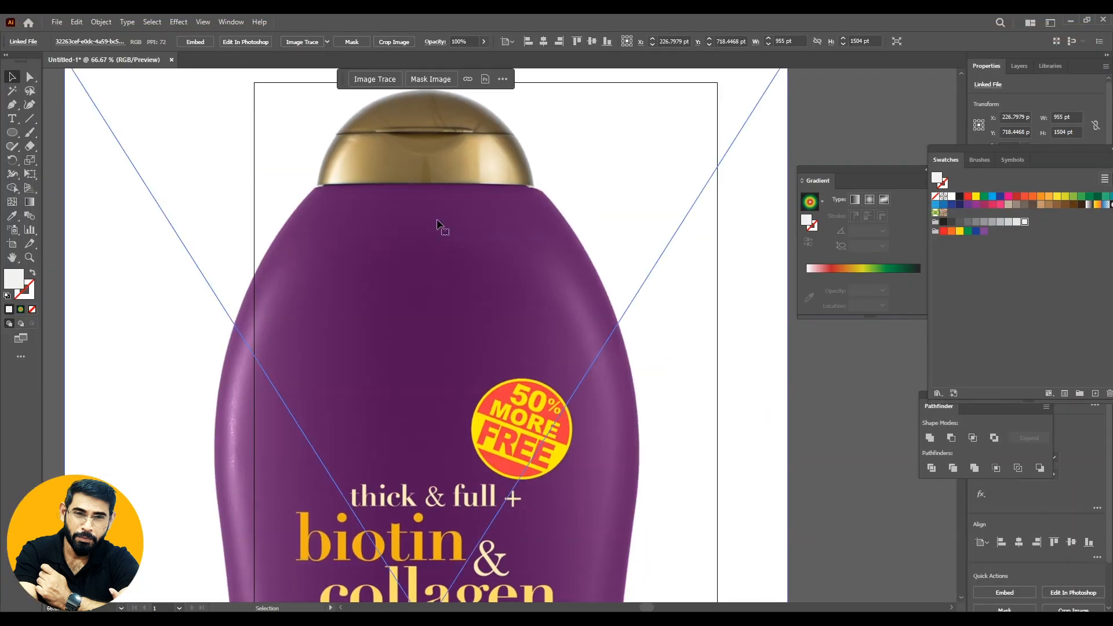
# - Scale the bottle image down to about 520 × 818 pt and center it roughly on the artboard
pyautogui.hotkey('ctrl', '-')
pyautogui.hotkey('ctrl', '-')
pyautogui.hotkey('ctrl', '-')
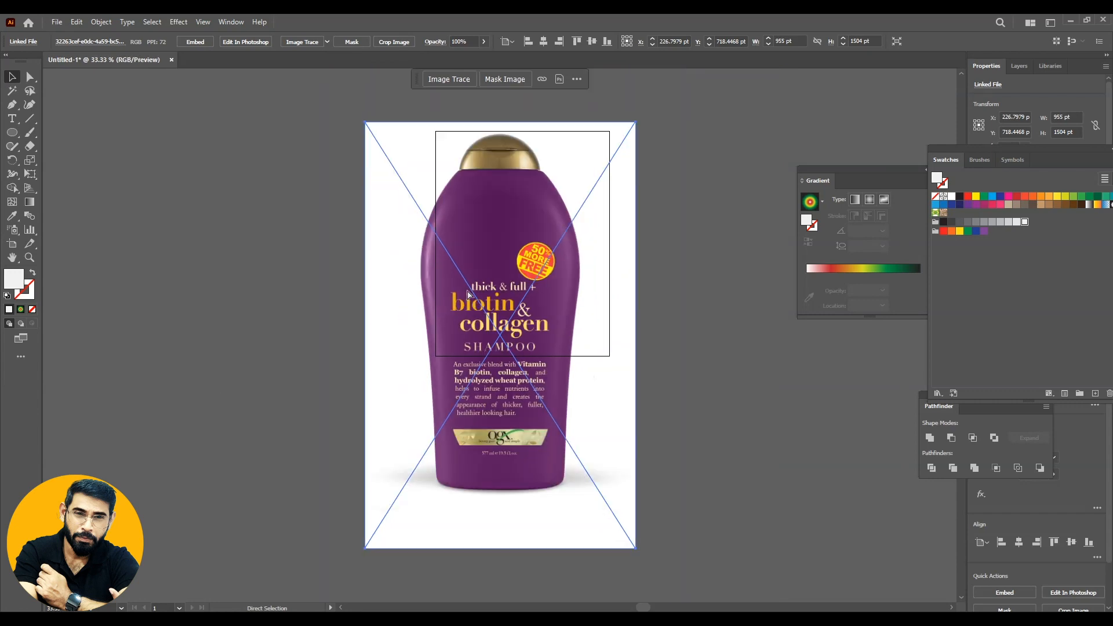
pyautogui.moveTo(626, 530); pyautogui.dragTo(512, 406)
pyautogui.moveTo(443, 246); pyautogui.dragTo(516, 258)
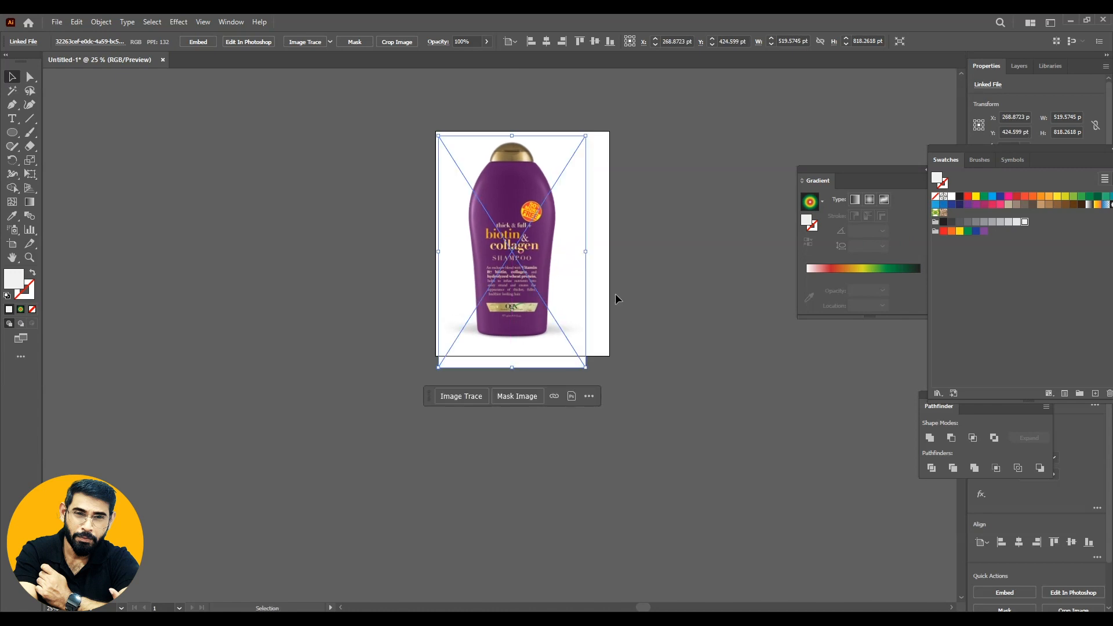
pyautogui.hotkey('ctrl', '+')
pyautogui.moveTo(665, 289); pyautogui.dragTo(685, 281)
pyautogui.moveTo(572, 258); pyautogui.dragTo(548, 259)
pyautogui.moveTo(547, 246); pyautogui.dragTo(566, 247)
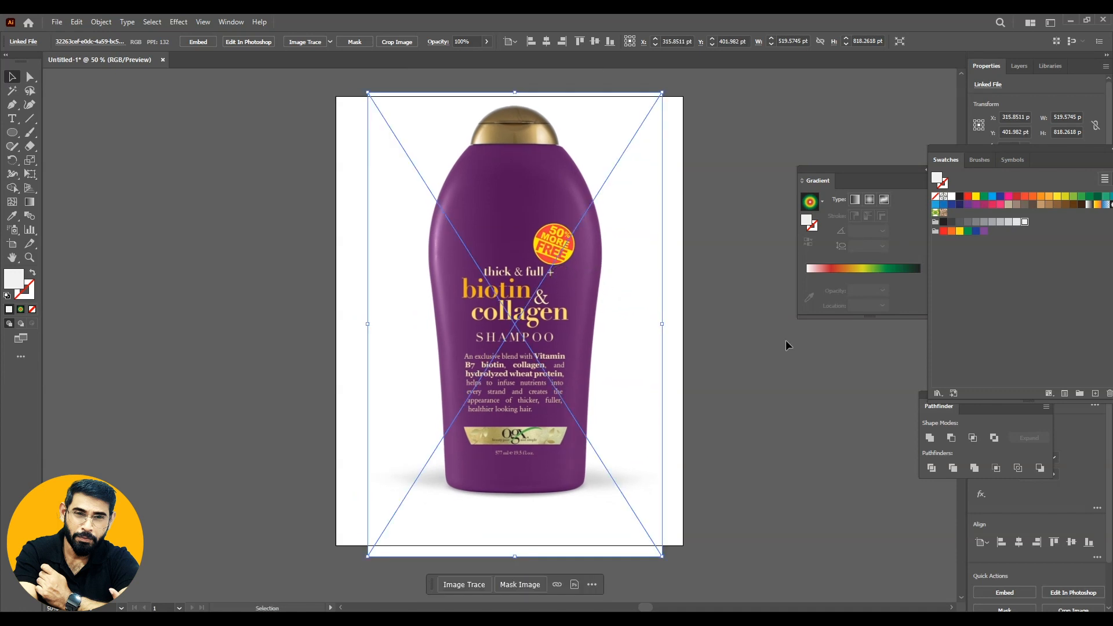
pyautogui.click(786, 345)
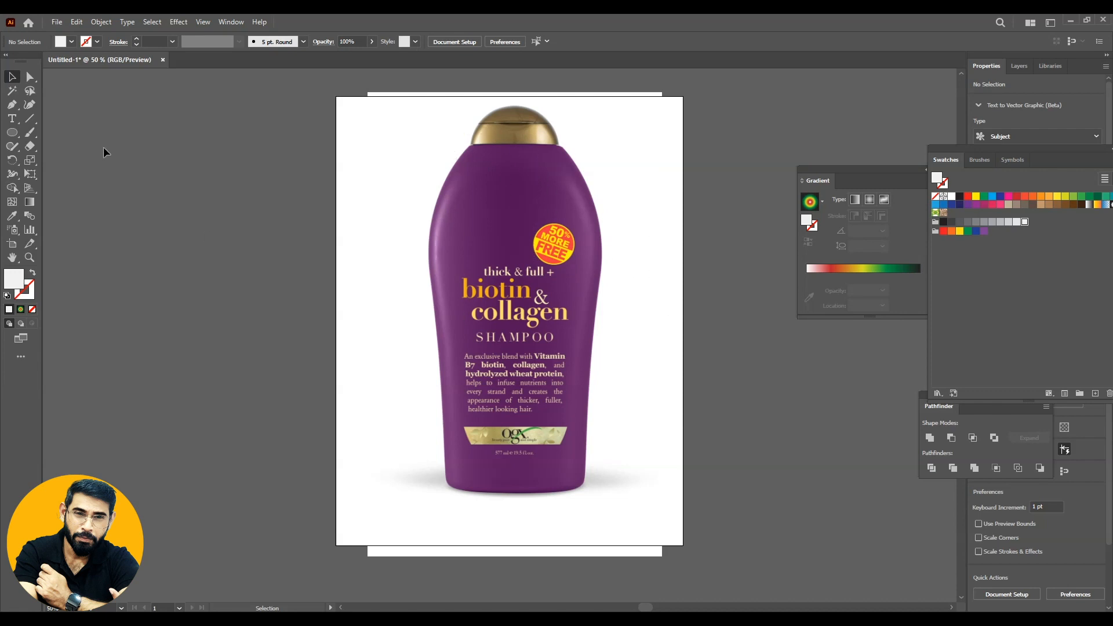
# - Start a Pen tool outline at the middle of the cap's base, through the purple body's upper left corner and curving down its left shoulder
pyautogui.click(12, 104)
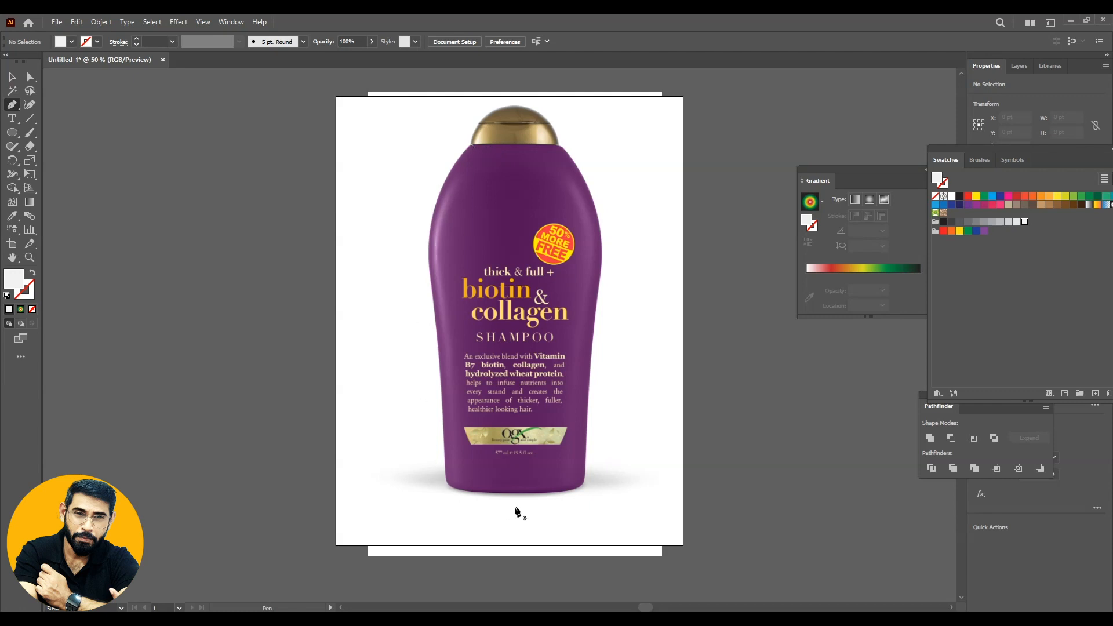
pyautogui.hotkey('ctrl', '-')
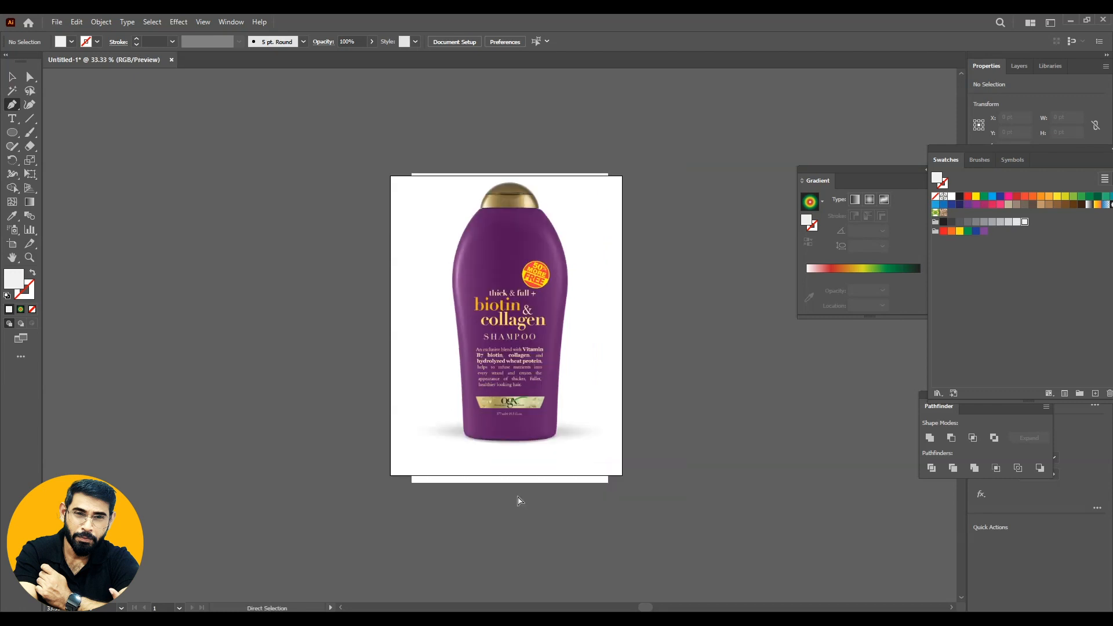
pyautogui.hotkey('ctrl', '+')
pyautogui.hotkey('ctrl', '+')
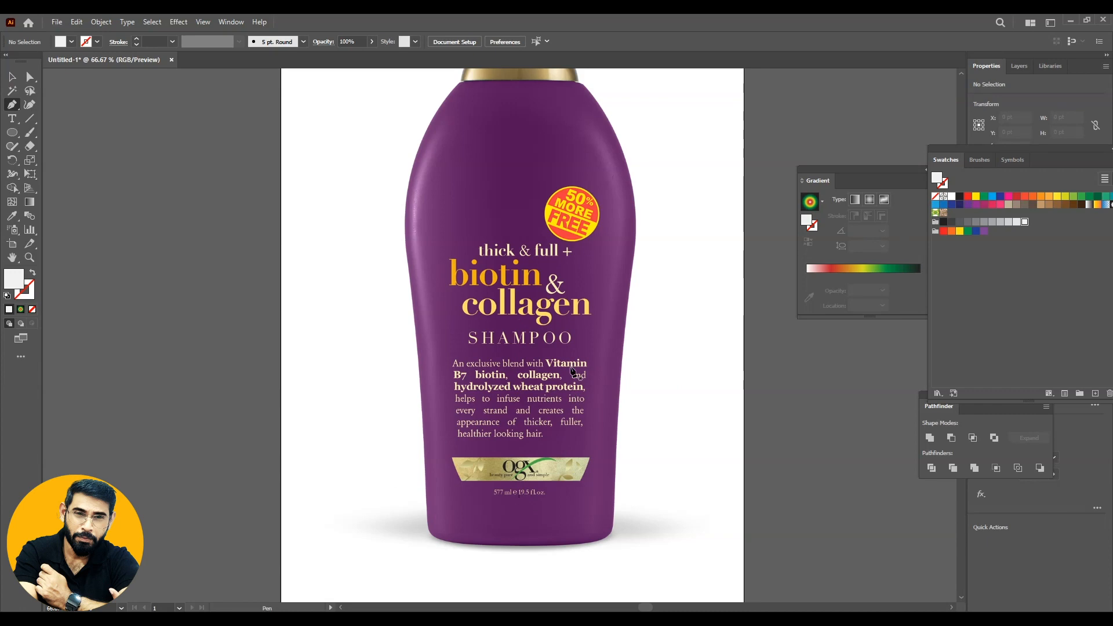
pyautogui.hotkey('ctrl', '+')
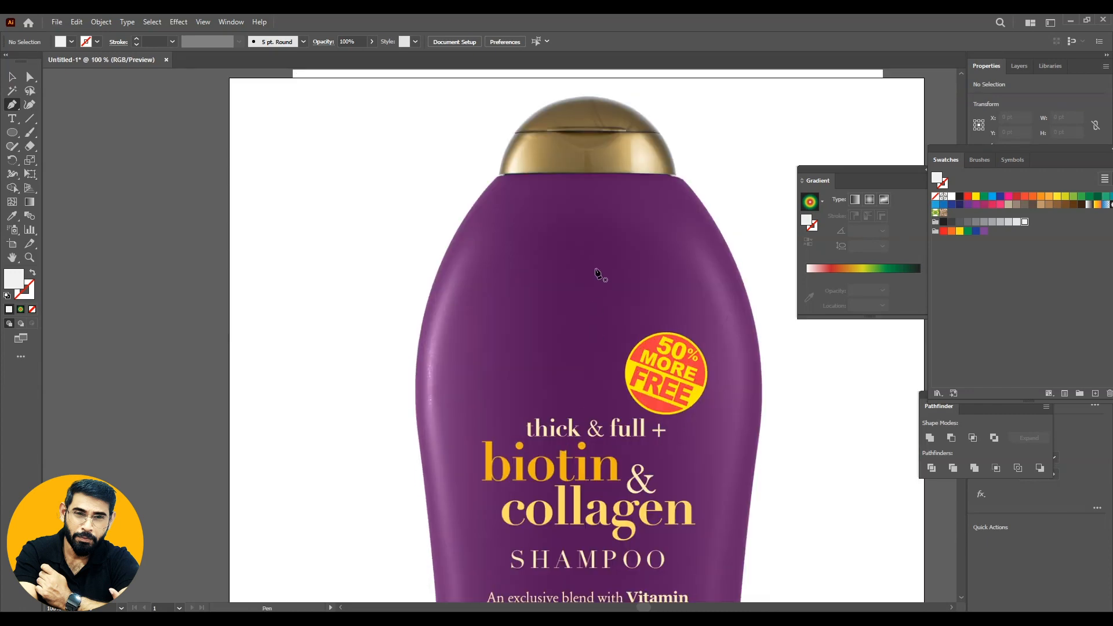
pyautogui.click(587, 174)
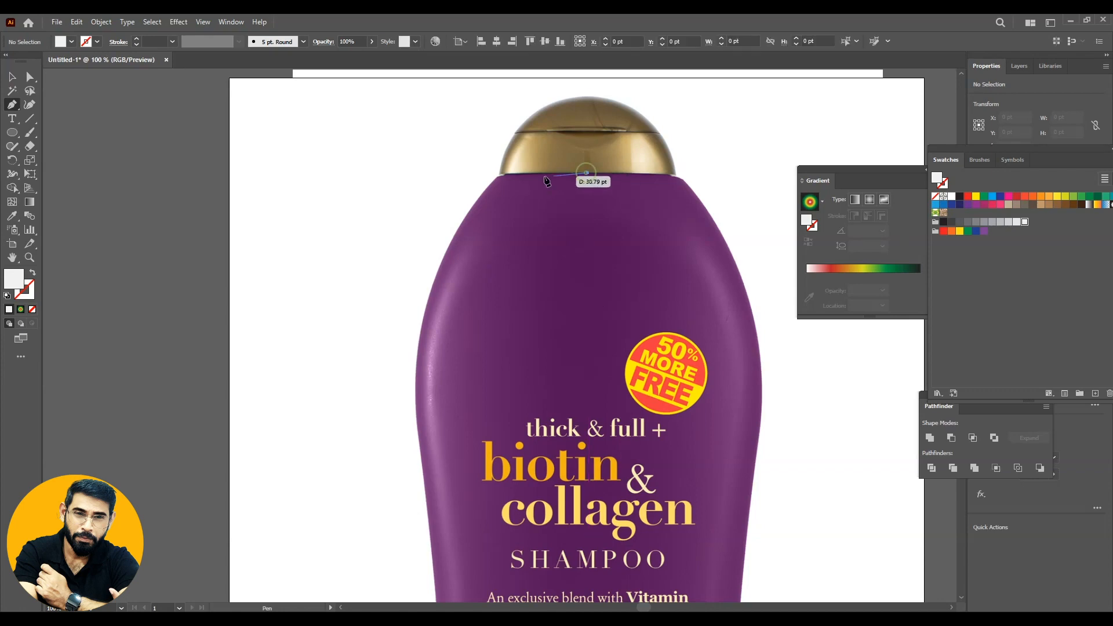
pyautogui.click(499, 175)
pyautogui.moveTo(450, 315); pyautogui.dragTo(447, 259)
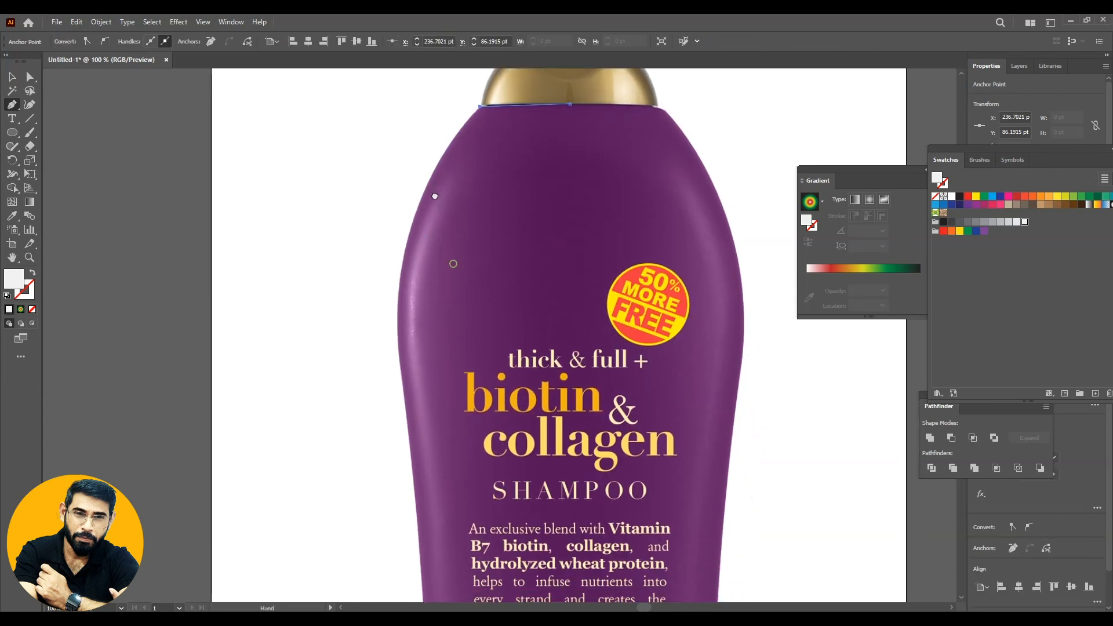
pyautogui.moveTo(398, 263); pyautogui.dragTo(397, 267)
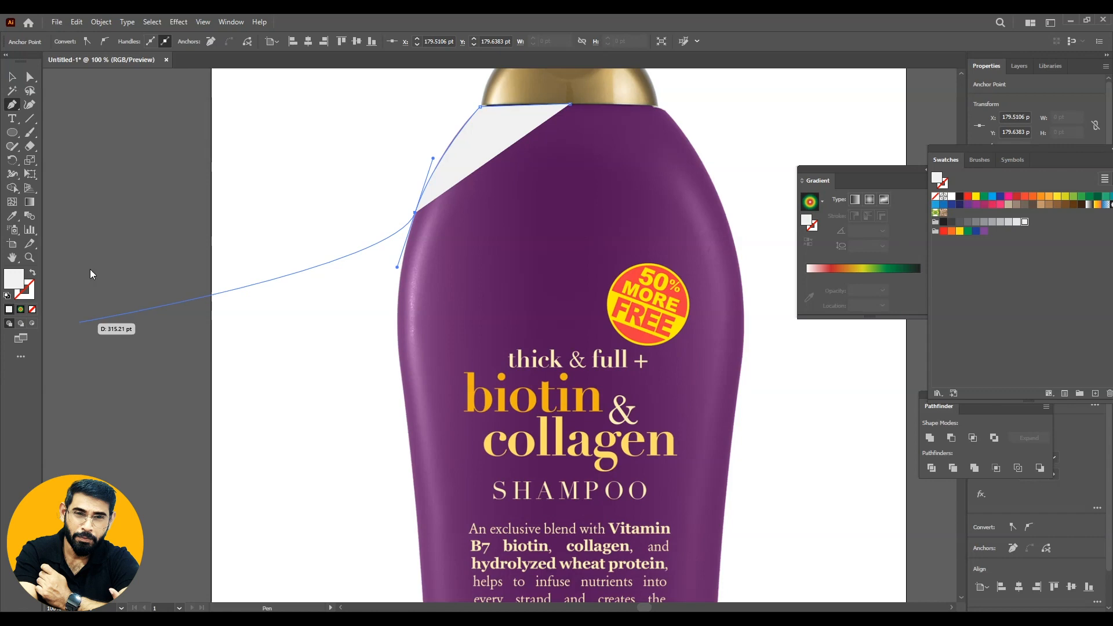
# - Reset the outline to the default fill and stroke, then remove its fill so only the black stroke remains
pyautogui.click(7, 295)
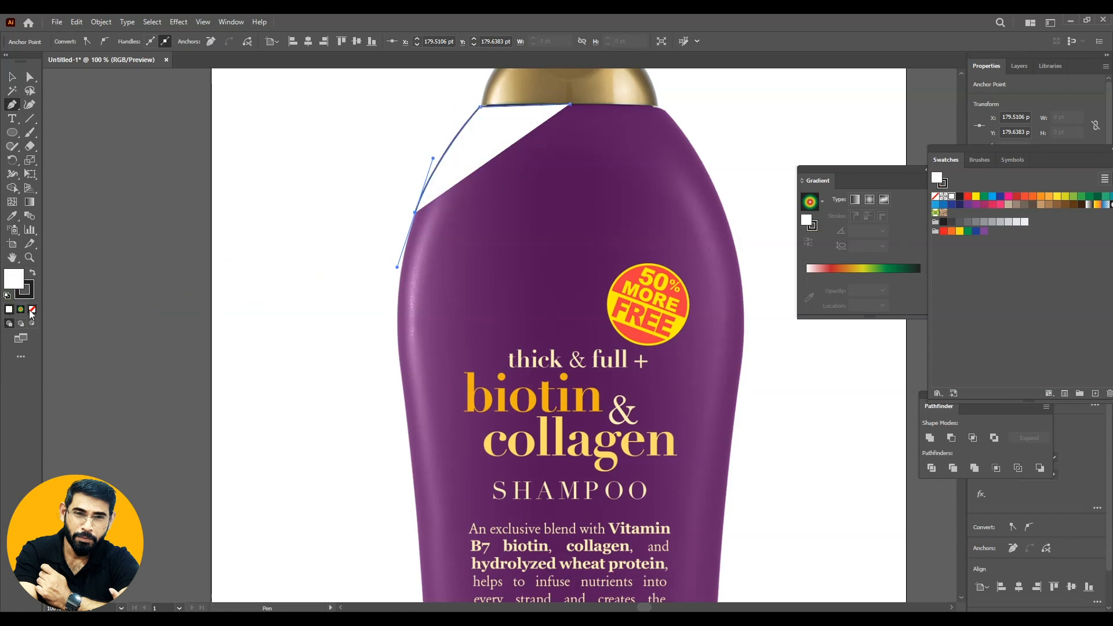
pyautogui.click(32, 309)
pyautogui.press('space')
pyautogui.moveTo(467, 344); pyautogui.dragTo(451, 218)
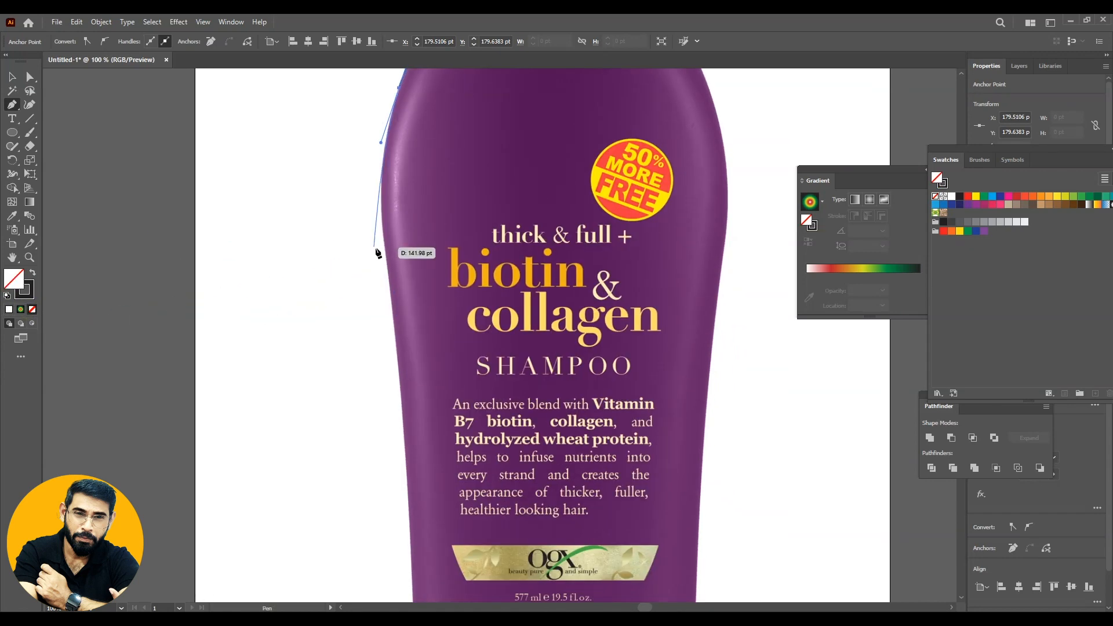
# - Continue the outline down the bottle's left side with points at the waist and lower side, and undo the trial bottom-corner point
pyautogui.moveTo(385, 251); pyautogui.dragTo(393, 299)
pyautogui.moveTo(405, 450); pyautogui.dragTo(405, 482)
pyautogui.moveTo(465, 510); pyautogui.dragTo(485, 253)
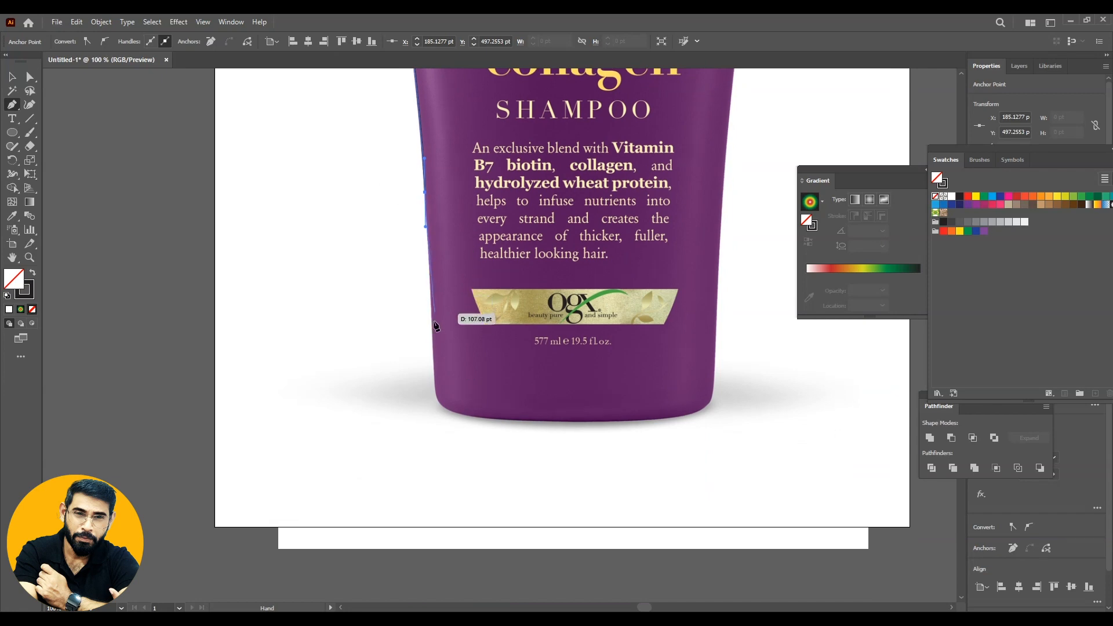
pyautogui.click(432, 364)
pyautogui.moveTo(458, 413); pyautogui.dragTo(482, 419)
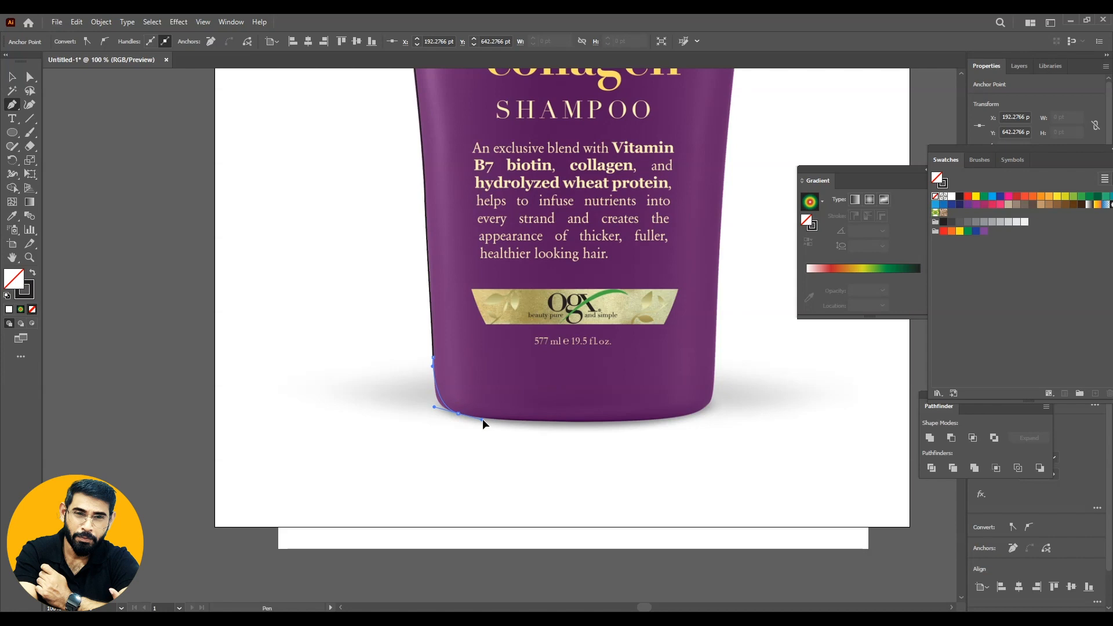
pyautogui.hotkey('ctrl', 'z')
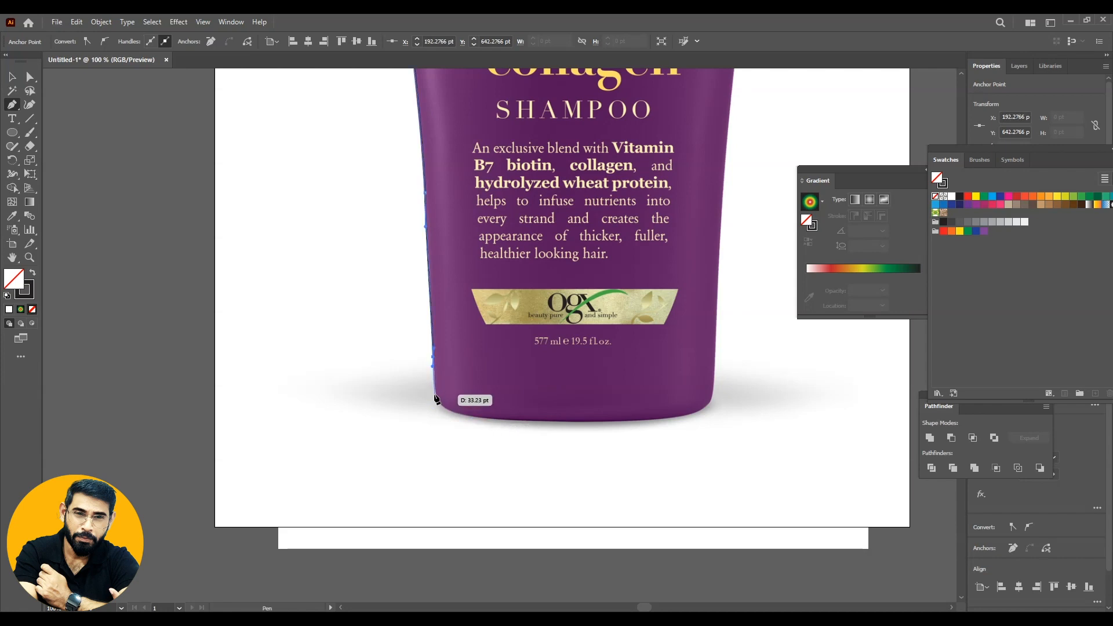
# - Trace the bottle's rounded lower left corner and end the half outline at the middle of the base
pyautogui.press('ctrl')
pyautogui.hotkey('ctrl', '=')
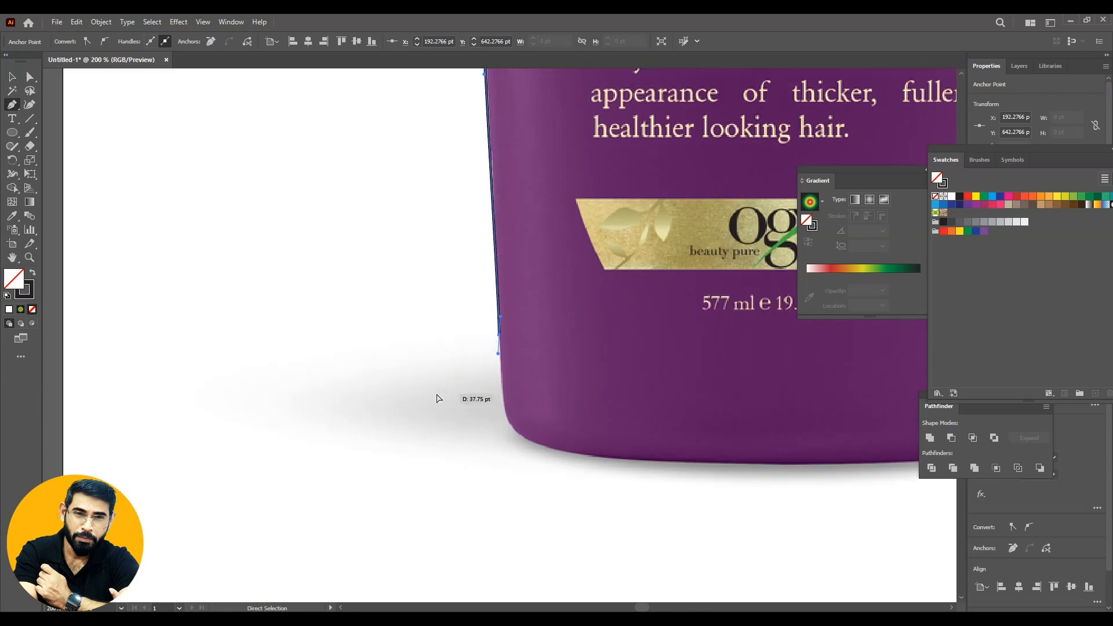
pyautogui.click(504, 403)
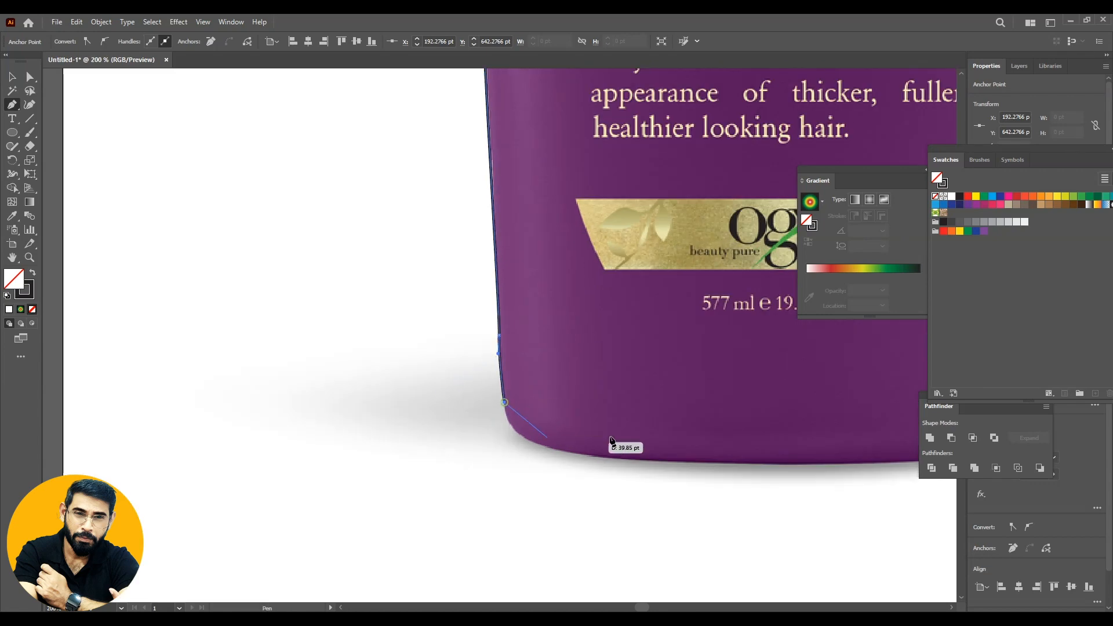
pyautogui.press('space')
pyautogui.moveTo(576, 381); pyautogui.dragTo(436, 264)
pyautogui.moveTo(435, 336); pyautogui.dragTo(371, 375)
pyautogui.press('space')
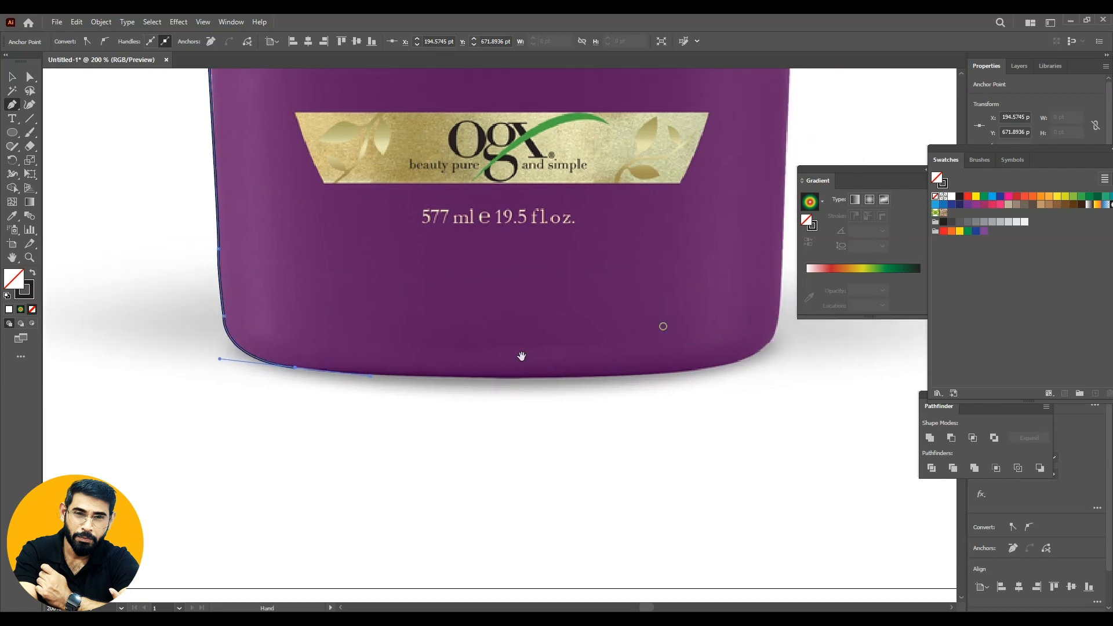
pyautogui.click(500, 376)
# - Finish the half outline and move it off the bottle to the right, to about X 529.85 pt, Y 376.42 pt
pyautogui.click(12, 76)
pyautogui.click(604, 441)
pyautogui.hotkey('ctrl', '0')
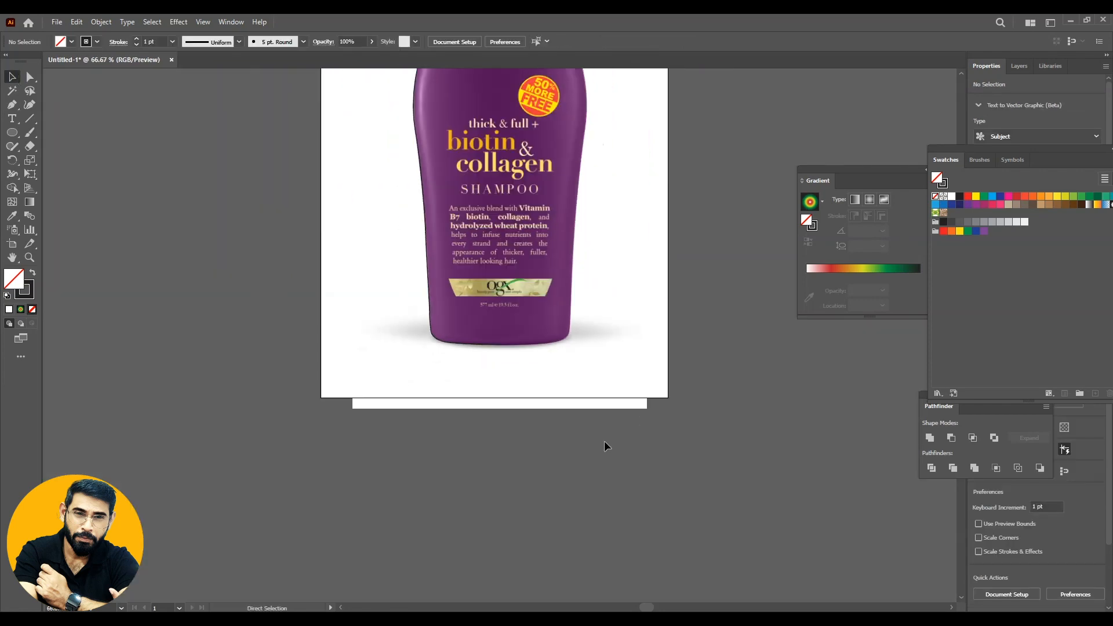
pyautogui.moveTo(389, 233); pyautogui.dragTo(580, 219)
pyautogui.click(784, 347)
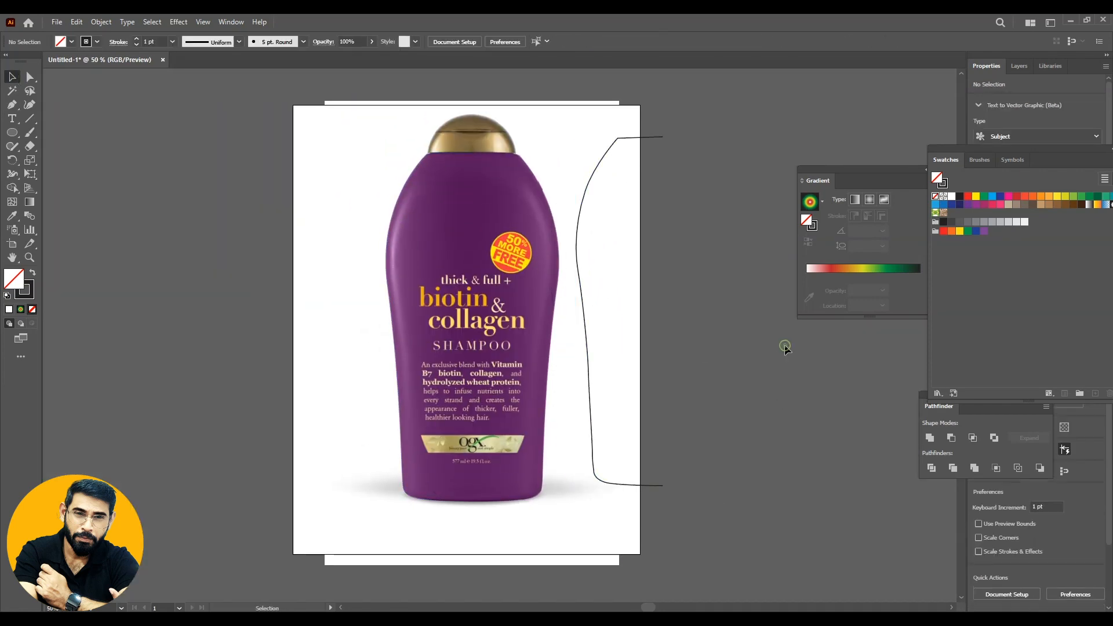
pyautogui.click(583, 210)
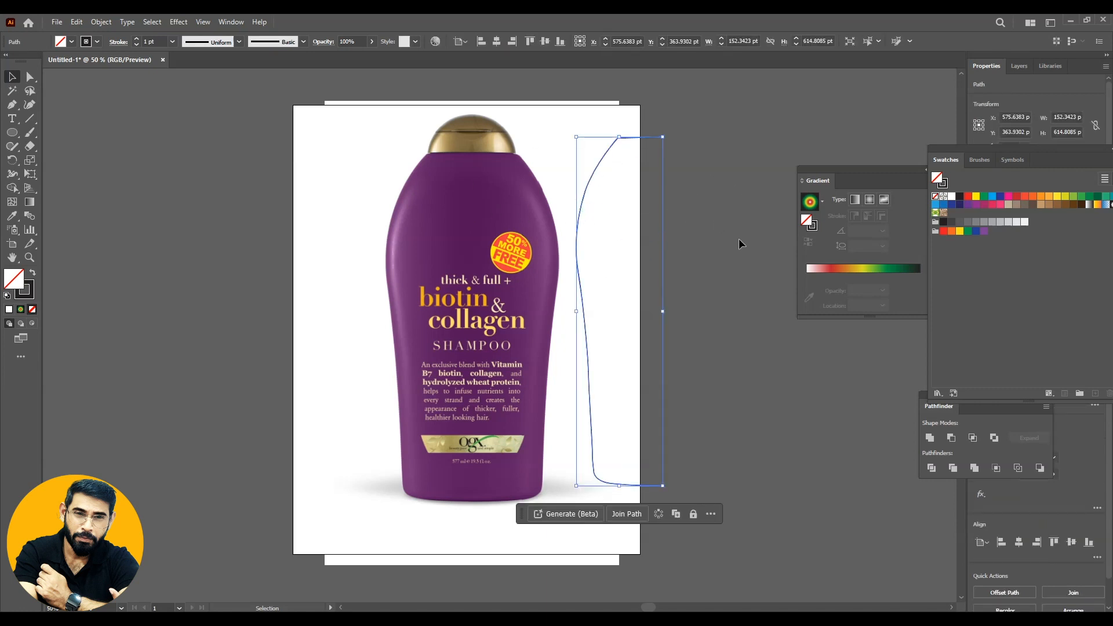
pyautogui.click(31, 76)
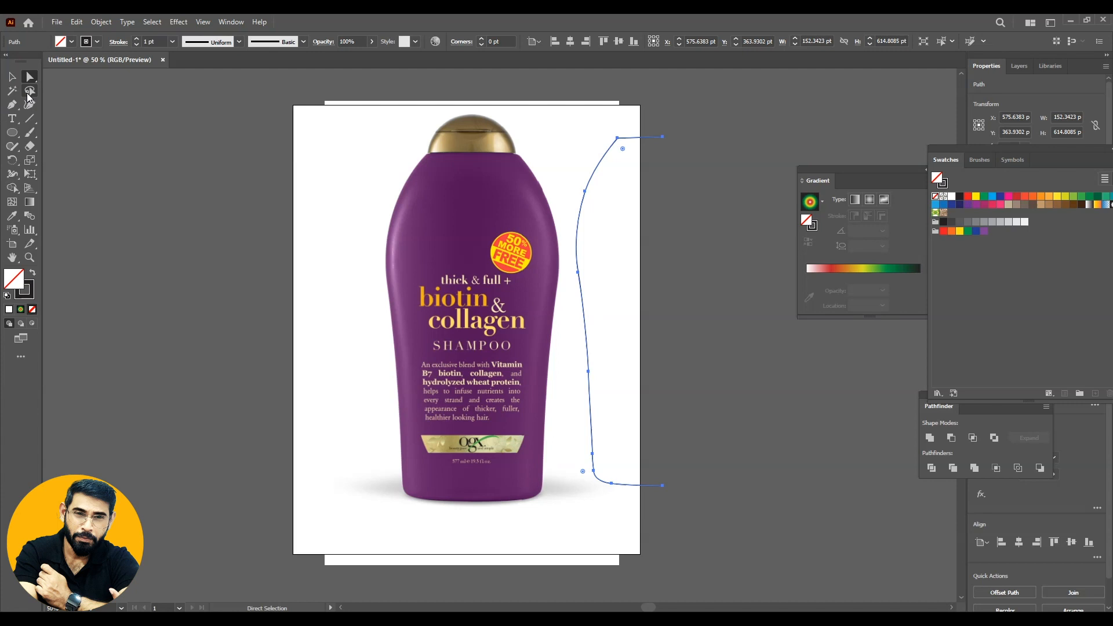
pyautogui.click(12, 76)
pyautogui.moveTo(599, 167); pyautogui.dragTo(573, 174)
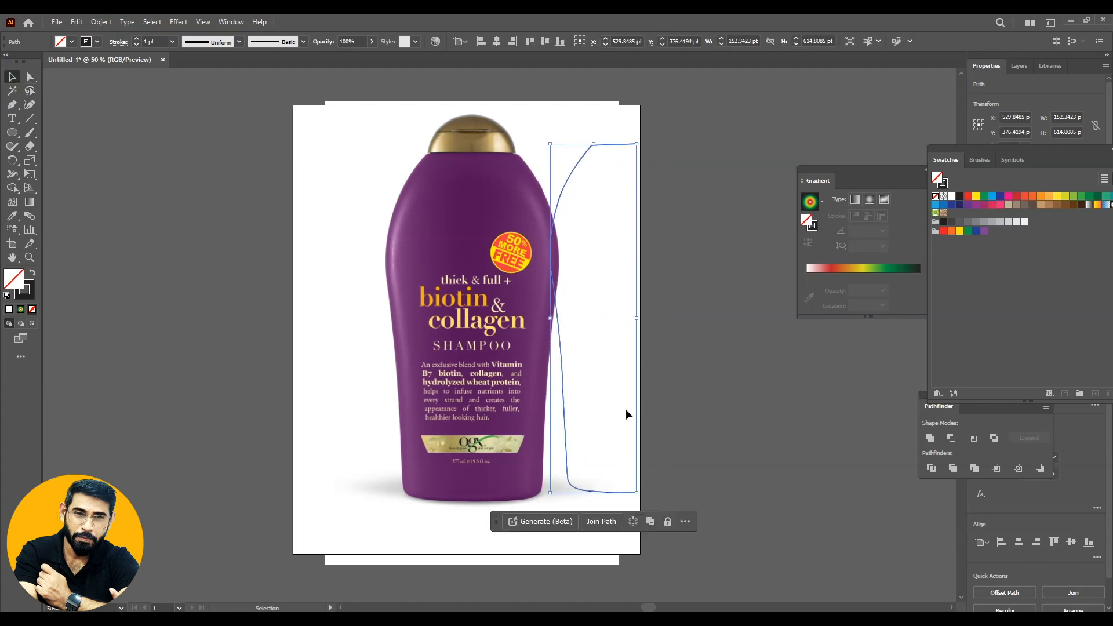
# - Make a reflected copy of the half outline across the vertical axis
pyautogui.rightClick(559, 190)
pyautogui.moveTo(634, 453)
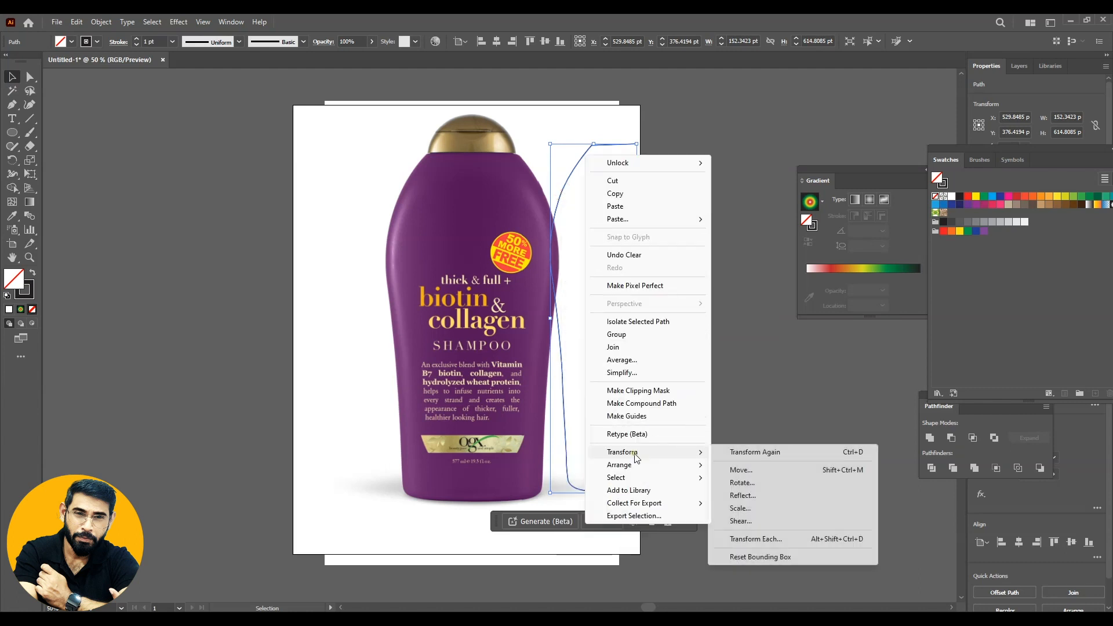
pyautogui.click(761, 496)
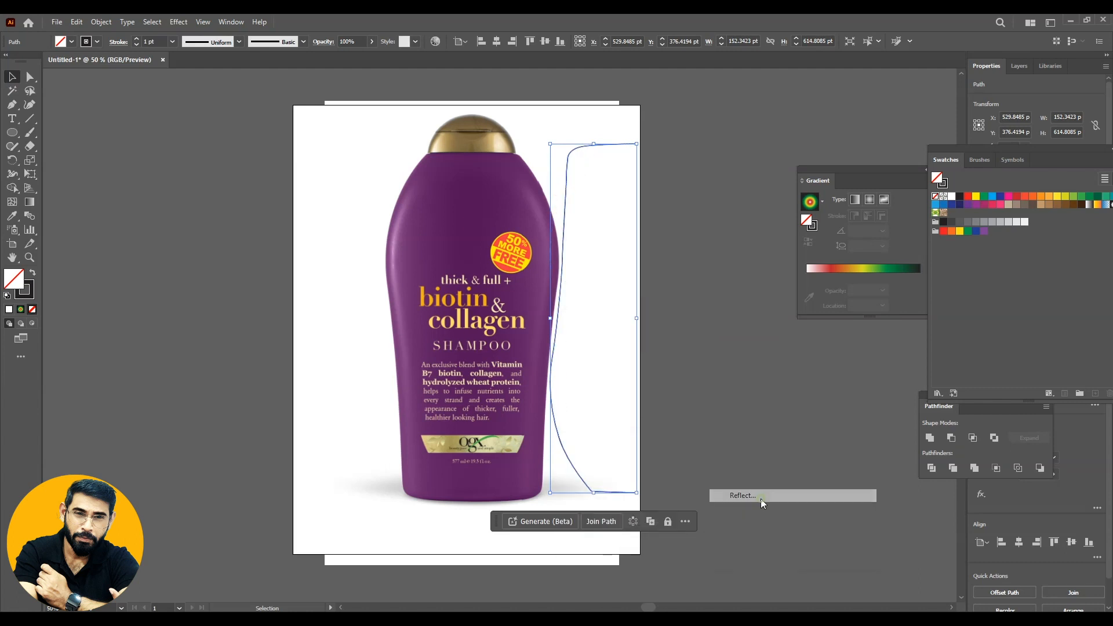
pyautogui.click(499, 275)
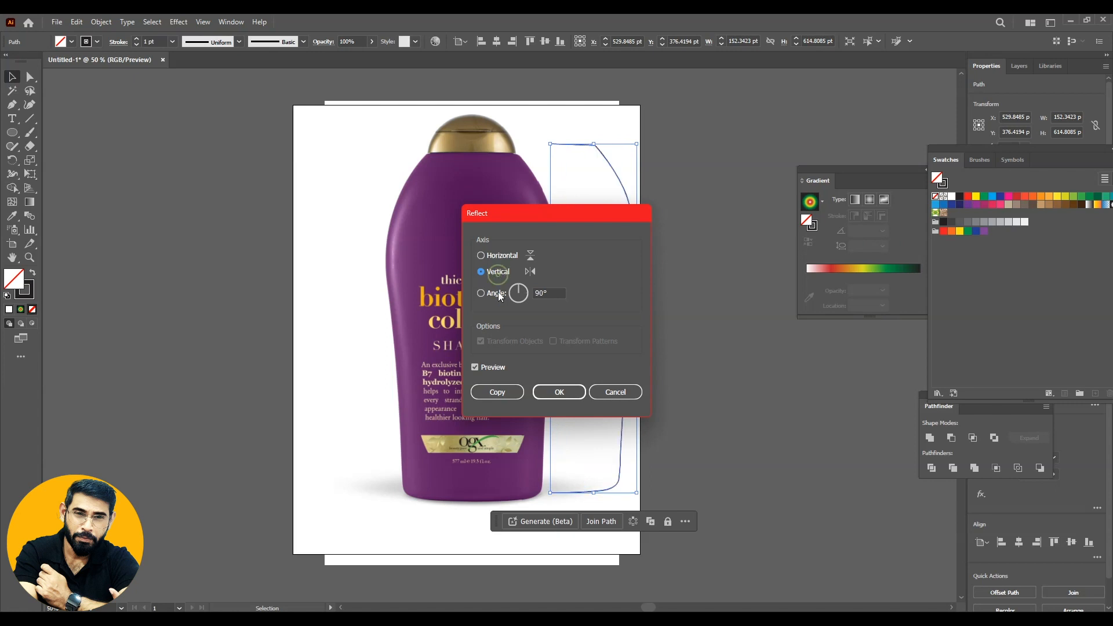
pyautogui.click(497, 392)
# - Shift the mirrored copy 158 pt to the right so it sits opposite the original half, then deselect it
pyautogui.hotkey('shift', 'Right')
pyautogui.hotkey('shift', 'Right')
pyautogui.hotkey('shift', 'Right')
pyautogui.hotkey('shift', 'Right')
pyautogui.hotkey('shift', 'Right')
pyautogui.hotkey('shift', 'Right')
pyautogui.hotkey('shift', 'Right')
pyautogui.hotkey('shift', 'Right')
pyautogui.hotkey('shift', 'Right')
pyautogui.hotkey('shift', 'Right')
pyautogui.hotkey('shift', 'Right')
pyautogui.hotkey('shift', 'Right')
pyautogui.hotkey('shift', 'Right')
pyautogui.hotkey('shift', 'Right')
pyautogui.hotkey('shift', 'Right')
pyautogui.hotkey('shift', 'Right')
pyautogui.hotkey('shift', 'Right')
pyautogui.hotkey('shift', 'Right')
pyautogui.hotkey('shift', 'Right')
pyautogui.hotkey('shift', 'Right')
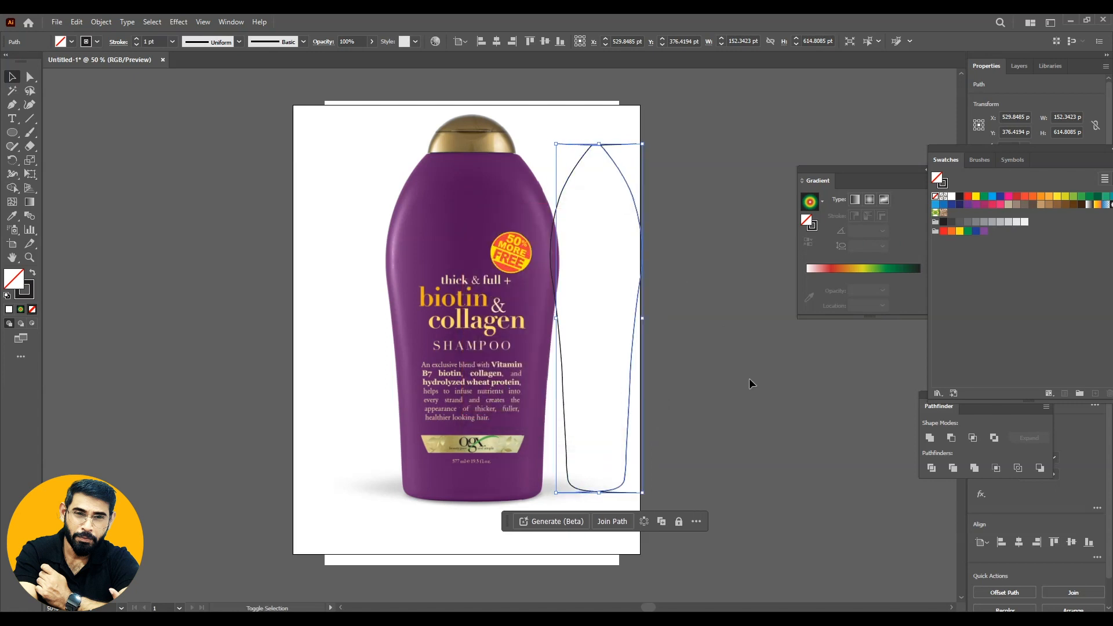
pyautogui.hotkey('shift', 'Right')
pyautogui.hotkey('shift', 'Right')
pyautogui.hotkey('shift', 'Right')
pyautogui.hotkey('shift', 'Right')
pyautogui.hotkey('shift', 'Right')
pyautogui.hotkey('shift', 'Right')
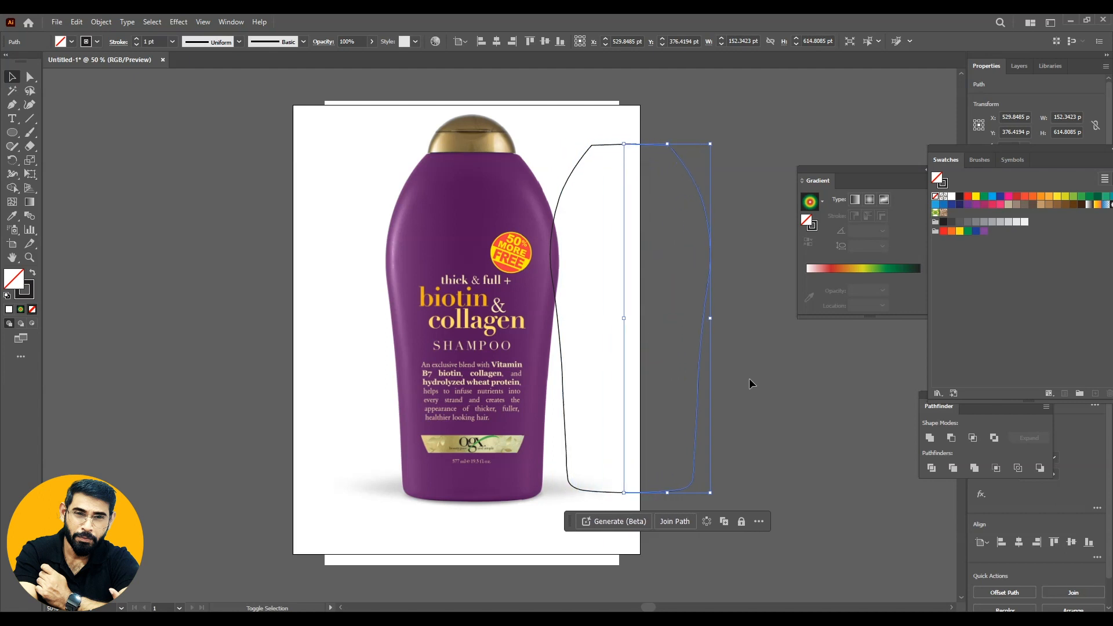
pyautogui.hotkey('shift', 'Right')
pyautogui.hotkey('shift', 'Right')
pyautogui.hotkey('shift', 'Right')
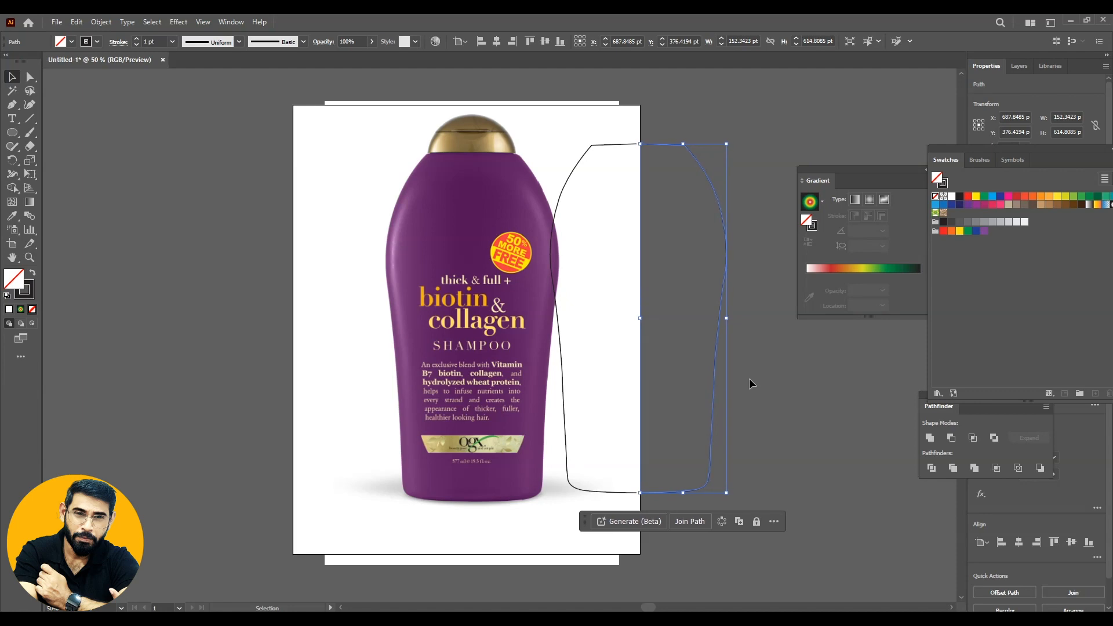
pyautogui.click(748, 379)
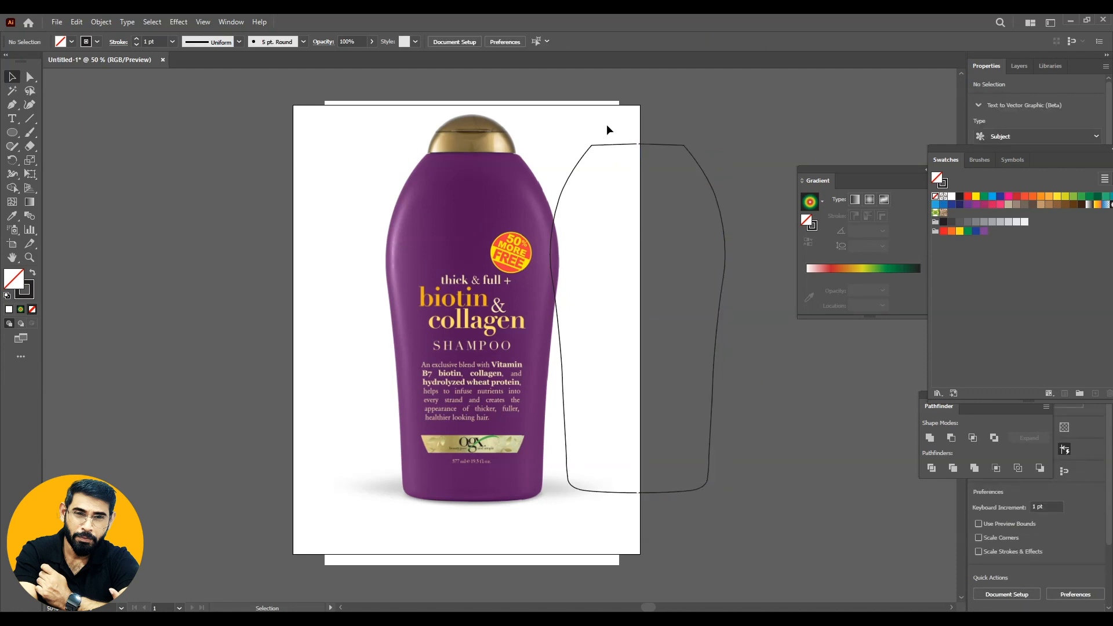
# - Nudge the mirrored half 3 pt left to close the gap between the two halves
pyautogui.moveTo(606, 124); pyautogui.dragTo(666, 223)
pyautogui.hotkey('ctrl', '+')
pyautogui.hotkey('ctrl', '+')
pyautogui.hotkey('ctrl', '+')
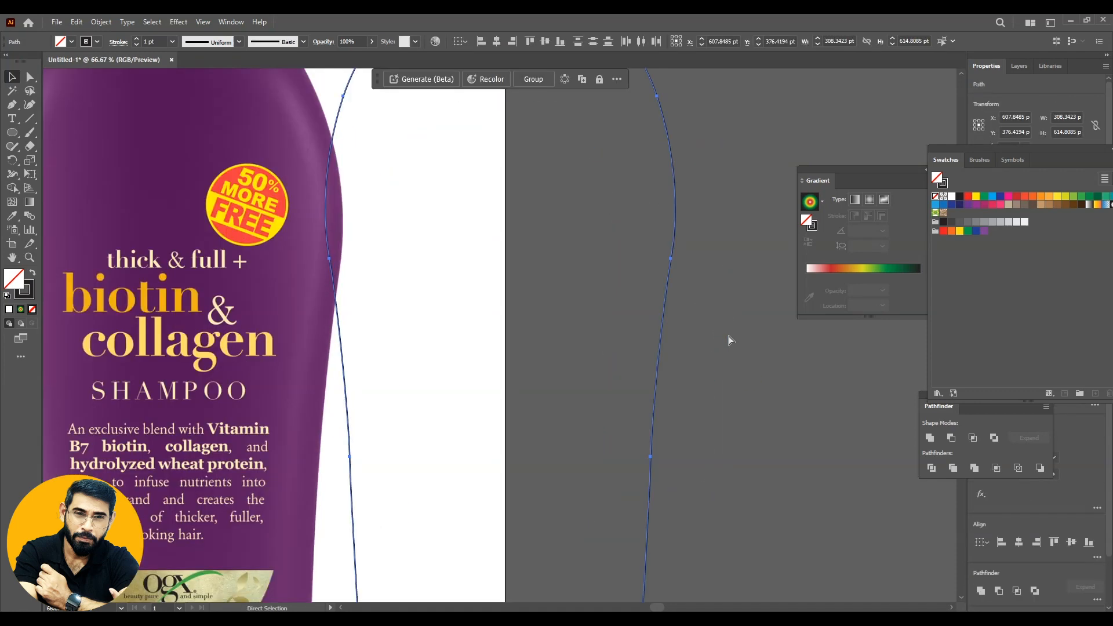
pyautogui.moveTo(640, 200); pyautogui.dragTo(662, 435)
pyautogui.moveTo(634, 273); pyautogui.dragTo(636, 441)
pyautogui.moveTo(586, 184); pyautogui.dragTo(597, 243)
pyautogui.press('Left')
pyautogui.press('Left')
pyautogui.press('Left')
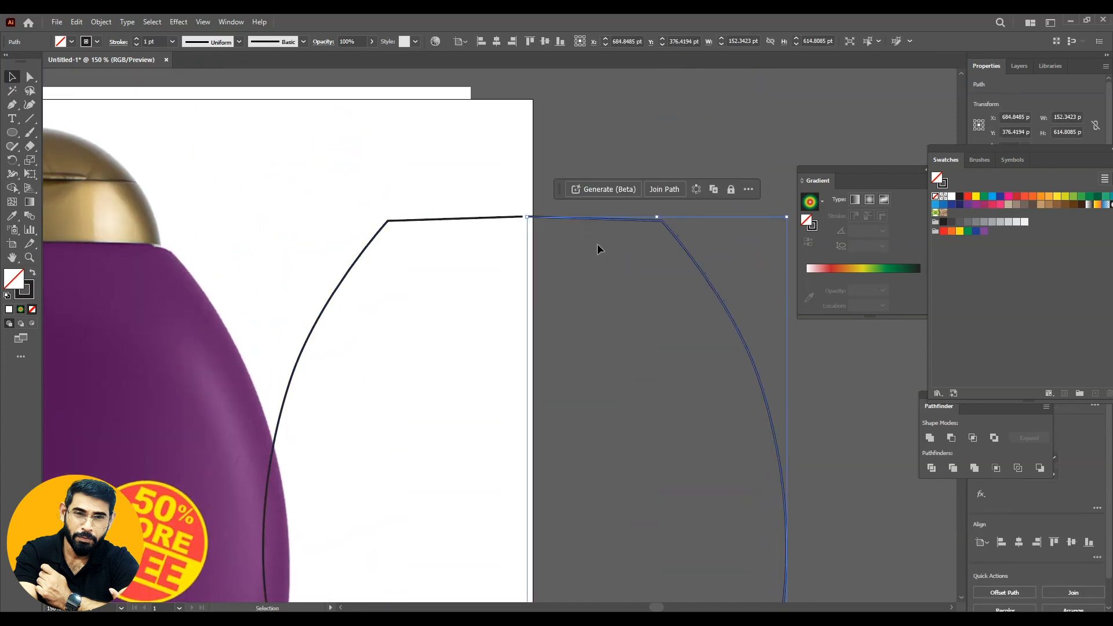
# - Join the two halves at their meeting endpoints in the middle of the top edge
pyautogui.click(30, 77)
pyautogui.moveTo(490, 191); pyautogui.dragTo(551, 276)
pyautogui.rightClick(527, 225)
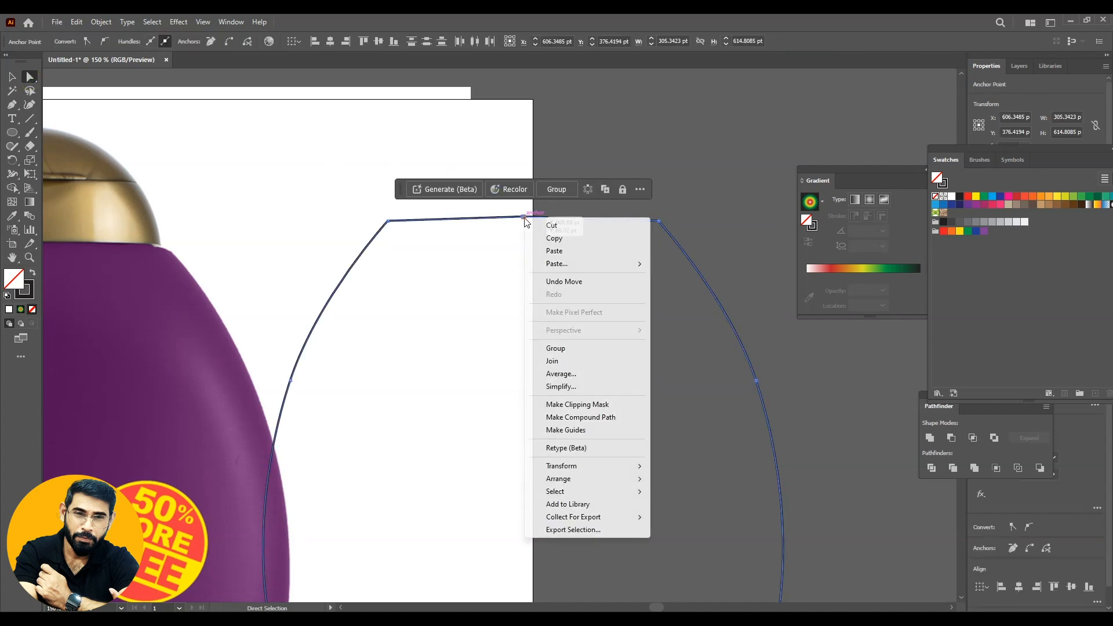
pyautogui.click(557, 363)
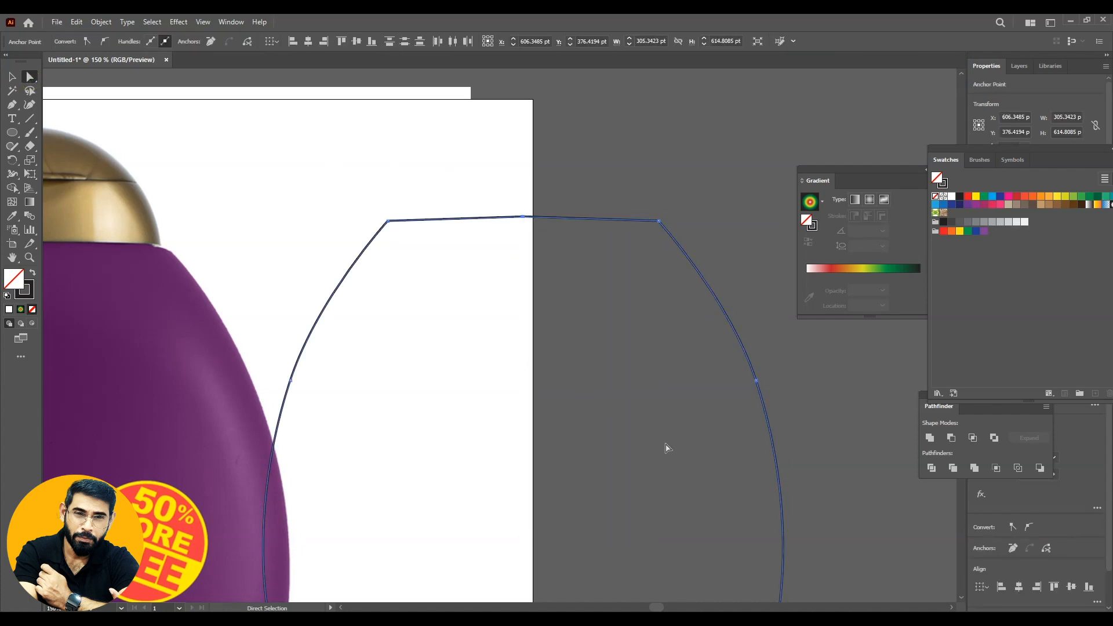
# - Join the two halves at their meeting endpoints in the middle of the bottom edge to close the outline
pyautogui.moveTo(666, 447); pyautogui.dragTo(675, 174)
pyautogui.moveTo(636, 358); pyautogui.dragTo(625, 127)
pyautogui.moveTo(592, 380); pyautogui.dragTo(633, 82)
pyautogui.moveTo(588, 307); pyautogui.dragTo(517, 425)
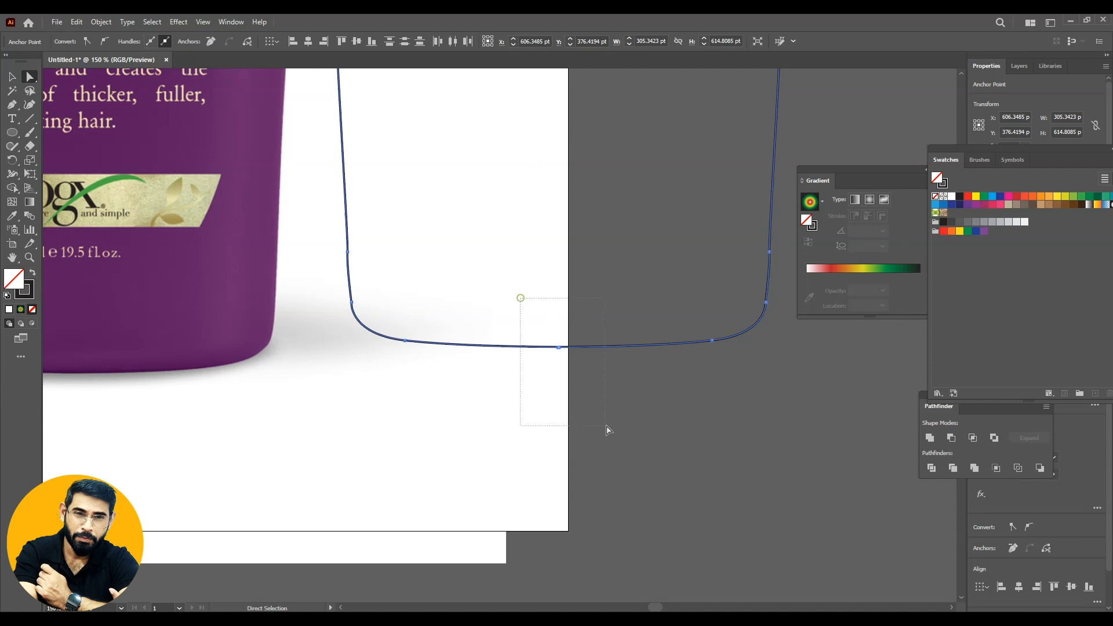
pyautogui.rightClick(559, 353)
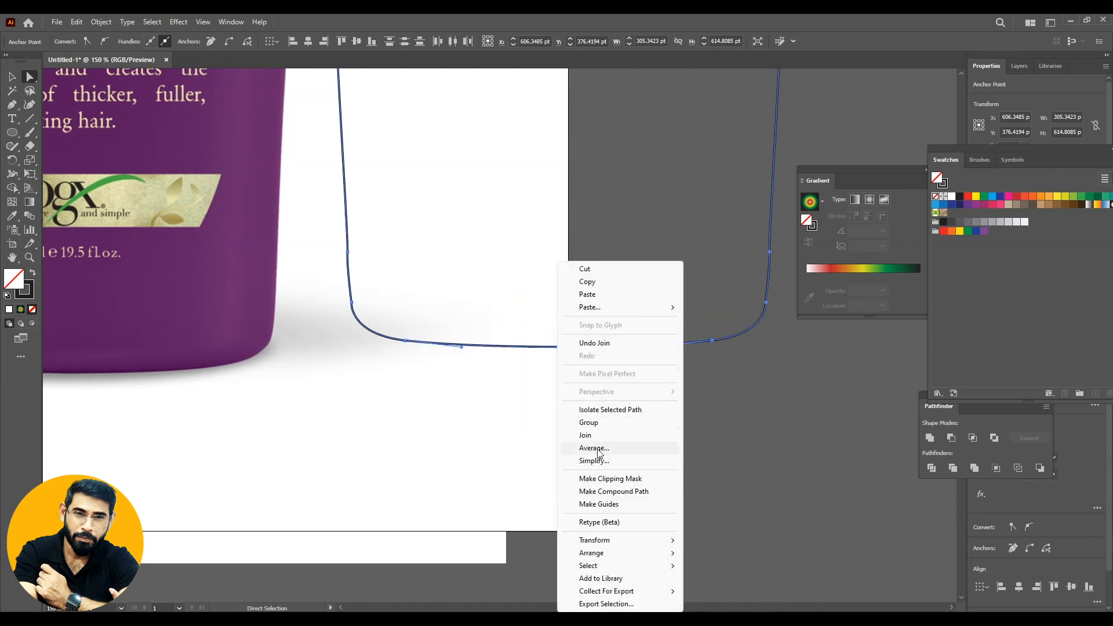
pyautogui.click(585, 435)
pyautogui.click(656, 392)
pyautogui.moveTo(529, 266); pyautogui.dragTo(617, 448)
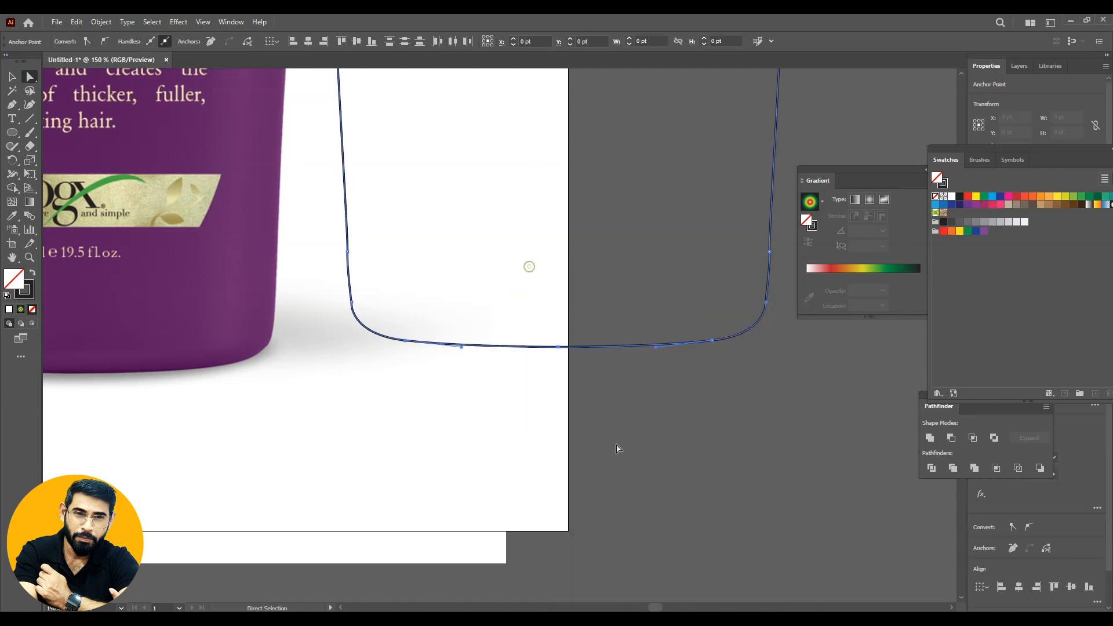
# - Delete the middle anchor point of the outline's top edge to straighten that edge
pyautogui.moveTo(614, 124); pyautogui.dragTo(653, 525)
pyautogui.moveTo(597, 181); pyautogui.dragTo(567, 401)
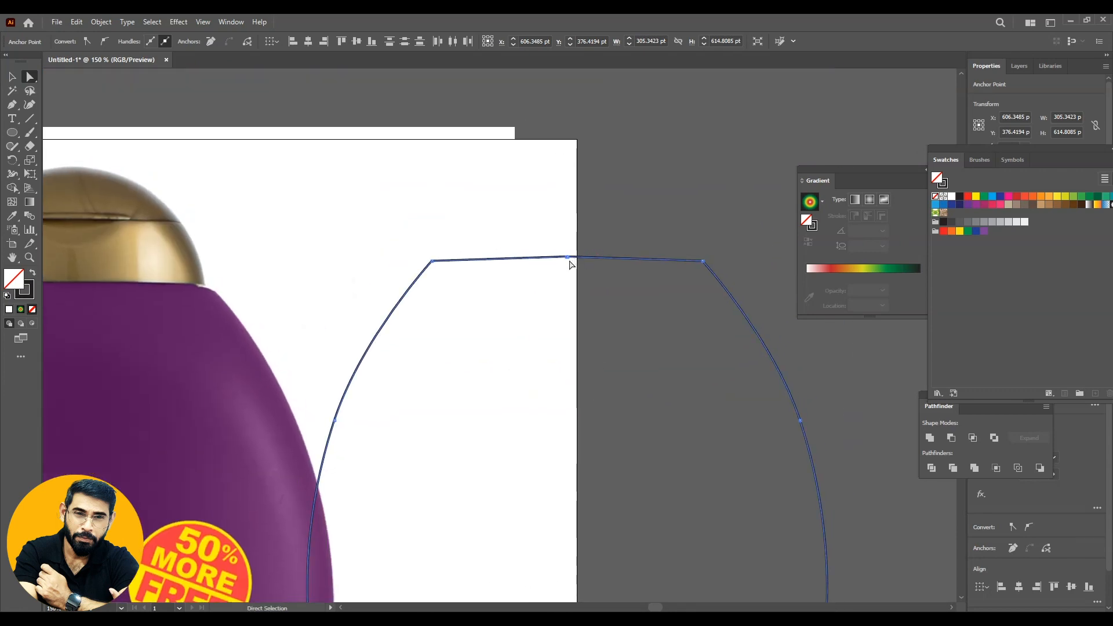
pyautogui.click(11, 104)
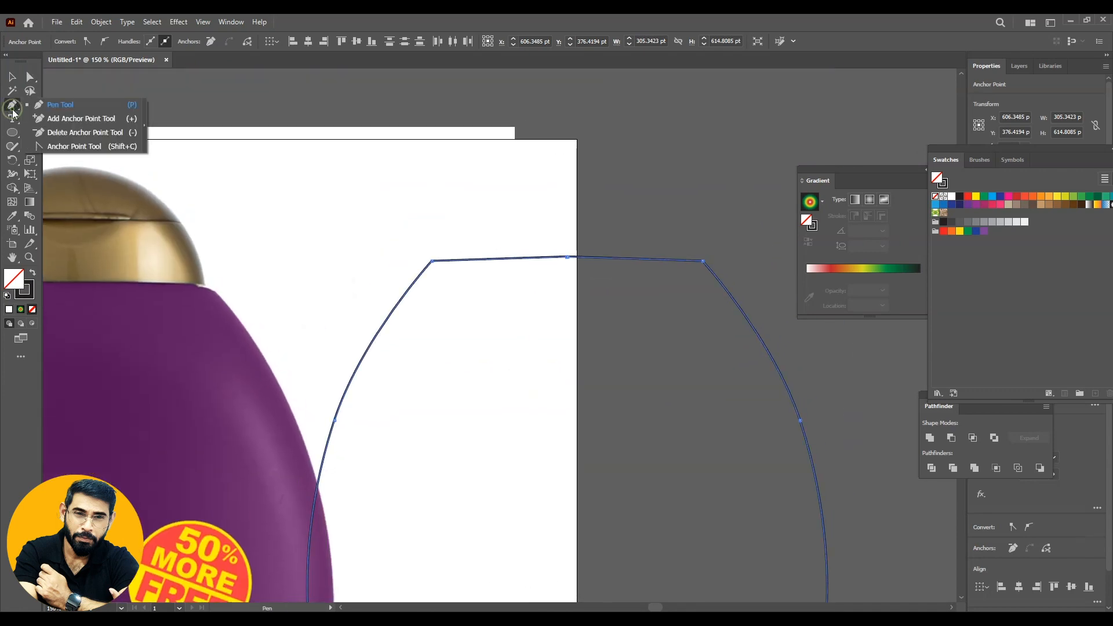
pyautogui.click(70, 132)
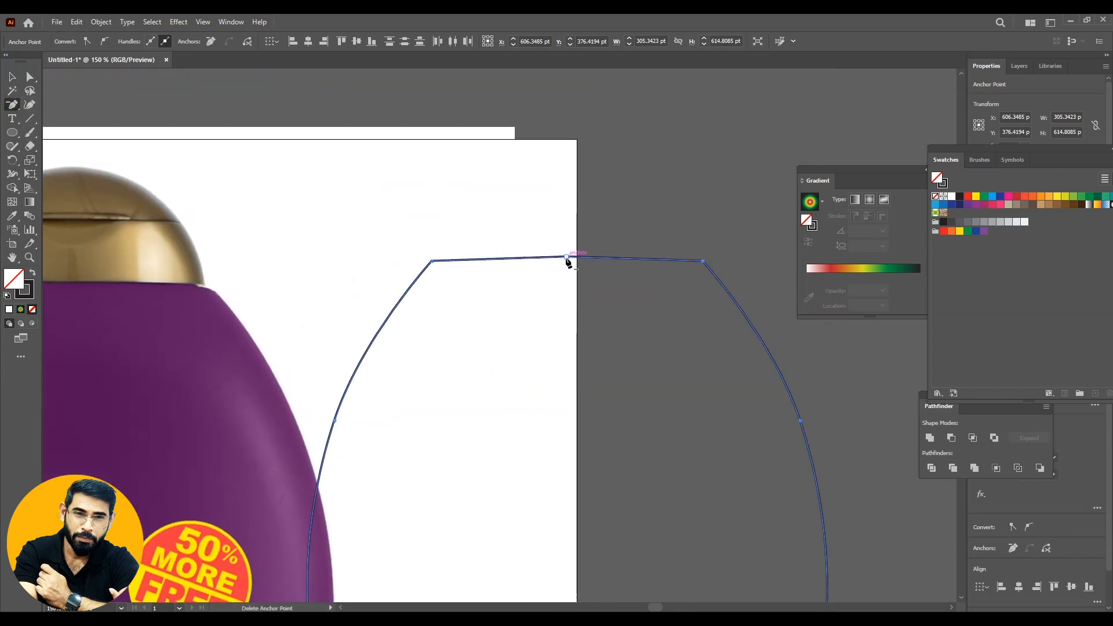
pyautogui.click(567, 256)
pyautogui.click(567, 257)
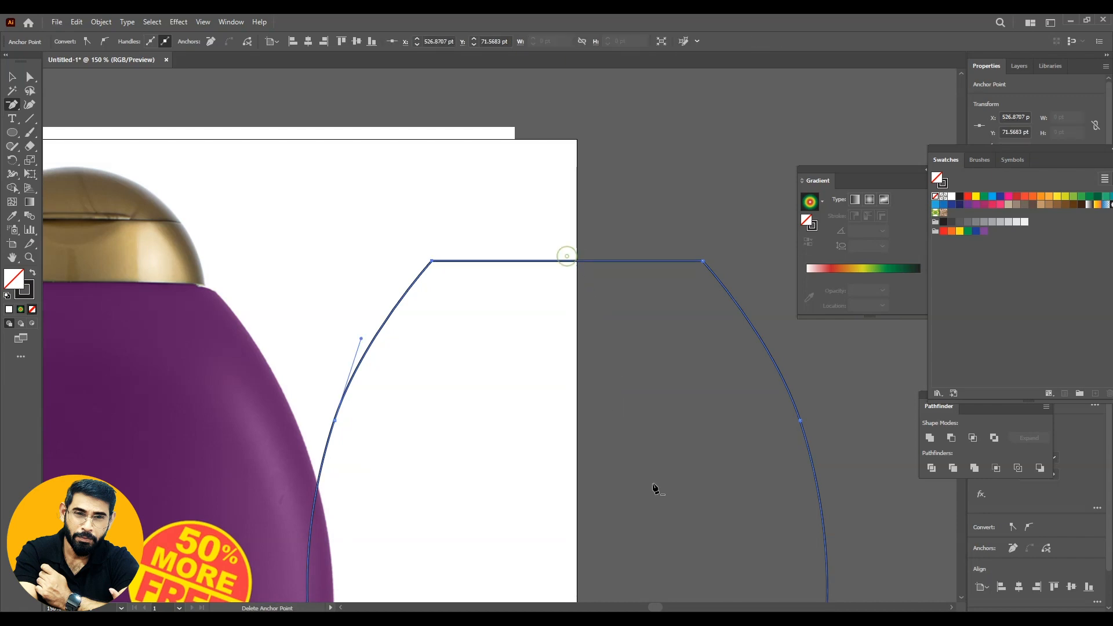
# - Delete the middle anchor point of the outline's bottom edge and deselect the path
pyautogui.moveTo(647, 464); pyautogui.dragTo(580, 180)
pyautogui.moveTo(586, 444); pyautogui.dragTo(608, 69)
pyautogui.moveTo(604, 364); pyautogui.dragTo(611, 69)
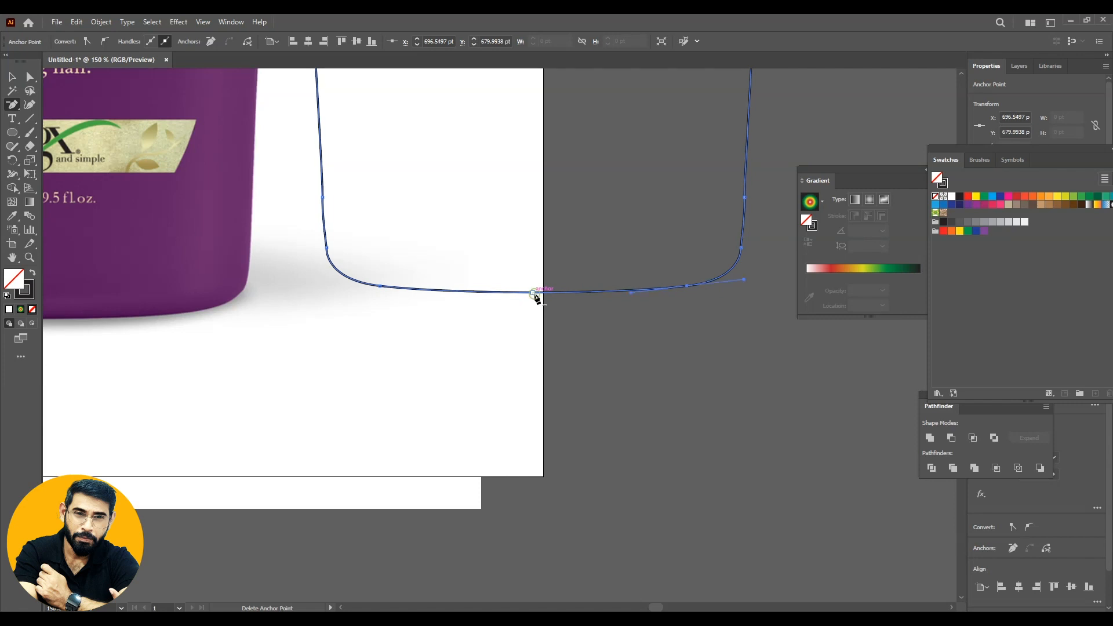
pyautogui.click(534, 293)
pyautogui.click(12, 76)
pyautogui.click(601, 328)
pyautogui.moveTo(600, 328); pyautogui.dragTo(619, 427)
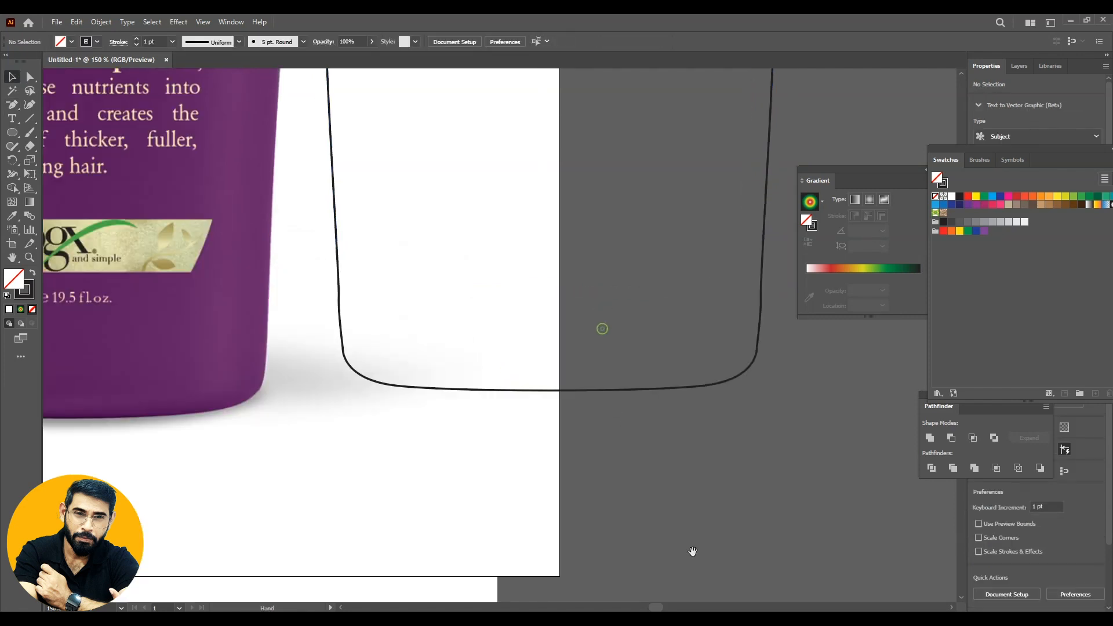
# - Move the completed outline clear of the bottle photo, to about X 661.5 pt, Y 396 pt
pyautogui.click(631, 389)
pyautogui.hotkey('ctrl', '-')
pyautogui.hotkey('ctrl', '-')
pyautogui.moveTo(614, 245); pyautogui.dragTo(394, 255)
pyautogui.click(452, 183)
pyautogui.moveTo(392, 204); pyautogui.dragTo(639, 184)
pyautogui.moveTo(374, 304); pyautogui.dragTo(548, 319)
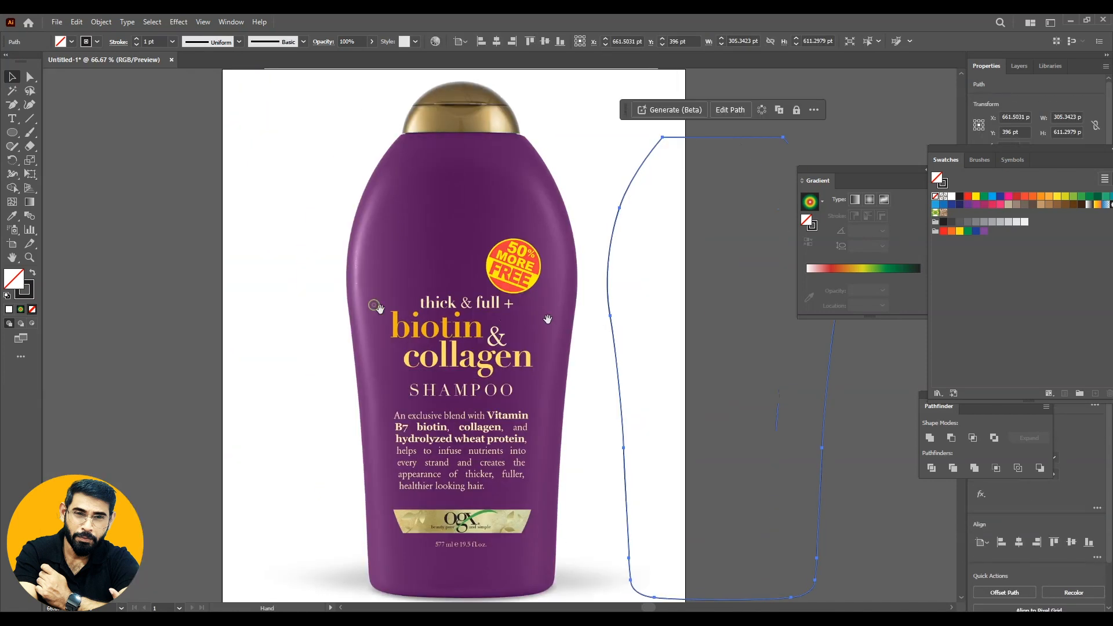
# - Move the bottle photo left, mostly off the artboard, to about X -230.28 pt, Y 425.73 pt
pyautogui.click(415, 269)
pyautogui.click(416, 275)
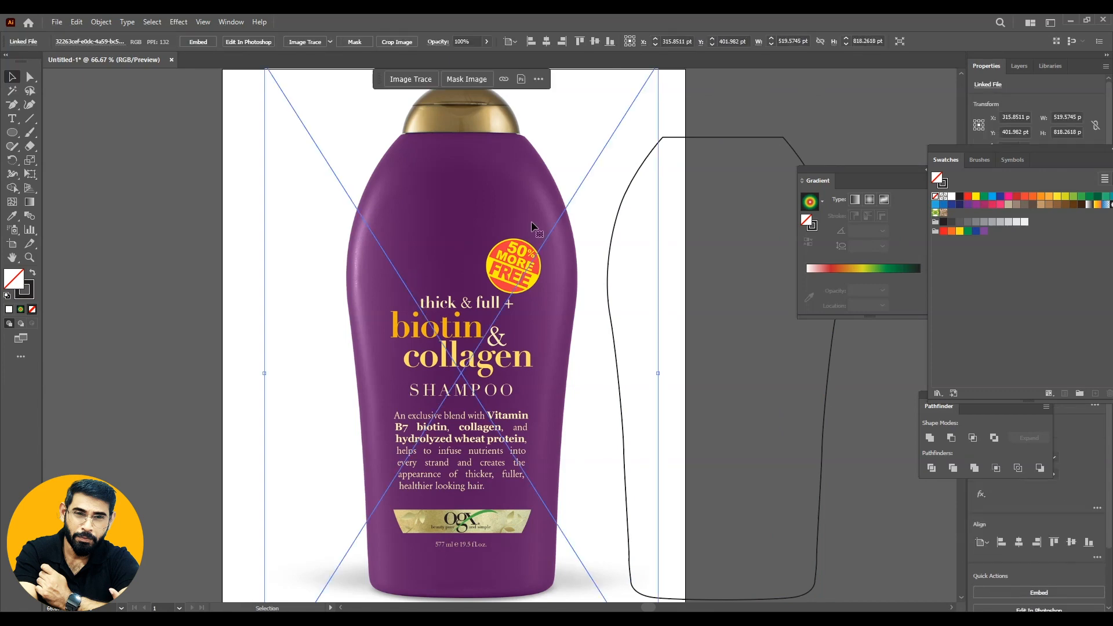
pyautogui.moveTo(565, 313); pyautogui.dragTo(304, 317)
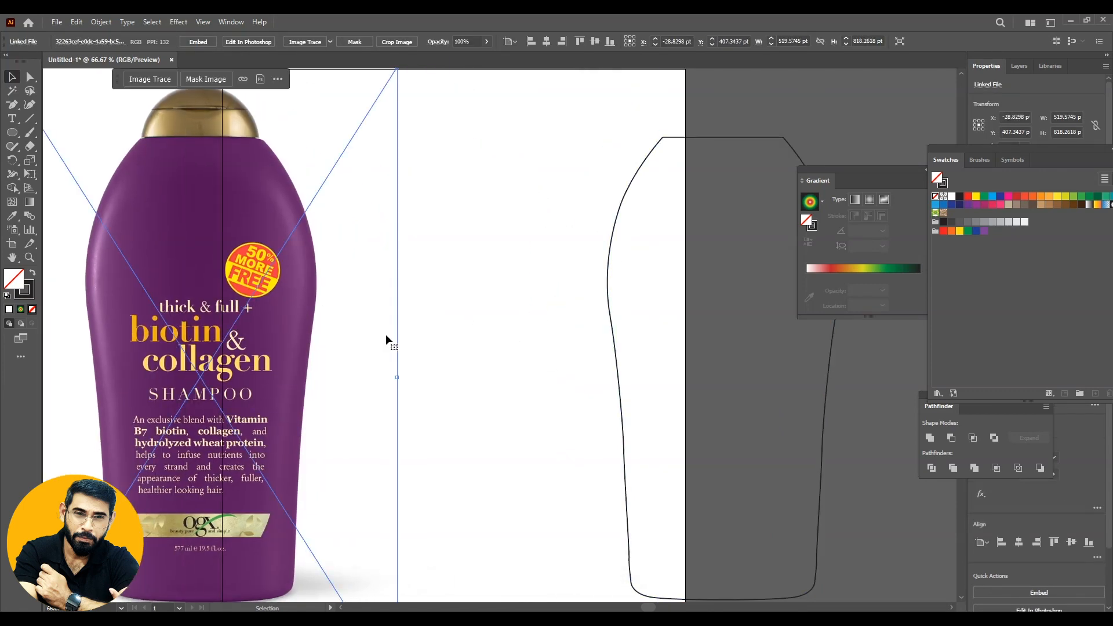
pyautogui.moveTo(384, 333); pyautogui.dragTo(712, 300)
pyautogui.moveTo(555, 277); pyautogui.dragTo(400, 291)
pyautogui.moveTo(577, 319); pyautogui.dragTo(321, 304)
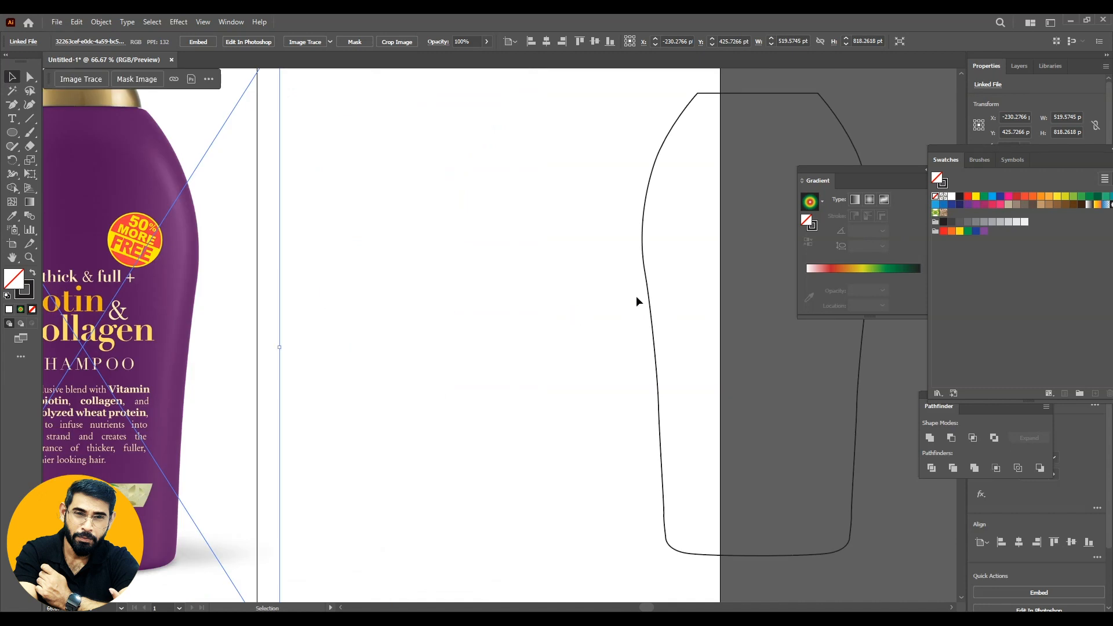
# - Move the bottle outline back onto the artboard, to about X 293.37 pt, Y 396 pt, and deselect it
pyautogui.moveTo(649, 298); pyautogui.dragTo(368, 296)
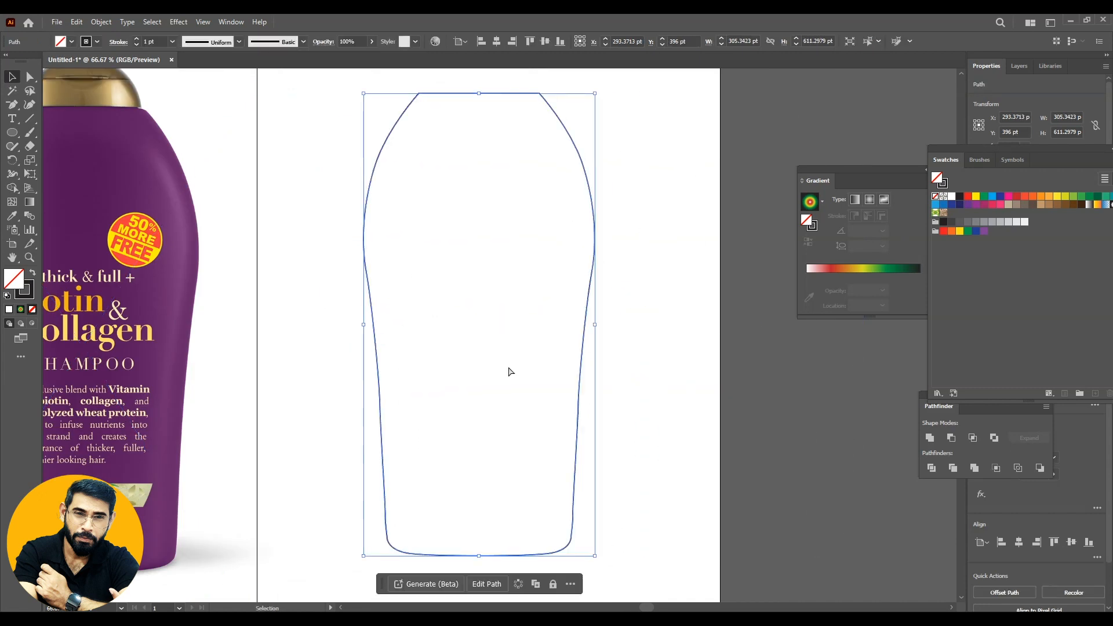
pyautogui.scroll(-1, 556, 377)
pyautogui.click(668, 420)
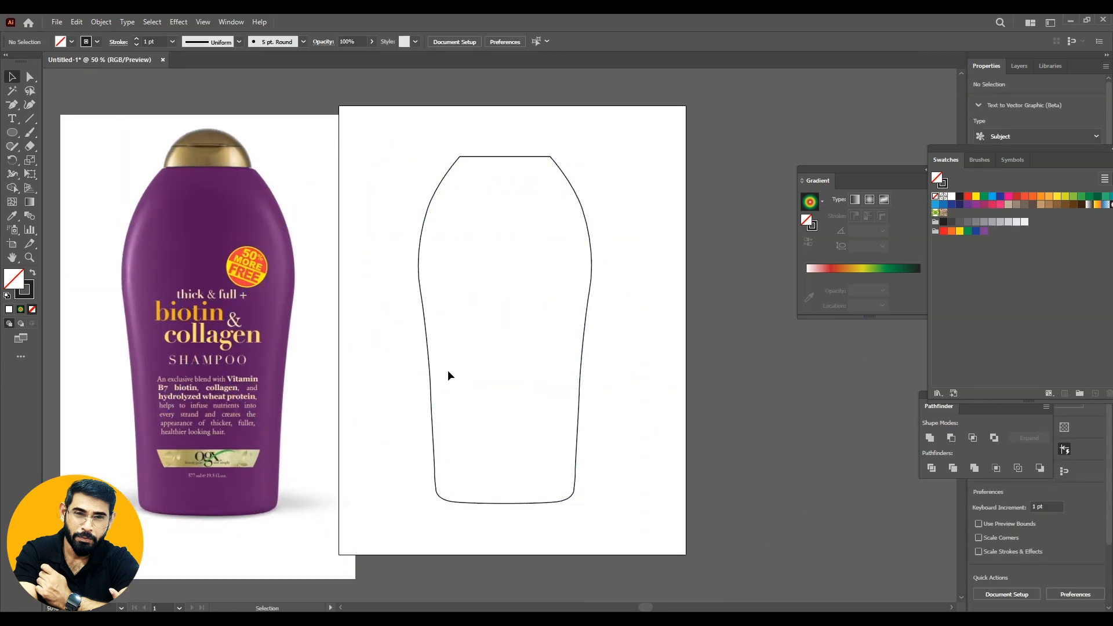
pyautogui.click(489, 157)
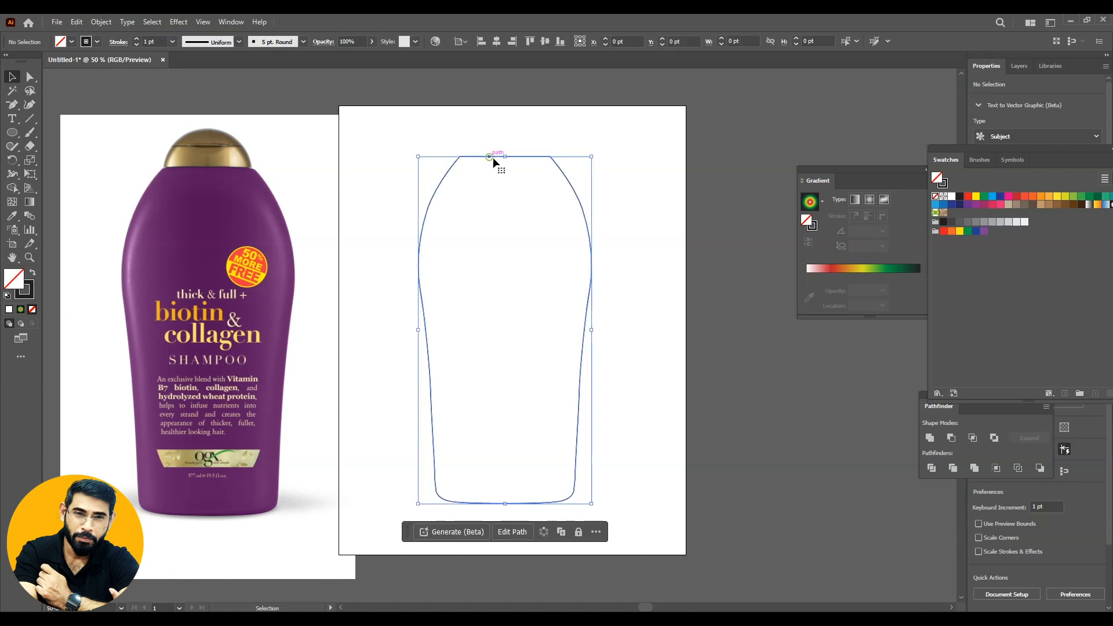
pyautogui.click(728, 489)
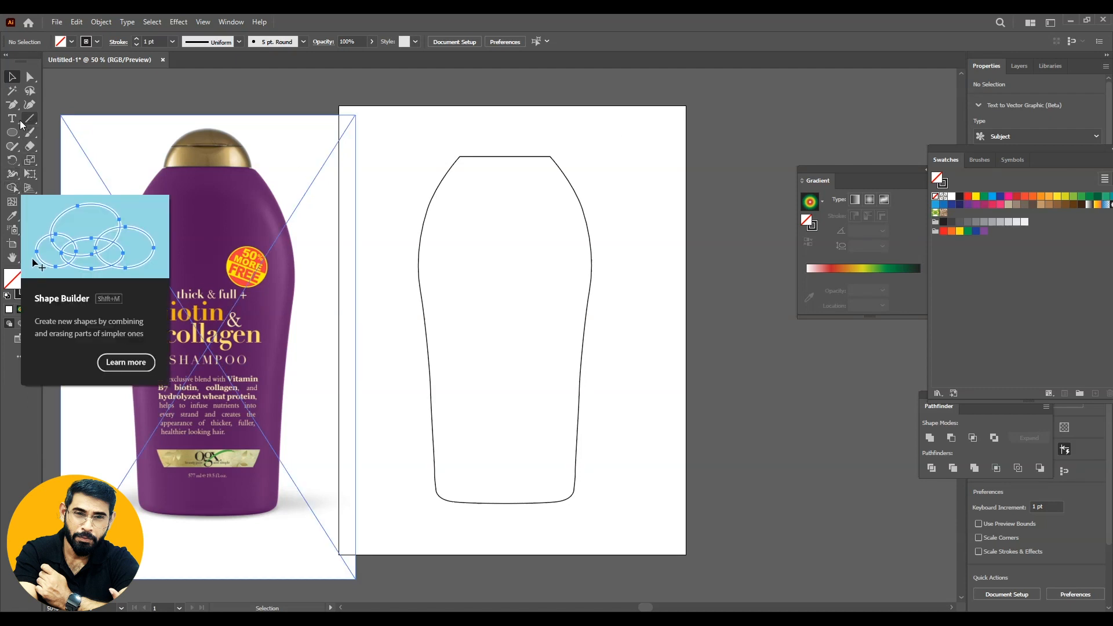
# - Sample the purple at the left edge of the bottle in the photo with the Eyedropper and save it as a swatch
pyautogui.click(12, 215)
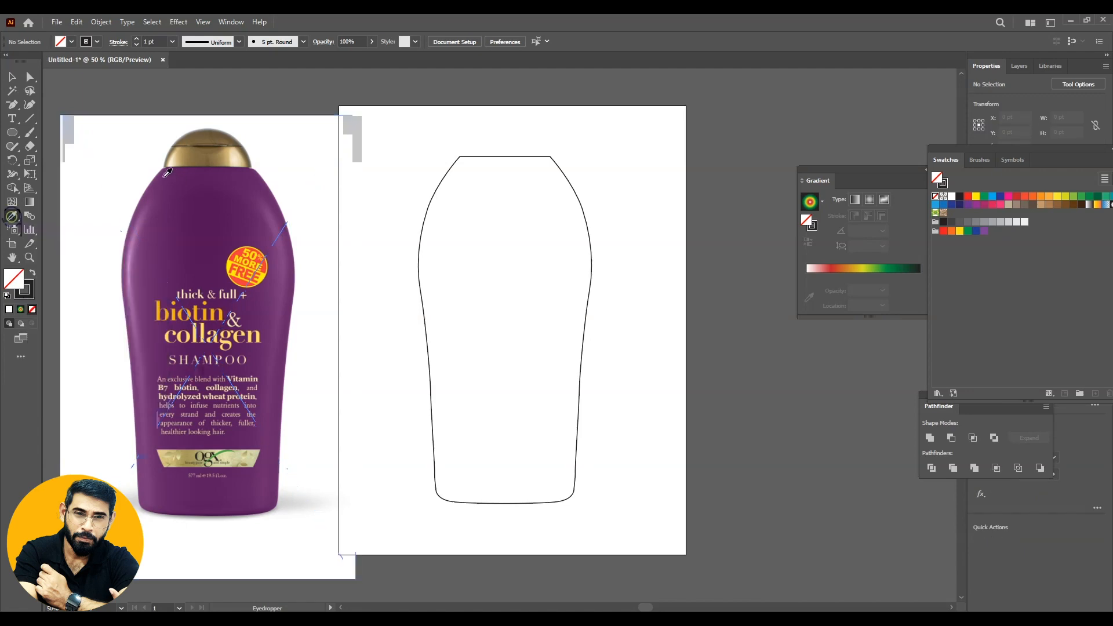
pyautogui.hotkey('ctrl', '+')
pyautogui.hotkey('ctrl', '+')
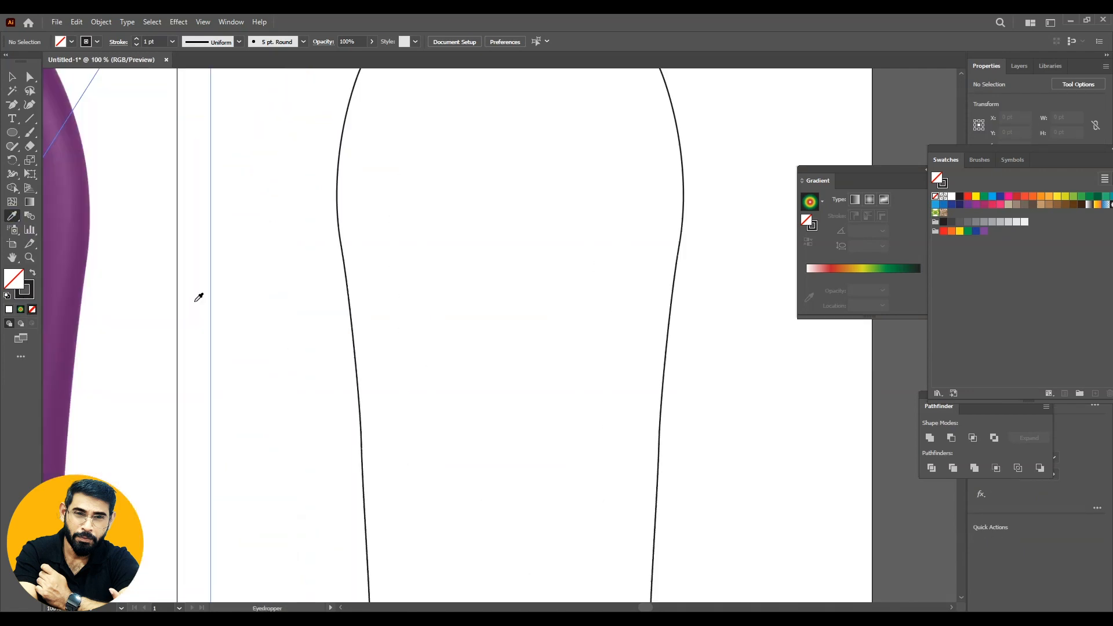
pyautogui.moveTo(315, 311); pyautogui.dragTo(956, 298)
pyautogui.moveTo(294, 291); pyautogui.dragTo(226, 316)
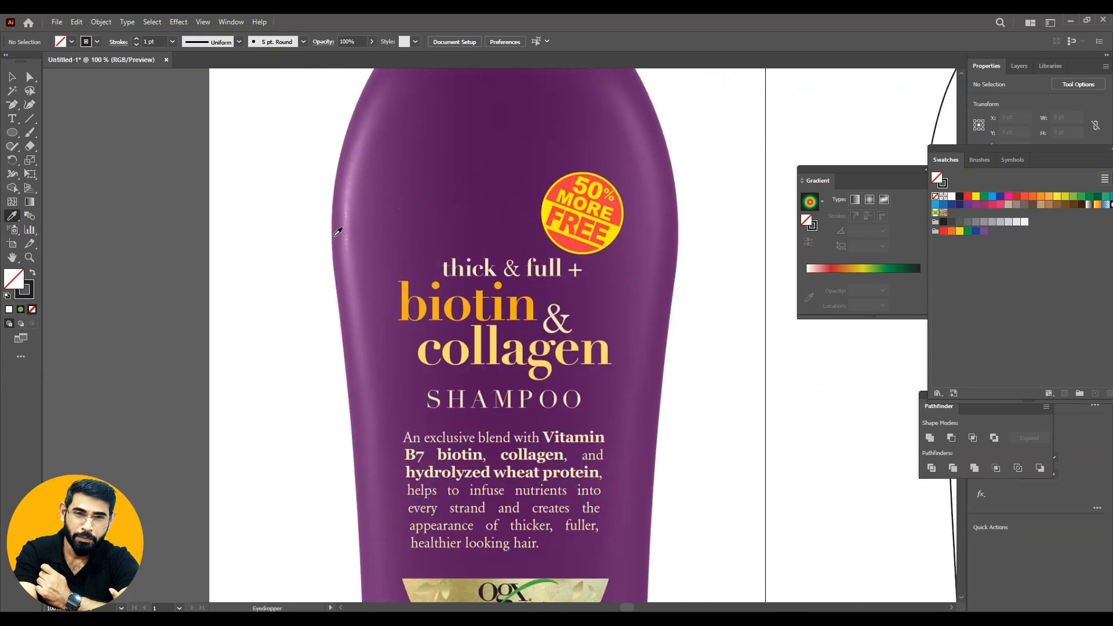
pyautogui.click(333, 230)
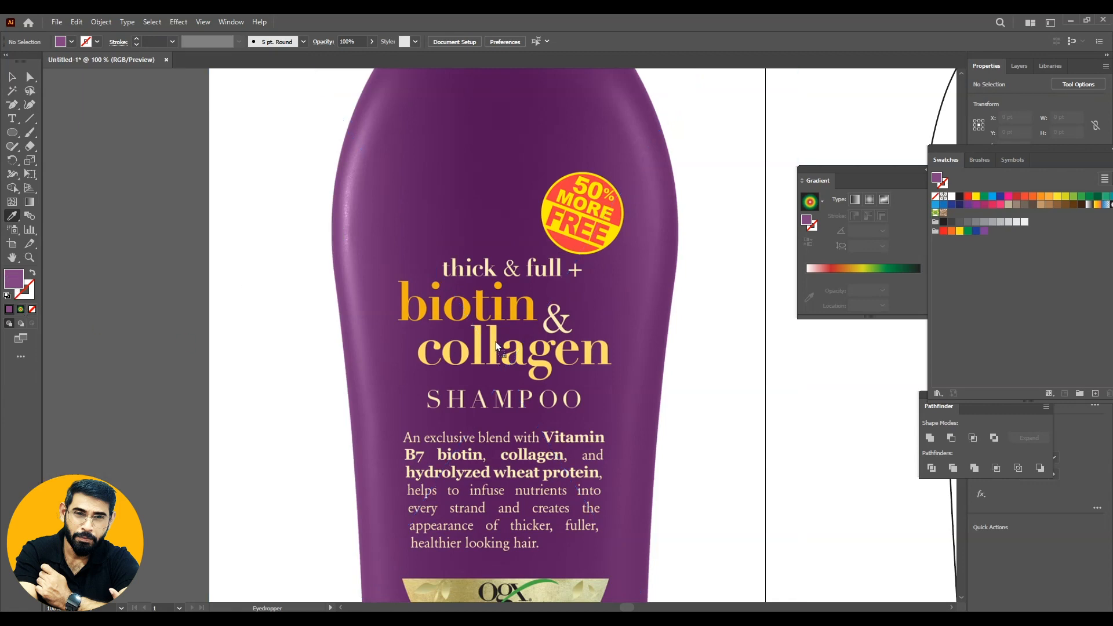
pyautogui.moveTo(780, 302); pyautogui.dragTo(958, 211)
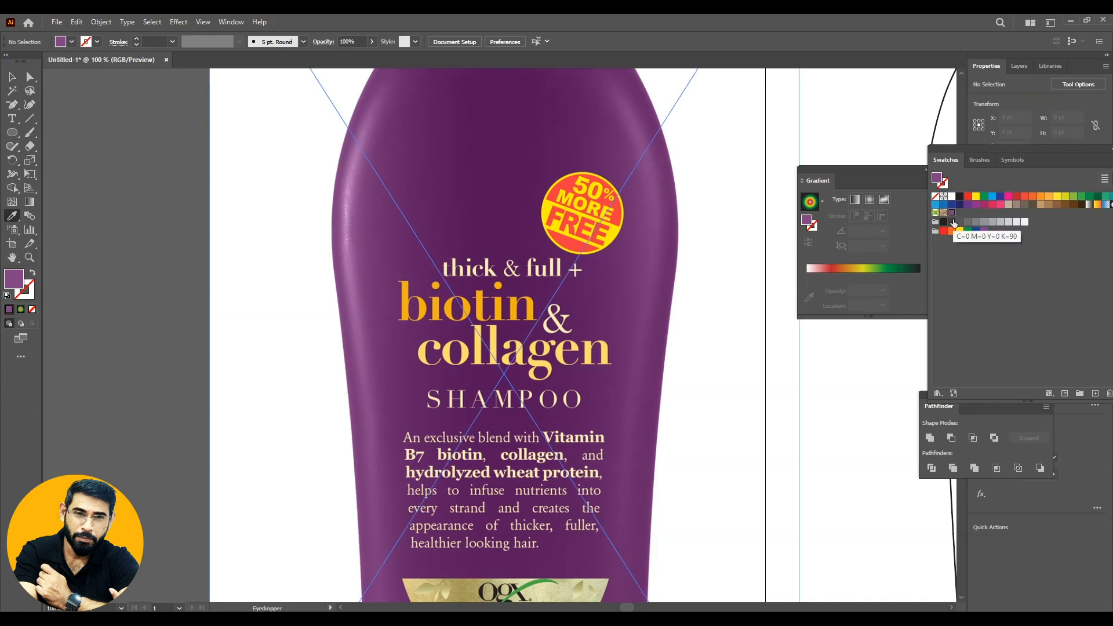
# - Sample the light highlight, the mid purple beside it and the dark purple centre of the photographed bottle, saving each as a swatch
pyautogui.click(351, 181)
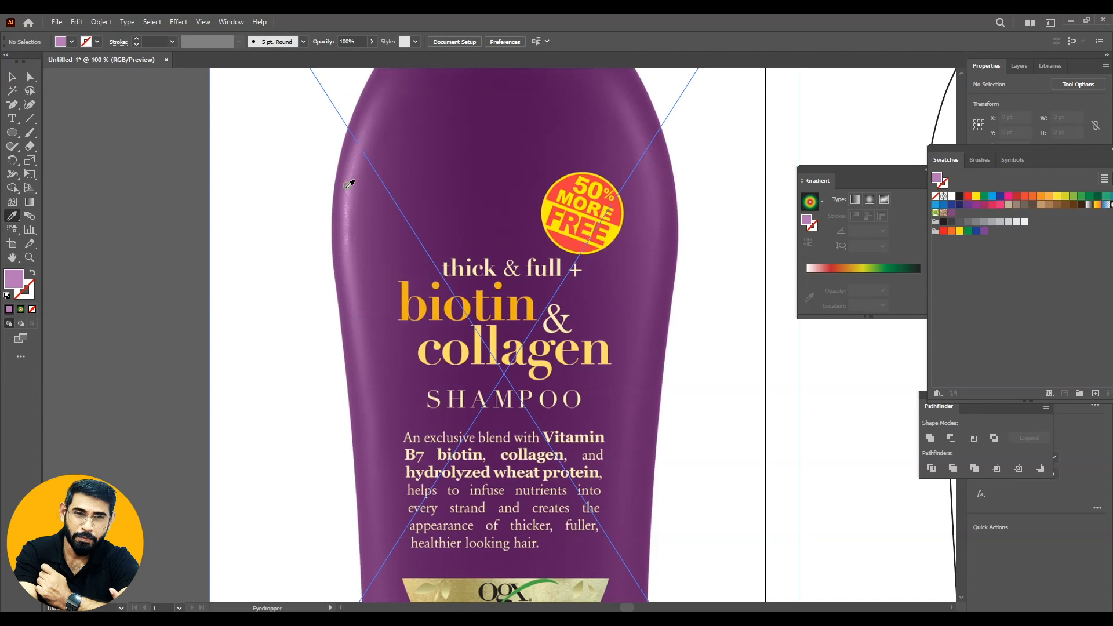
pyautogui.moveTo(707, 301); pyautogui.dragTo(968, 214)
pyautogui.click(390, 192)
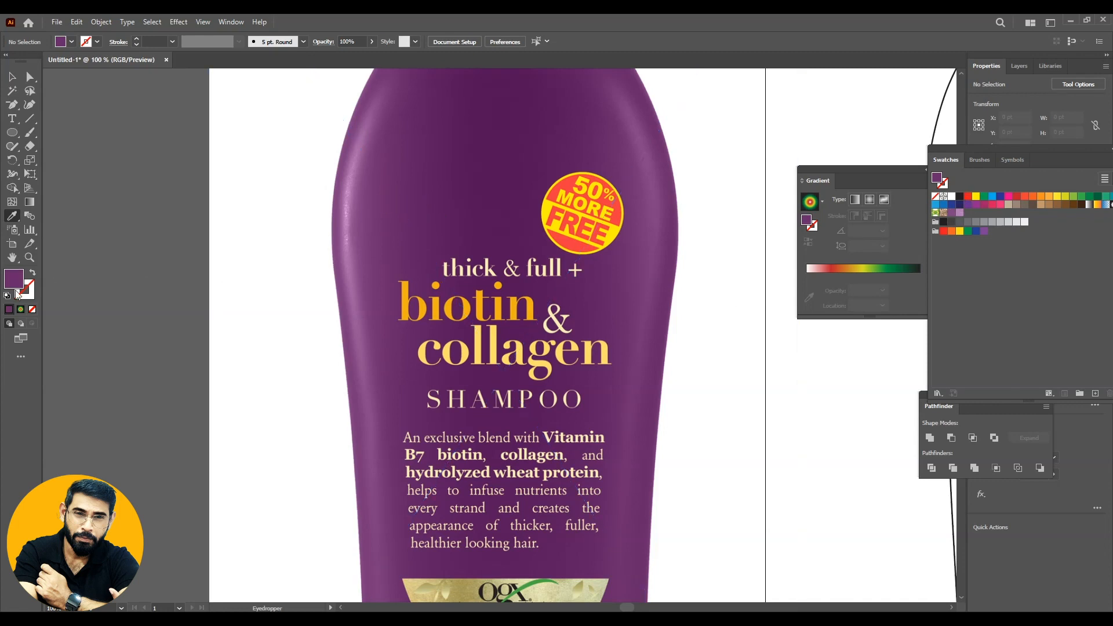
pyautogui.moveTo(797, 282); pyautogui.dragTo(968, 214)
pyautogui.click(503, 211)
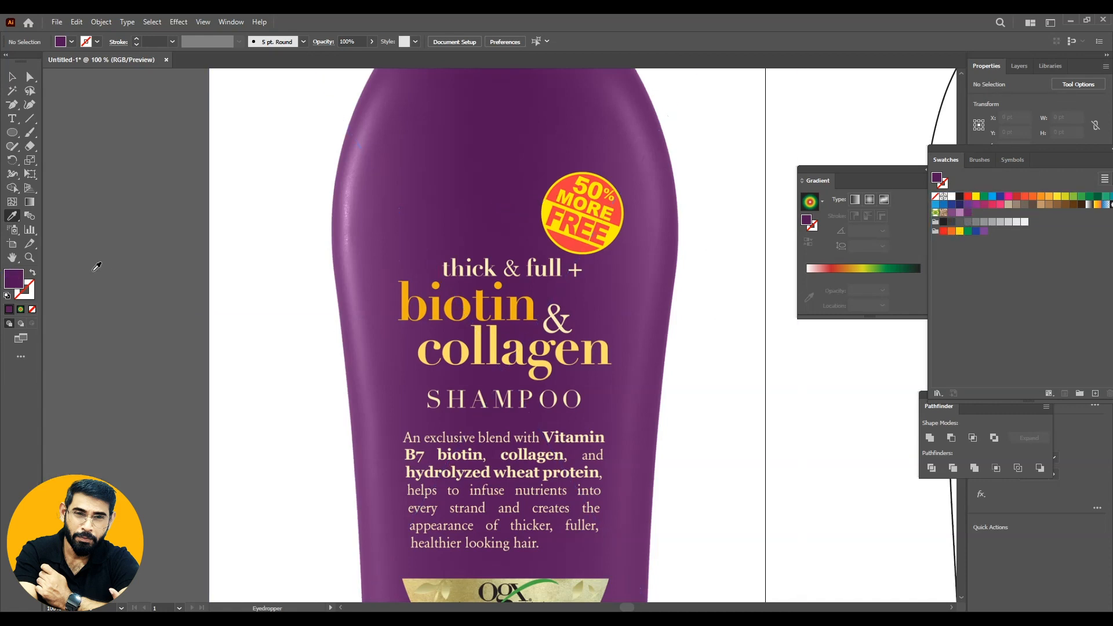
pyautogui.moveTo(875, 303); pyautogui.dragTo(981, 212)
# - Fill the bottle outline with the sampled mid purple swatch
pyautogui.click(12, 77)
pyautogui.hscroll(10, 611, 265)
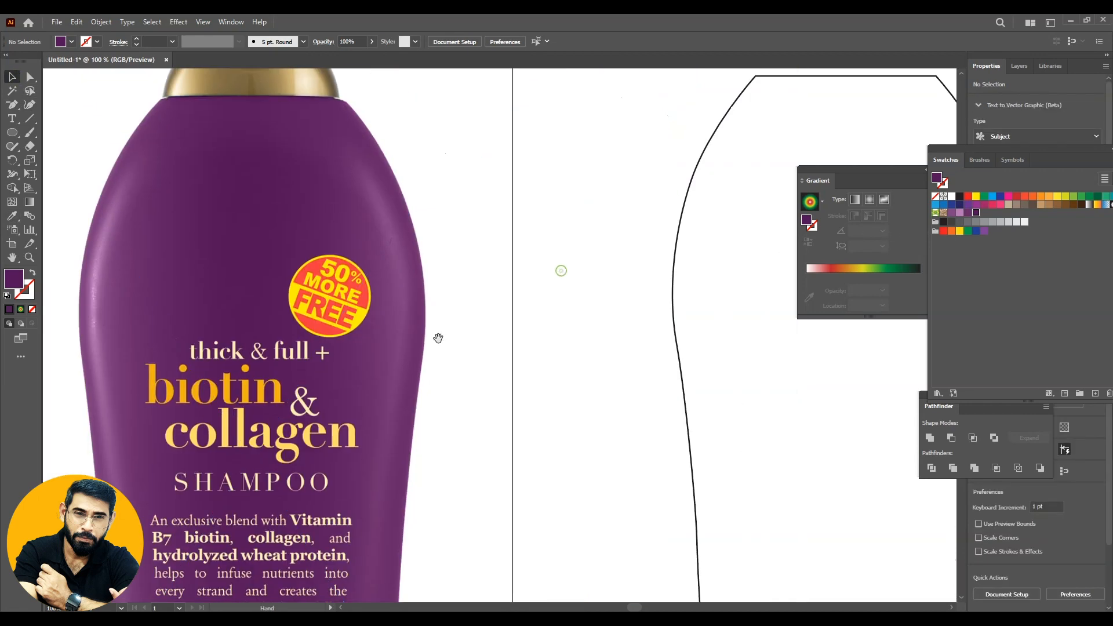
pyautogui.hscroll(3, 625, 251)
pyautogui.click(488, 246)
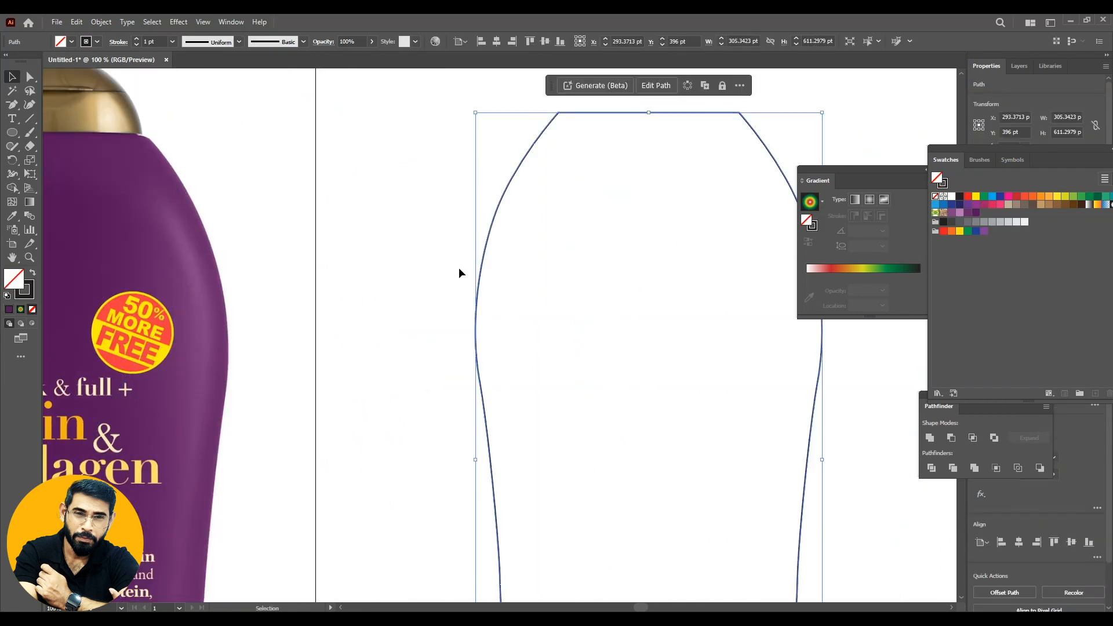
pyautogui.hotkey('ctrl', '-')
pyautogui.moveTo(404, 329); pyautogui.dragTo(528, 342)
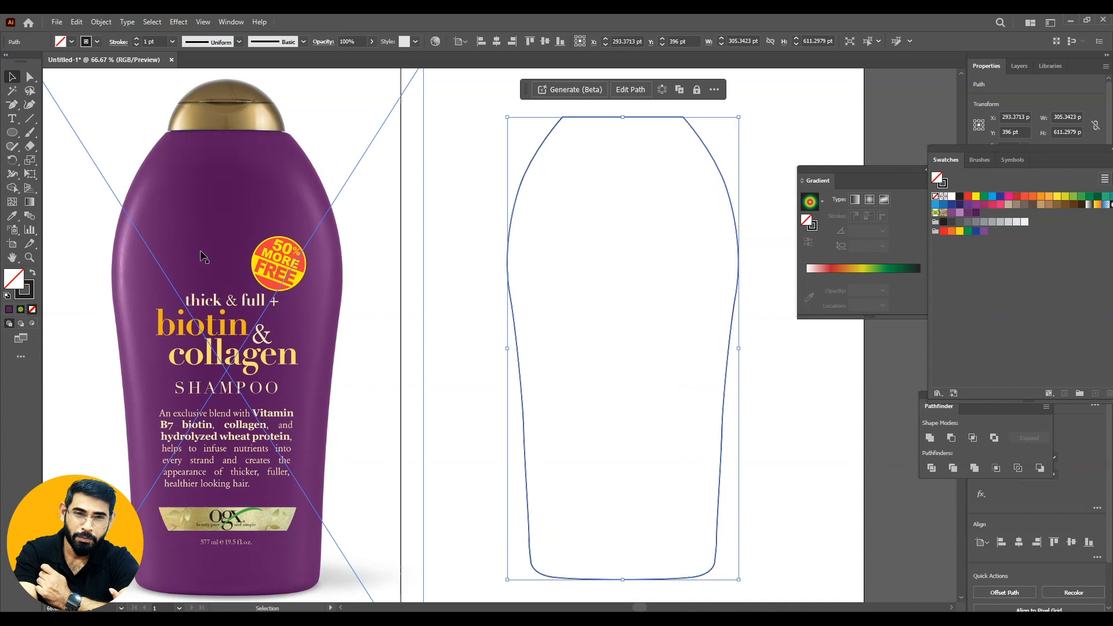
pyautogui.click(968, 212)
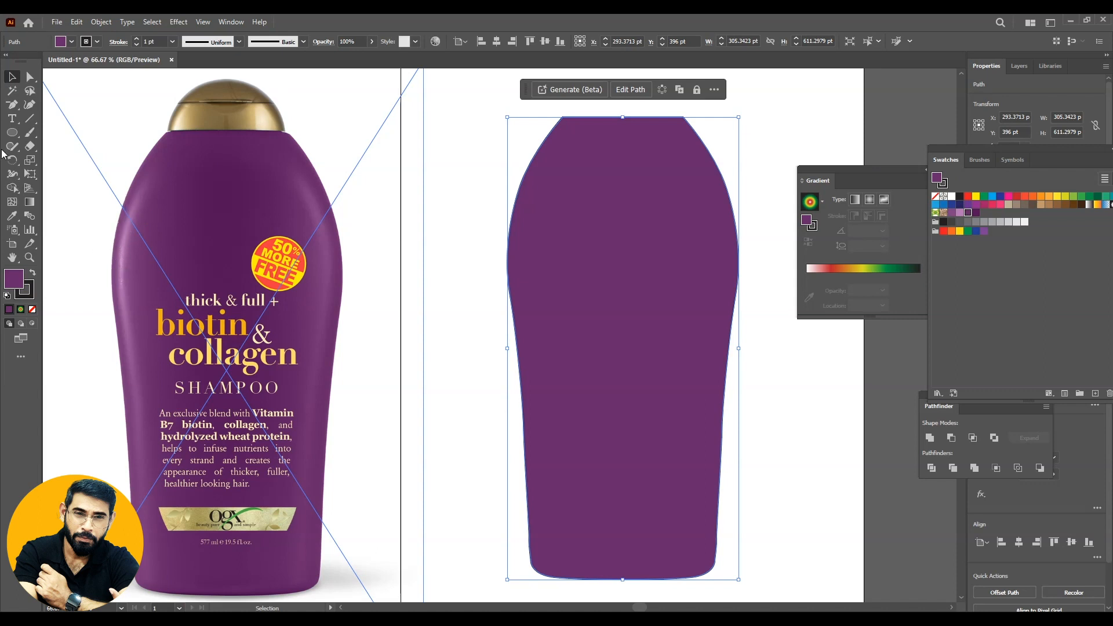
# - Add two horizontal mesh lines across the upper body with the Mesh tool, at about Y 131 pt and Y 223 pt
pyautogui.click(11, 201)
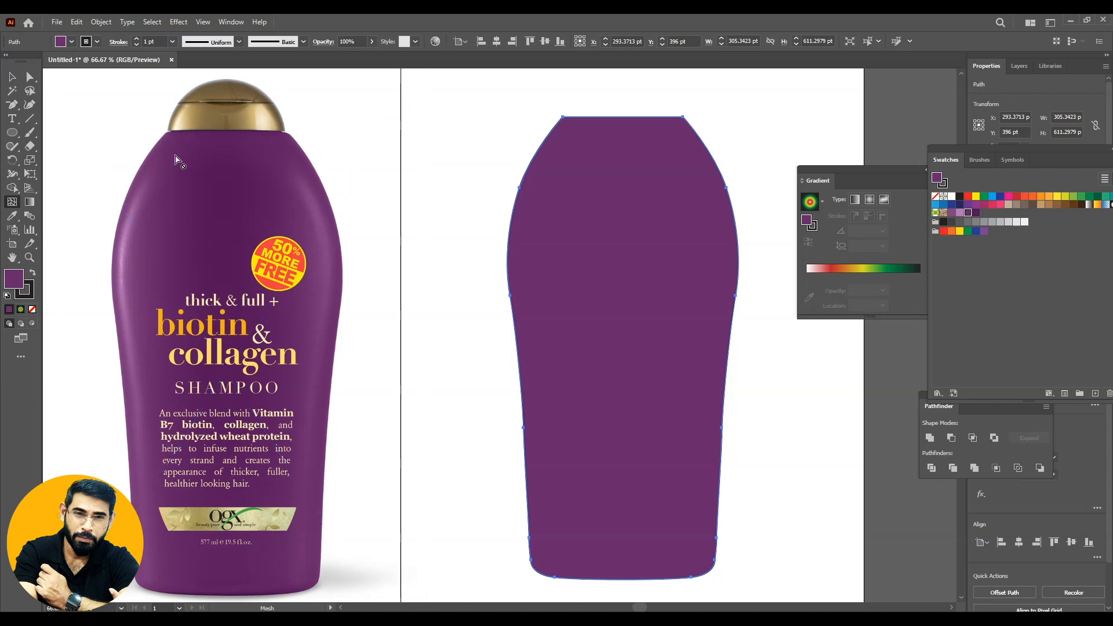
pyautogui.hotkey('ctrl', '-')
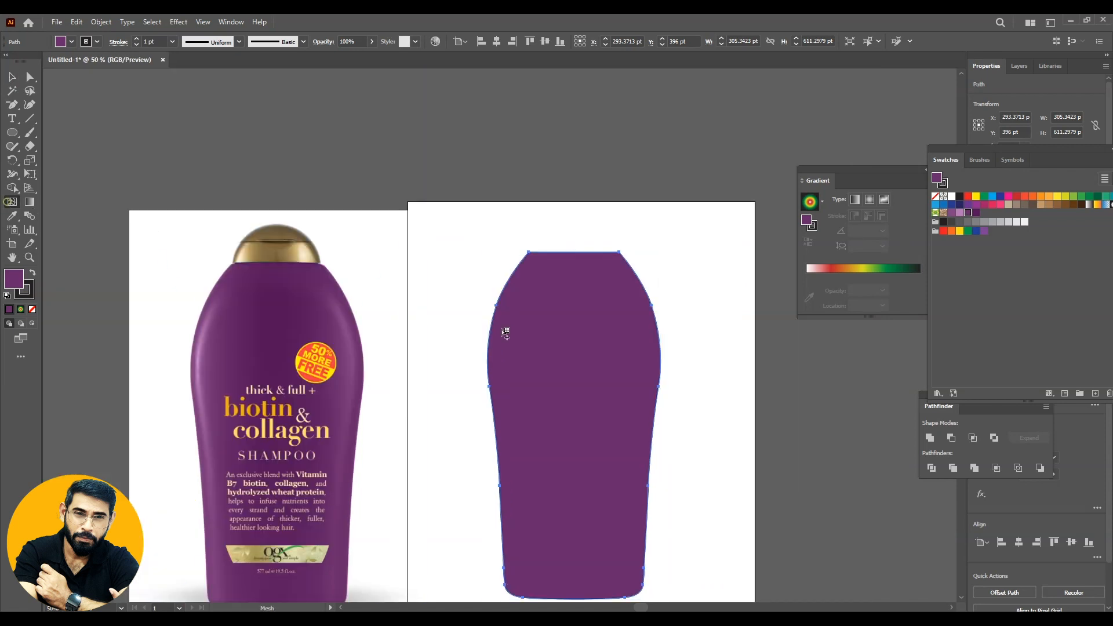
pyautogui.click(514, 277)
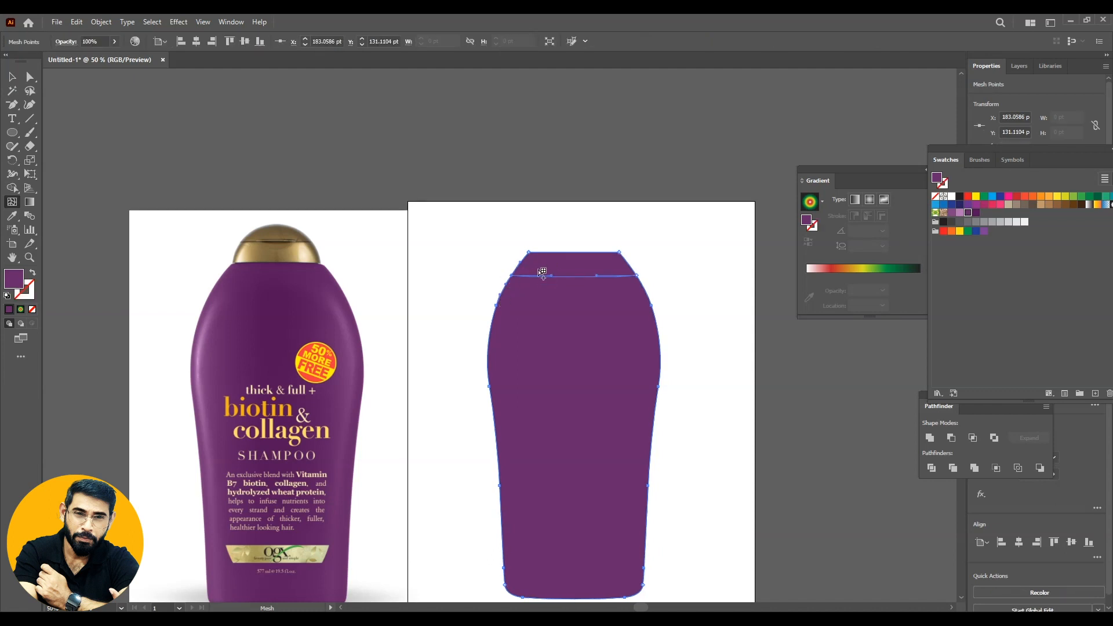
pyautogui.click(491, 327)
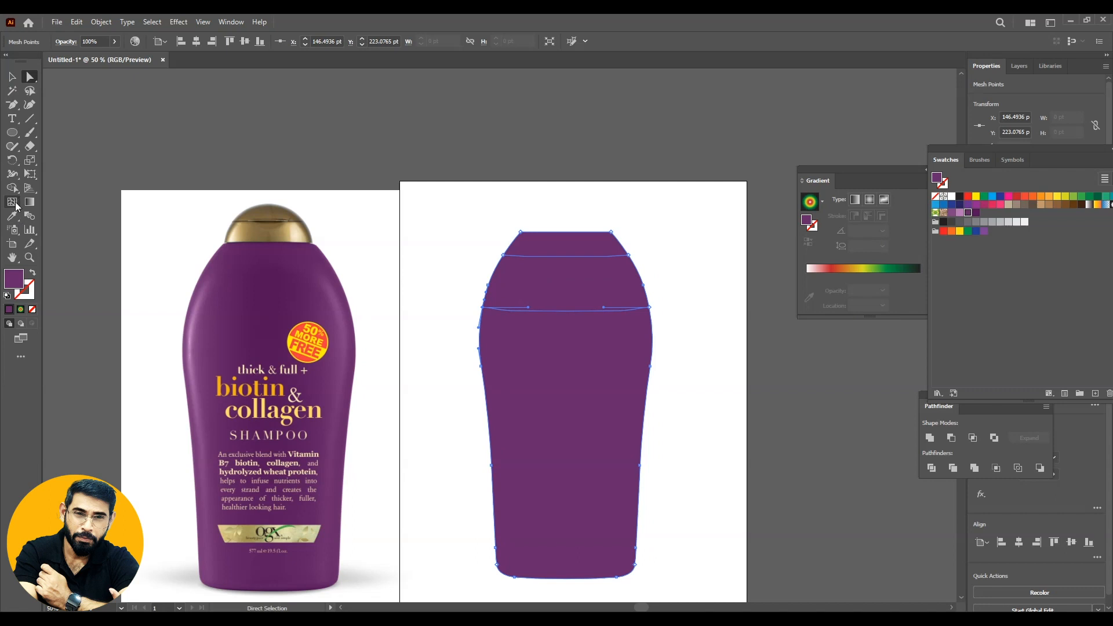
# - Add three closely spaced vertical mesh lines near the body's left edge, along the lower horizontal mesh line
pyautogui.click(13, 203)
pyautogui.hotkey('ctrl', '=')
pyautogui.hotkey('ctrl', '=')
pyautogui.hotkey('ctrl', '=')
pyautogui.hotkey('ctrl', '=')
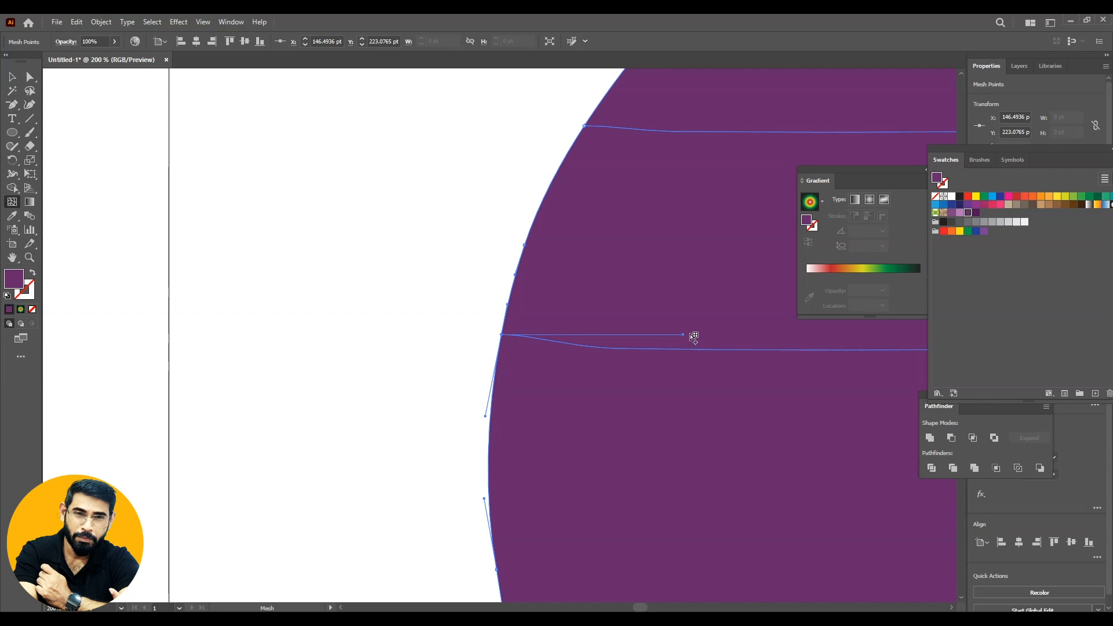
pyautogui.click(533, 339)
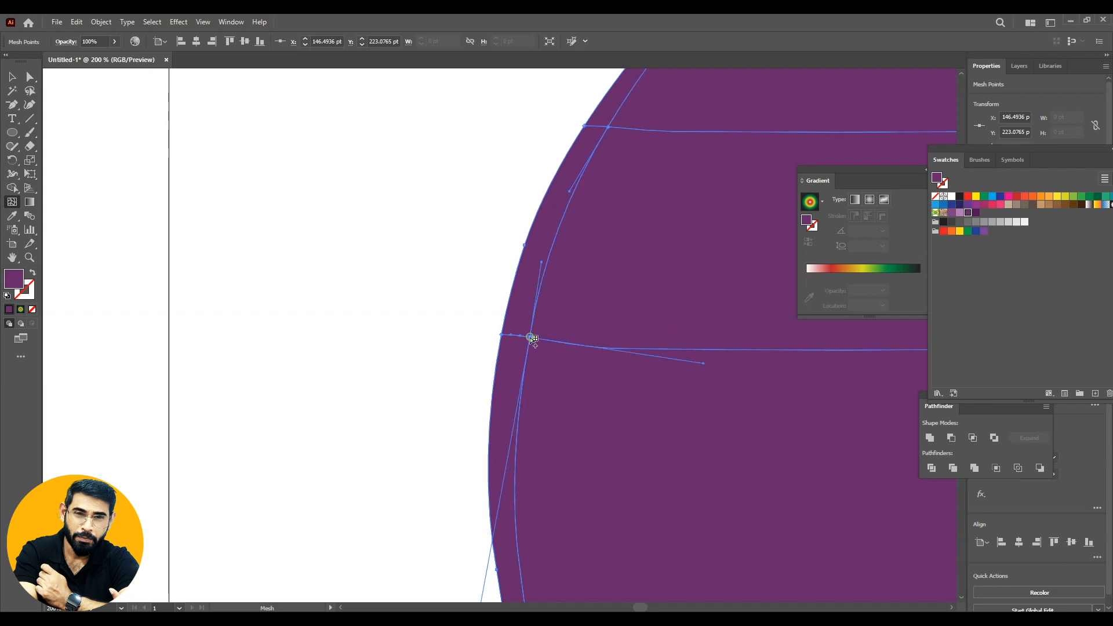
pyautogui.click(539, 339)
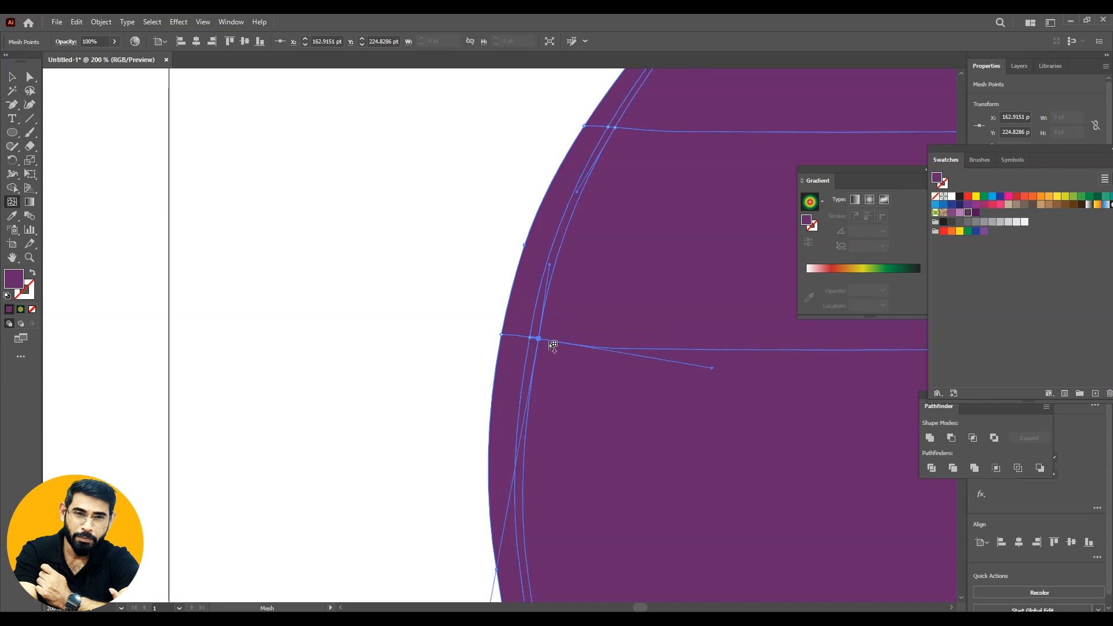
pyautogui.click(551, 341)
# - Colour the middle mesh point near the left edge with the light purple highlight swatch and deselect the mesh
pyautogui.press('a')
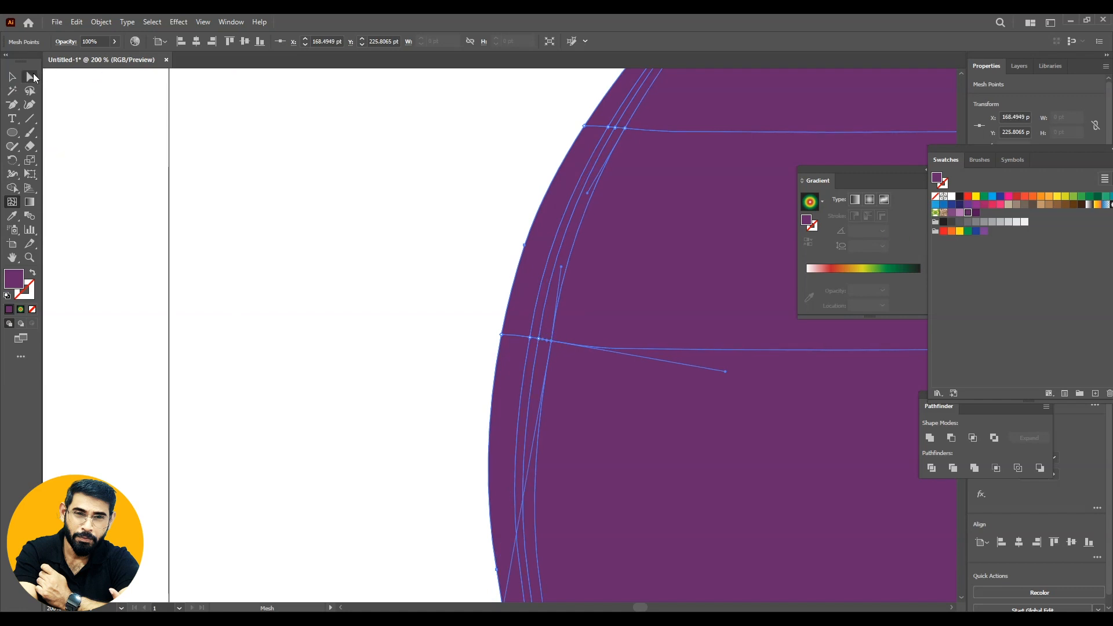
pyautogui.click(540, 339)
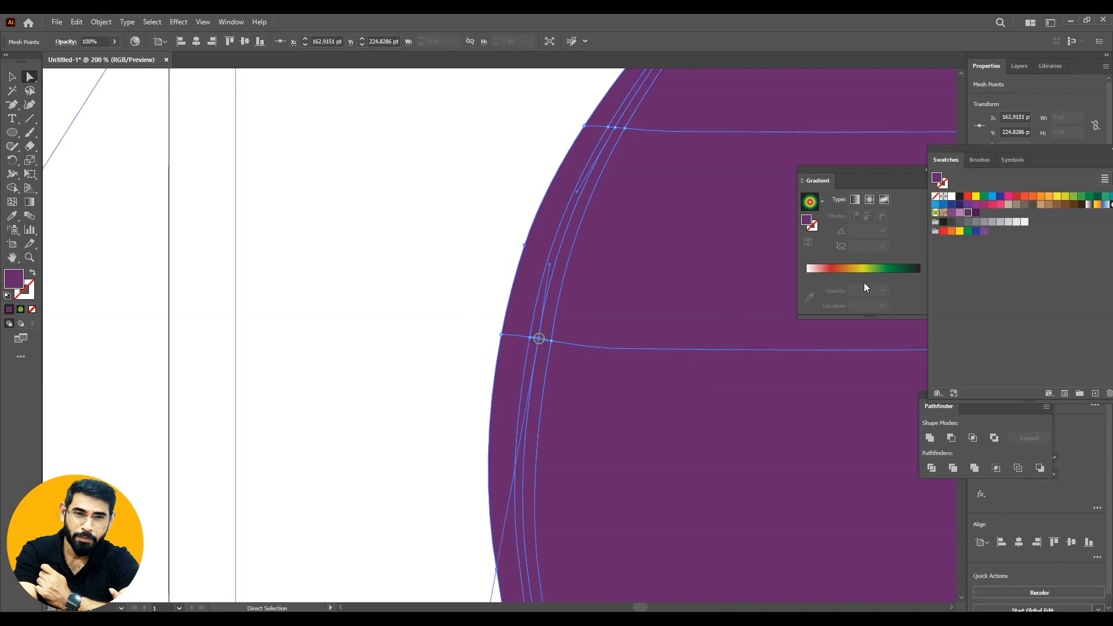
pyautogui.click(959, 215)
pyautogui.click(432, 263)
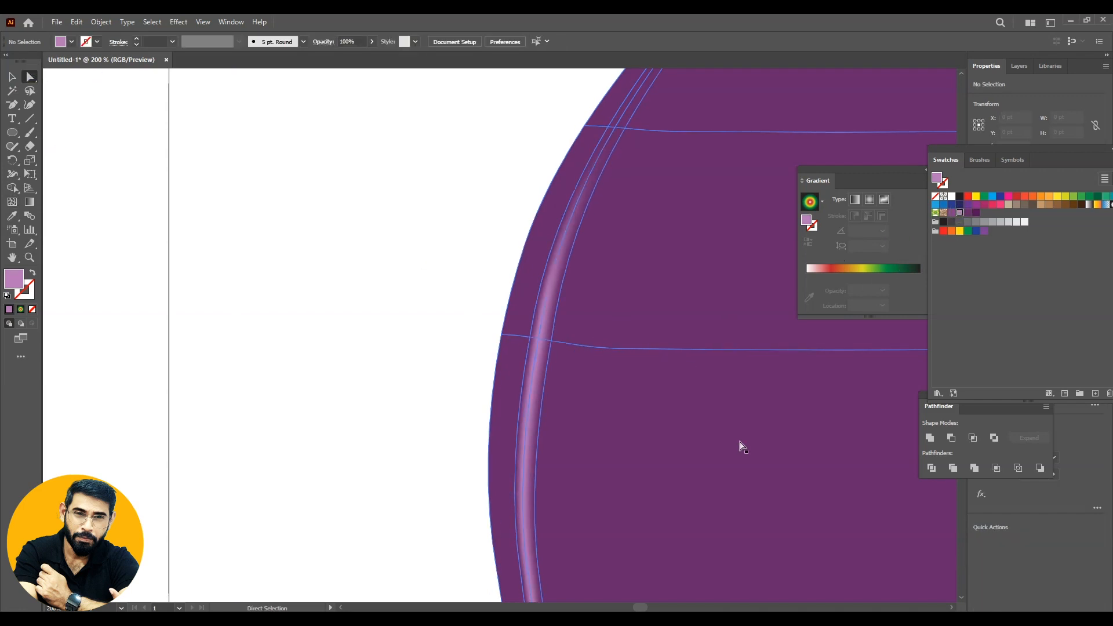
pyautogui.hotkey('ctrl', '-')
pyautogui.hotkey('ctrl', '-')
pyautogui.hotkey('ctrl', '-')
pyautogui.moveTo(521, 363); pyautogui.dragTo(584, 340)
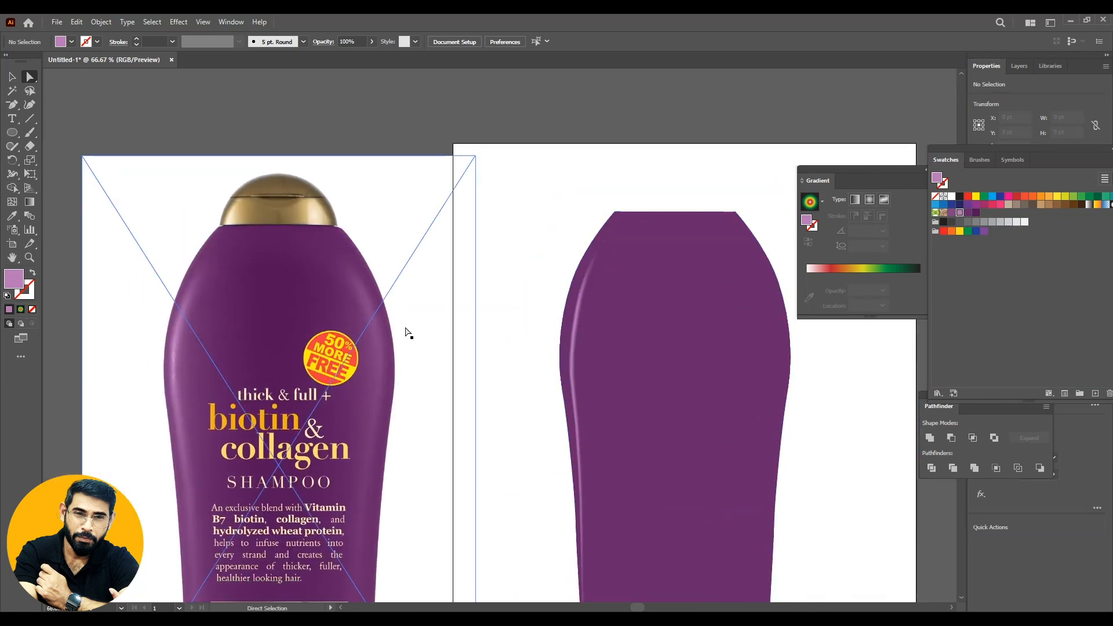
# - Widen the left highlight by moving its mesh points apart, and fade its lower end with the mid purple swatch
pyautogui.click(590, 336)
pyautogui.hotkey('ctrl', '+')
pyautogui.hotkey('ctrl', '+')
pyautogui.hotkey('ctrl', '+')
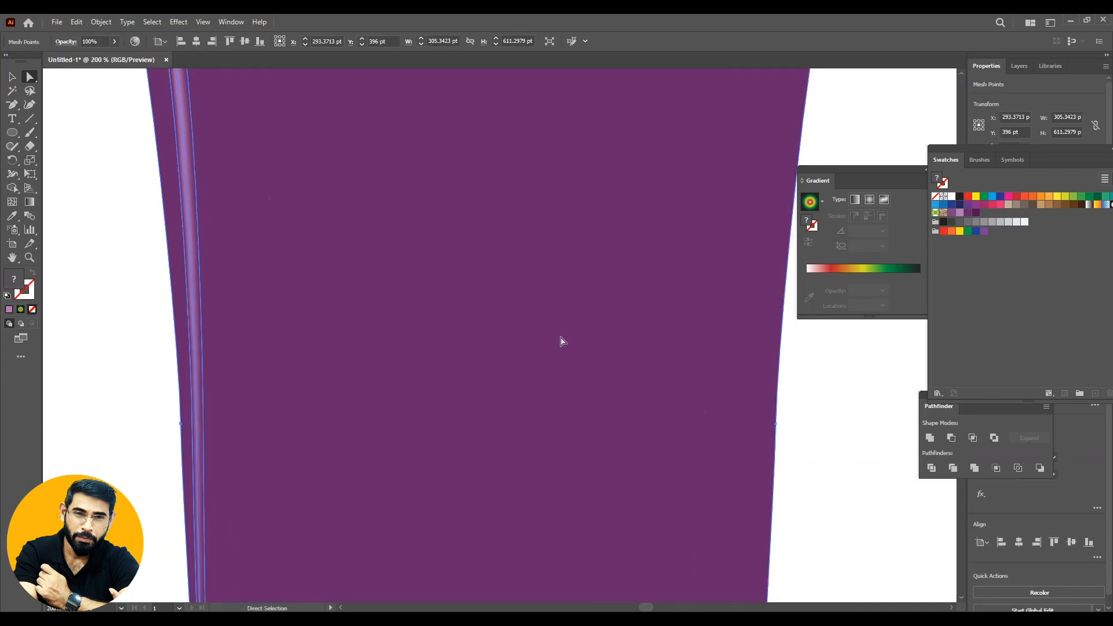
pyautogui.moveTo(377, 214); pyautogui.dragTo(705, 502)
pyautogui.moveTo(502, 299); pyautogui.dragTo(598, 356)
pyautogui.moveTo(598, 309); pyautogui.dragTo(634, 311)
pyautogui.click(450, 383)
pyautogui.moveTo(700, 514); pyautogui.dragTo(618, 305)
pyautogui.hotkey('ctrl', '-')
pyautogui.hotkey('ctrl', '-')
pyautogui.hotkey('ctrl', '-')
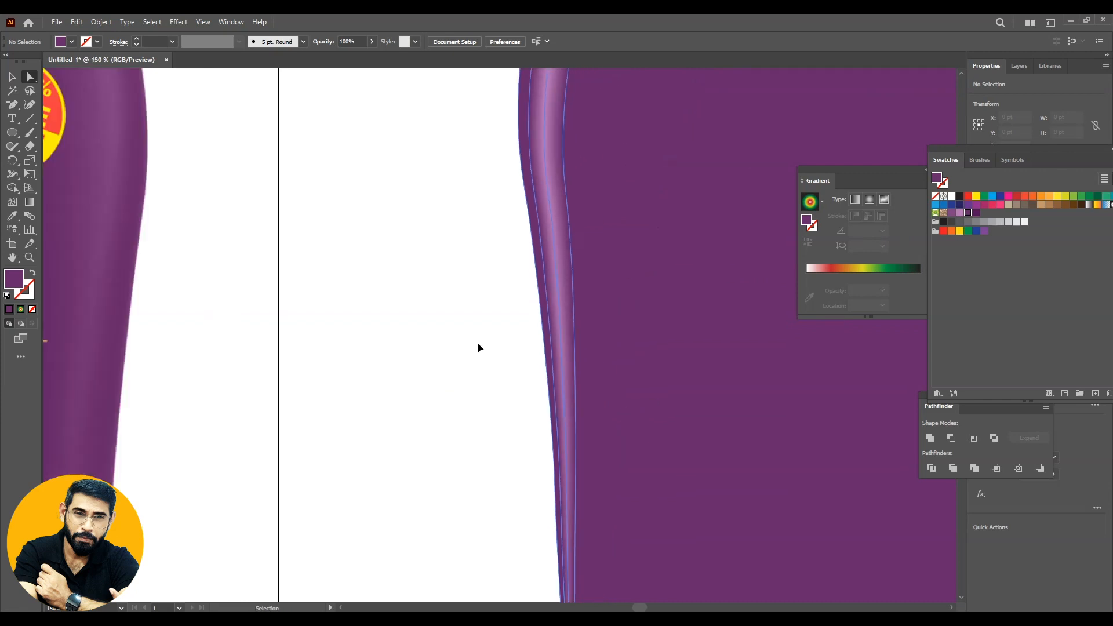
pyautogui.click(409, 338)
pyautogui.moveTo(760, 406); pyautogui.dragTo(750, 449)
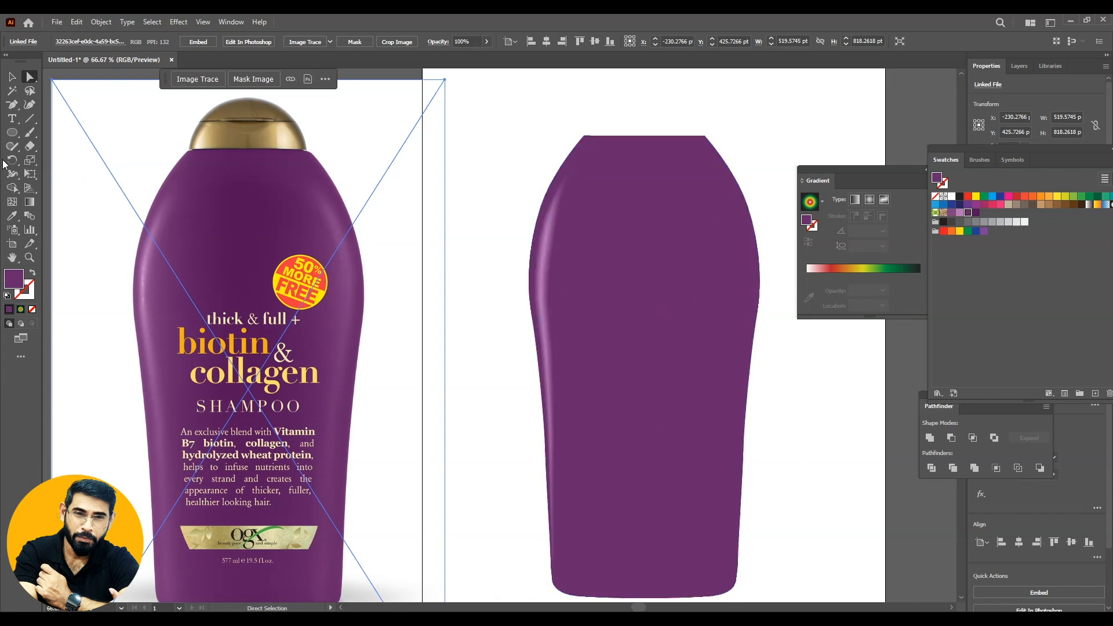
# - Add three closely spaced vertical mesh lines near the body's right edge, along the lower horizontal mesh line
pyautogui.click(11, 202)
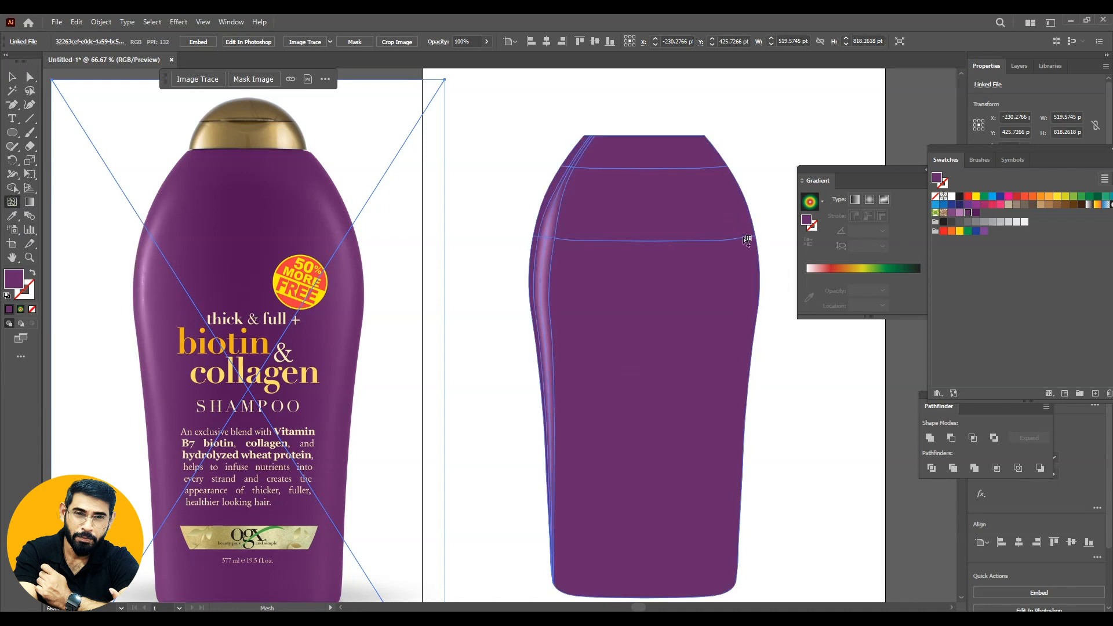
pyautogui.click(742, 238)
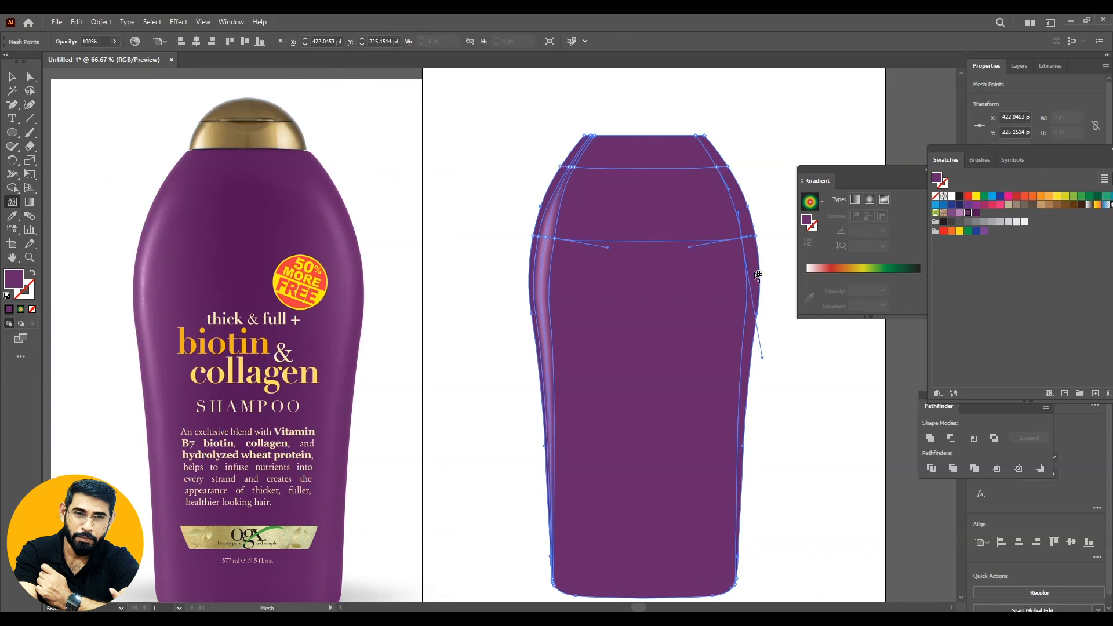
pyautogui.hotkey('ctrl', '+')
pyautogui.hotkey('ctrl', '+')
pyautogui.hotkey('ctrl', '+')
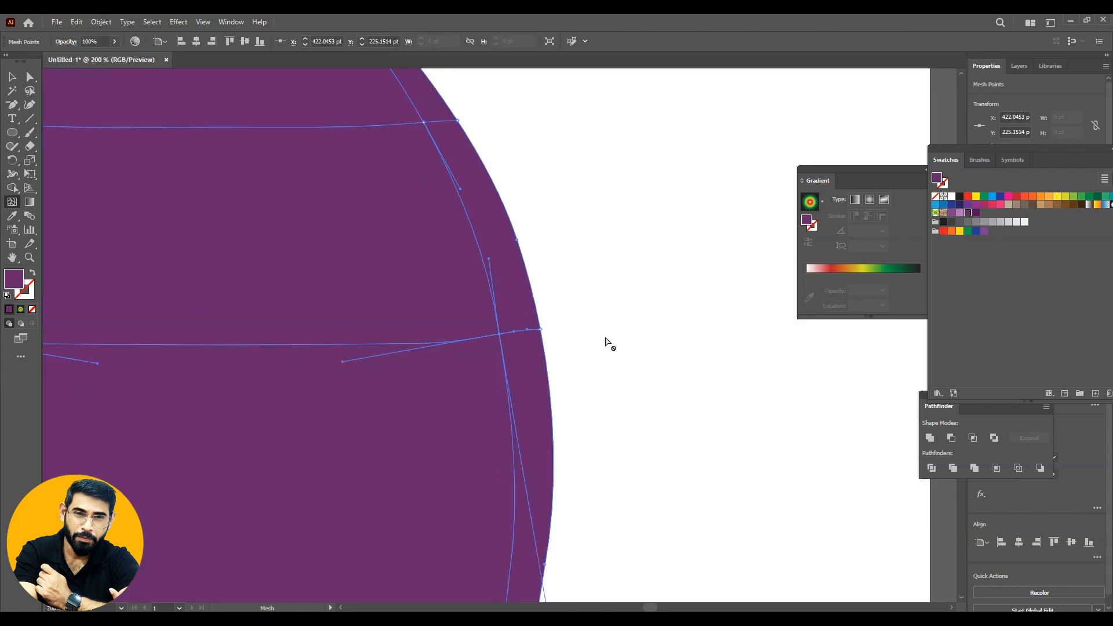
pyautogui.click(457, 341)
# - Colour the middle mesh point near the right edge with the light purple highlight swatch and deselect the mesh
pyautogui.click(31, 78)
pyautogui.moveTo(458, 340); pyautogui.dragTo(483, 337)
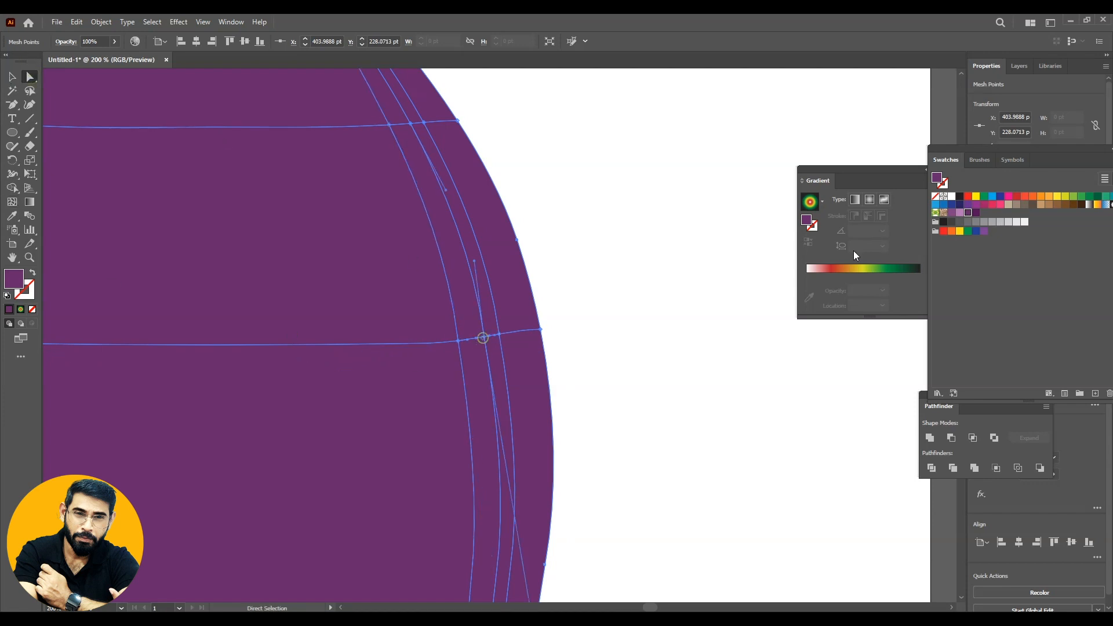
pyautogui.click(959, 214)
pyautogui.click(659, 283)
pyautogui.hotkey('ctrl', '-')
pyautogui.hotkey('ctrl', '-')
pyautogui.hotkey('ctrl', '-')
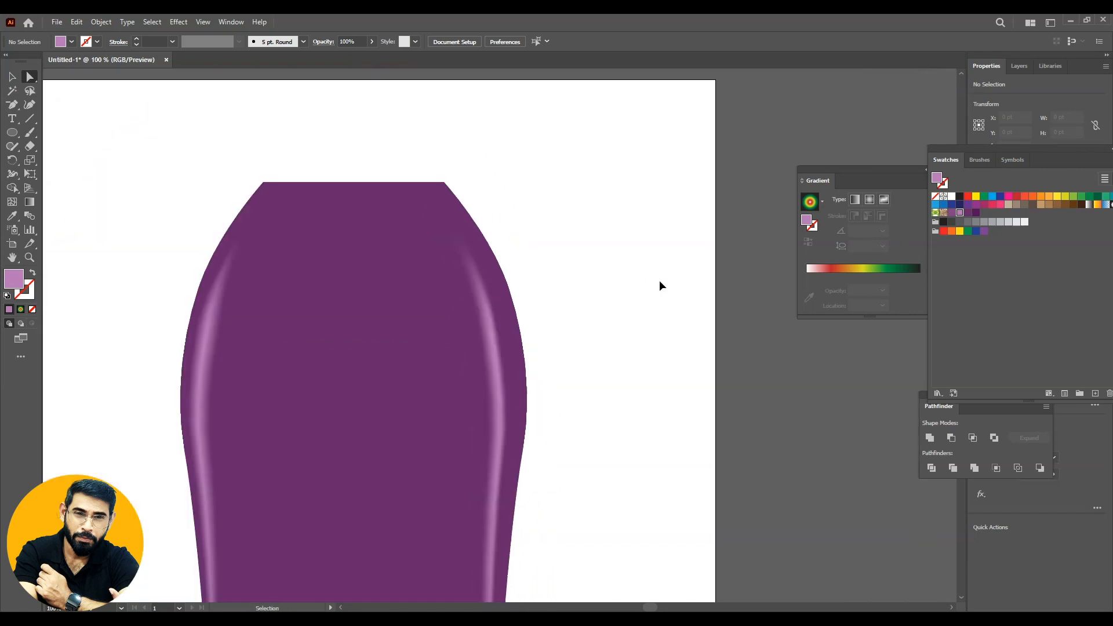
# - Sample the muted purple from the photo's right-hand bottle highlight with the Eyedropper and save it as a new swatch
pyautogui.moveTo(642, 424); pyautogui.dragTo(787, 316)
pyautogui.moveTo(770, 402); pyautogui.dragTo(796, 383)
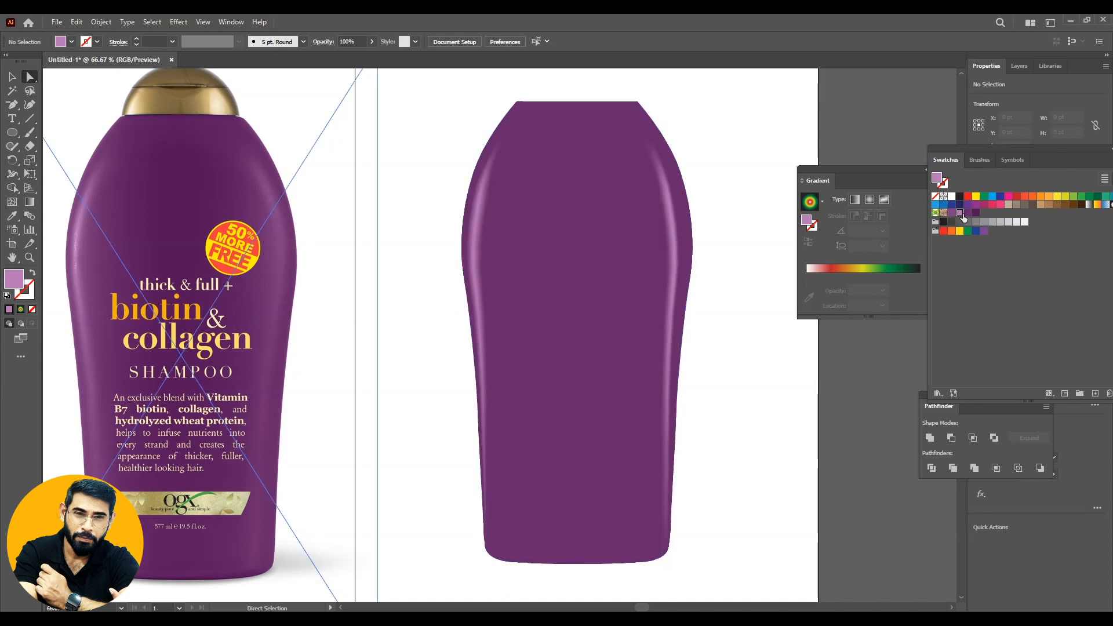
pyautogui.click(11, 216)
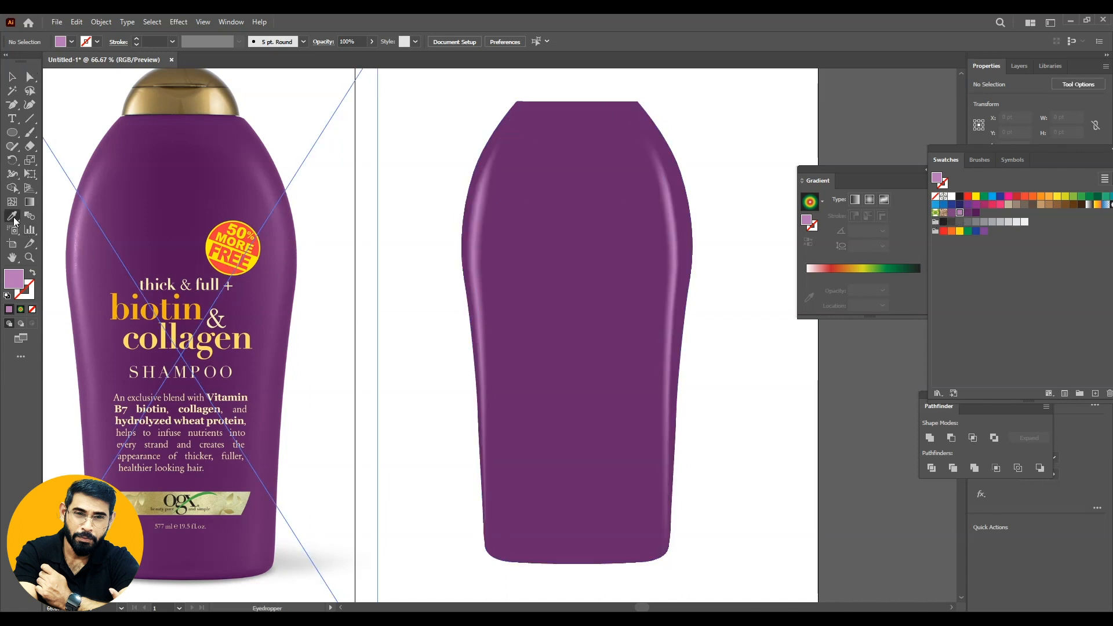
pyautogui.click(272, 188)
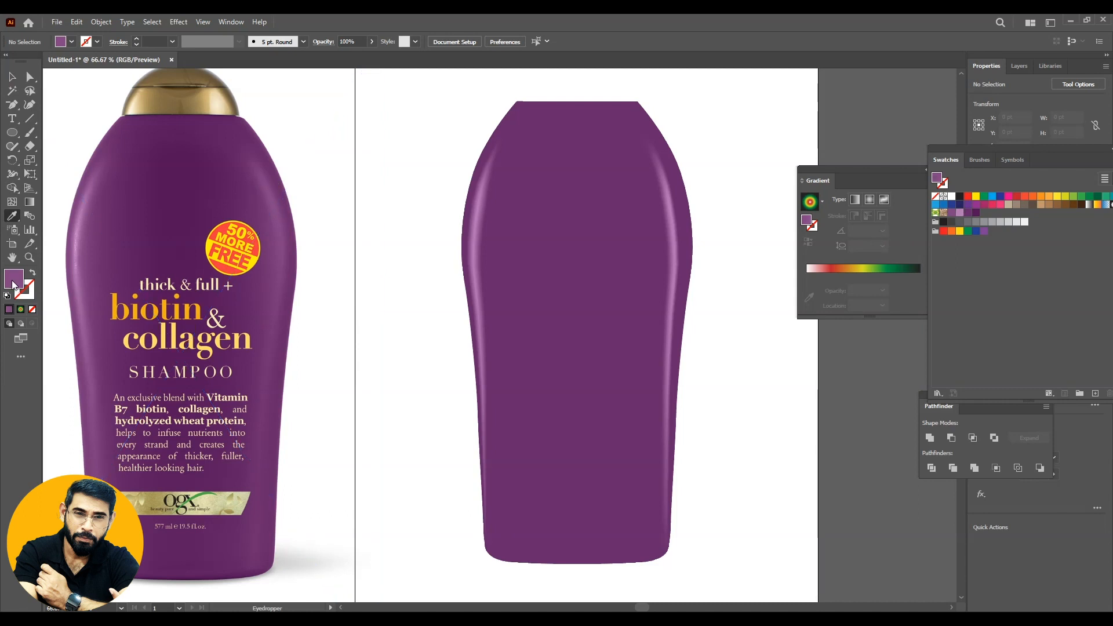
pyautogui.moveTo(985, 211); pyautogui.dragTo(984, 212)
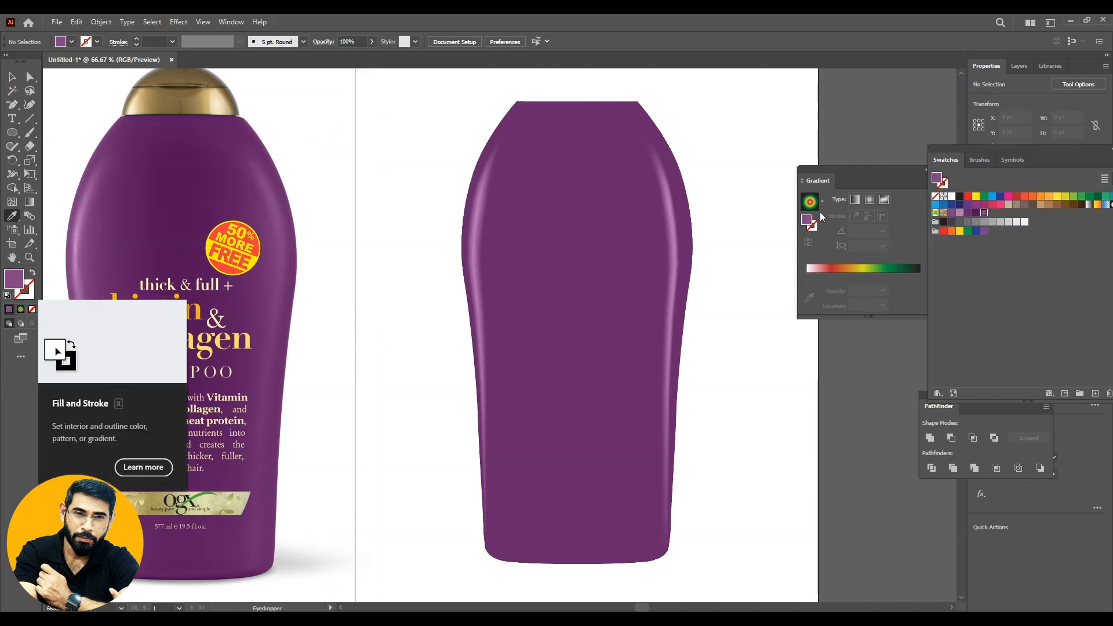
# - Recolour the middle mesh point of the right highlight with the newly sampled purple swatch and deselect the mesh
pyautogui.click(31, 77)
pyautogui.click(509, 286)
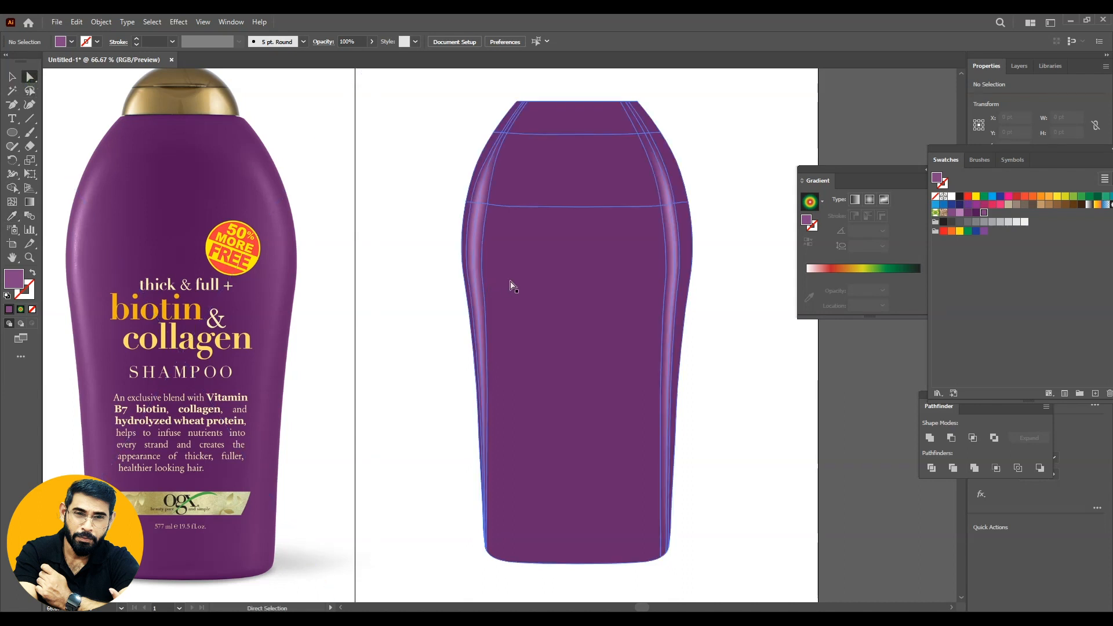
pyautogui.click(669, 205)
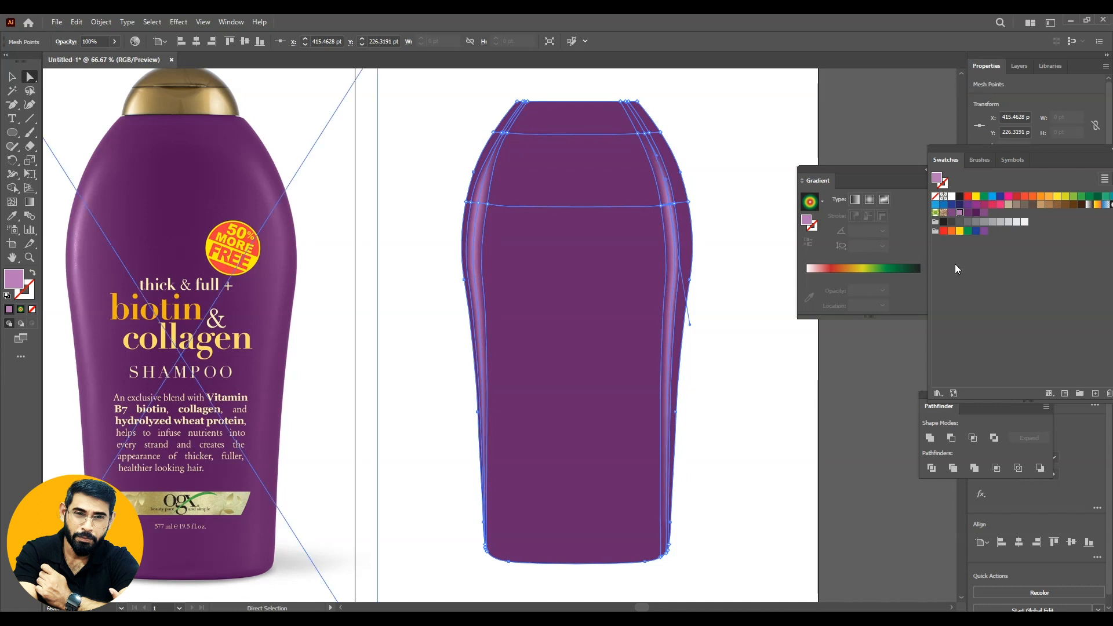
pyautogui.click(983, 215)
pyautogui.click(828, 432)
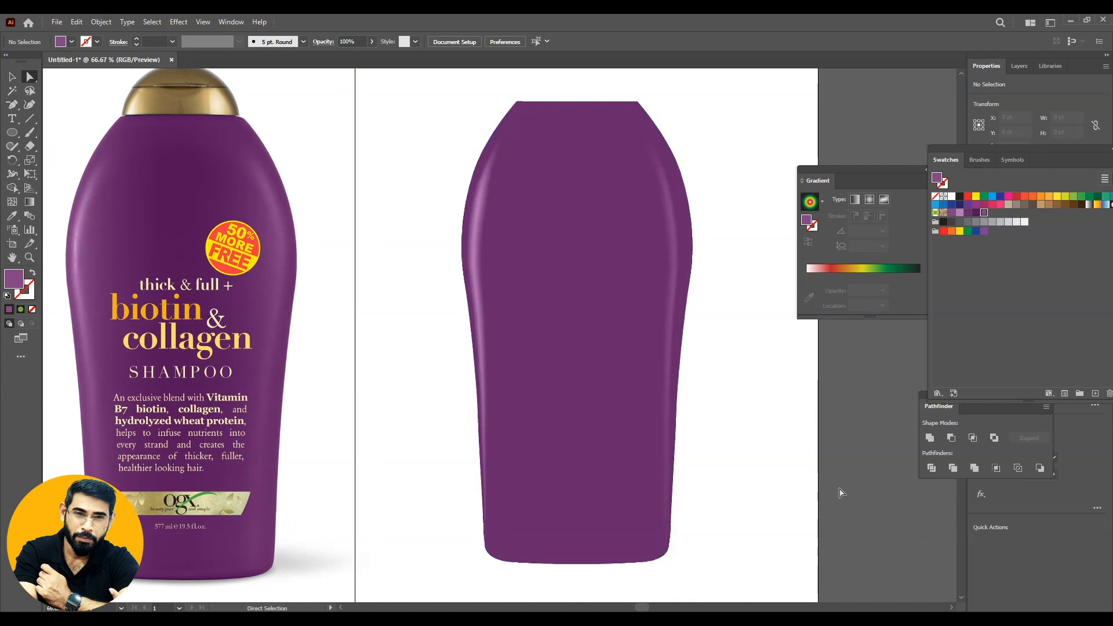
# - Add a vertical mesh line down the body's centre and colour its point on the lower horizontal line with the darkest purple swatch
pyautogui.moveTo(776, 497); pyautogui.dragTo(808, 459)
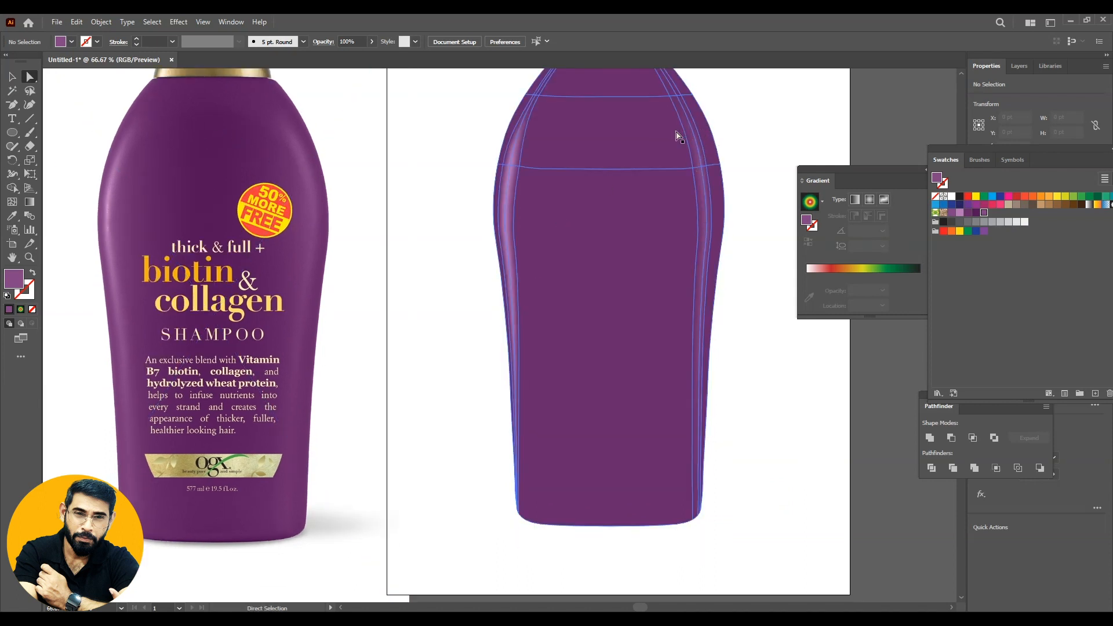
pyautogui.press('u')
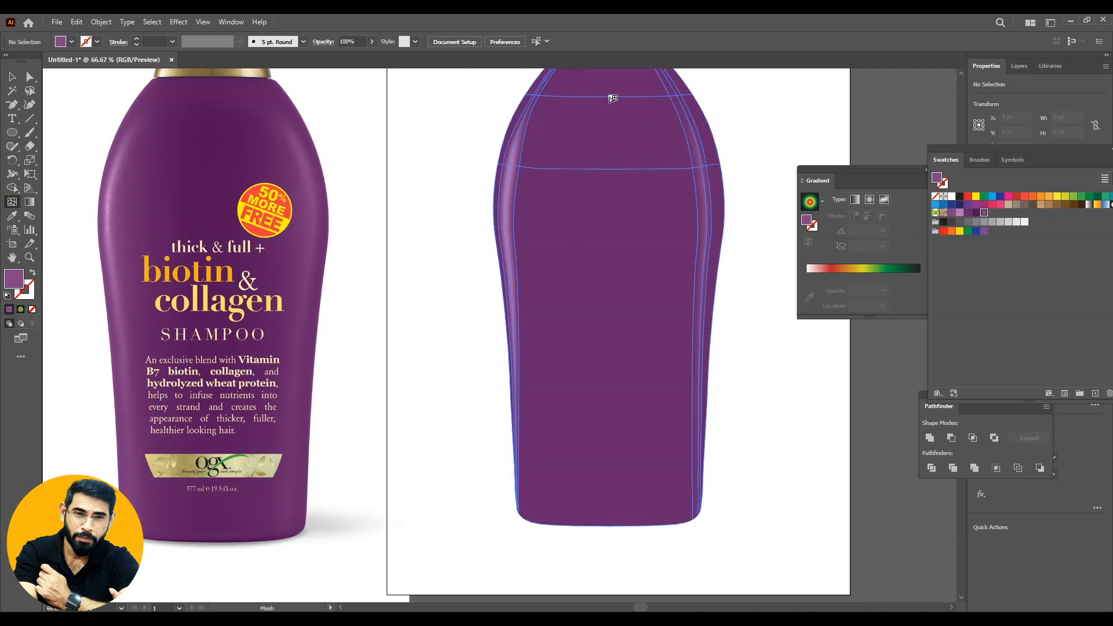
pyautogui.click(612, 98)
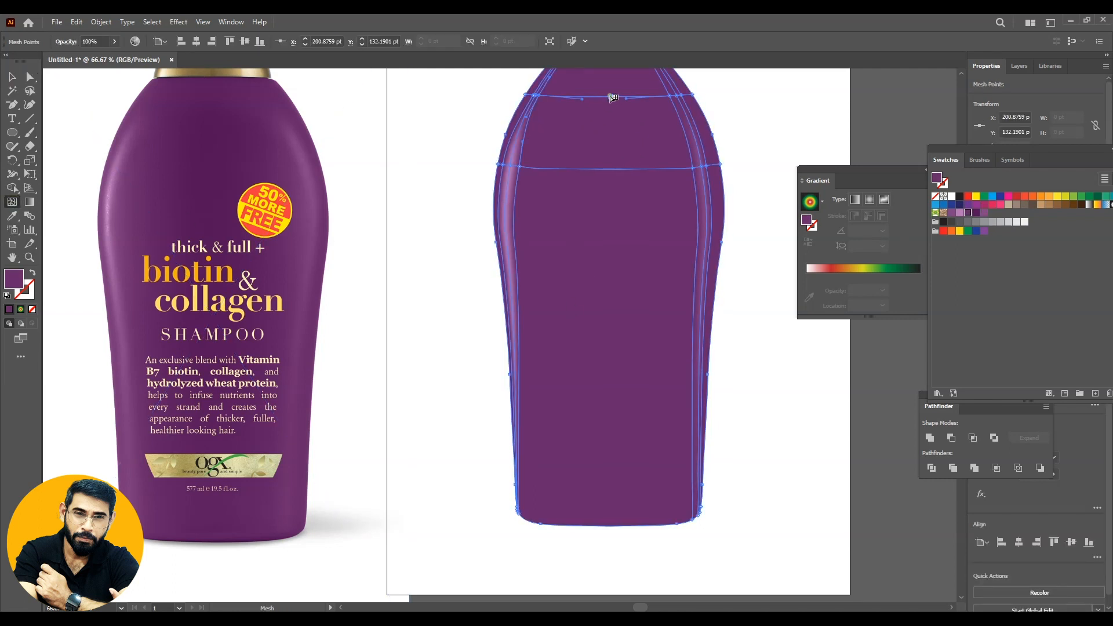
pyautogui.click(611, 168)
pyautogui.click(29, 77)
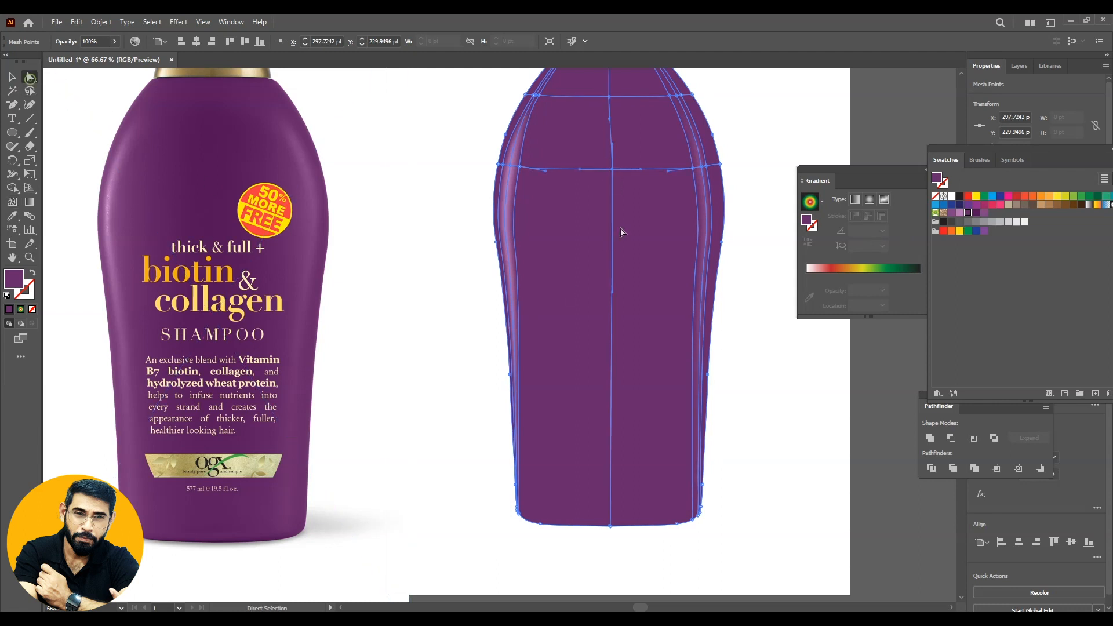
pyautogui.click(976, 212)
pyautogui.click(798, 471)
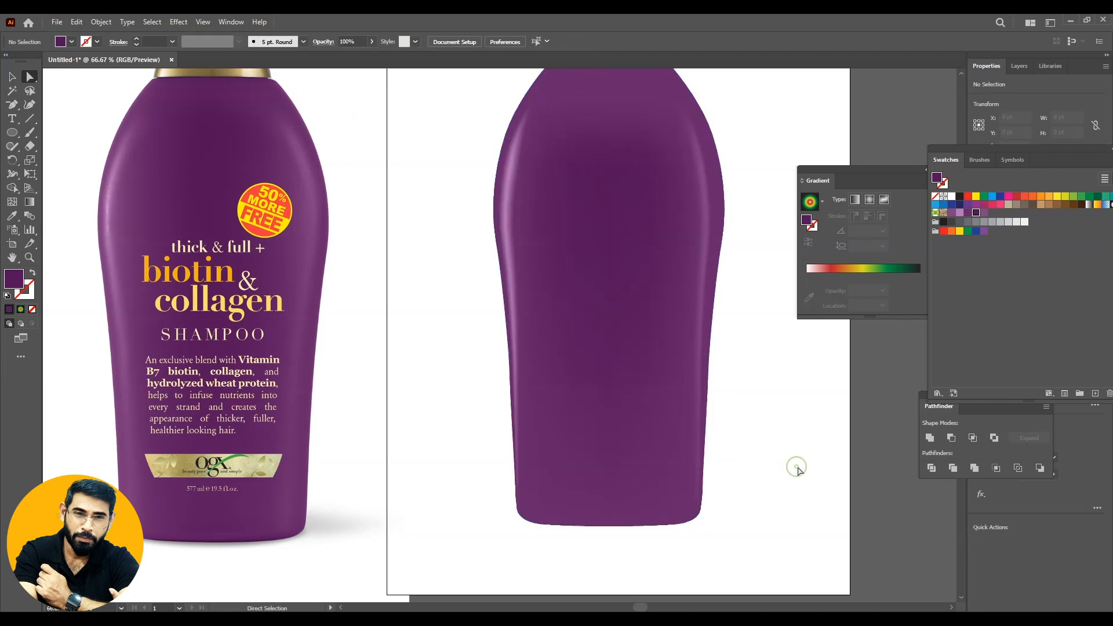
# - Colour the centre line's mesh points on the upper horizontal line and the bottom edge with the darkest purple swatch
pyautogui.scroll(3, 785, 510)
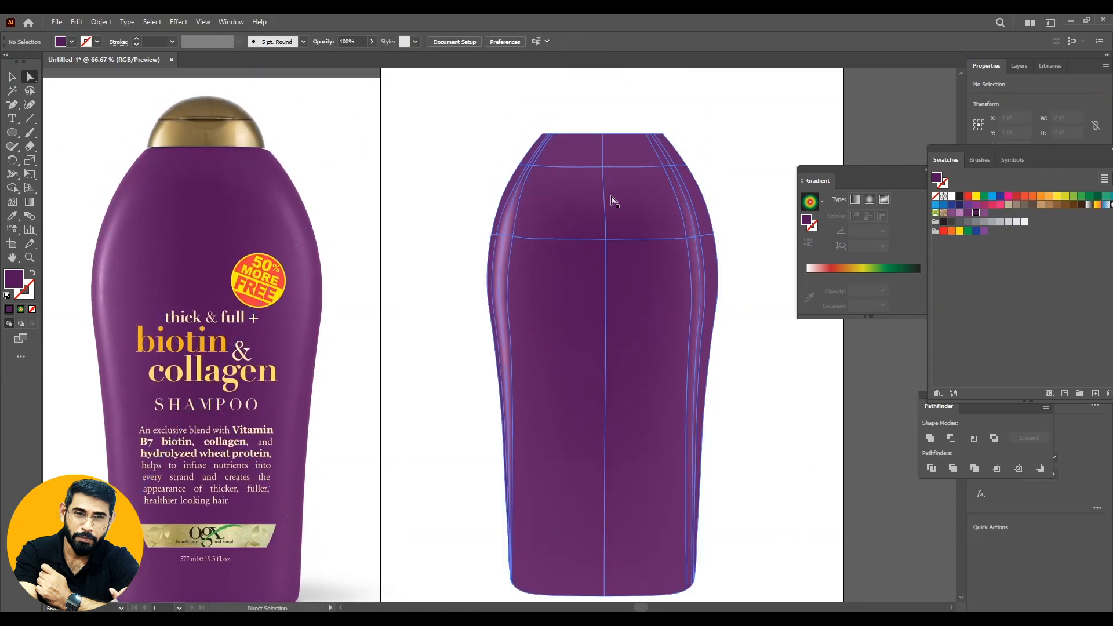
pyautogui.click(603, 167)
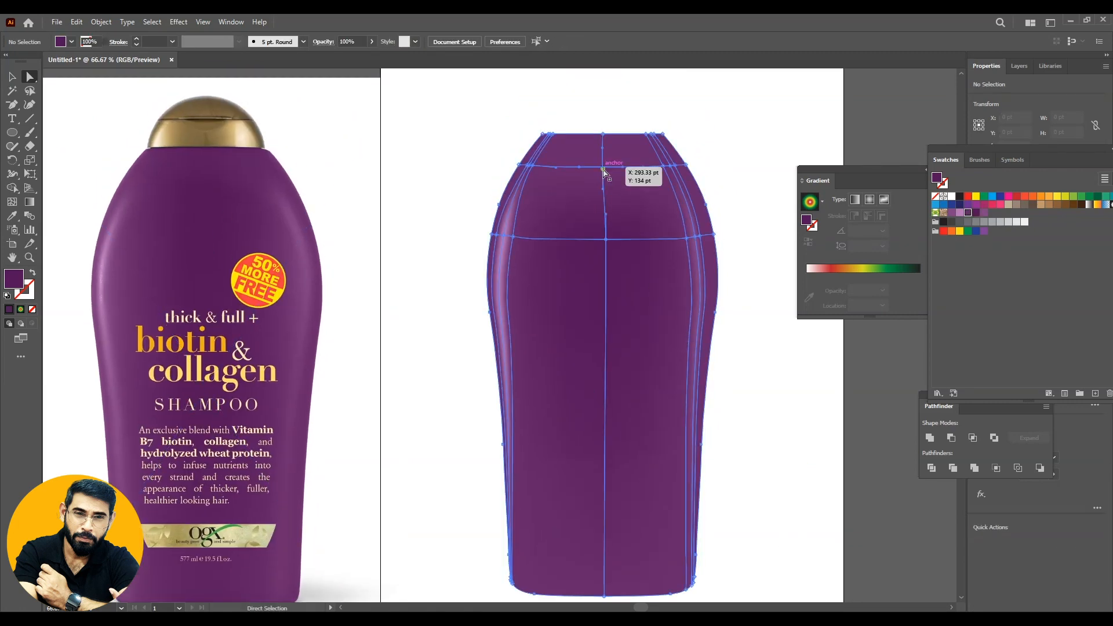
pyautogui.click(816, 510)
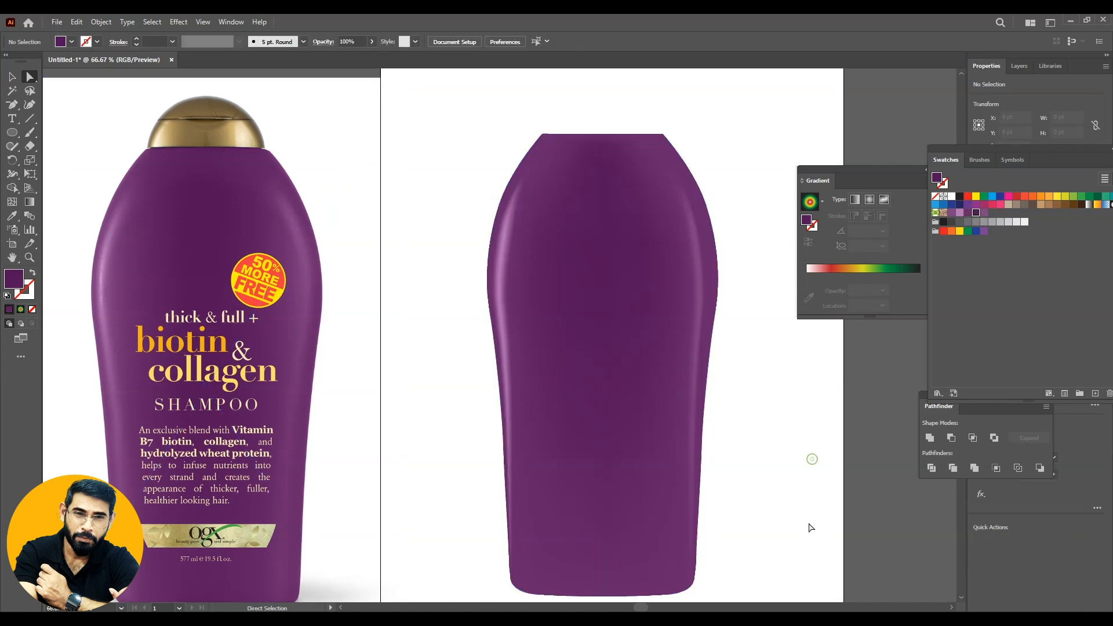
pyautogui.scroll(-3, 799, 464)
pyautogui.click(678, 402)
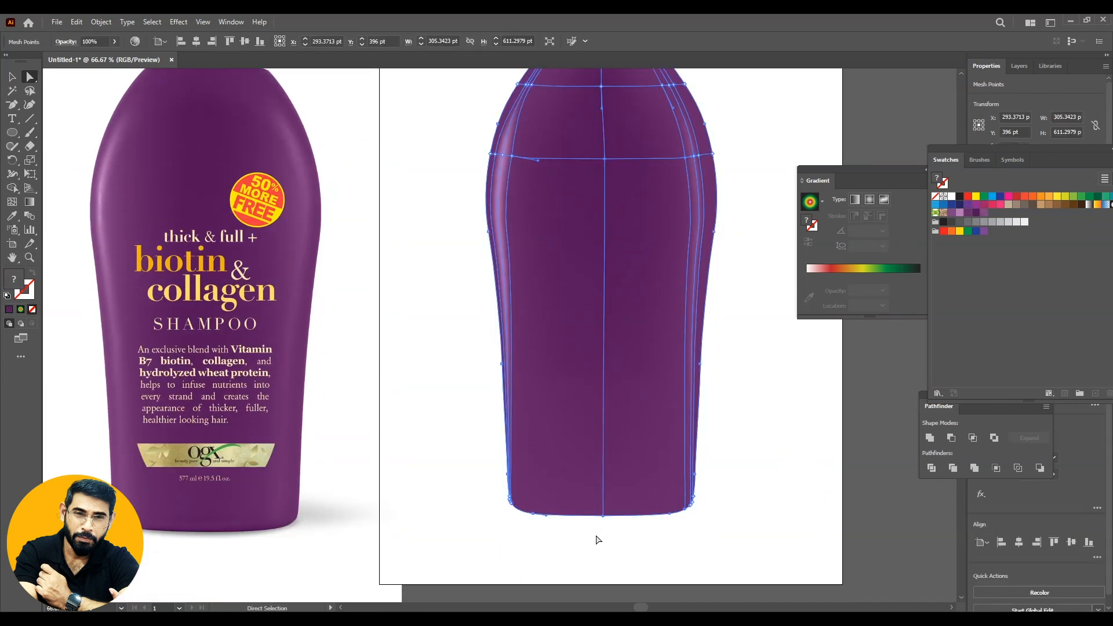
pyautogui.click(602, 515)
pyautogui.click(976, 213)
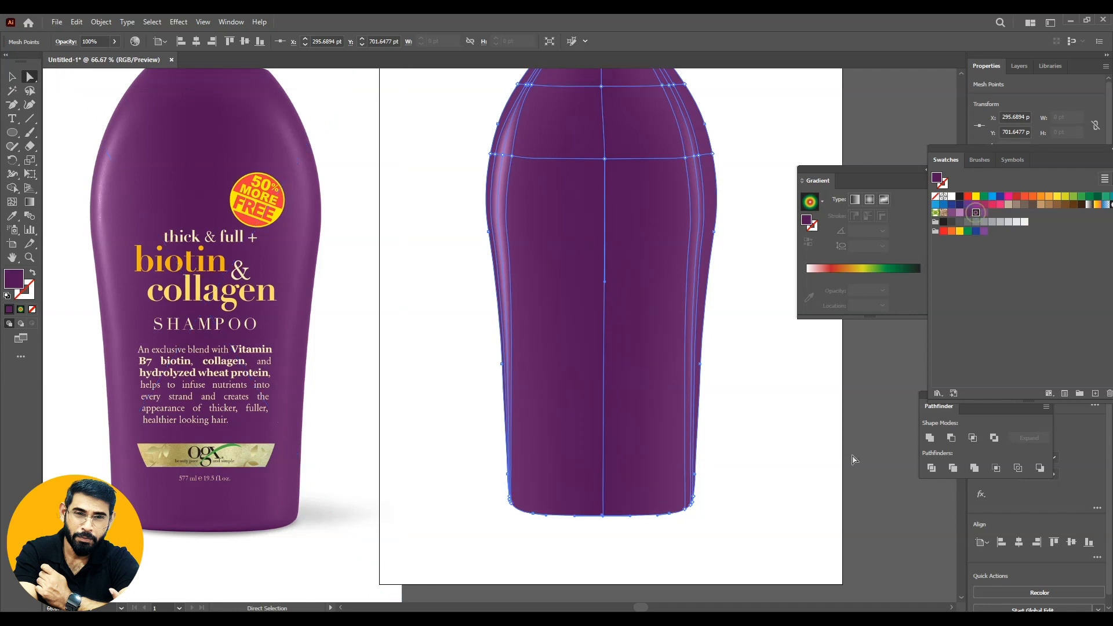
pyautogui.click(832, 455)
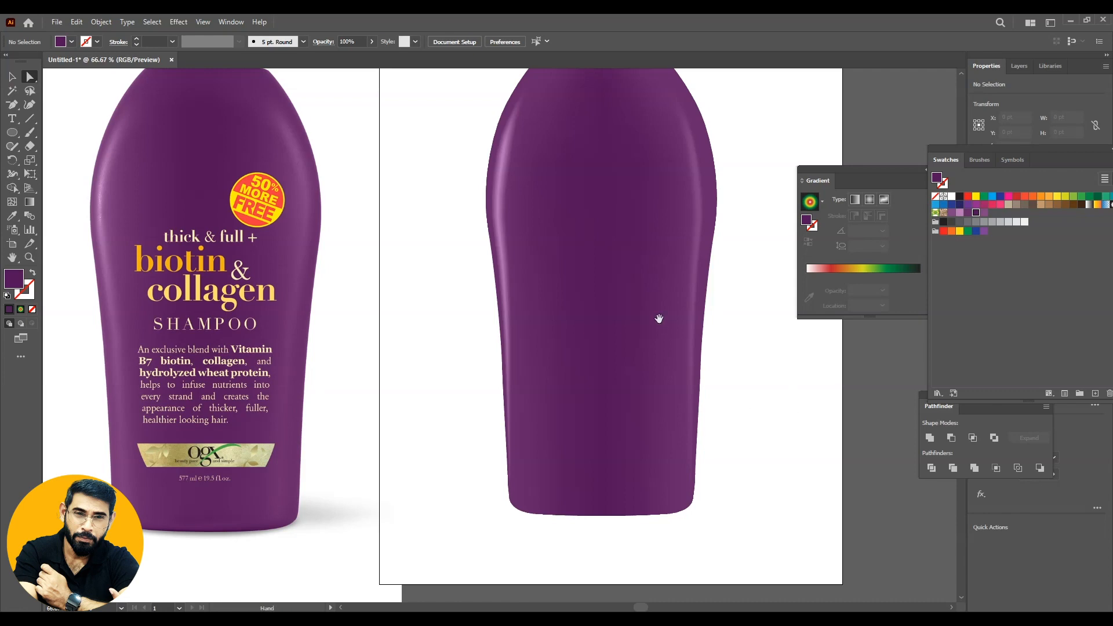
pyautogui.scroll(3, 655, 329)
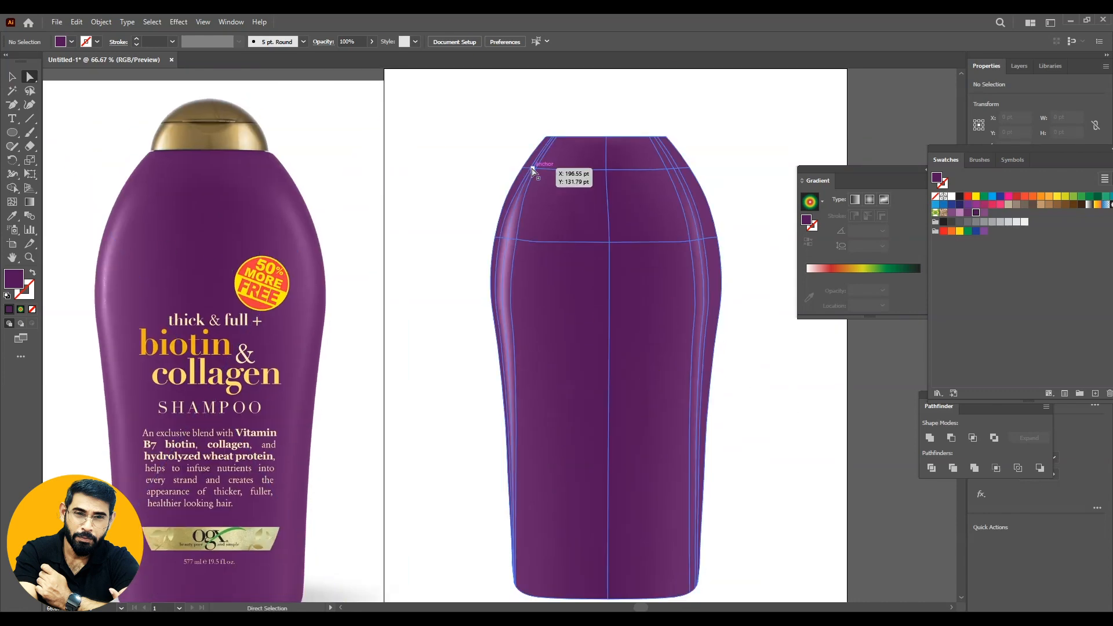
pyautogui.click(12, 104)
pyautogui.click(65, 106)
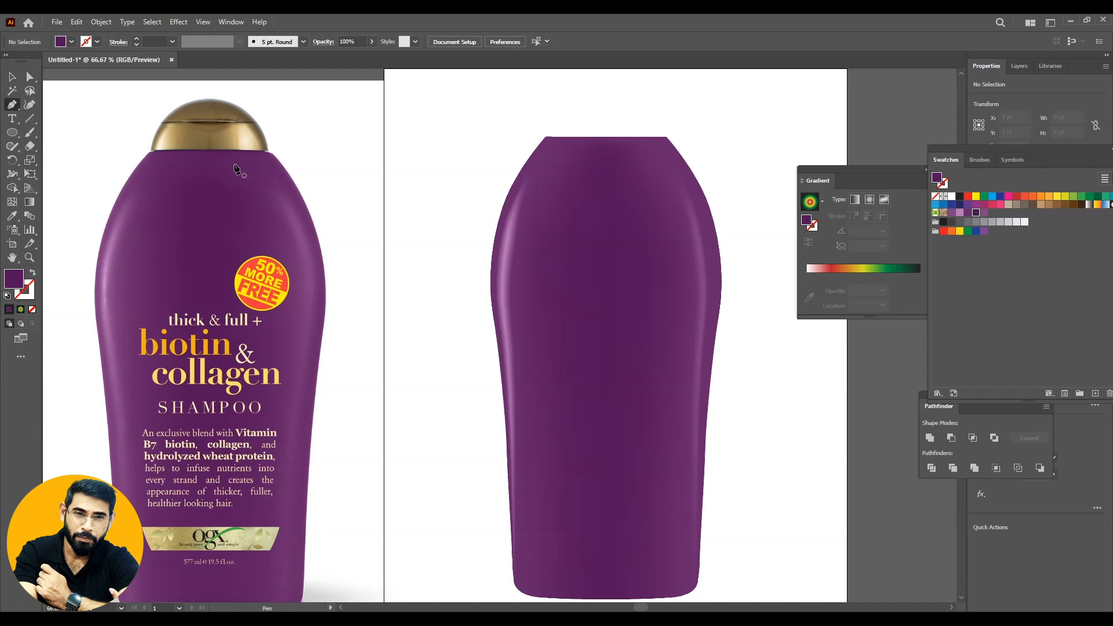
pyautogui.press('ctrl')
pyautogui.hotkey('ctrl', '+')
pyautogui.hotkey('ctrl', '+')
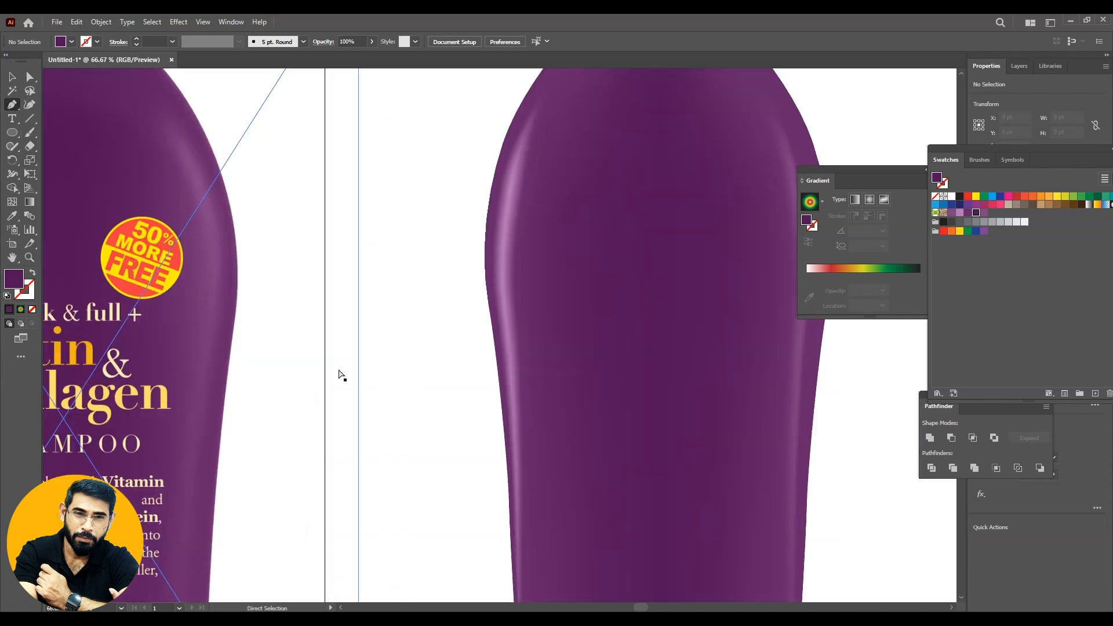
pyautogui.moveTo(176, 274); pyautogui.dragTo(753, 445)
pyautogui.moveTo(298, 225); pyautogui.dragTo(352, 493)
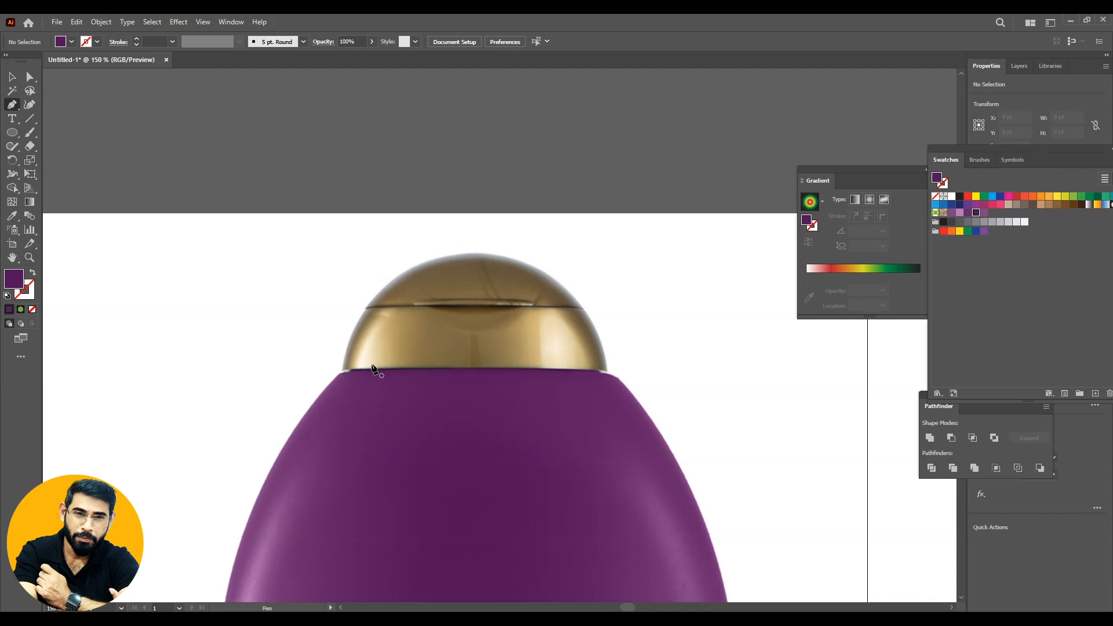
pyautogui.click(342, 370)
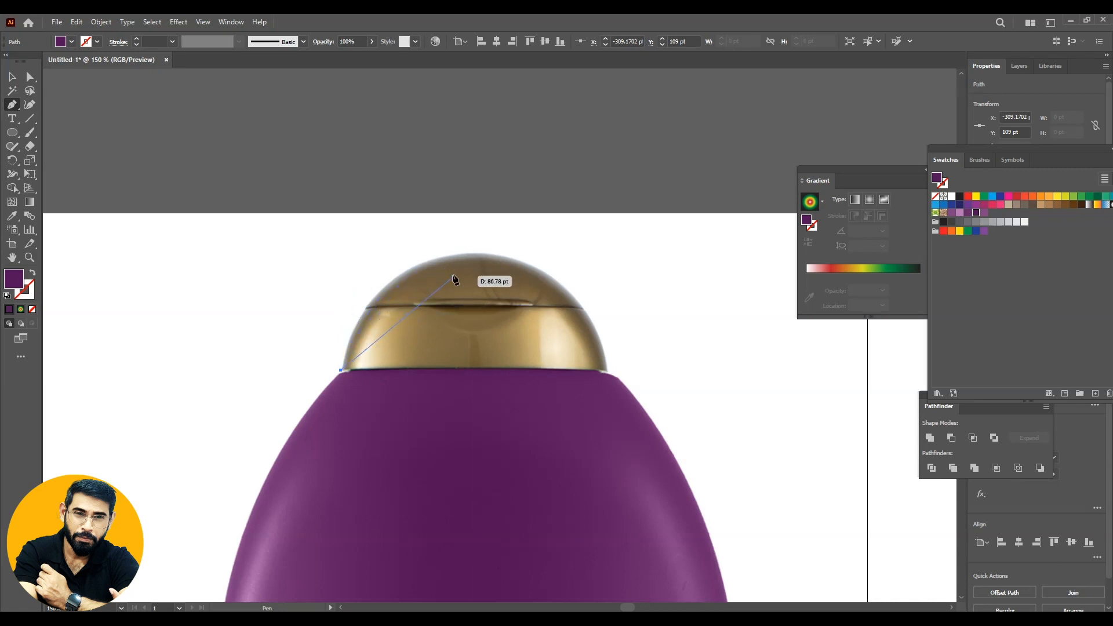
pyautogui.press('v')
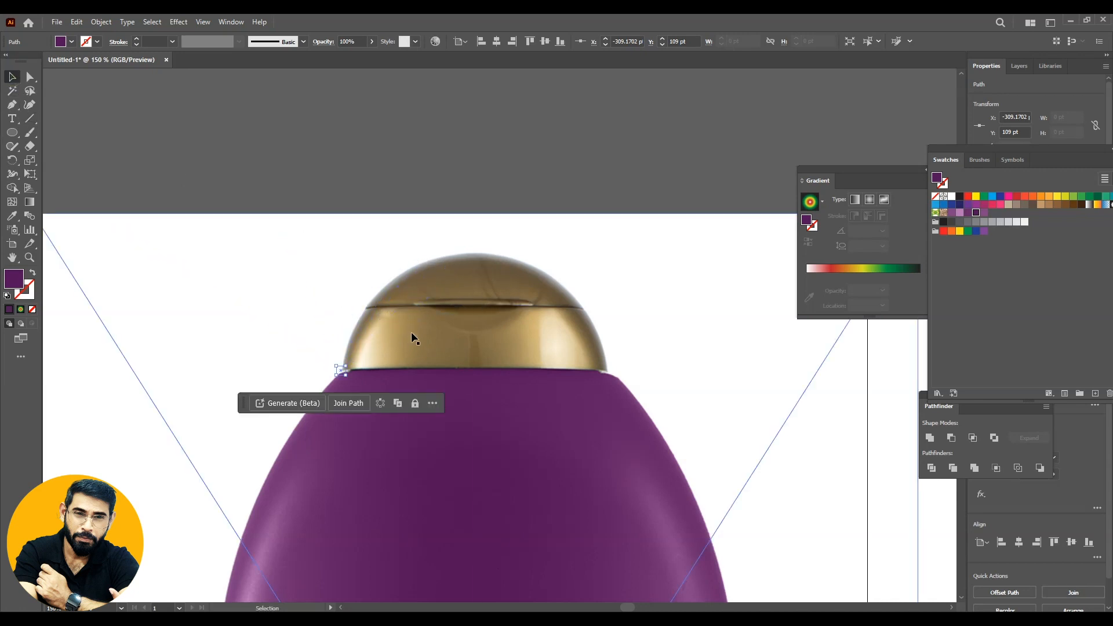
pyautogui.click(506, 393)
pyautogui.click(387, 204)
pyautogui.click(443, 342)
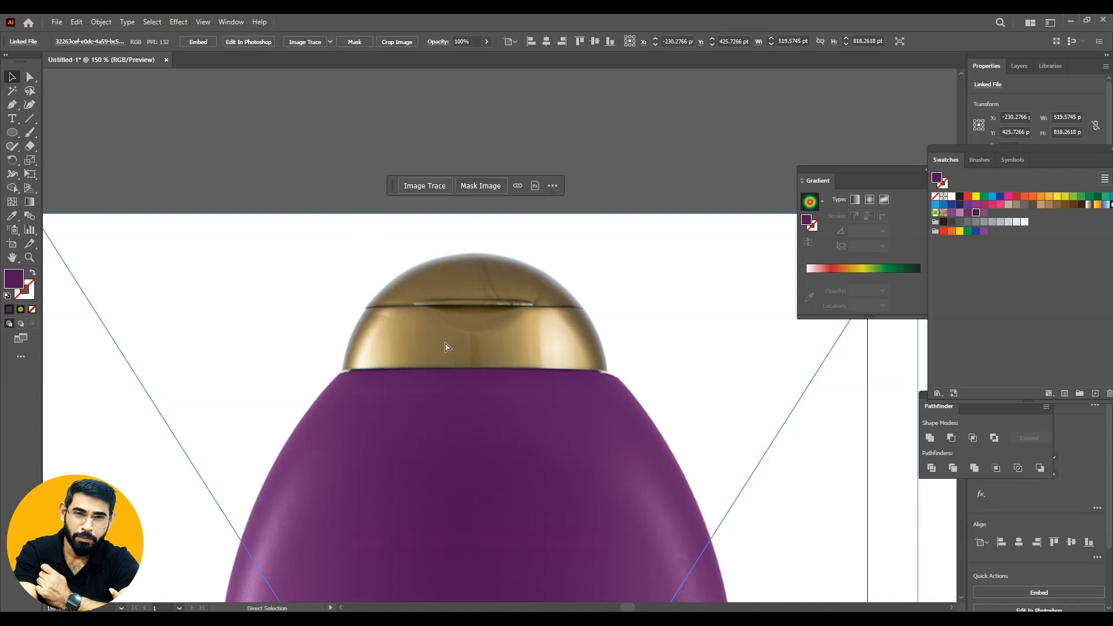
pyautogui.hotkey('ctrl', 'shift', 'a')
# - Draw a circle about 165 pt wide centred on the photo's cap and swap its colours to a purple outline without fill
pyautogui.moveTo(12, 132); pyautogui.dragTo(58, 160)
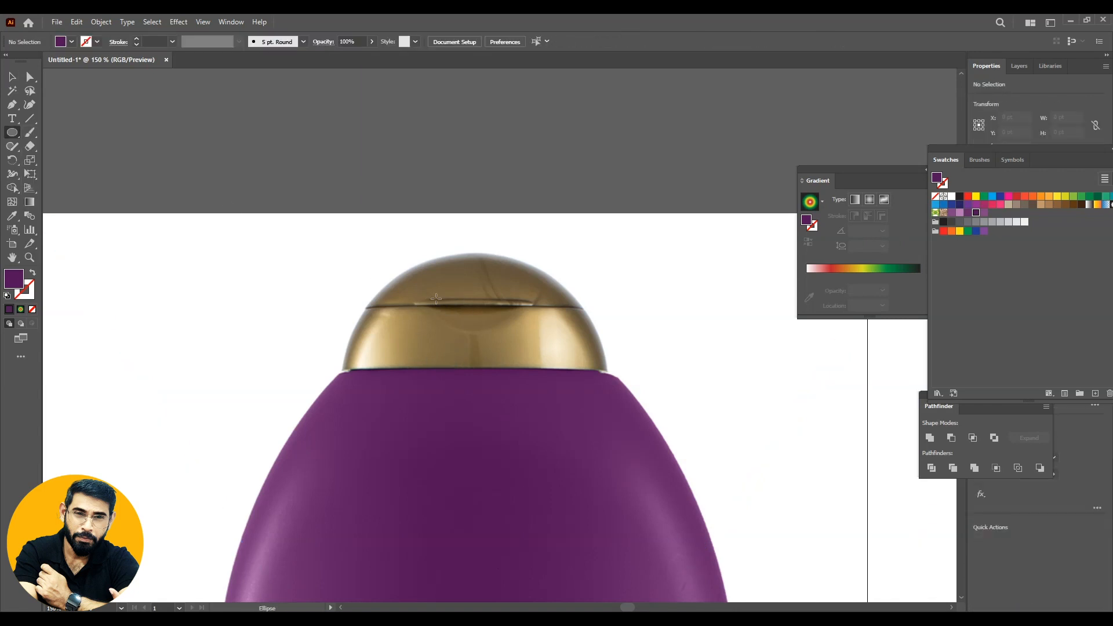
pyautogui.moveTo(475, 284); pyautogui.dragTo(619, 399)
pyautogui.click(11, 76)
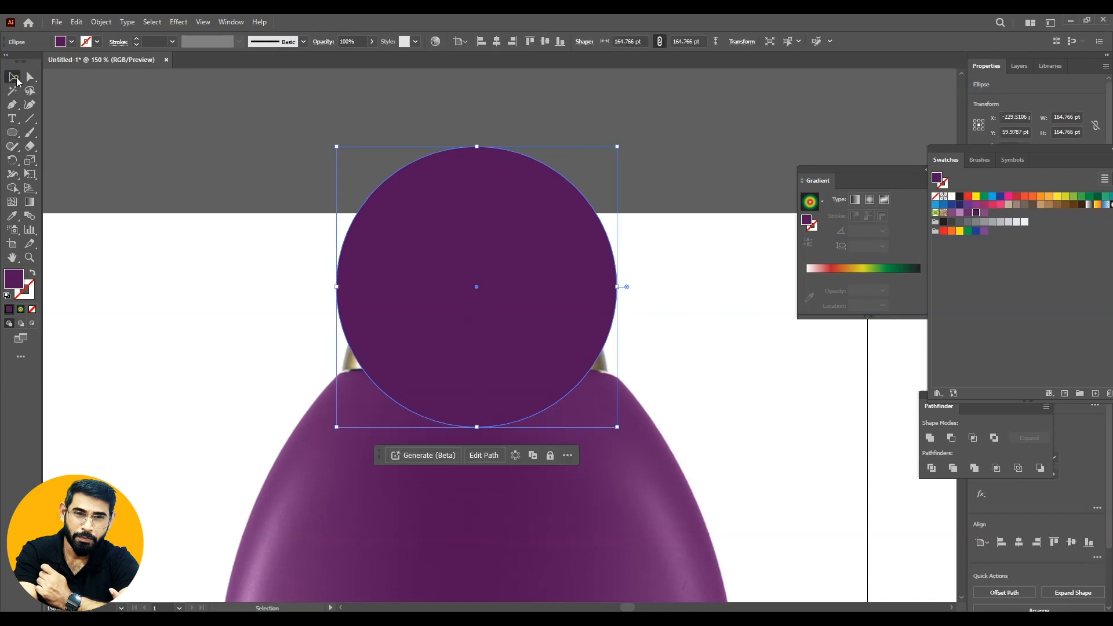
pyautogui.click(33, 274)
# - Move and shrink the circle until its upper arc follows the outline of the gold cap
pyautogui.moveTo(545, 166); pyautogui.dragTo(547, 270)
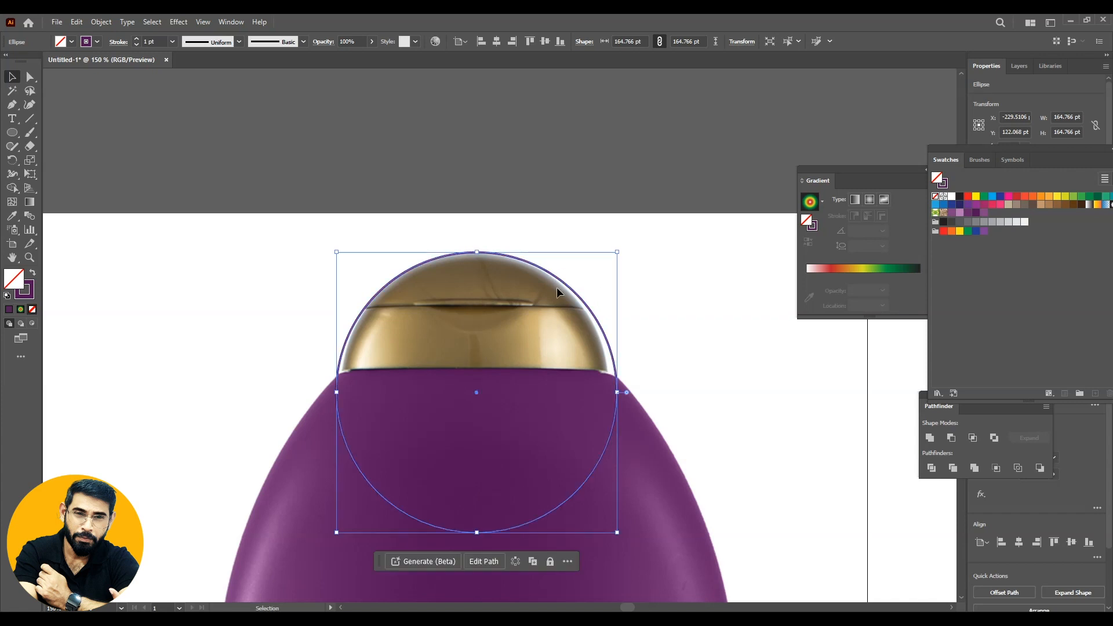
pyautogui.moveTo(617, 251); pyautogui.dragTo(592, 276)
pyautogui.moveTo(563, 310); pyautogui.dragTo(564, 293)
pyautogui.moveTo(599, 511); pyautogui.dragTo(608, 519)
pyautogui.click(684, 380)
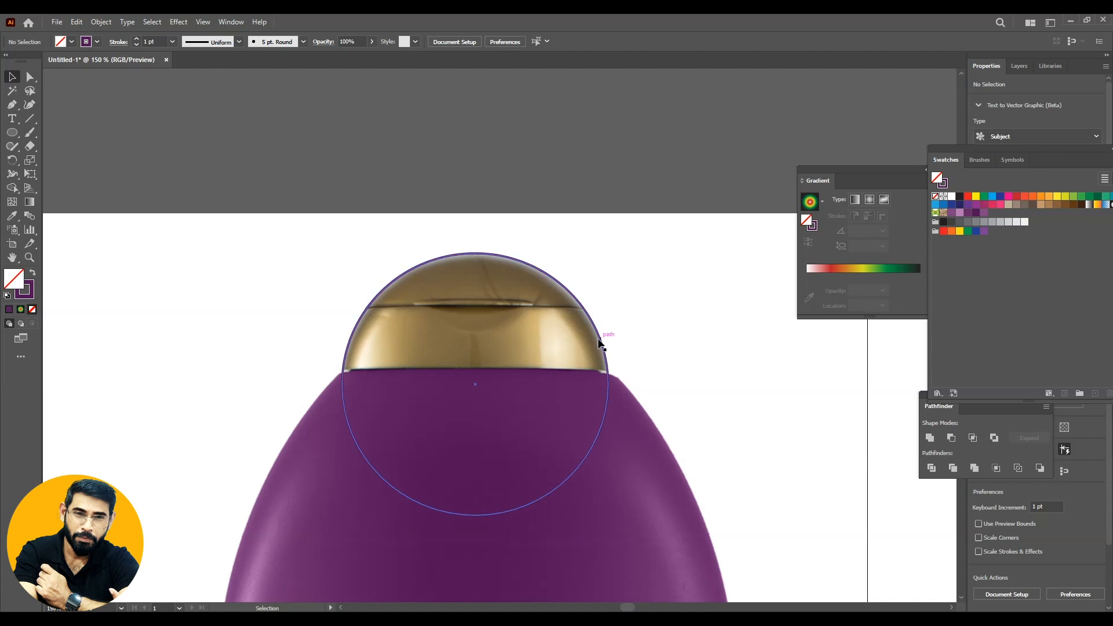
pyautogui.moveTo(598, 342); pyautogui.dragTo(494, 453)
pyautogui.hotkey('ctrl', 'z')
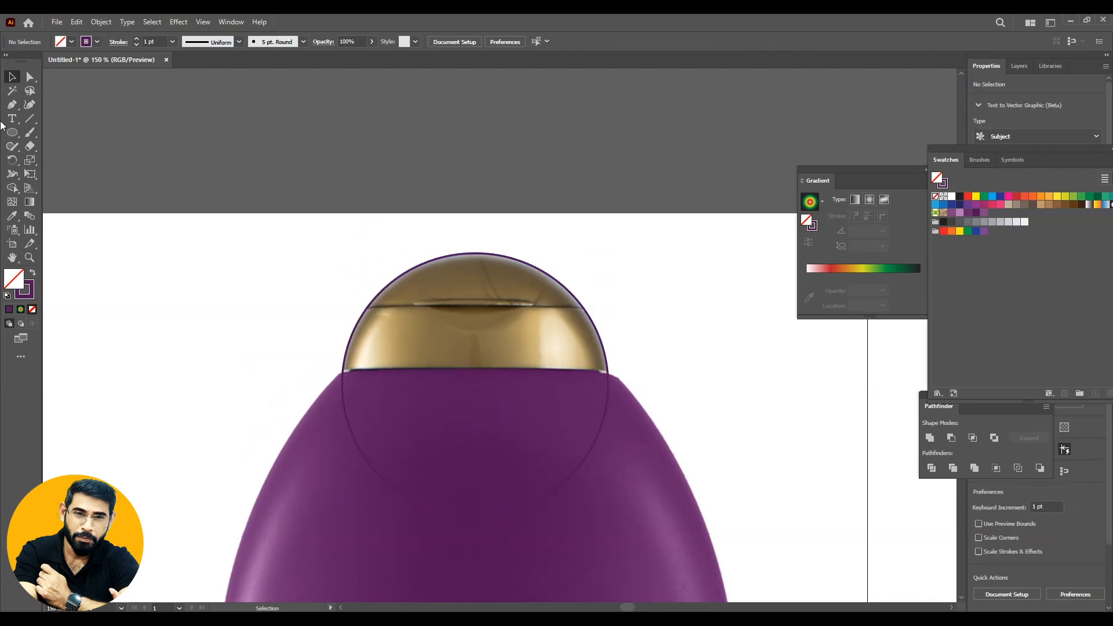
# - Draw a horizontal Pen path about 164 pt long along the cap's base, extending past the circle on both sides
pyautogui.click(12, 104)
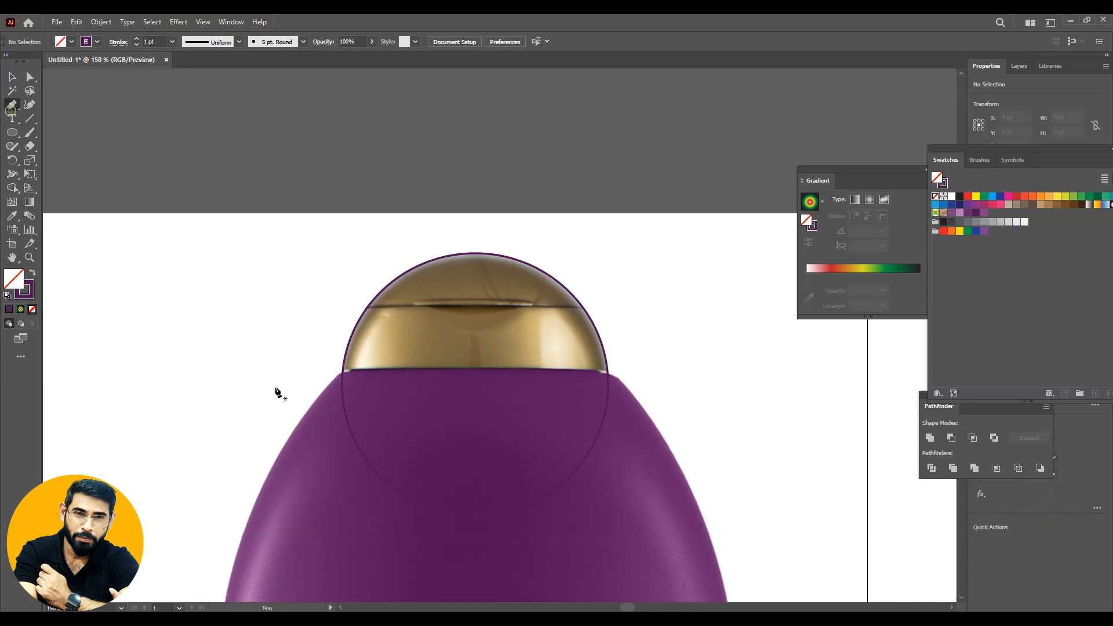
pyautogui.click(339, 369)
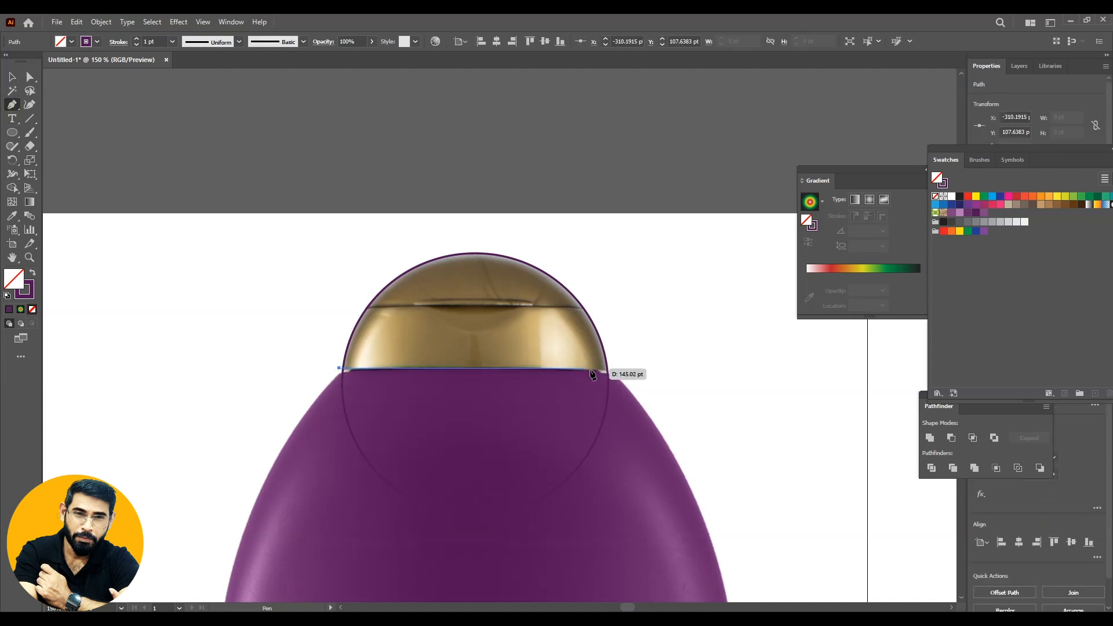
pyautogui.moveTo(618, 368); pyautogui.dragTo(656, 369)
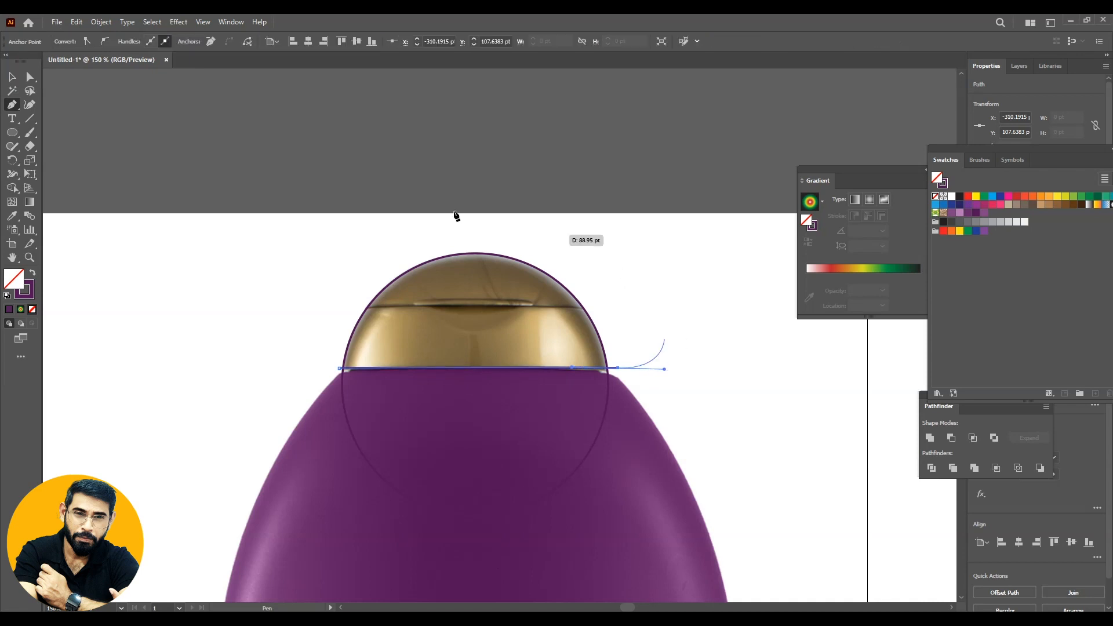
pyautogui.press('v')
pyautogui.click(396, 217)
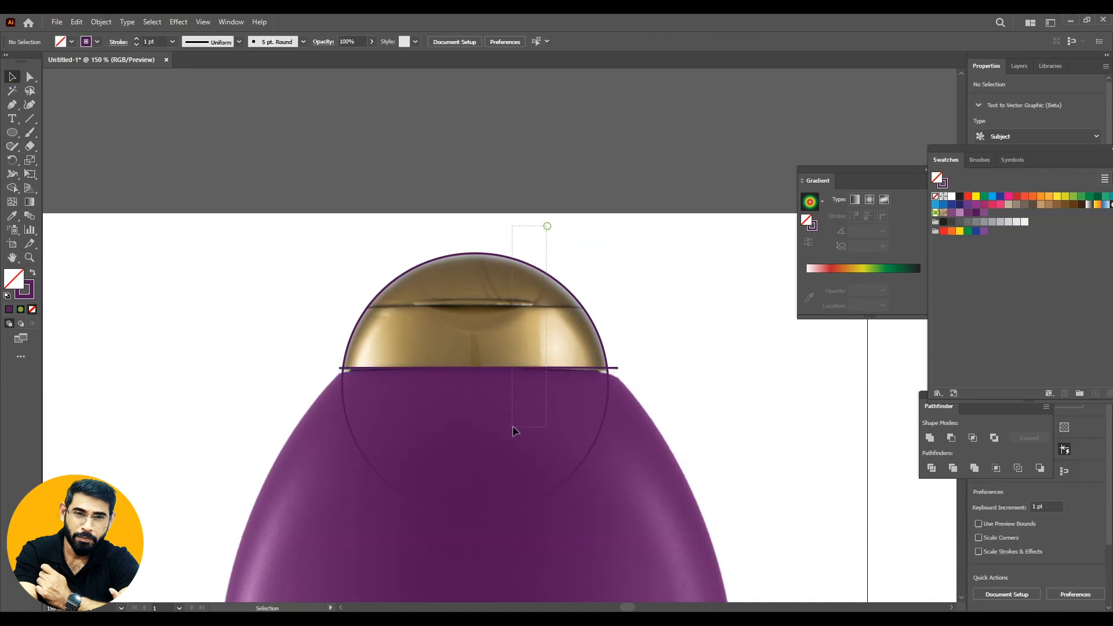
# - Divide the circle with the horizontal line along the cap's base using Pathfinder
pyautogui.moveTo(512, 430); pyautogui.dragTo(513, 426)
pyautogui.click(231, 22)
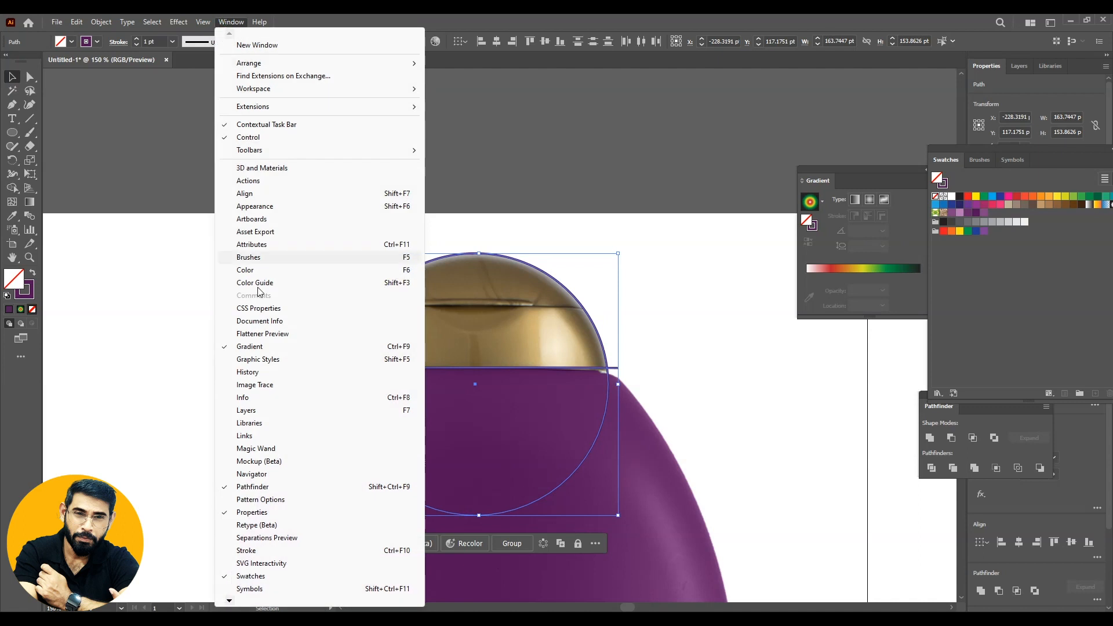
pyautogui.click(251, 487)
pyautogui.moveTo(840, 407); pyautogui.dragTo(727, 114)
pyautogui.click(681, 187)
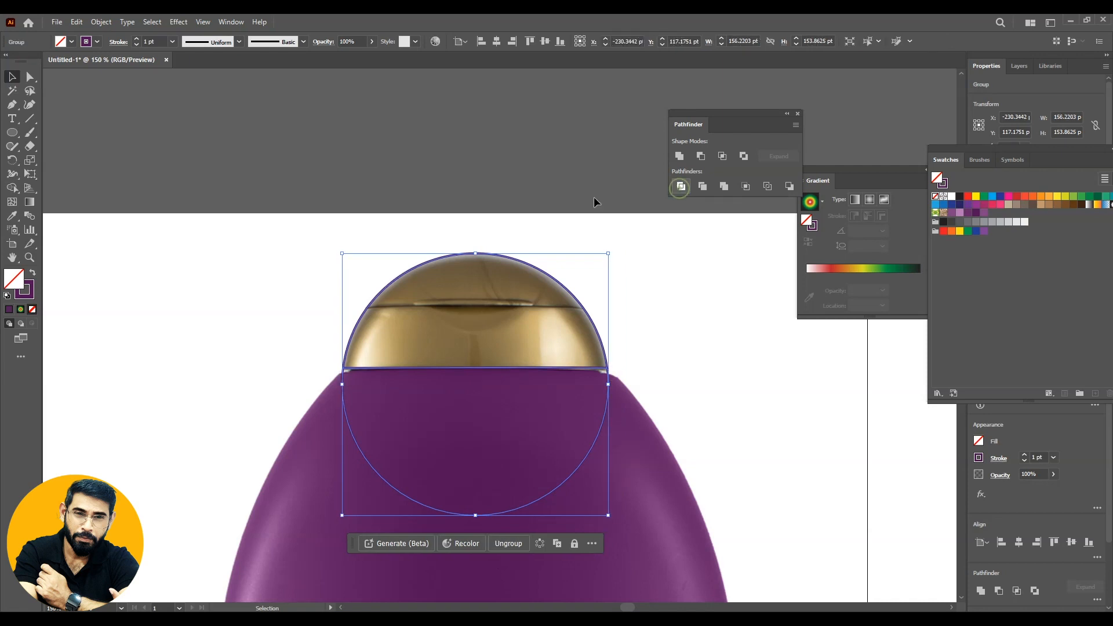
# - Delete the circle's lower part below the cap's base, leaving only the dome outline
pyautogui.press('a')
pyautogui.click(512, 164)
pyautogui.click(608, 411)
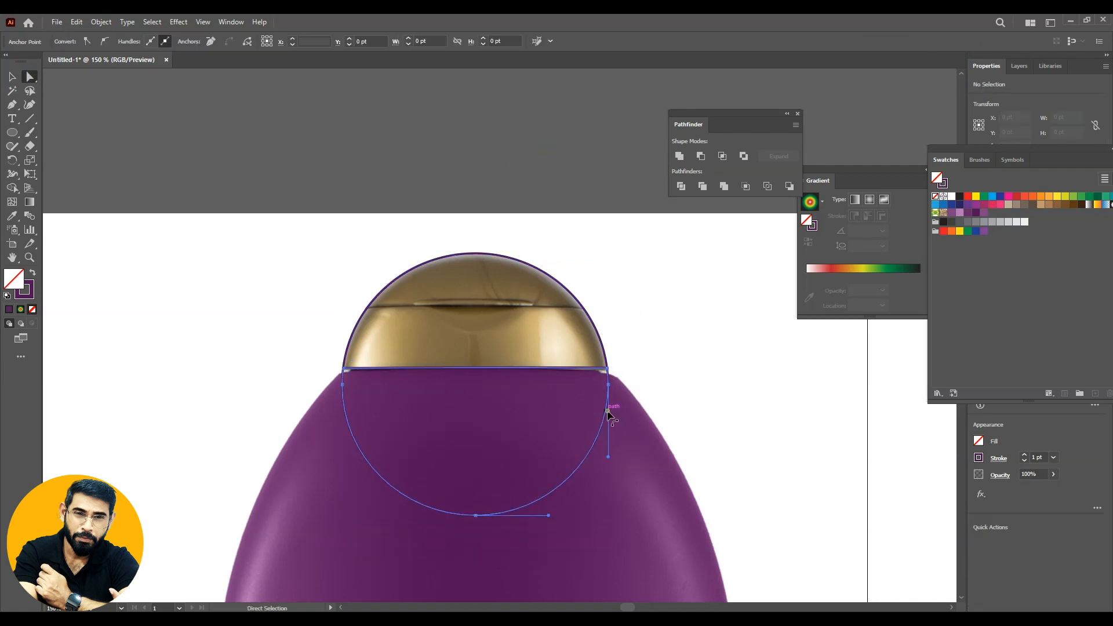
pyautogui.press('Delete')
pyautogui.press('Delete')
# - Move the dome outline off the photo into the empty space to the right of the gold cap
pyautogui.click(12, 77)
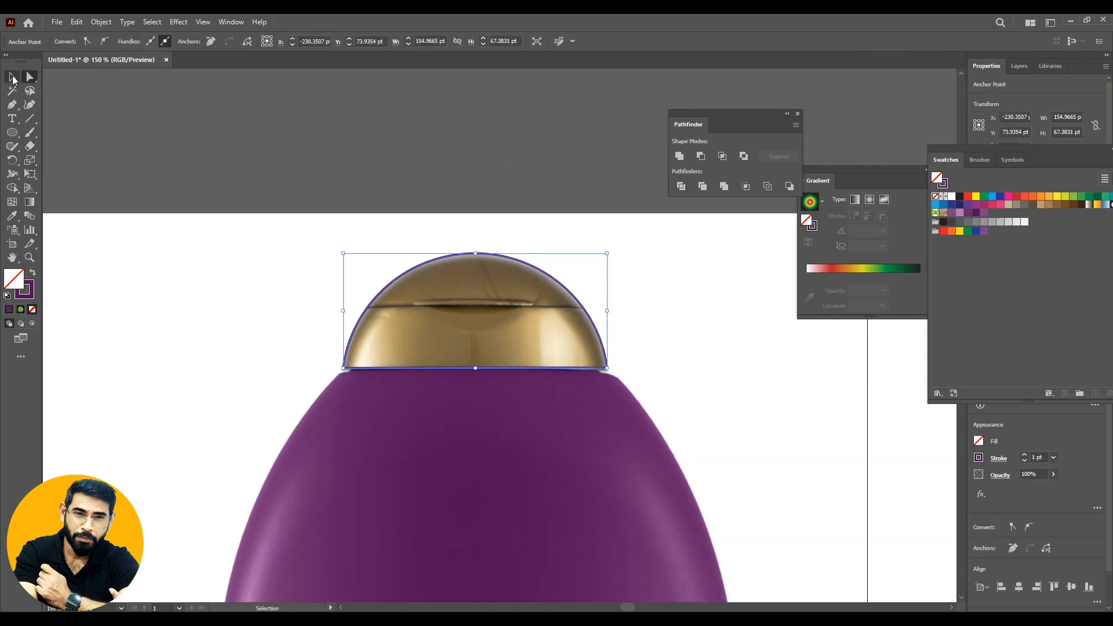
pyautogui.moveTo(540, 272); pyautogui.dragTo(795, 255)
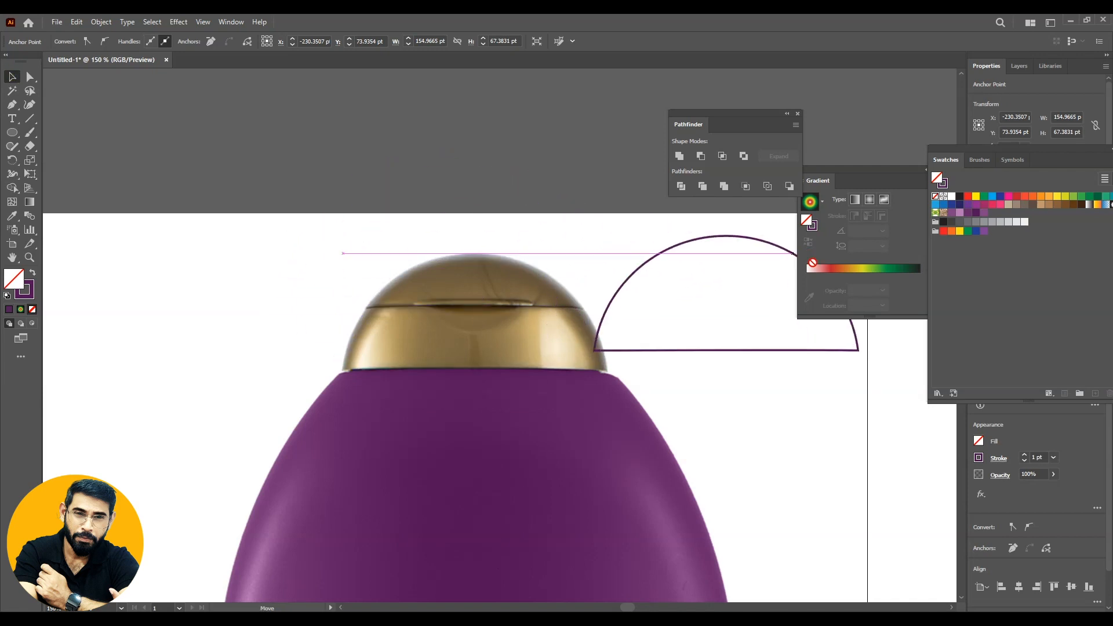
pyautogui.hotkey('ctrl', 'z')
pyautogui.moveTo(544, 369); pyautogui.dragTo(373, 358)
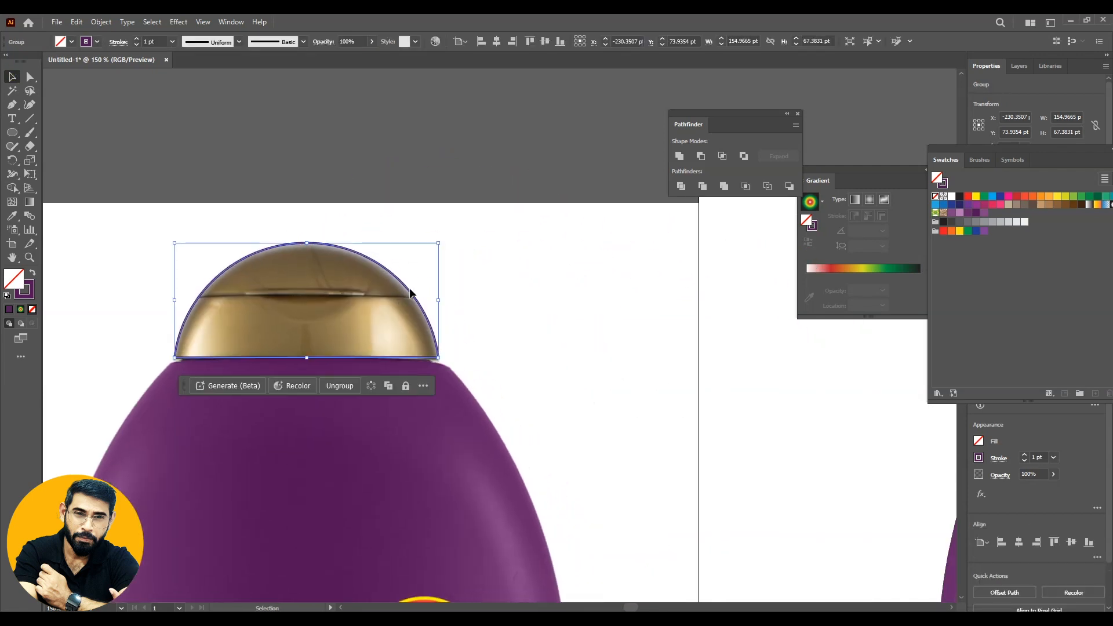
pyautogui.moveTo(402, 281); pyautogui.dragTo(697, 287)
pyautogui.click(703, 450)
pyautogui.moveTo(687, 440); pyautogui.dragTo(638, 394)
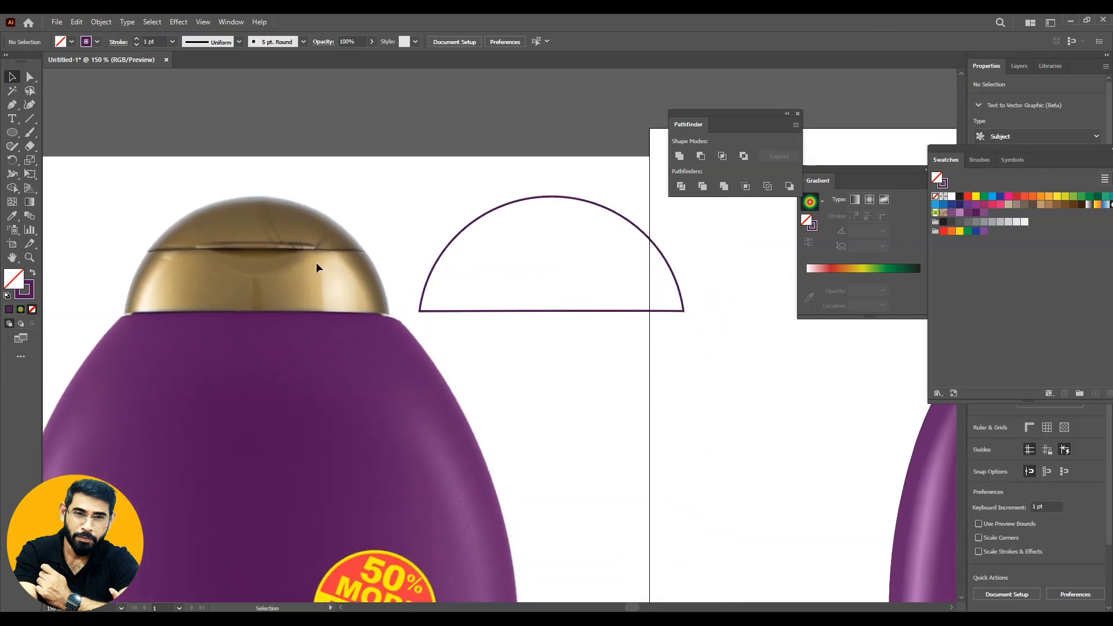
# - Sample the grey at the cap's left edge, save it as a swatch, and sample the dark gold-brown beside it
pyautogui.click(12, 215)
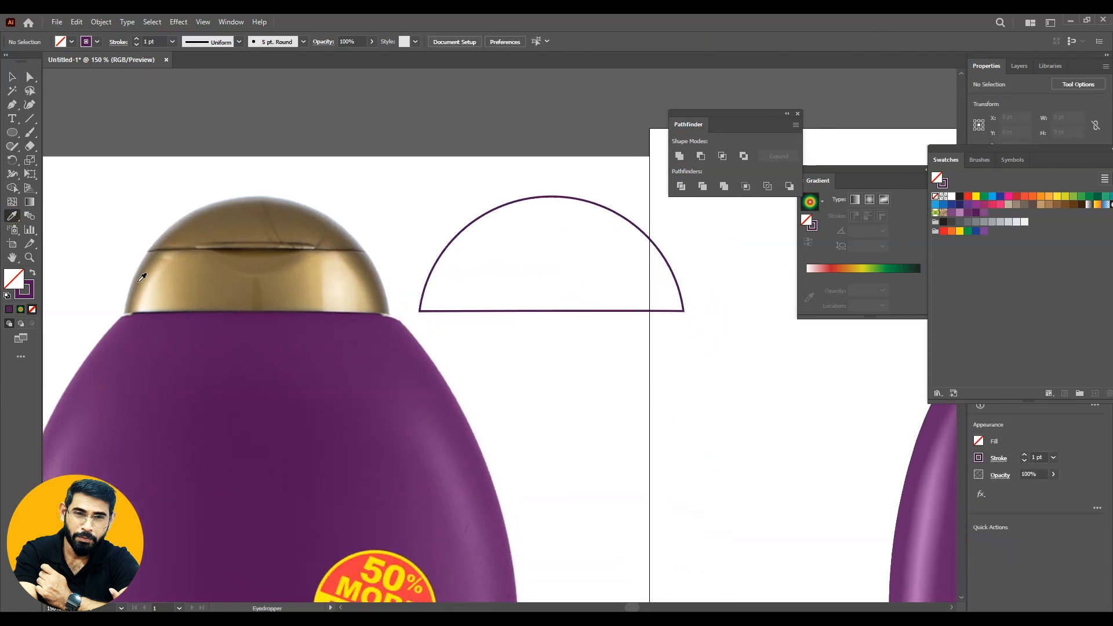
pyautogui.click(139, 273)
pyautogui.moveTo(129, 311); pyautogui.dragTo(1010, 237)
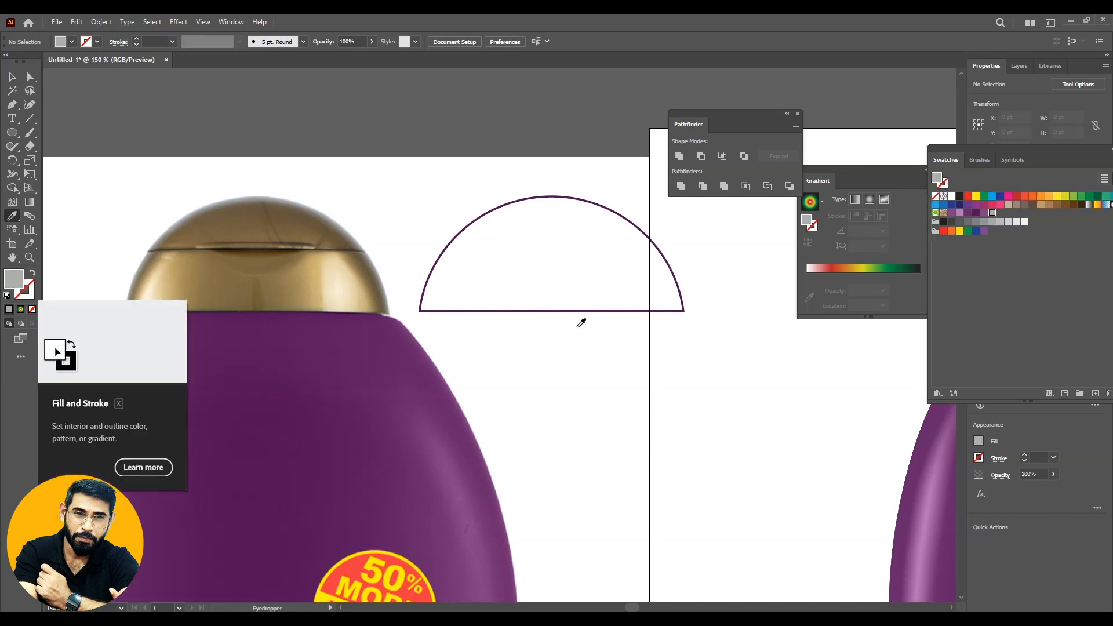
pyautogui.click(140, 276)
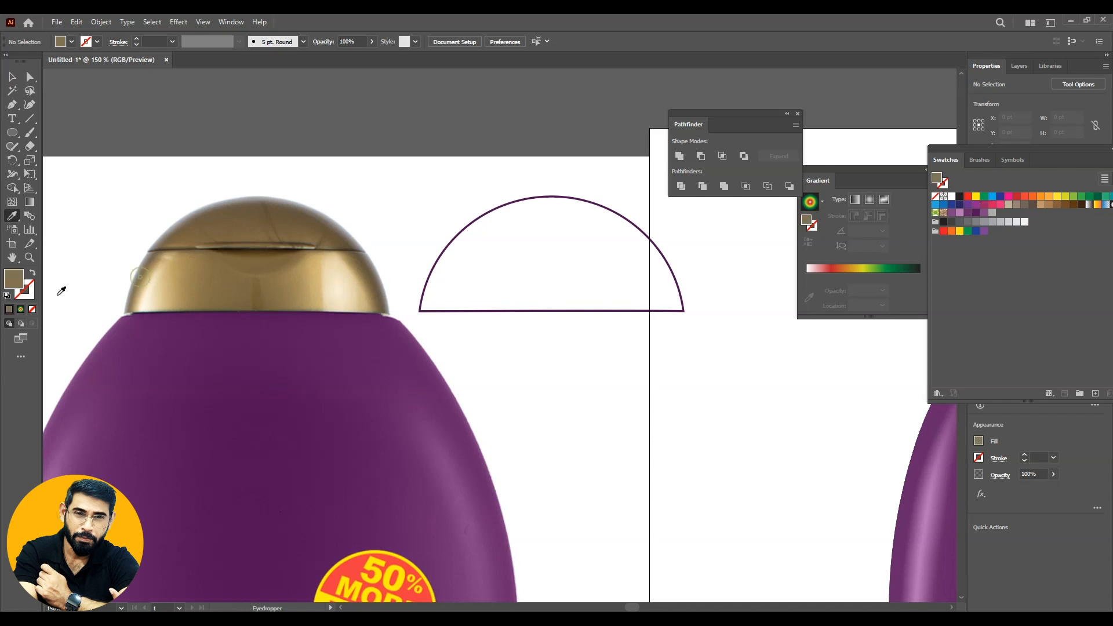
# - Sample the dark edge, cream highlight, tan and brown tones from the reference bottle cap and save each as a swatch
pyautogui.moveTo(16, 284); pyautogui.dragTo(1018, 215)
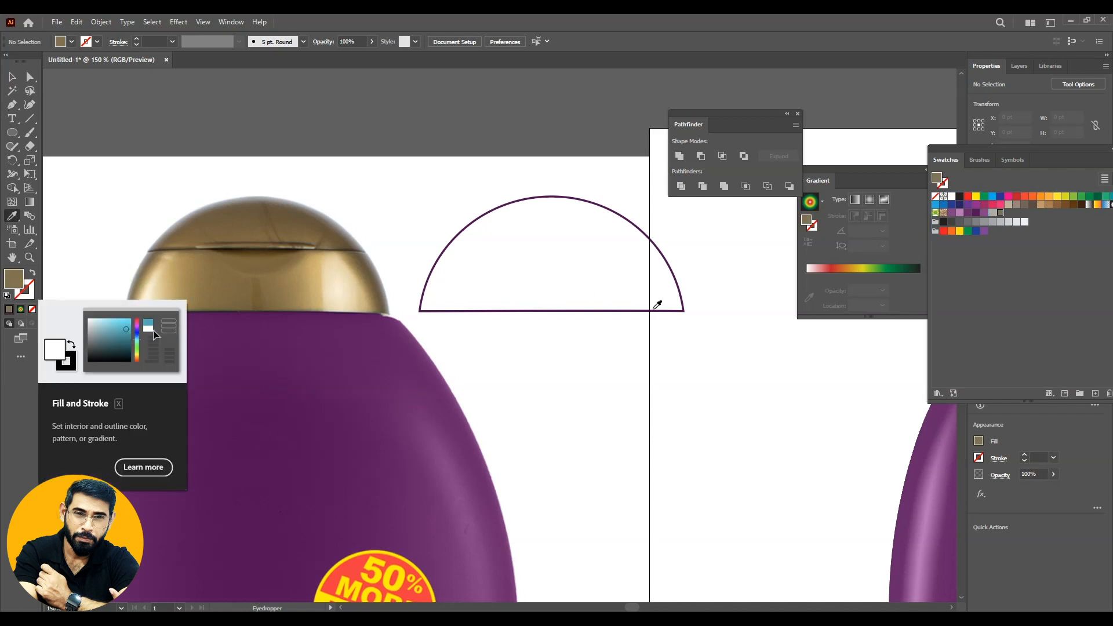
pyautogui.click(152, 296)
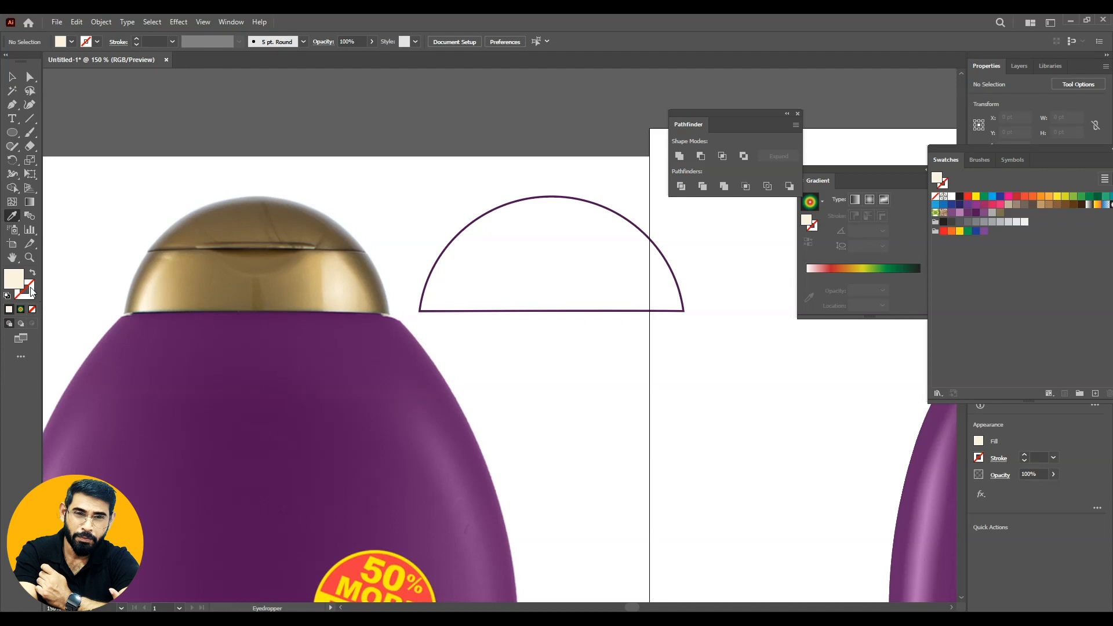
pyautogui.moveTo(10, 281); pyautogui.dragTo(1009, 216)
pyautogui.click(180, 285)
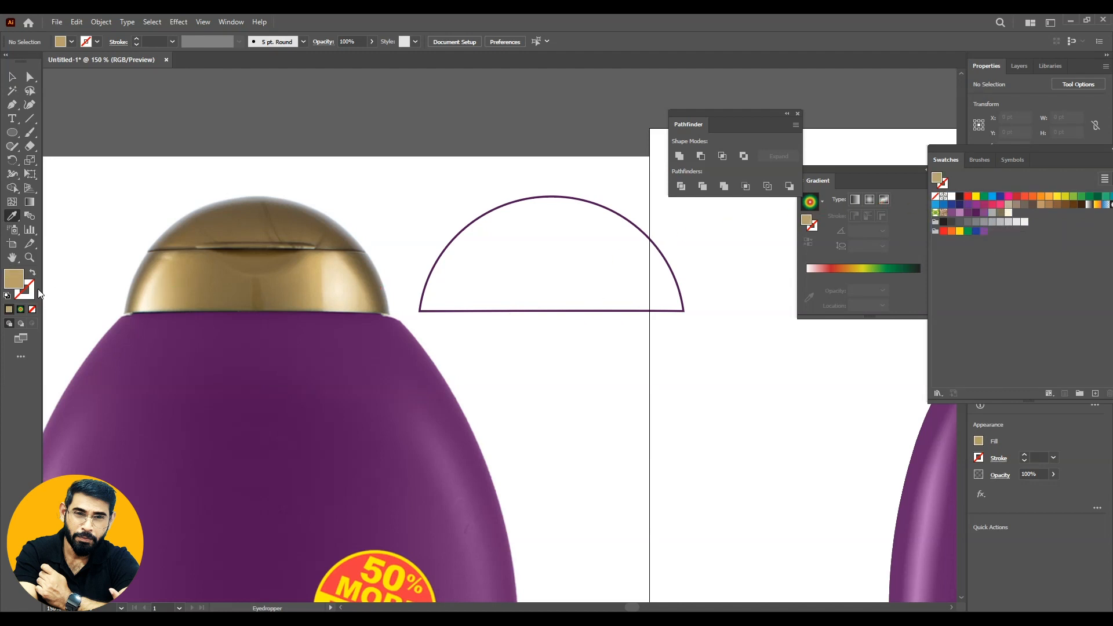
pyautogui.moveTo(114, 309); pyautogui.dragTo(1041, 219)
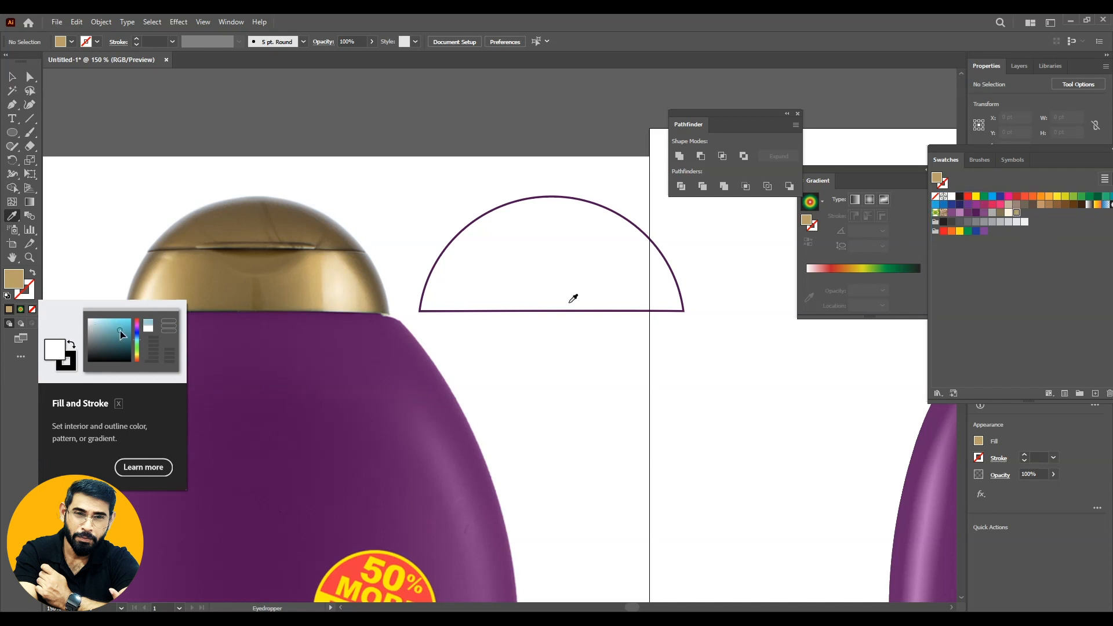
pyautogui.click(248, 297)
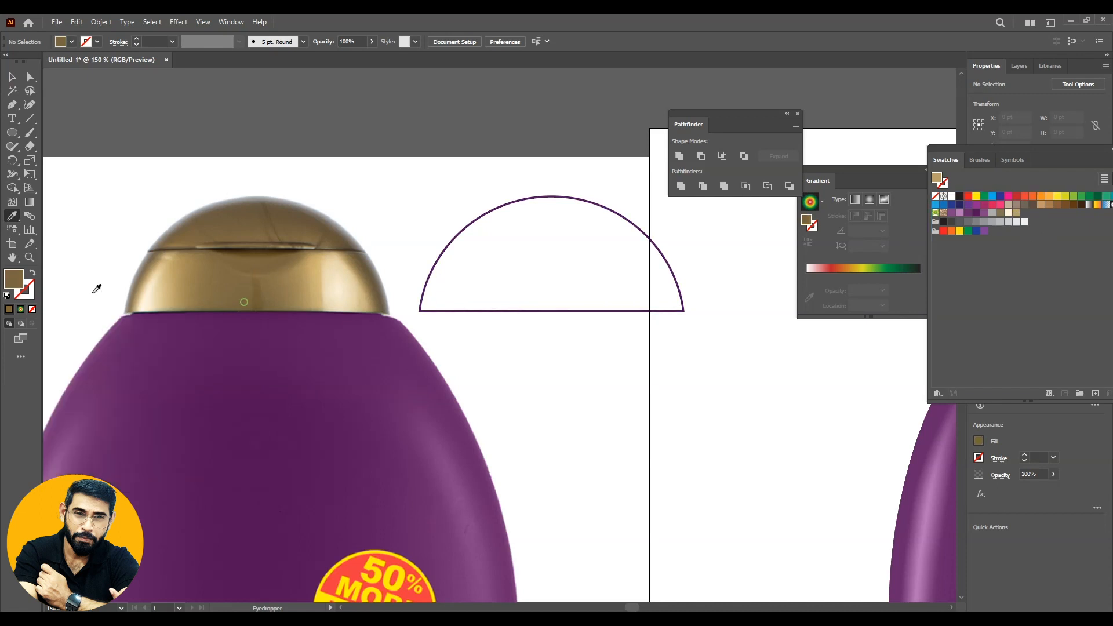
pyautogui.moveTo(12, 283); pyautogui.dragTo(1045, 221)
# - Fill the half-dome cap outline beside the bottle with the sampled tan swatch
pyautogui.click(12, 76)
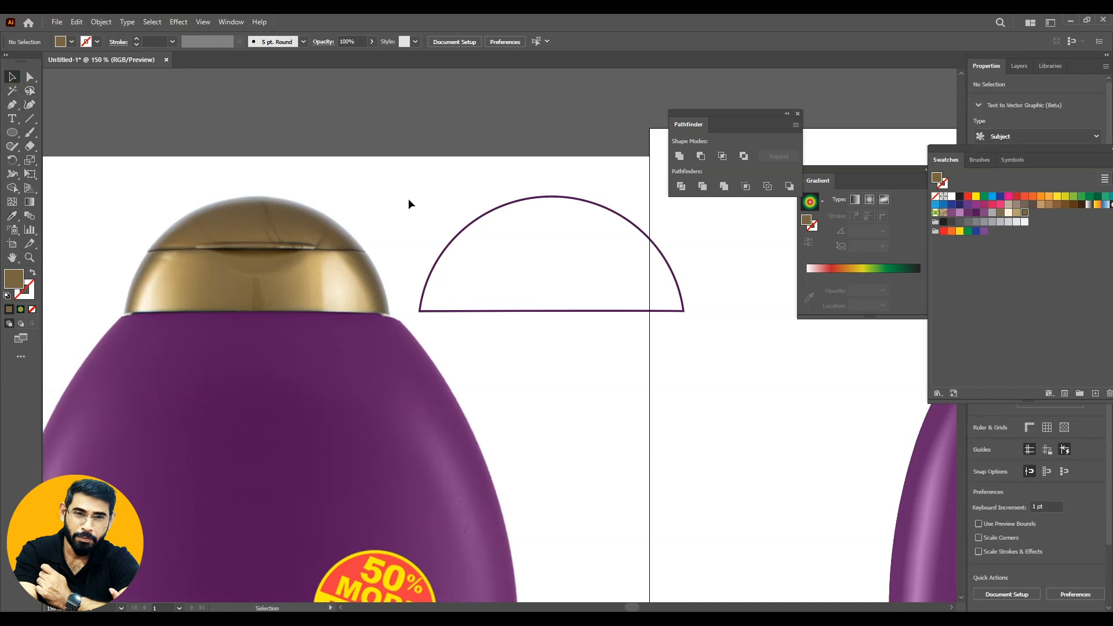
pyautogui.moveTo(408, 198); pyautogui.dragTo(488, 279)
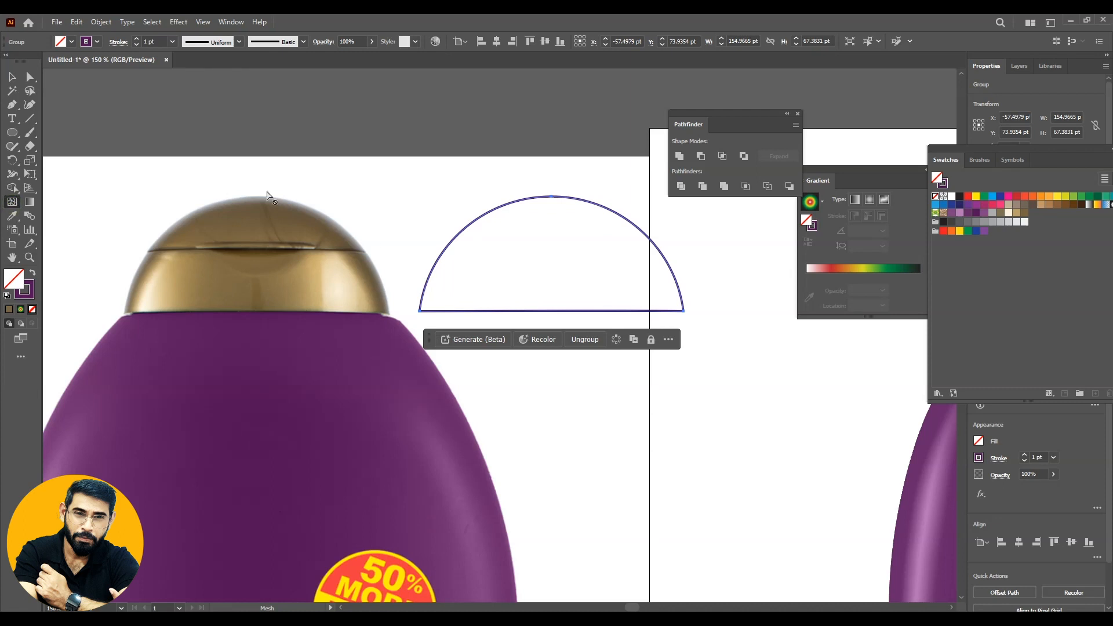
pyautogui.click(1016, 213)
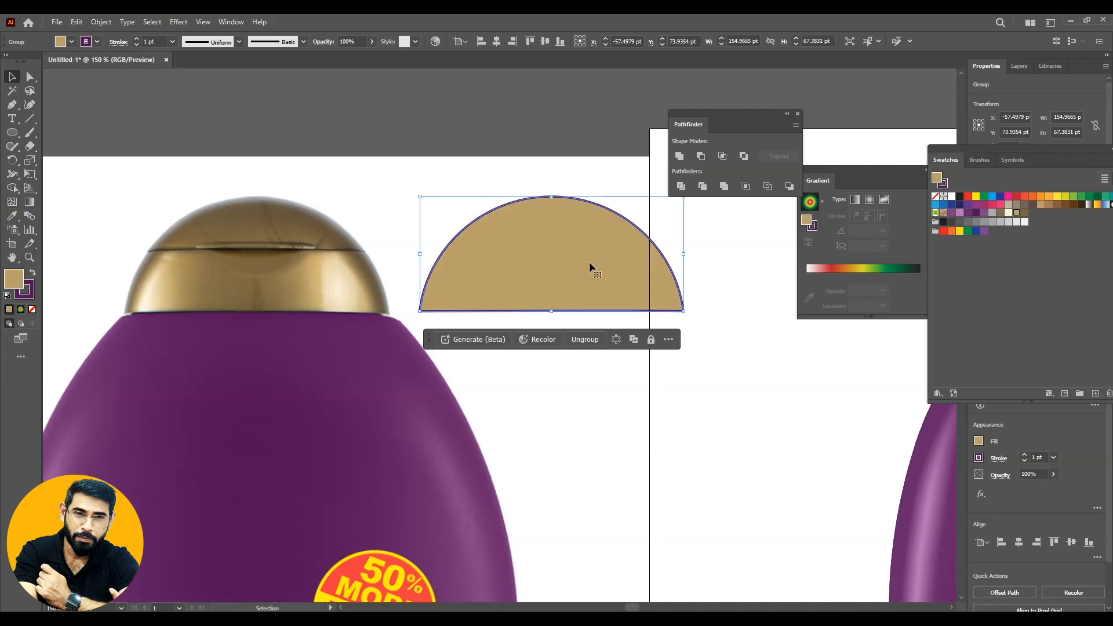
# - Add four vertical gradient mesh lines along the left part of the tan dome's bottom edge with the Mesh tool
pyautogui.click(12, 201)
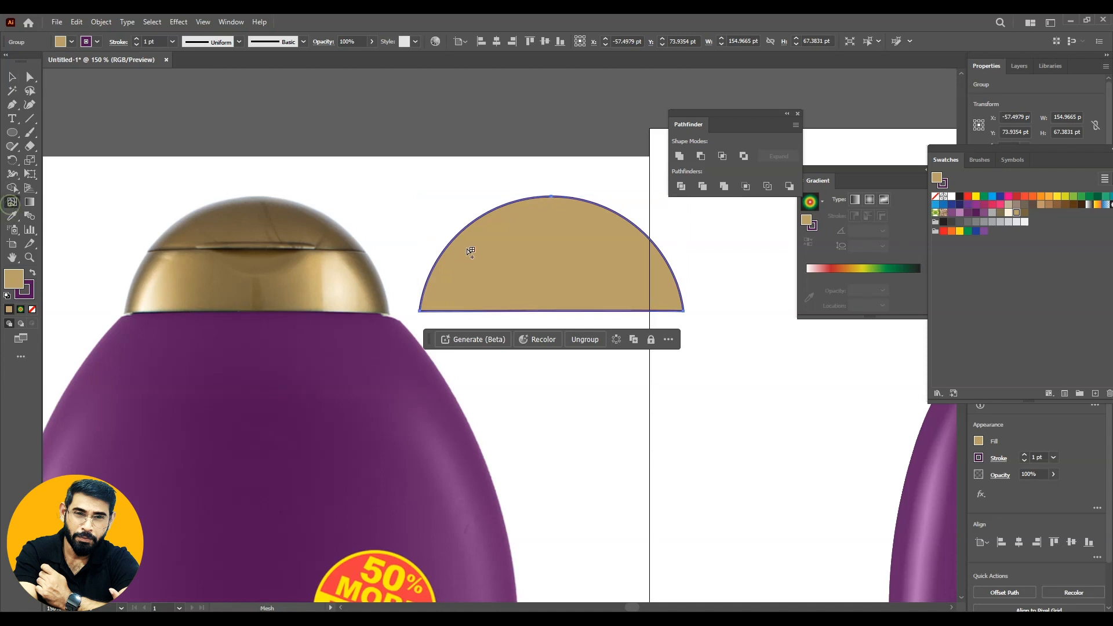
pyautogui.click(431, 313)
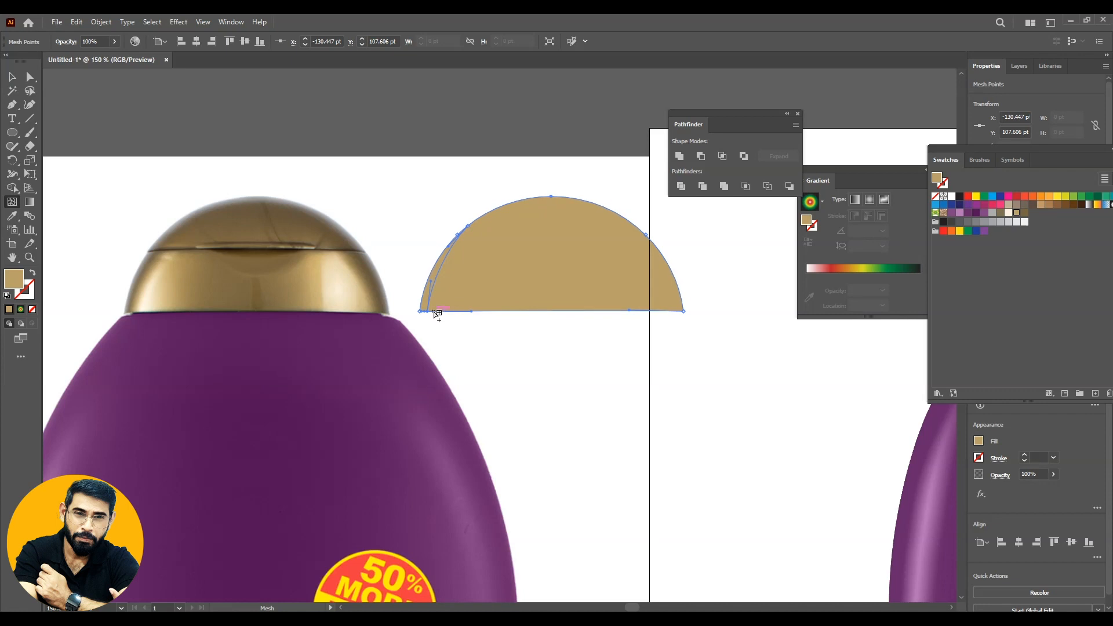
pyautogui.click(436, 312)
pyautogui.click(450, 311)
pyautogui.click(475, 311)
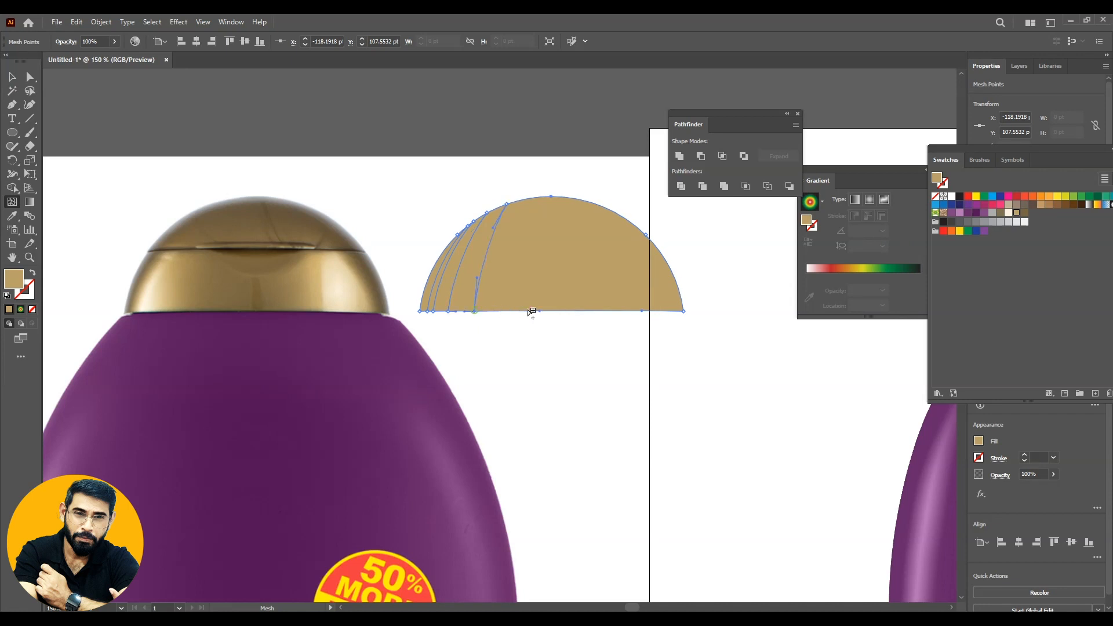
# - Add four more vertical mesh lines along the dome's base, from its centre to near its right end, removing a misplaced one
pyautogui.click(558, 310)
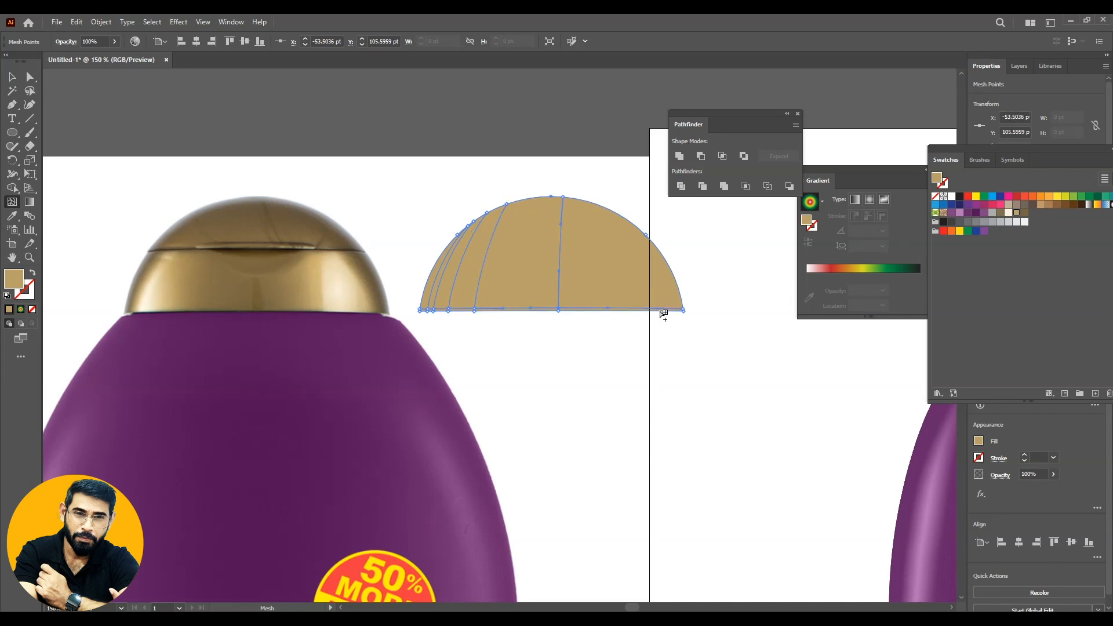
pyautogui.keyDown('alt'); pyautogui.click(558, 313); pyautogui.keyUp('alt')
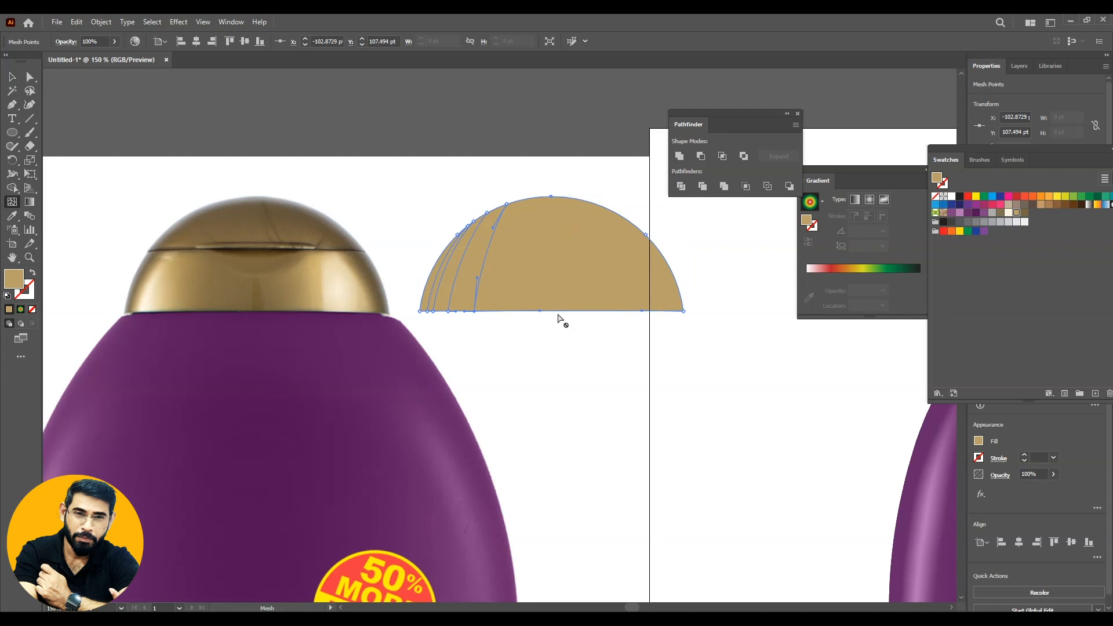
pyautogui.click(551, 311)
pyautogui.click(609, 312)
pyautogui.click(649, 311)
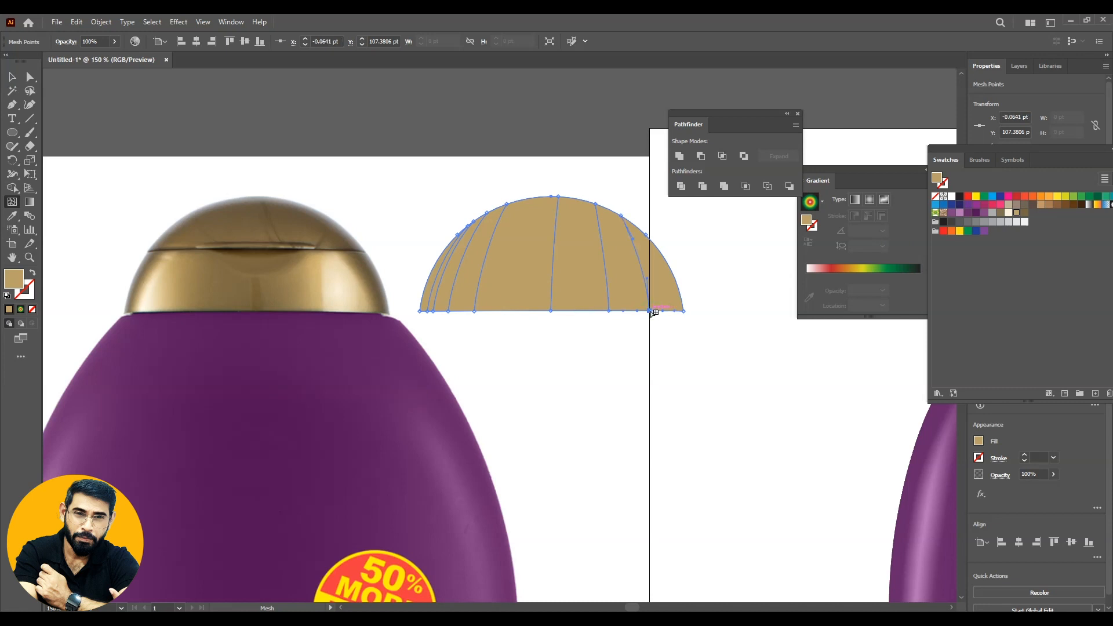
pyautogui.click(670, 311)
# - Color the base and upper mesh points just inside the dome's left edge with the R=128 G=114 B=81 swatch
pyautogui.click(30, 78)
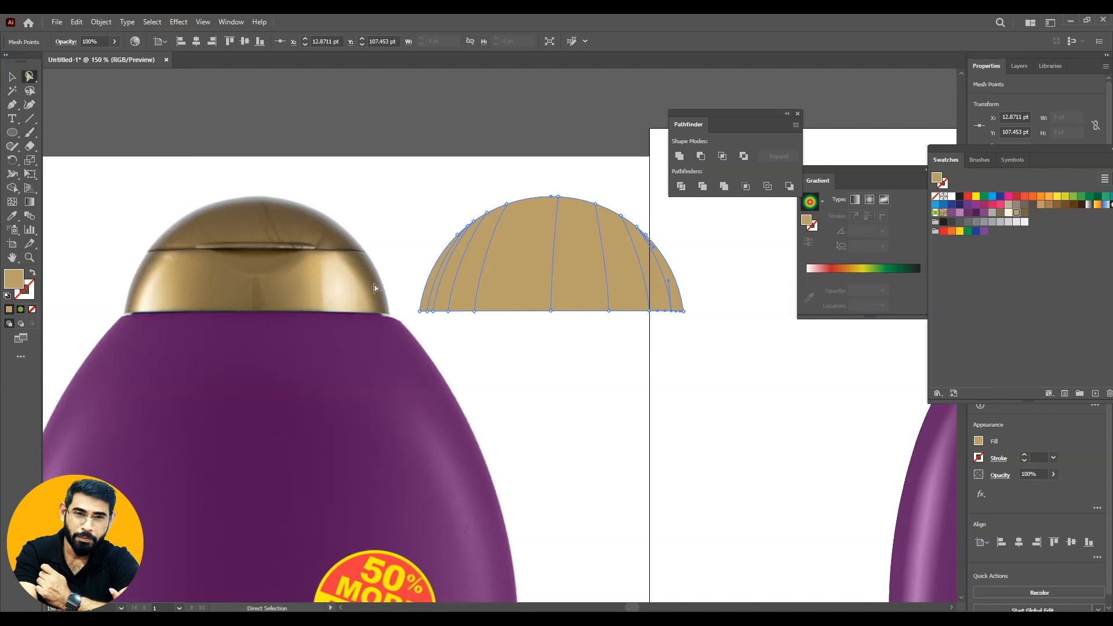
pyautogui.click(426, 313)
pyautogui.click(999, 214)
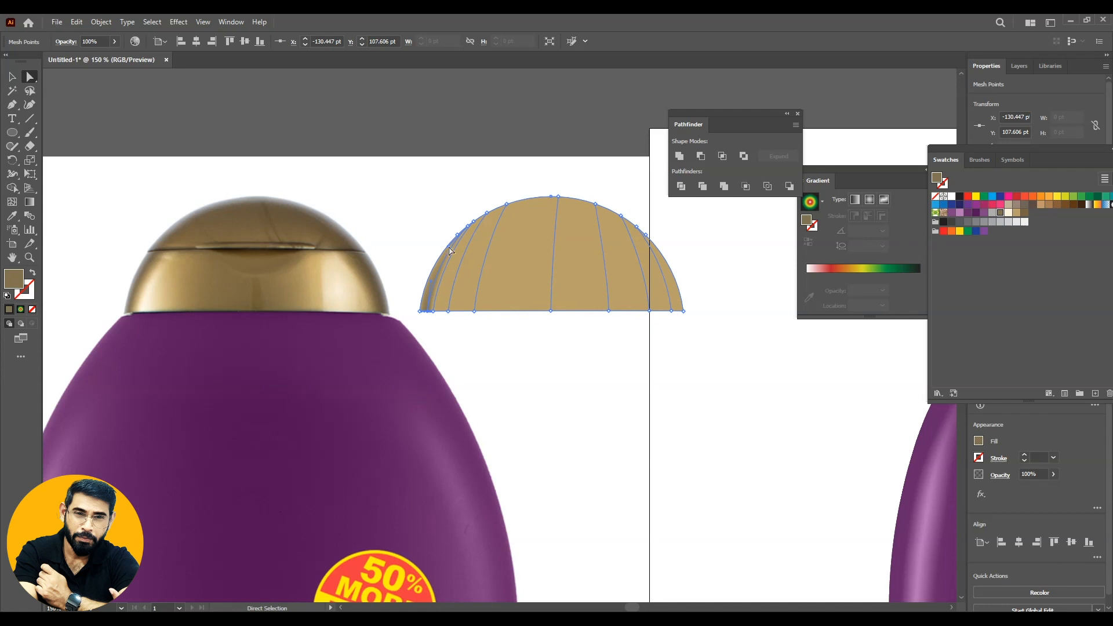
pyautogui.click(470, 234)
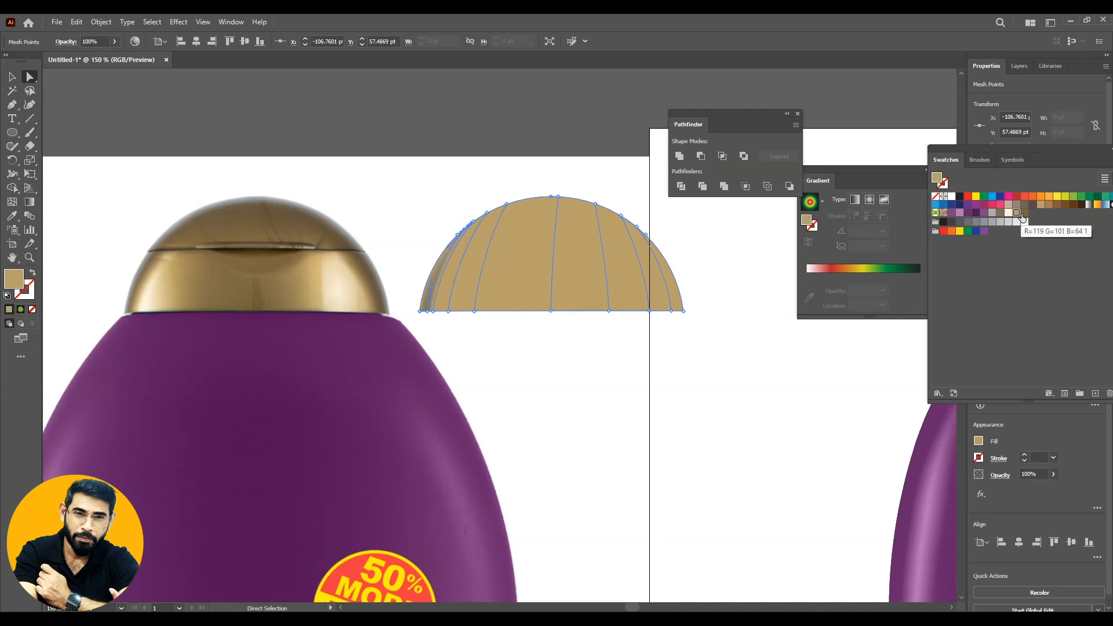
pyautogui.click(1000, 212)
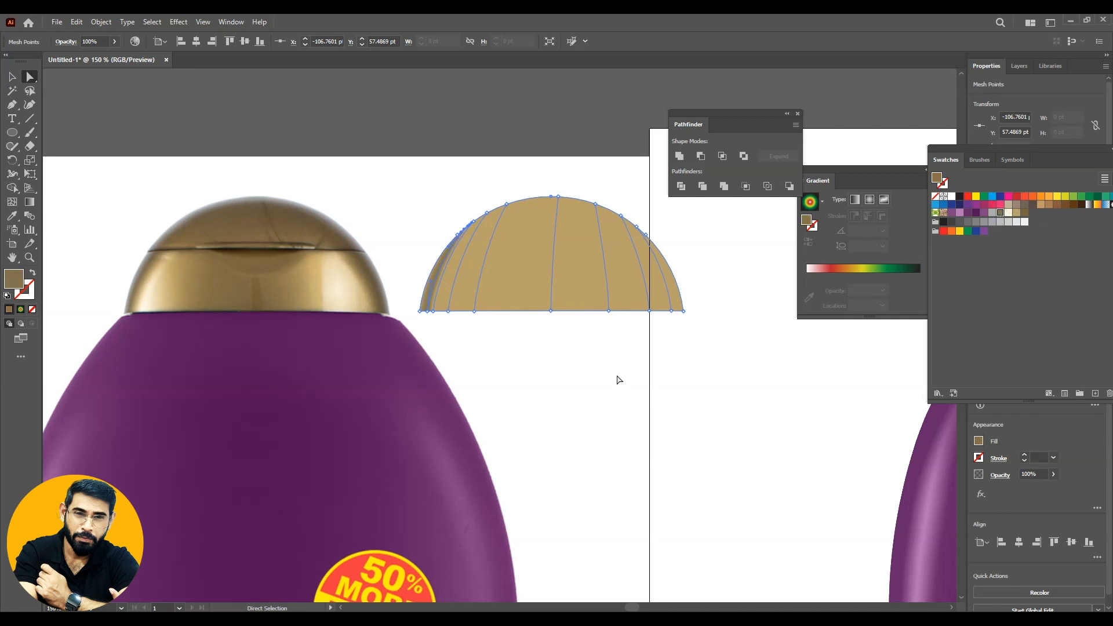
pyautogui.click(617, 377)
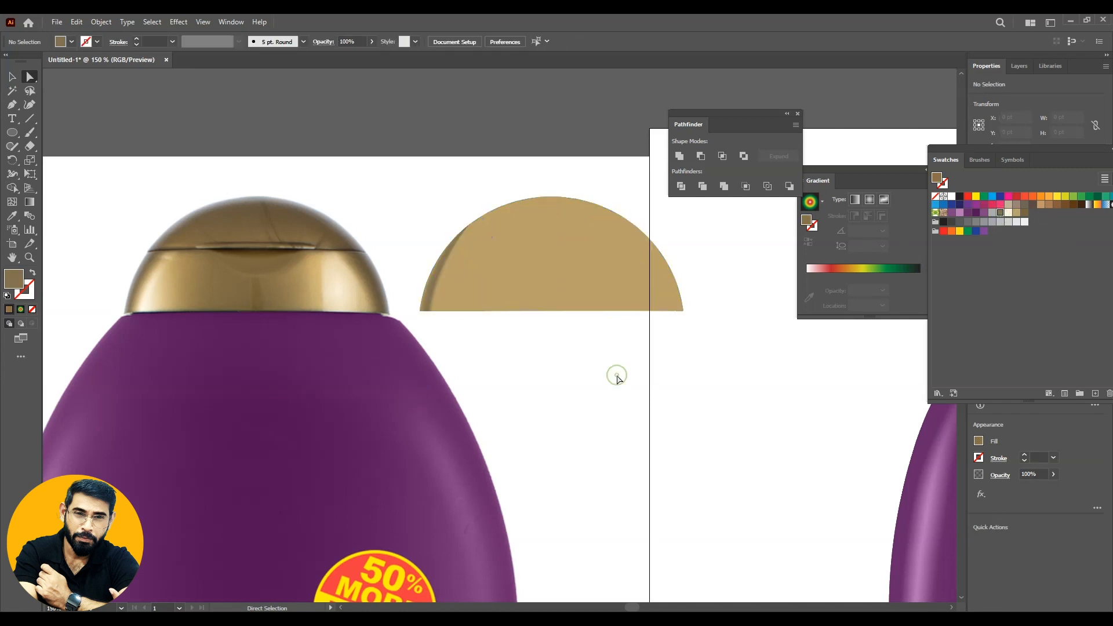
# - Apply the light gray swatch to the outermost lower and upper mesh points on the dome's left edge
pyautogui.click(421, 311)
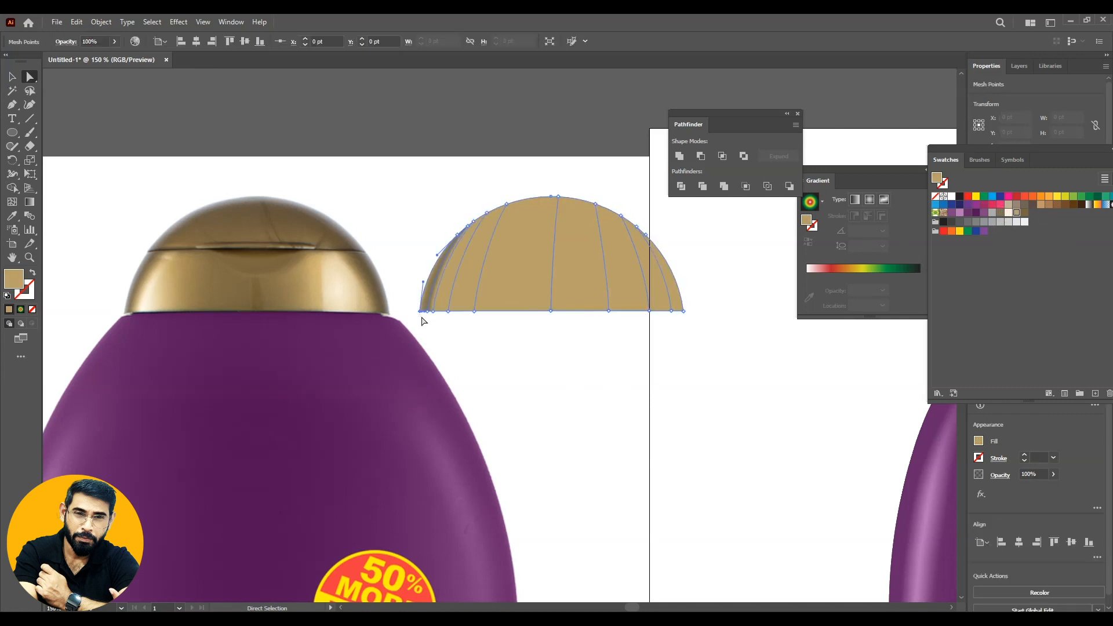
pyautogui.click(991, 214)
pyautogui.moveTo(449, 226); pyautogui.dragTo(459, 239)
pyautogui.click(992, 214)
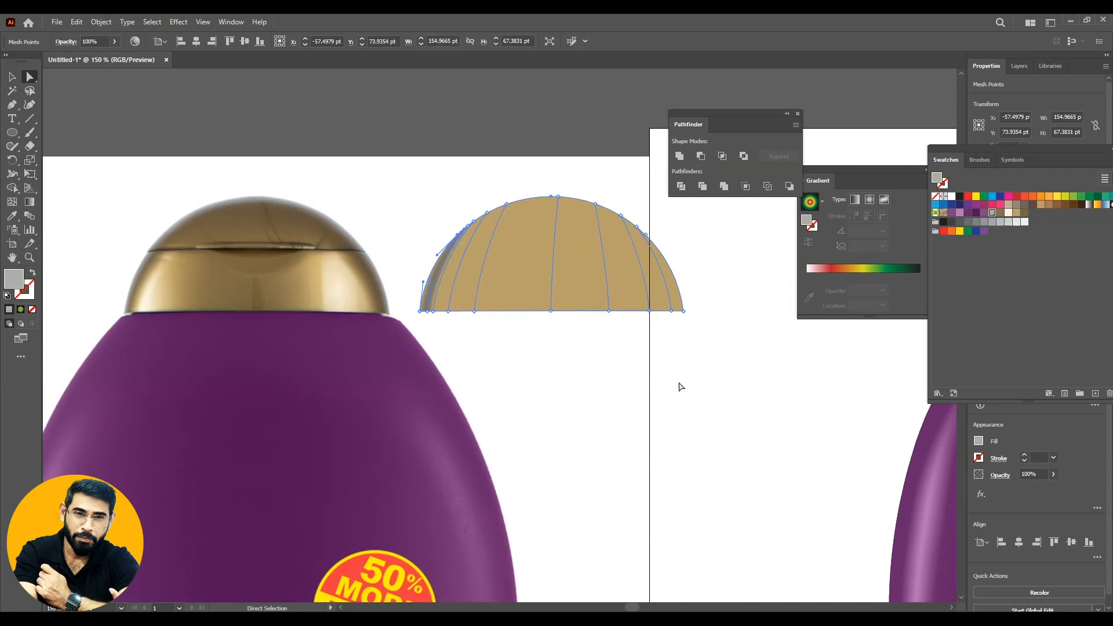
pyautogui.click(679, 384)
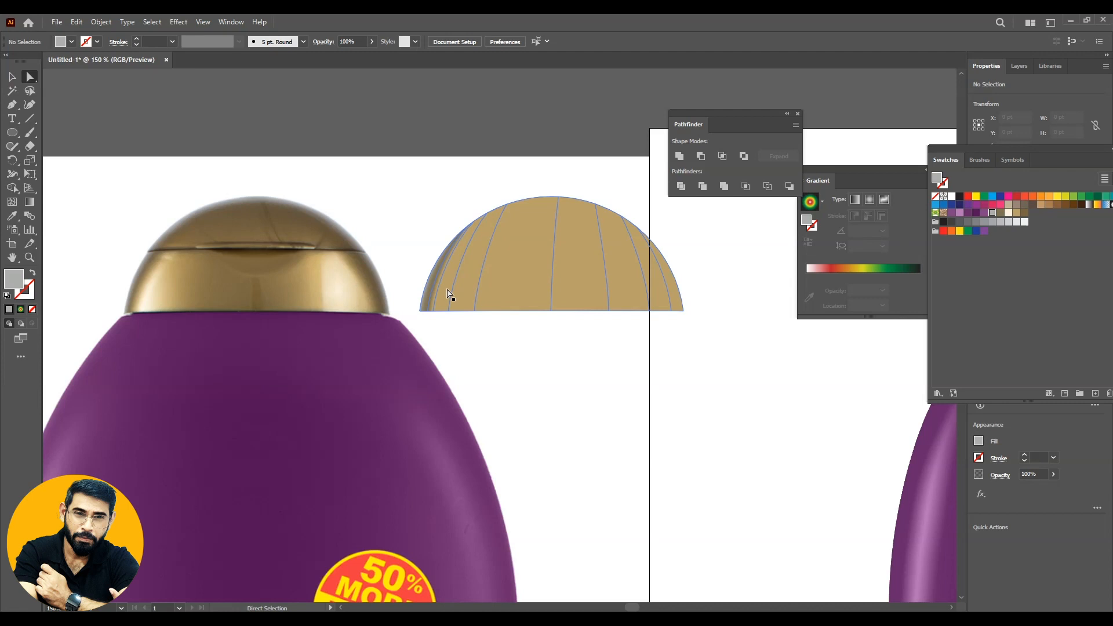
# - Color the base point of the third added mesh line from the dome's left edge with the sampled cream swatch
pyautogui.click(436, 312)
pyautogui.moveTo(436, 313); pyautogui.dragTo(448, 314)
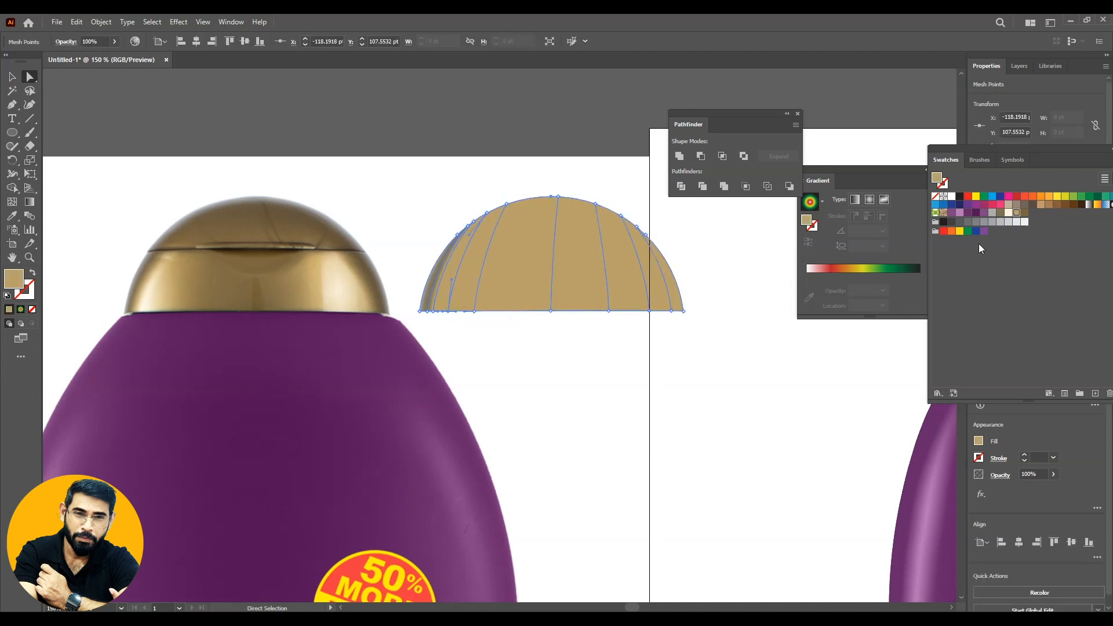
pyautogui.click(1008, 214)
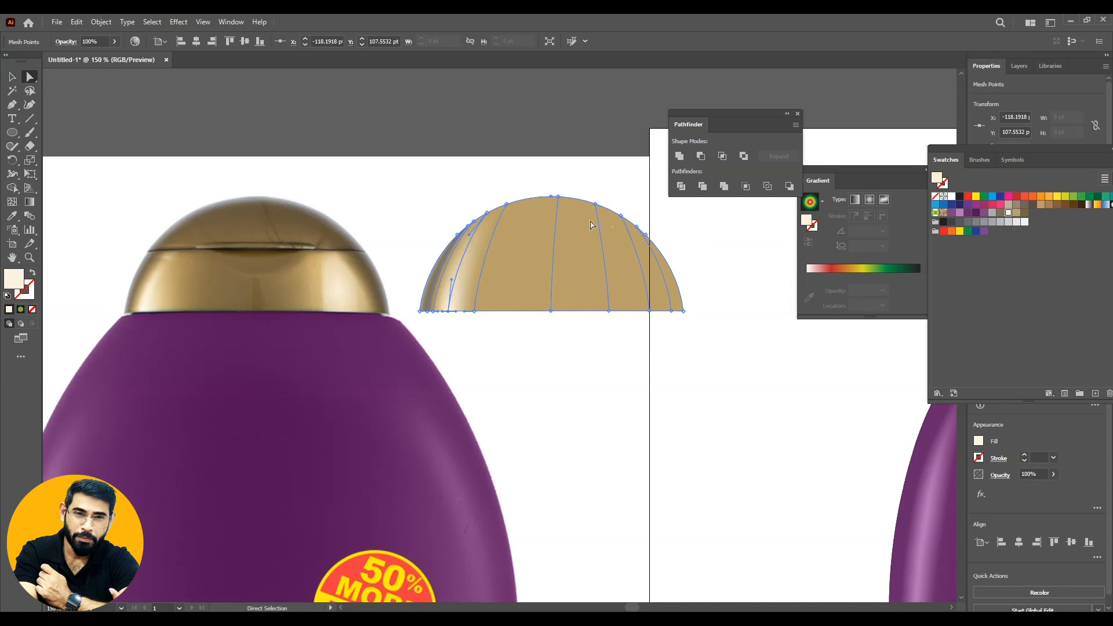
pyautogui.click(581, 432)
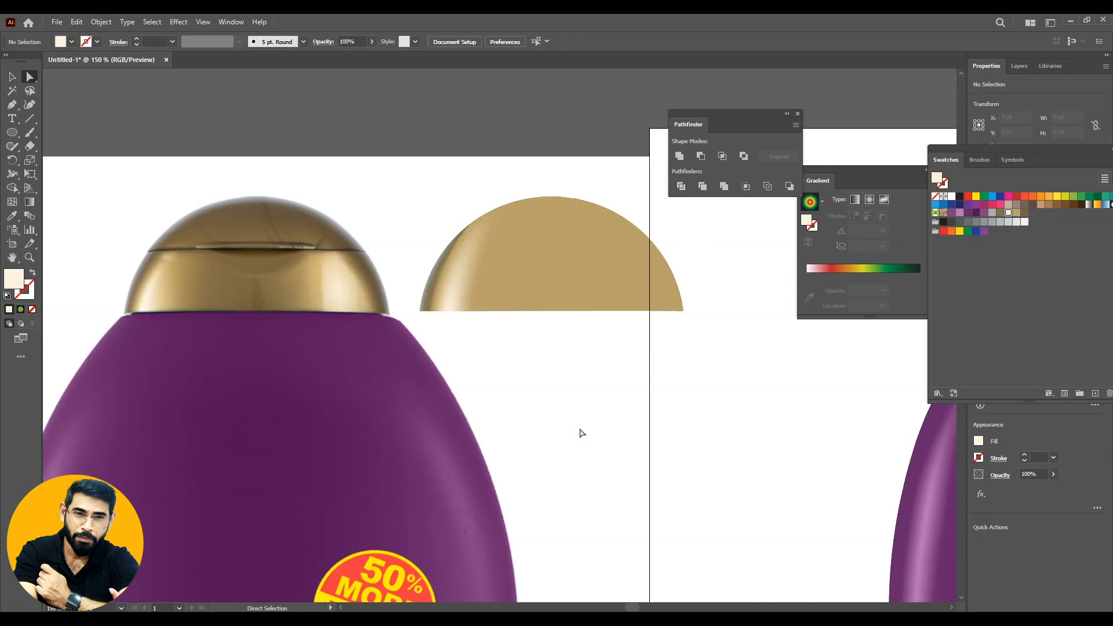
# - Color the dome's centre base mesh point with the R=128 G=114 B=81 swatch and the right highlight's base point with cream
pyautogui.click(522, 312)
pyautogui.moveTo(528, 342); pyautogui.dragTo(560, 294)
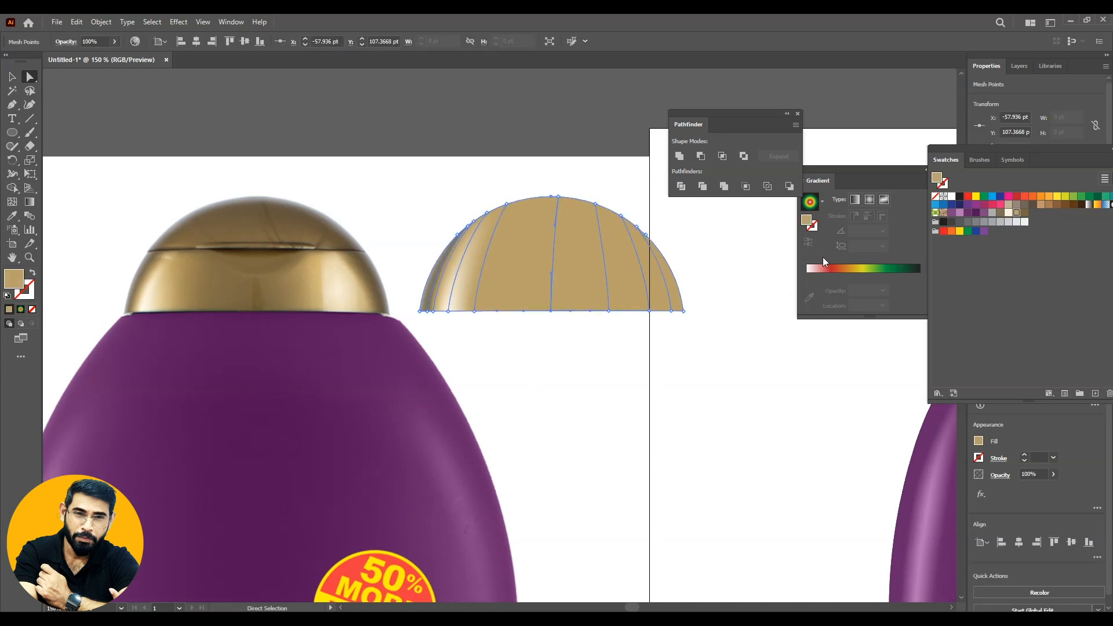
pyautogui.click(1001, 214)
pyautogui.click(649, 312)
pyautogui.click(1009, 213)
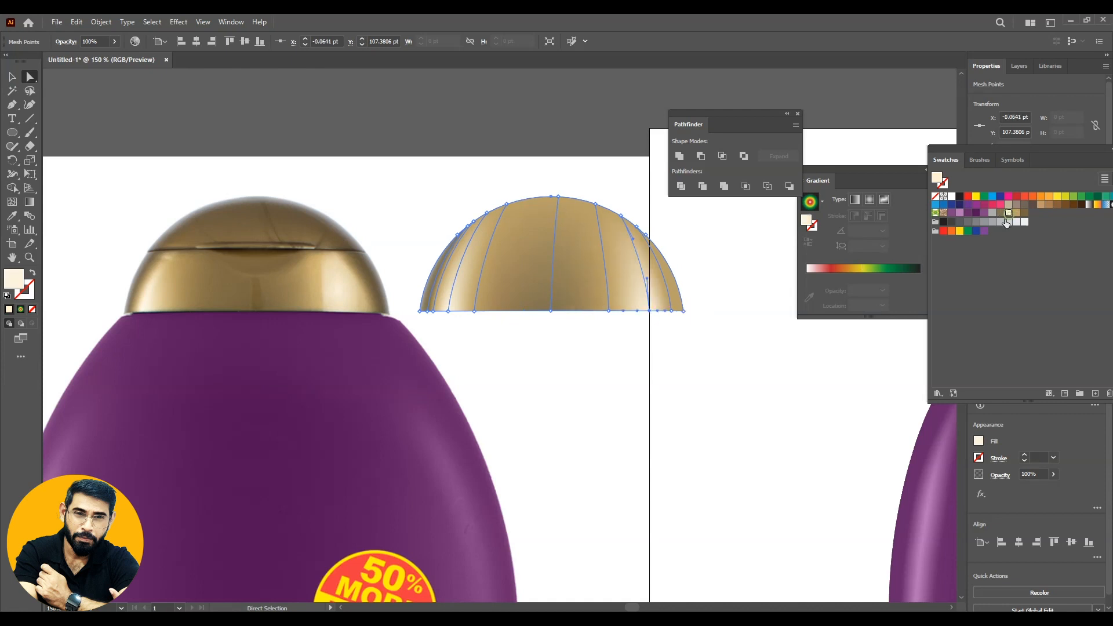
# - Color the base and upper mesh points just inside the dome's right edge with the R=128 G=114 B=81 swatch
pyautogui.click(670, 311)
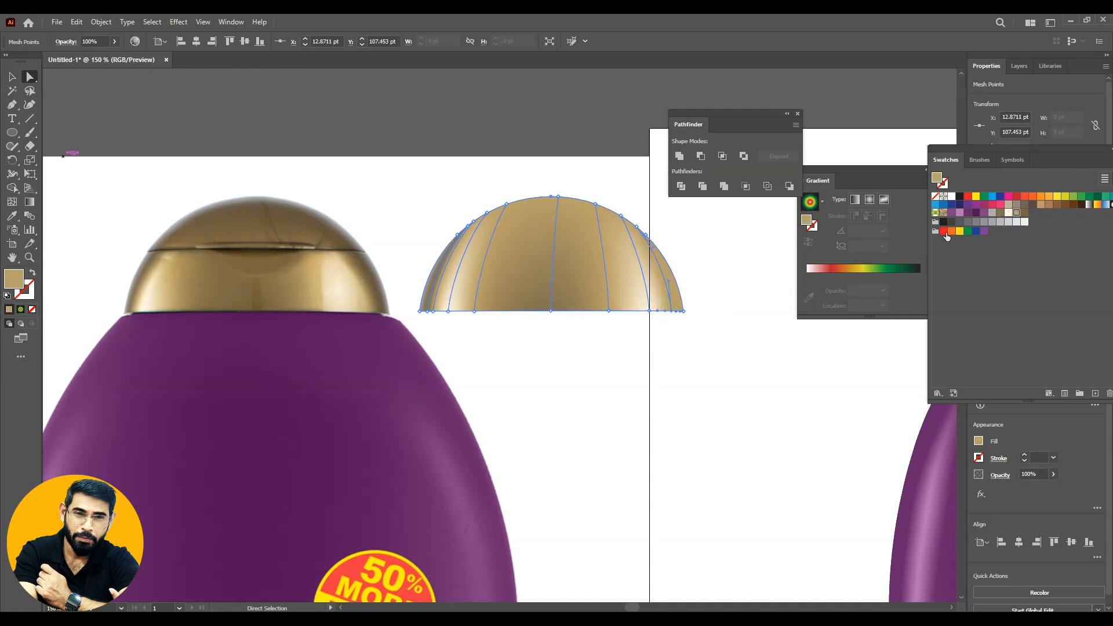
pyautogui.click(999, 213)
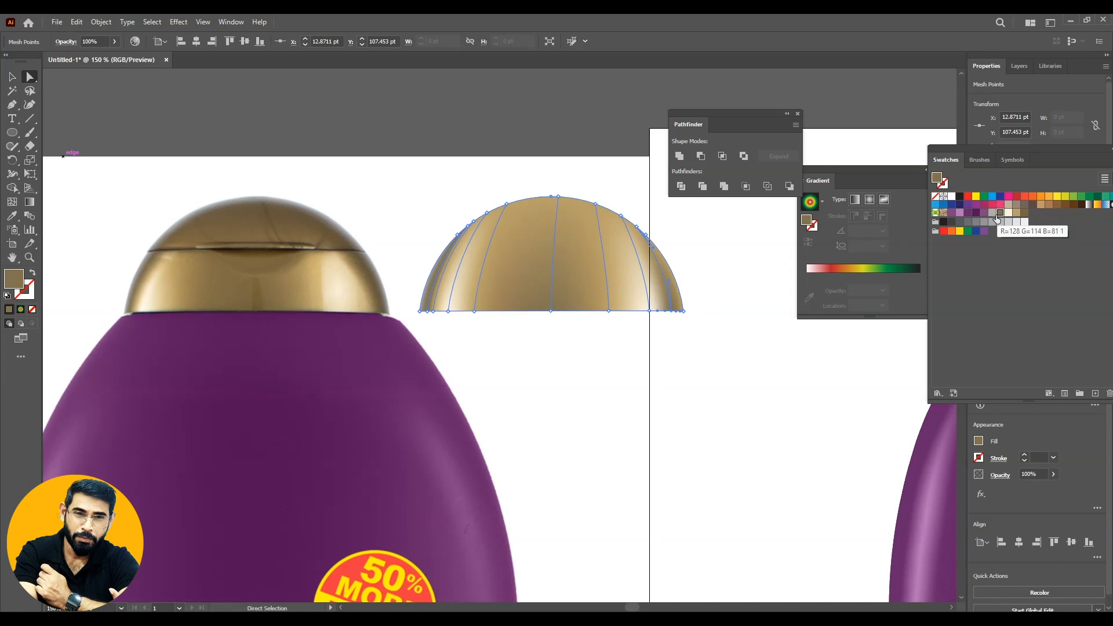
pyautogui.click(640, 232)
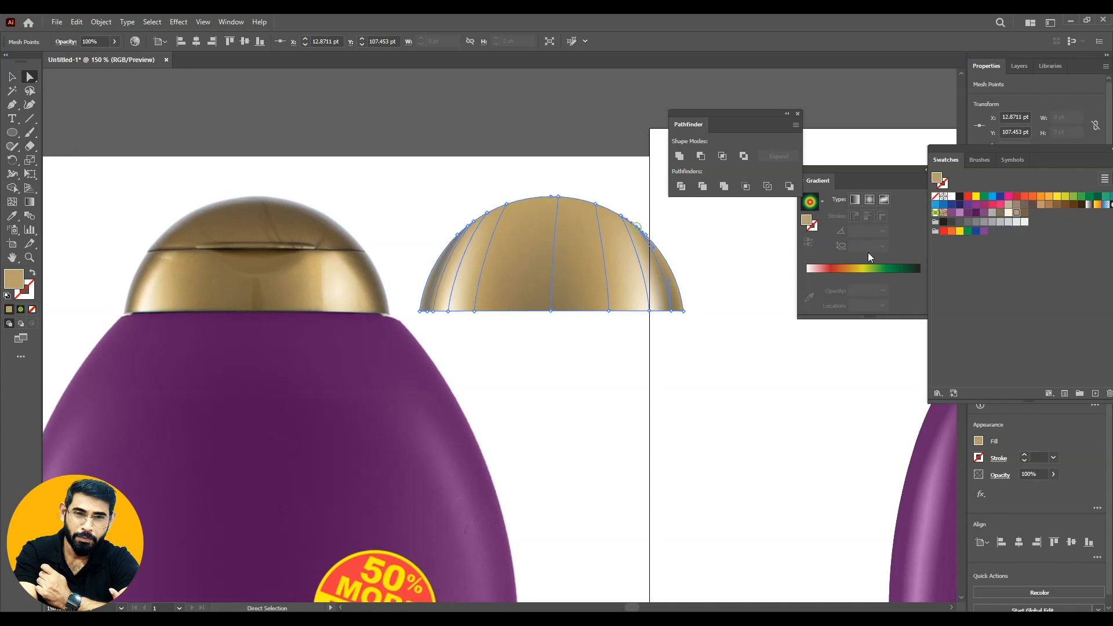
pyautogui.click(999, 214)
# - Apply the light gray swatch to the mesh point at the dome's bottom-right corner and deselect the dome
pyautogui.moveTo(732, 280); pyautogui.dragTo(675, 323)
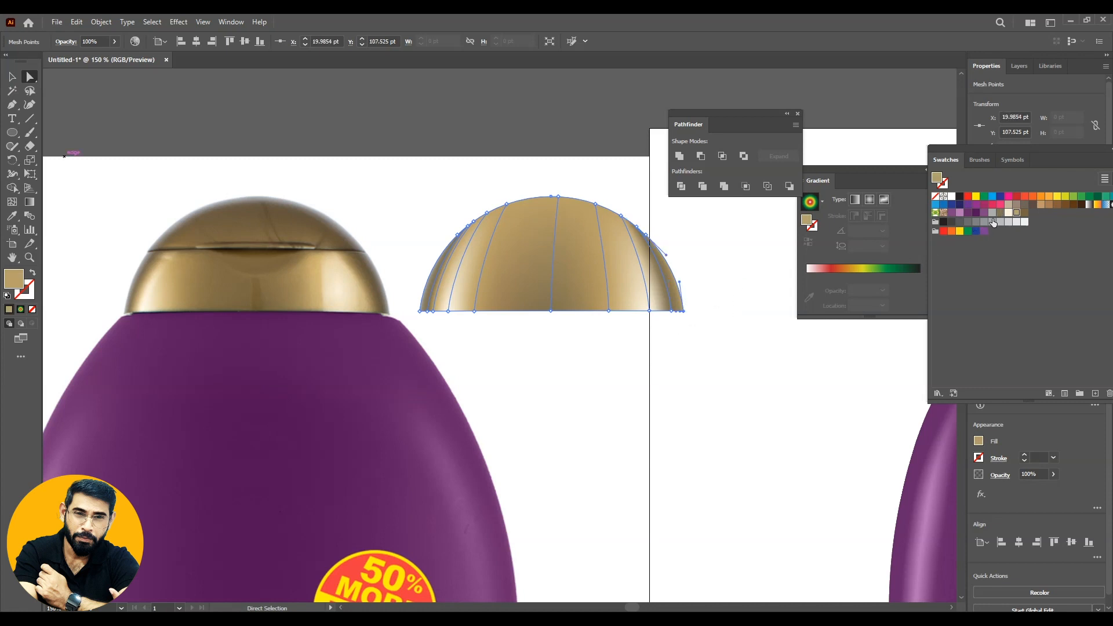
pyautogui.click(991, 213)
pyautogui.click(11, 77)
pyautogui.click(549, 329)
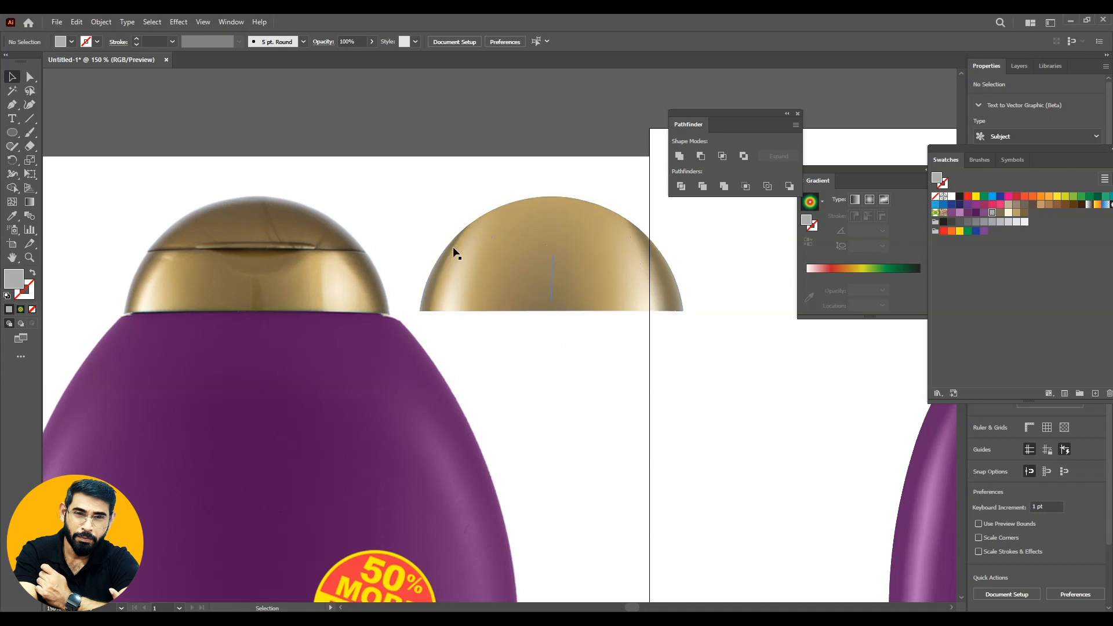
# - Add two horizontal mesh lines near the top of the dome by placing points on its central vertical mesh line
pyautogui.click(530, 216)
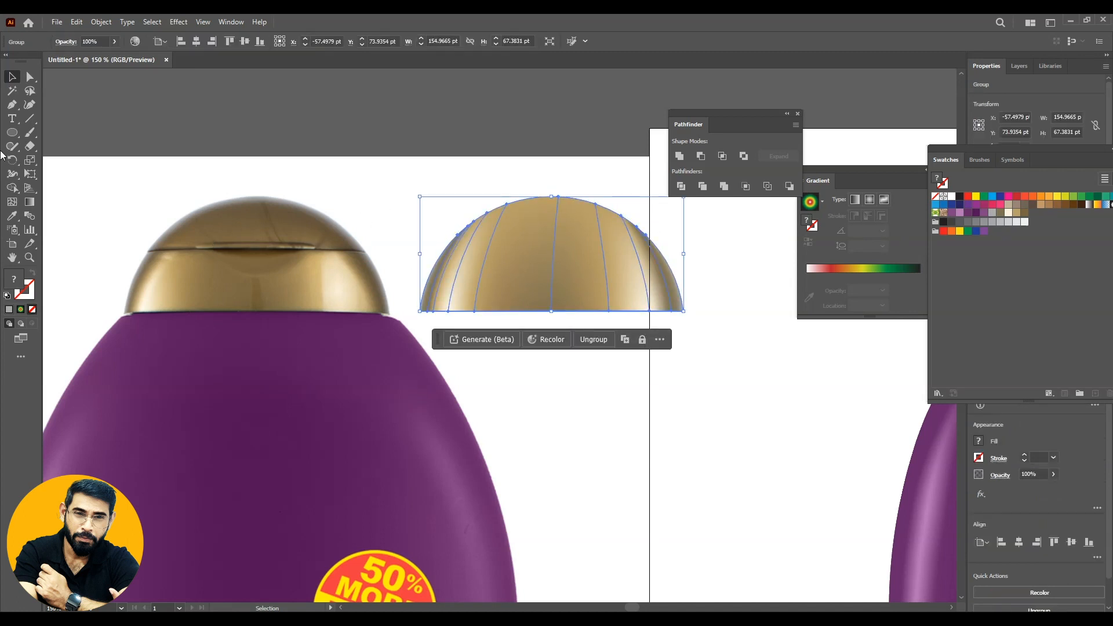
pyautogui.click(12, 202)
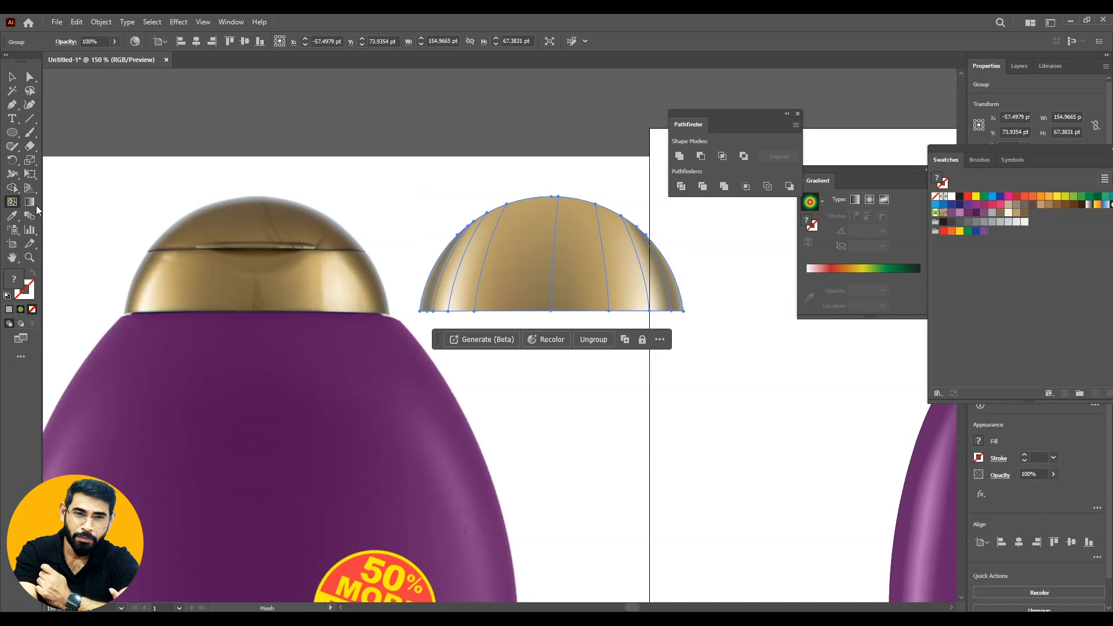
pyautogui.click(557, 215)
pyautogui.click(558, 207)
pyautogui.click(30, 76)
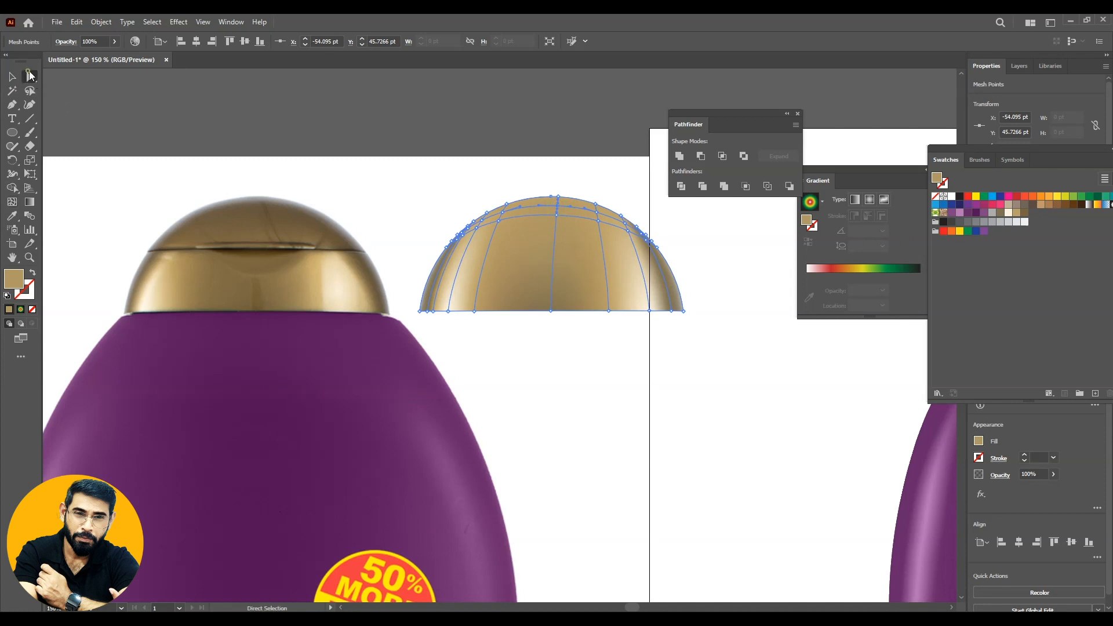
# - Apply the dark brown swatch to the centre mesh point and its left neighbour on the dome's uppermost inner horizontal mesh line
pyautogui.click(557, 205)
pyautogui.click(999, 213)
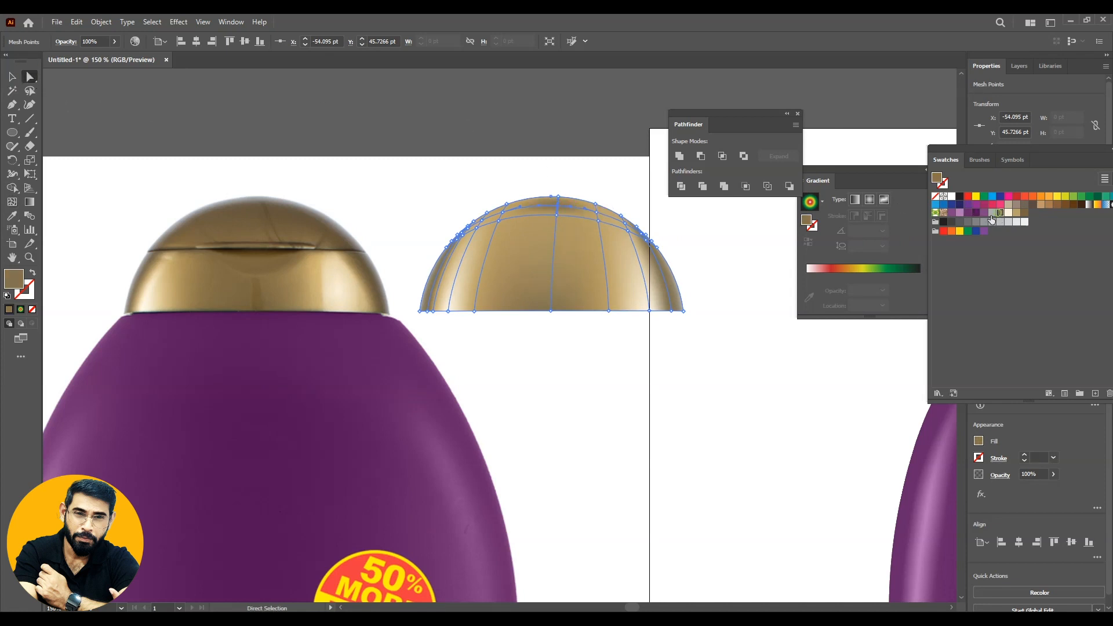
pyautogui.click(503, 212)
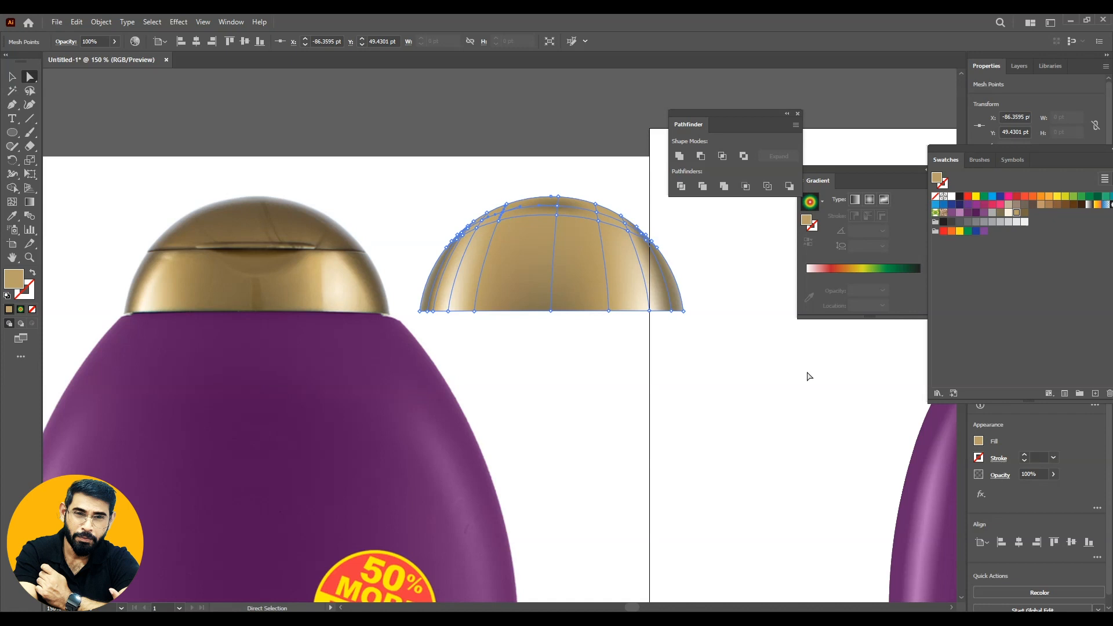
pyautogui.hotkey('ctrl', '=')
pyautogui.hotkey('ctrl', '=')
pyautogui.hotkey('ctrl', '=')
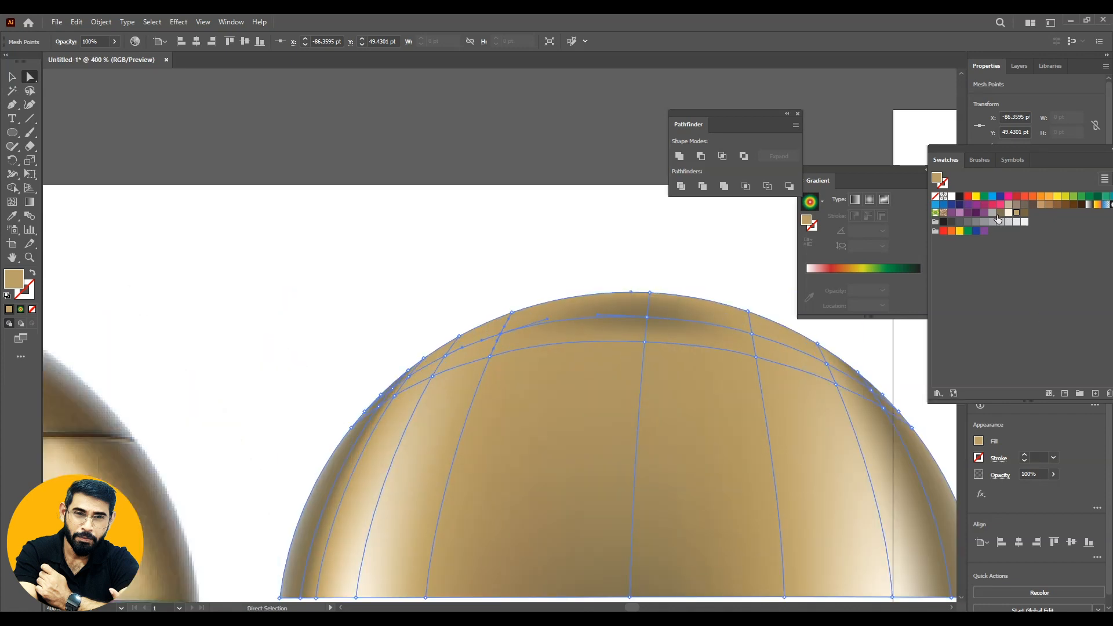
pyautogui.click(999, 213)
# - Color the next two mesh points toward the dome's left edge on the uppermost inner mesh line dark brown
pyautogui.click(444, 357)
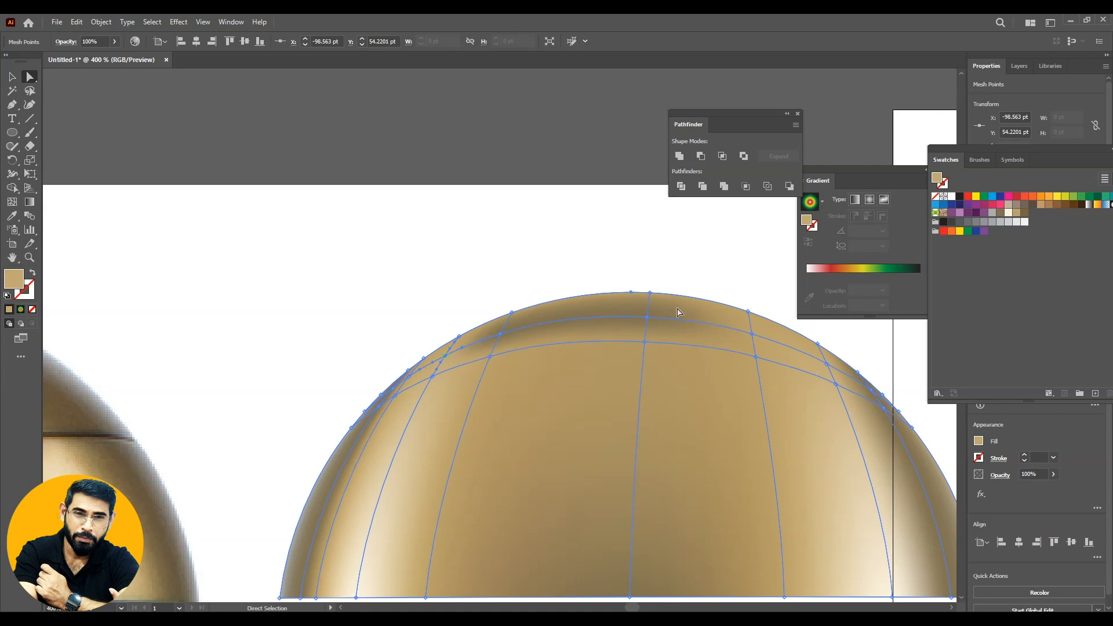
pyautogui.click(992, 213)
pyautogui.click(1000, 213)
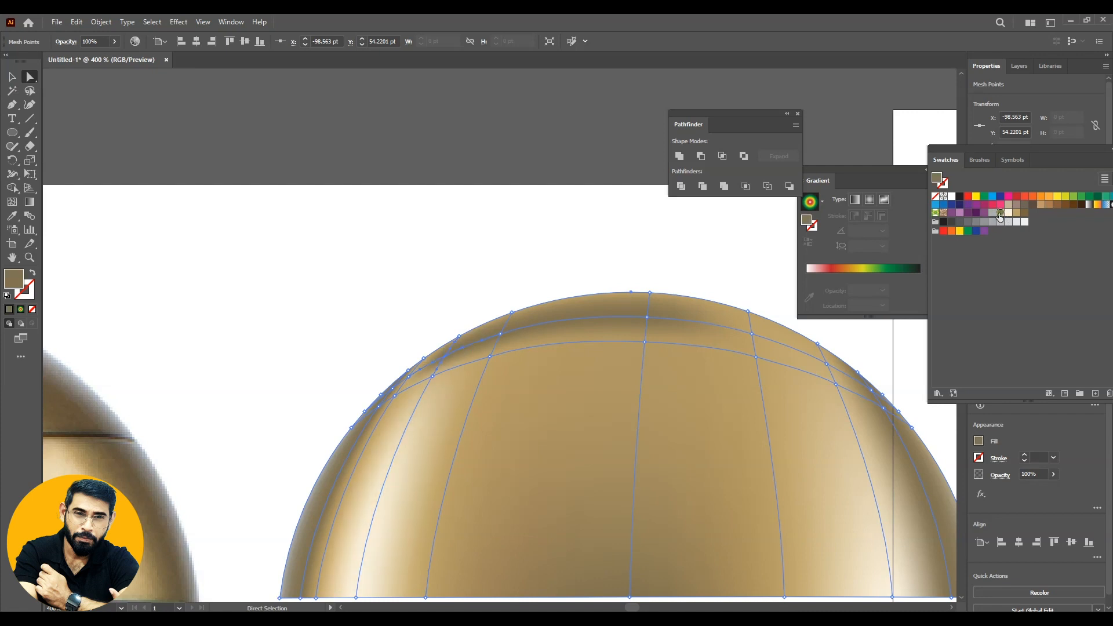
pyautogui.click(409, 376)
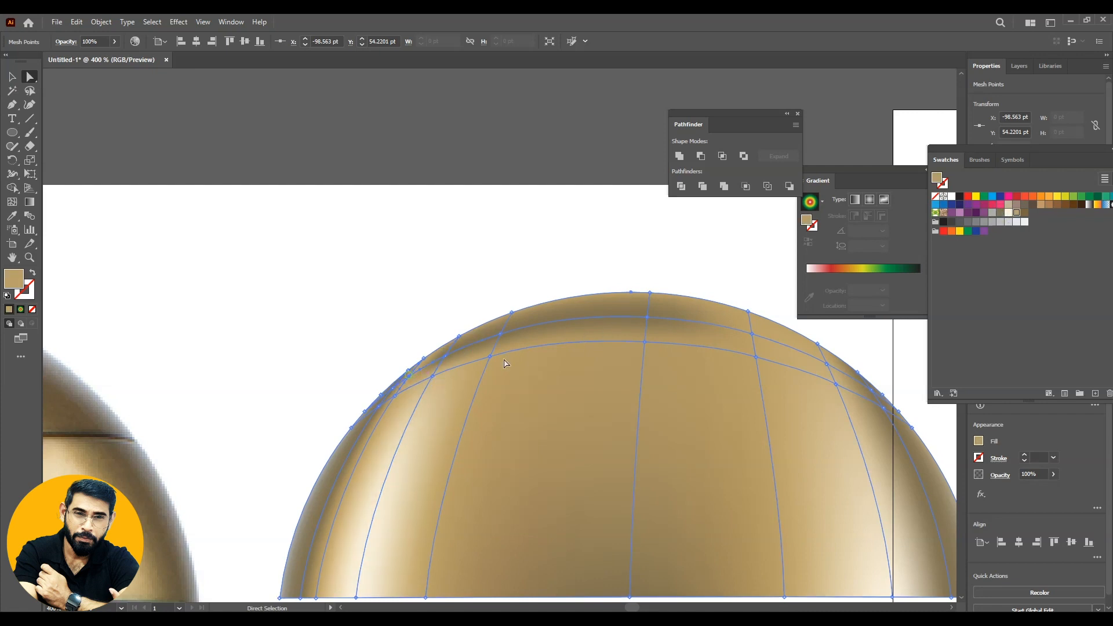
pyautogui.click(999, 213)
# - Color the two mesh points right of centre on the uppermost inner mesh line dark brown and deselect the dome
pyautogui.click(751, 335)
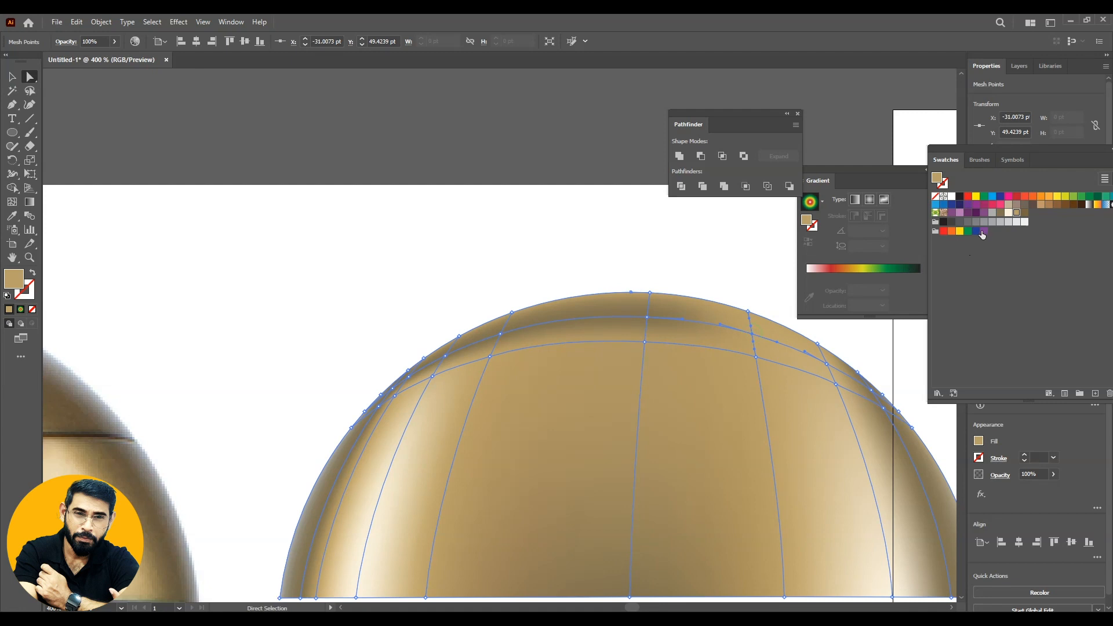
pyautogui.click(999, 216)
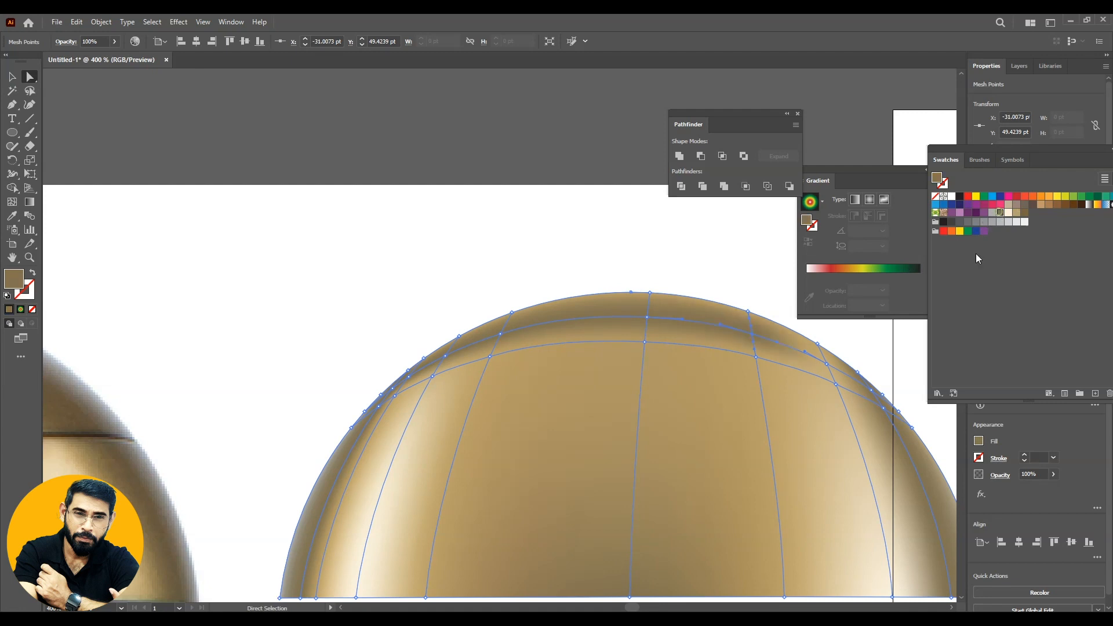
pyautogui.click(829, 365)
pyautogui.click(997, 213)
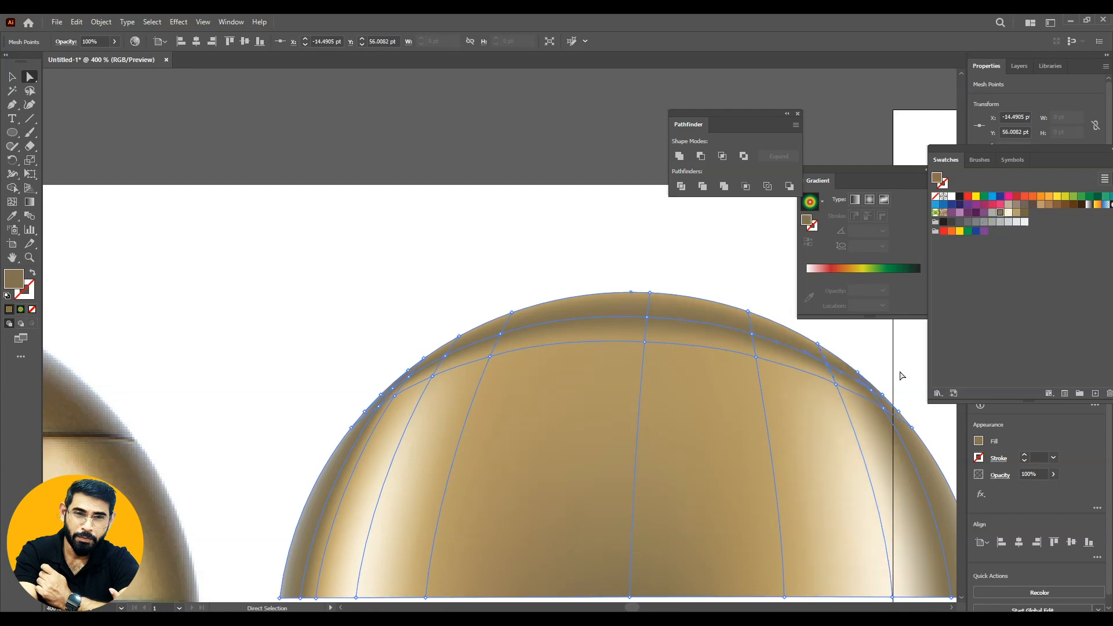
pyautogui.click(693, 251)
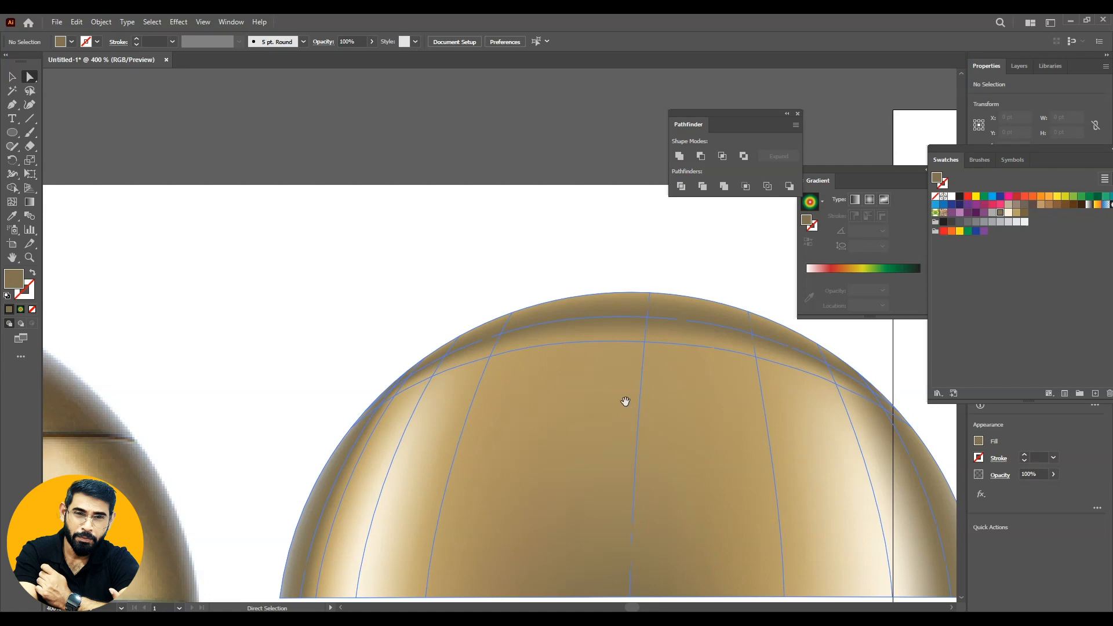
# - Apply the light gray swatch to the mesh points along the dome's top outer edge on both sides and deselect it
pyautogui.moveTo(625, 401); pyautogui.dragTo(556, 337)
pyautogui.moveTo(455, 205); pyautogui.dragTo(618, 237)
pyautogui.moveTo(399, 204); pyautogui.dragTo(691, 259)
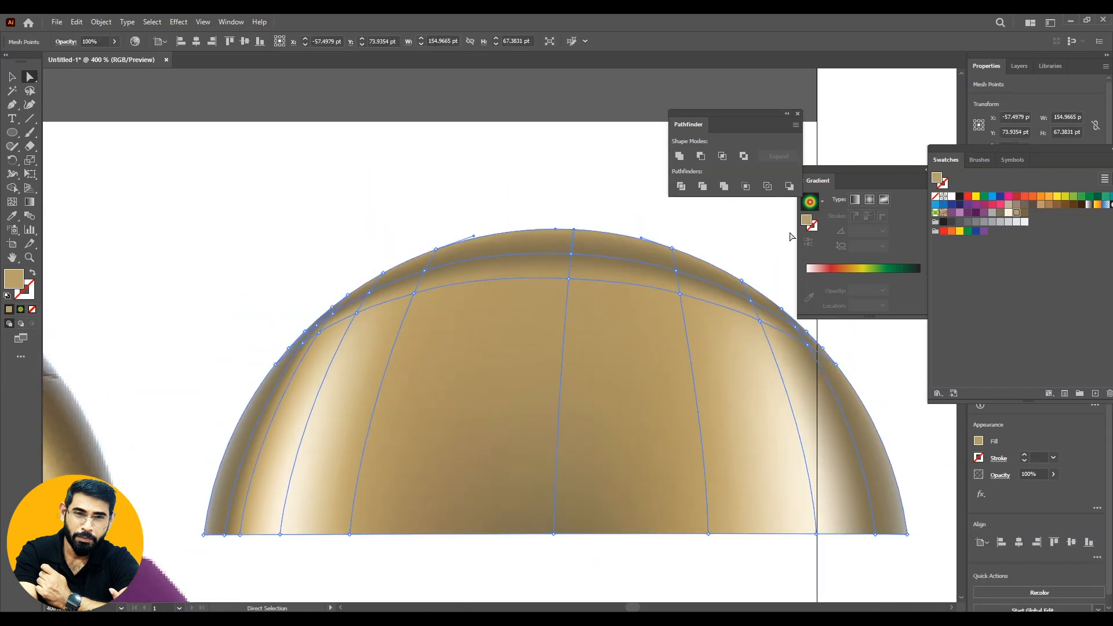
pyautogui.click(672, 248)
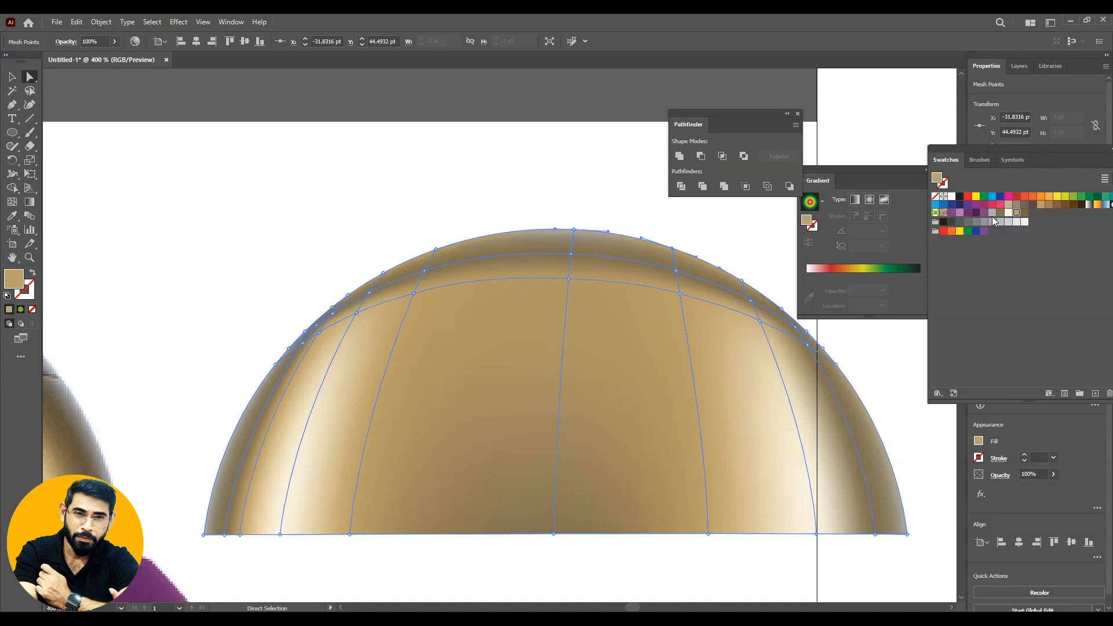
pyautogui.click(435, 249)
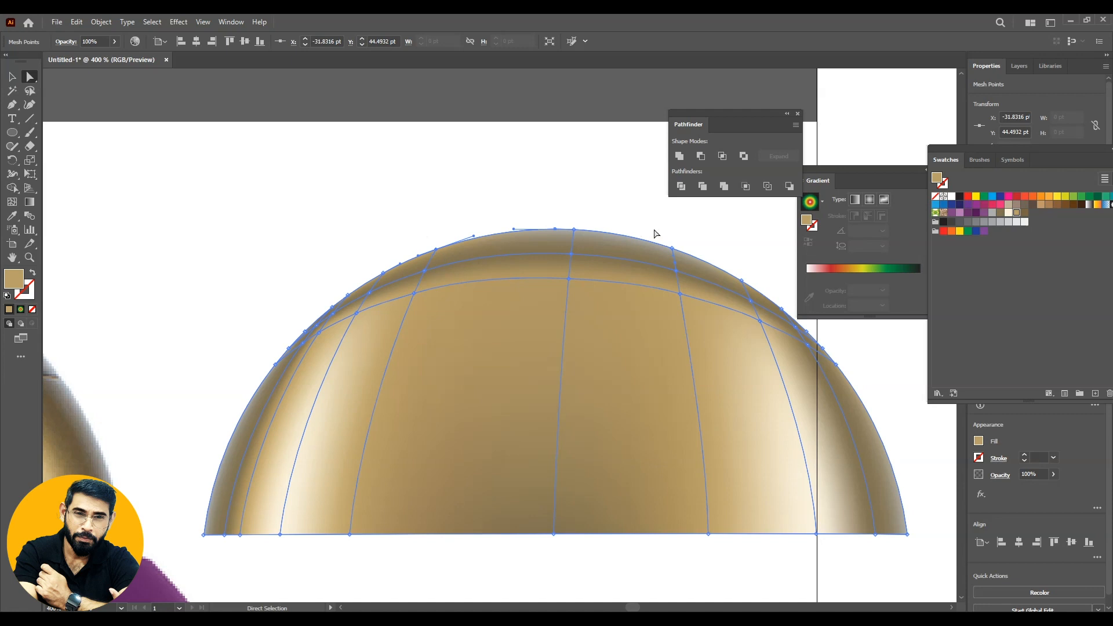
pyautogui.click(991, 213)
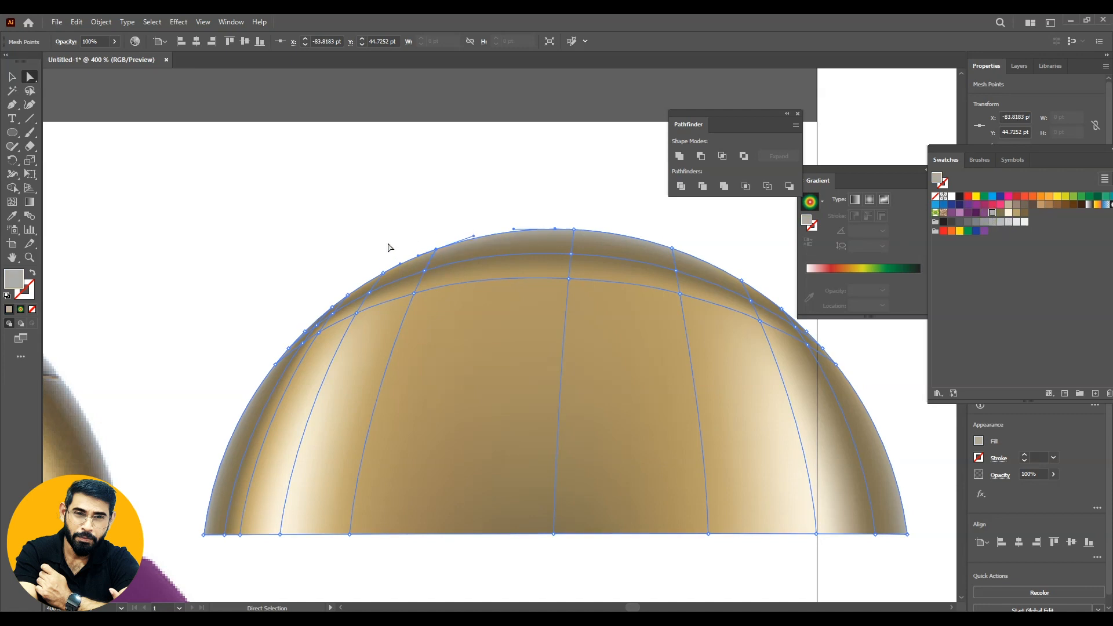
pyautogui.click(381, 272)
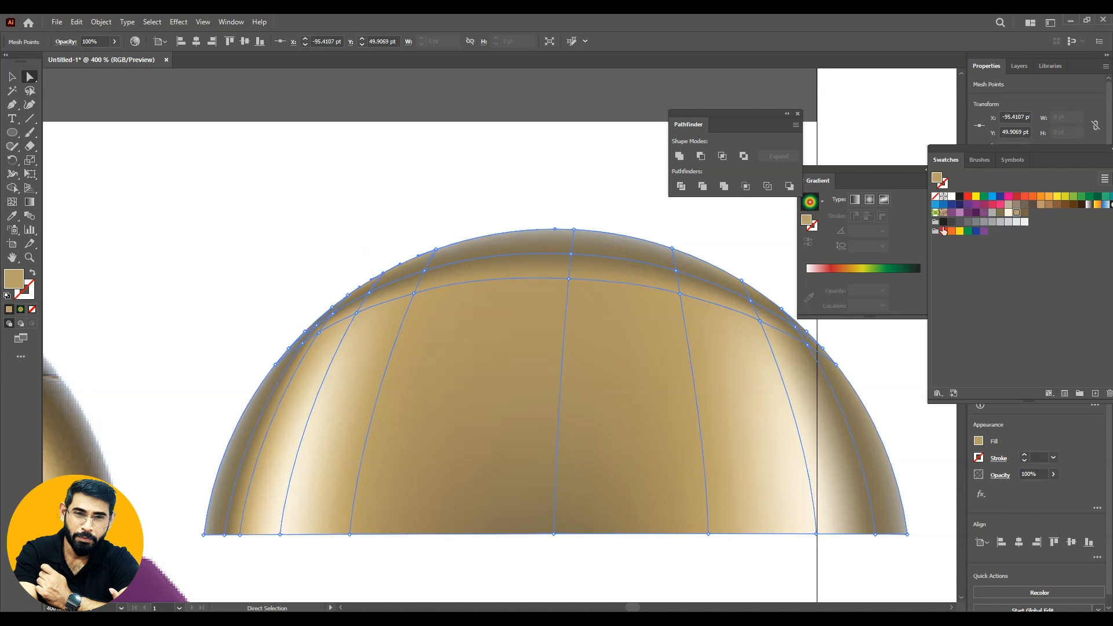
pyautogui.click(991, 213)
pyautogui.click(682, 225)
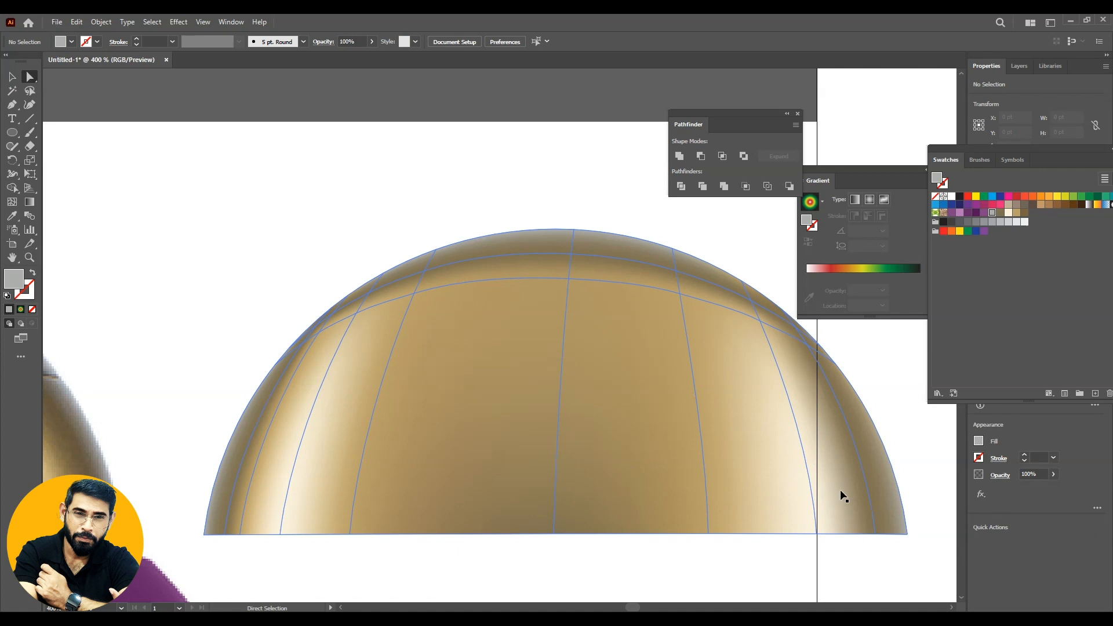
# - Move the centre and left mesh points of the second horizontal mesh line below the dome's top further down
pyautogui.hotkey('ctrl', '-')
pyautogui.hotkey('ctrl', '-')
pyautogui.hotkey('ctrl', '-')
pyautogui.click(527, 316)
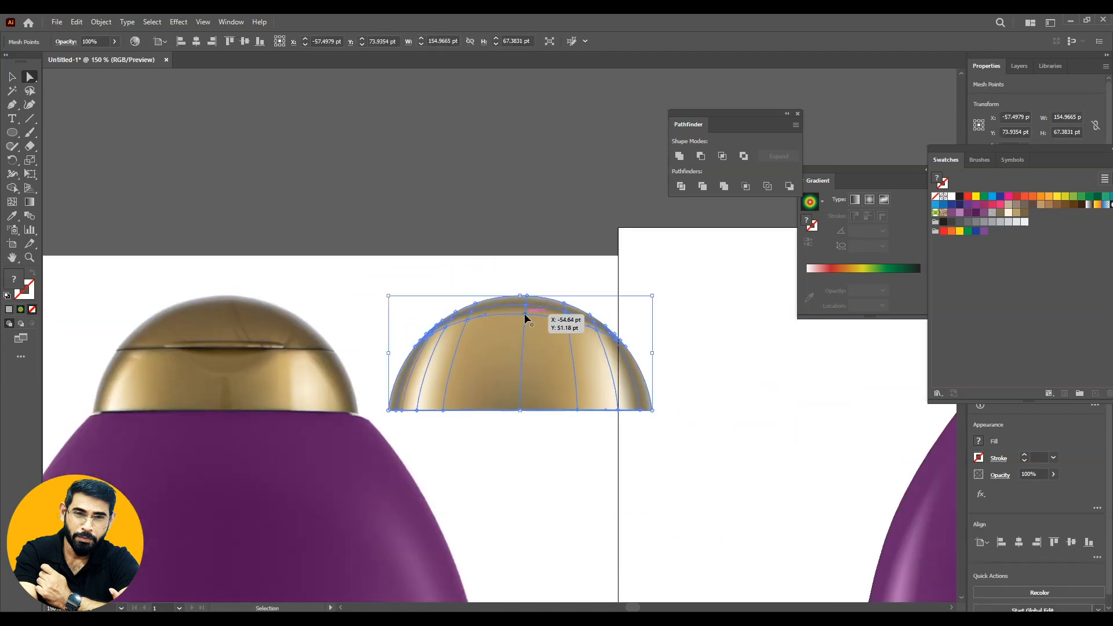
pyautogui.hotkey('ctrl', '+')
pyautogui.hotkey('ctrl', '+')
pyautogui.hotkey('ctrl', '+')
pyautogui.hotkey('ctrl', '+')
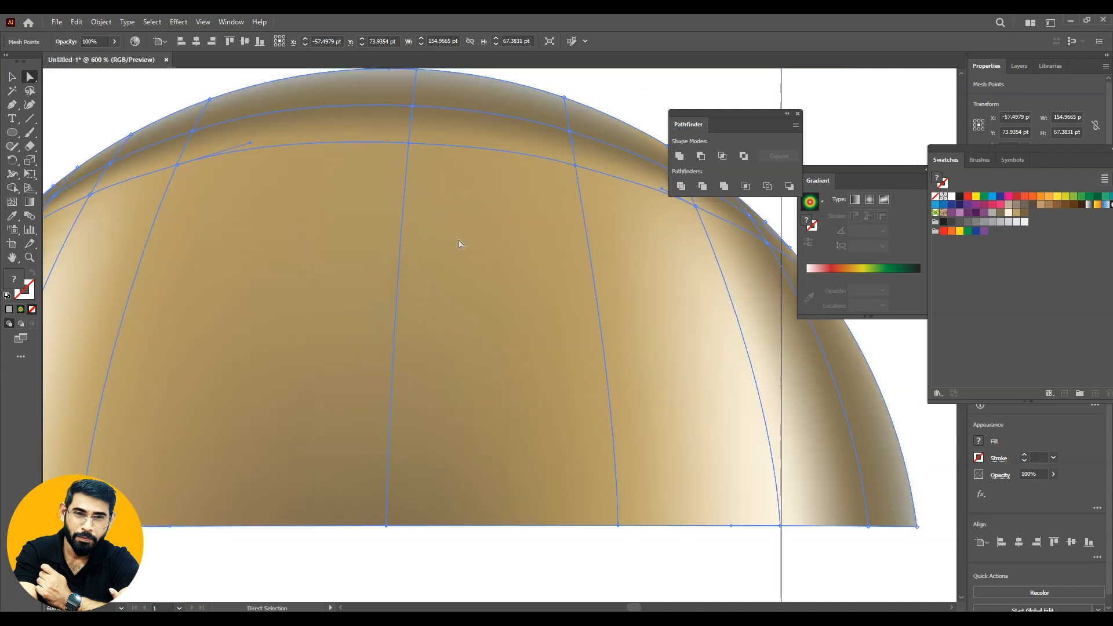
pyautogui.moveTo(460, 243); pyautogui.dragTo(584, 414)
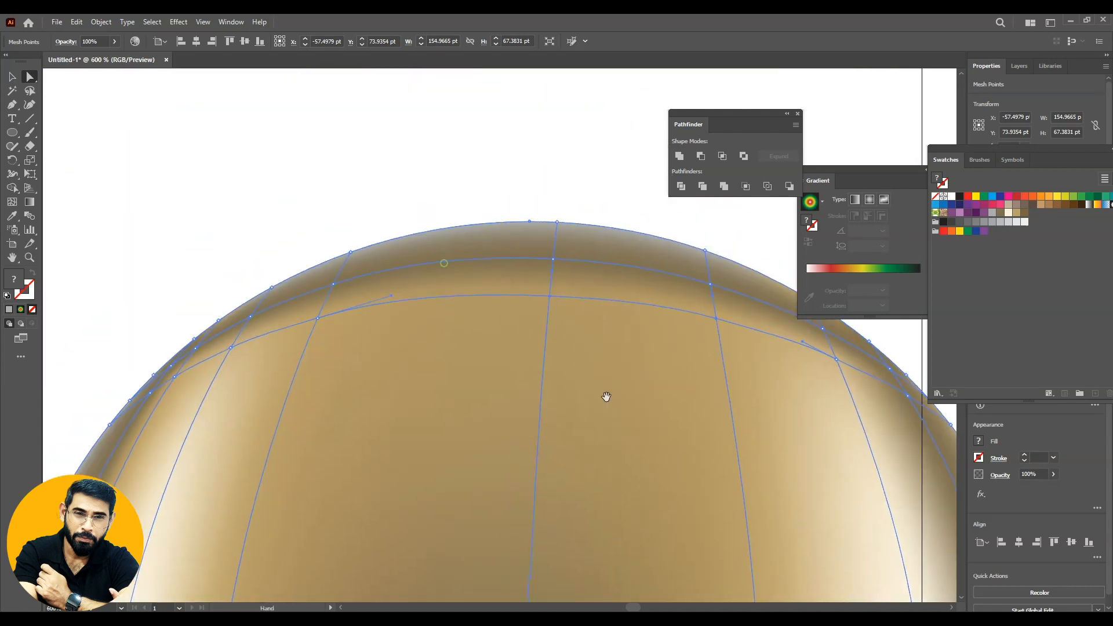
pyautogui.click(549, 297)
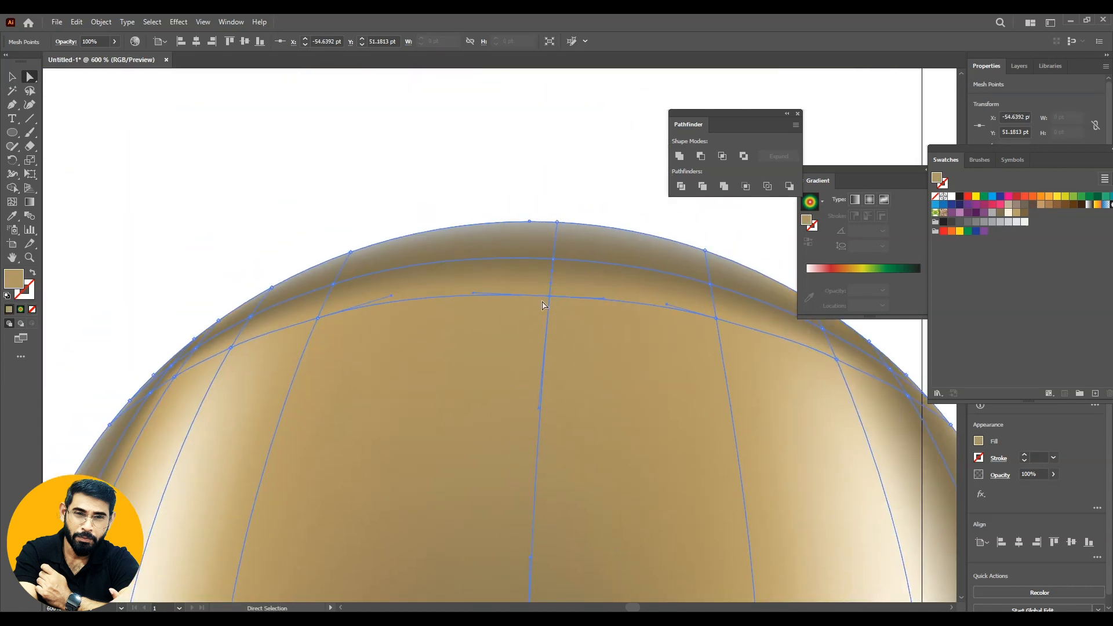
pyautogui.moveTo(549, 296); pyautogui.dragTo(545, 335)
pyautogui.moveTo(318, 318); pyautogui.dragTo(300, 375)
pyautogui.moveTo(231, 350); pyautogui.dragTo(163, 411)
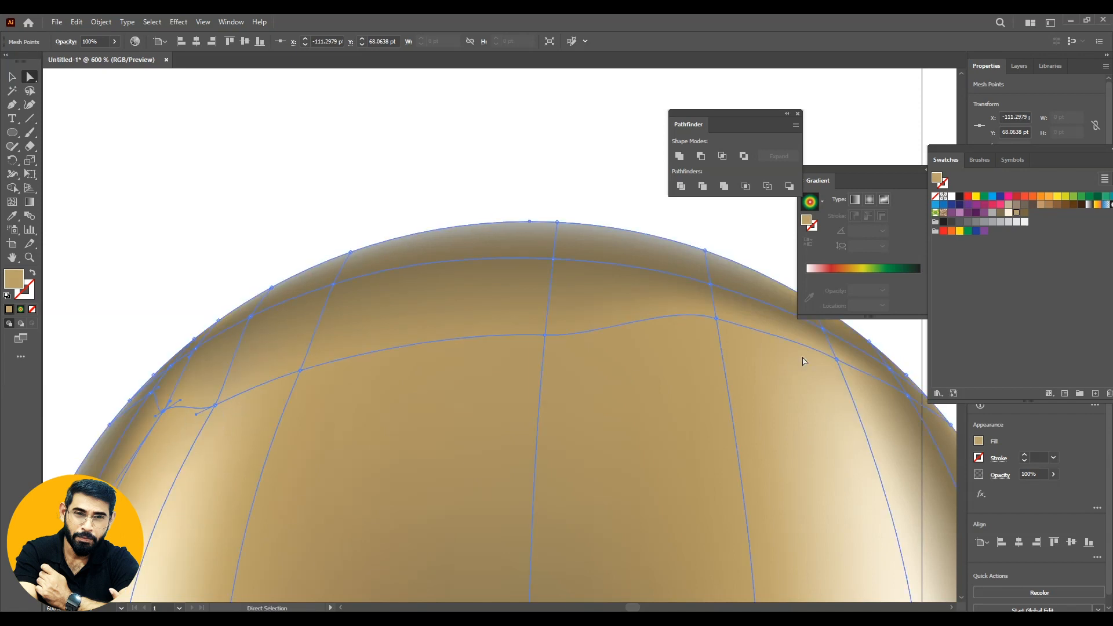
# - Lower the two mesh points right of centre on the second horizontal mesh line to match its left half, and deselect the dome
pyautogui.moveTo(835, 361); pyautogui.dragTo(849, 403)
pyautogui.moveTo(716, 321); pyautogui.dragTo(720, 373)
pyautogui.click(580, 185)
pyautogui.hotkey('ctrl', '-')
pyautogui.hotkey('ctrl', '-')
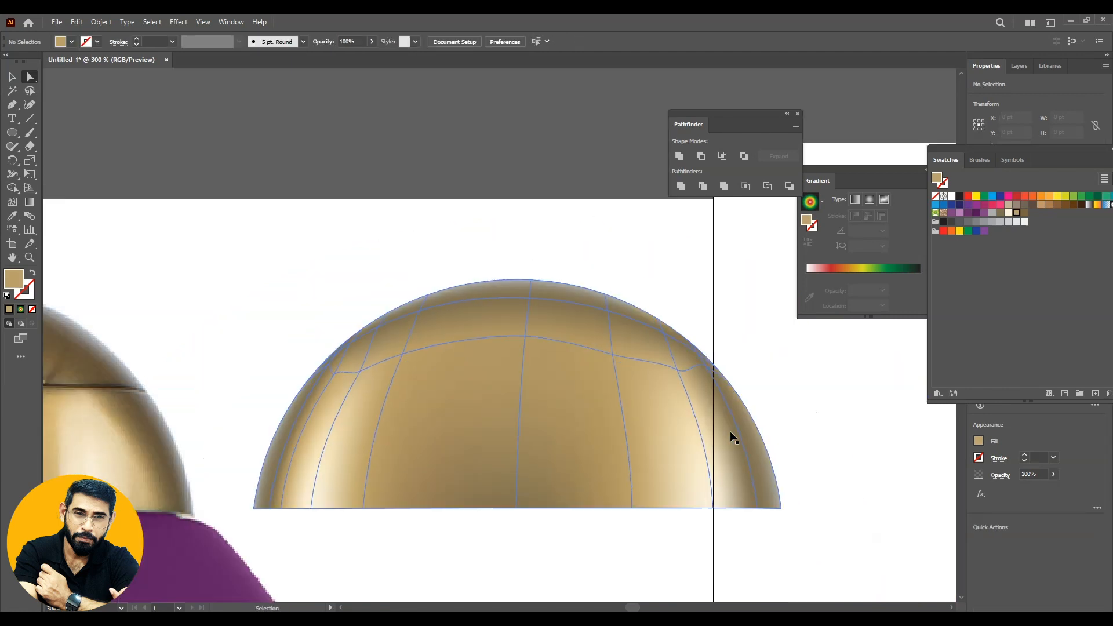
# - Add a horizontal mesh line across the middle of the dome by placing a mesh point on its central vertical line
pyautogui.moveTo(713, 485); pyautogui.dragTo(884, 427)
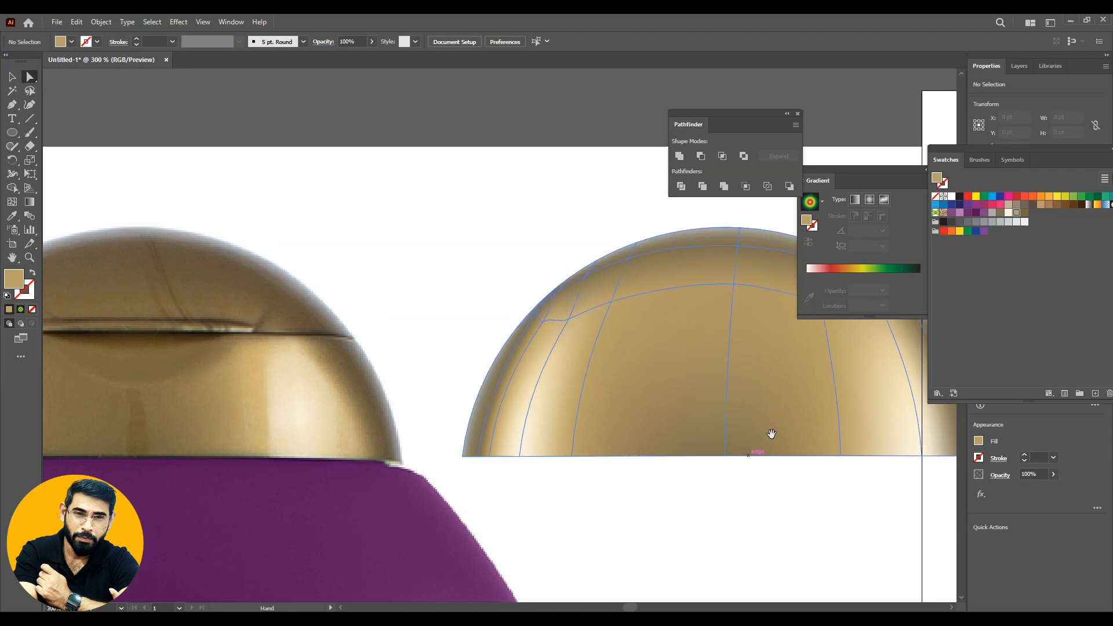
pyautogui.hotkey('ctrl', '-')
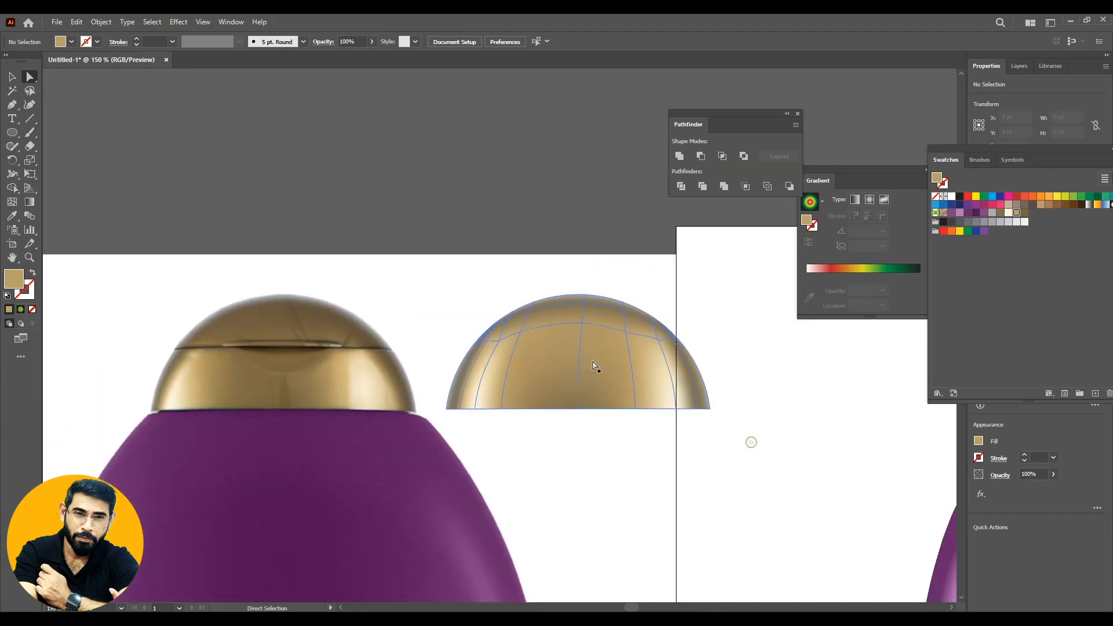
pyautogui.click(594, 364)
pyautogui.click(11, 202)
pyautogui.click(577, 360)
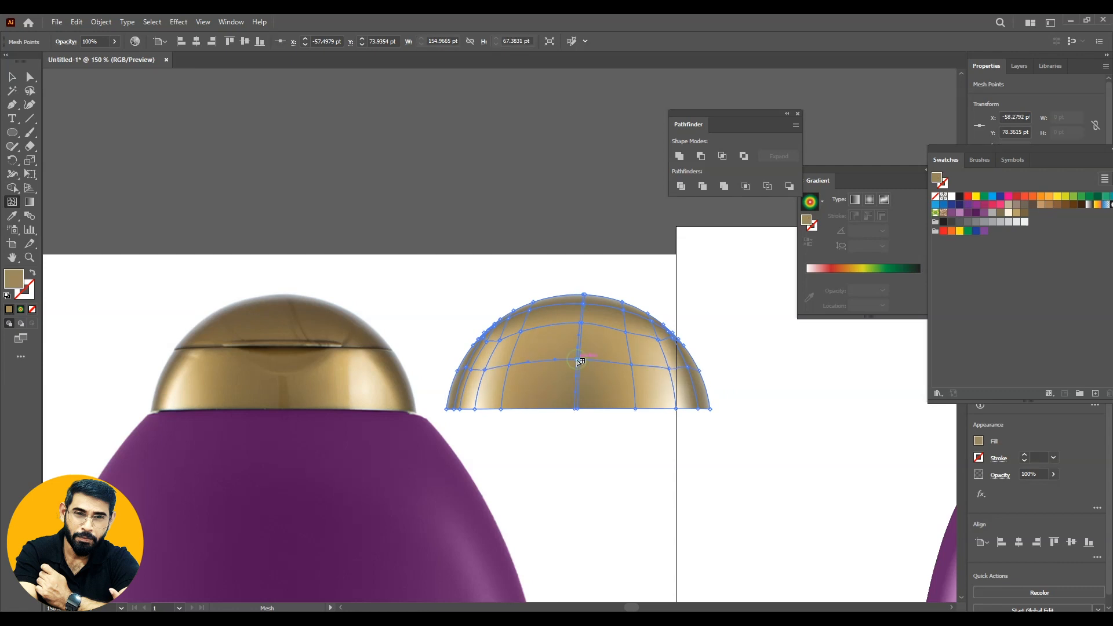
# - Lasso the centre mesh point of the second horizontal mesh line from the top and color it dark brown
pyautogui.click(12, 76)
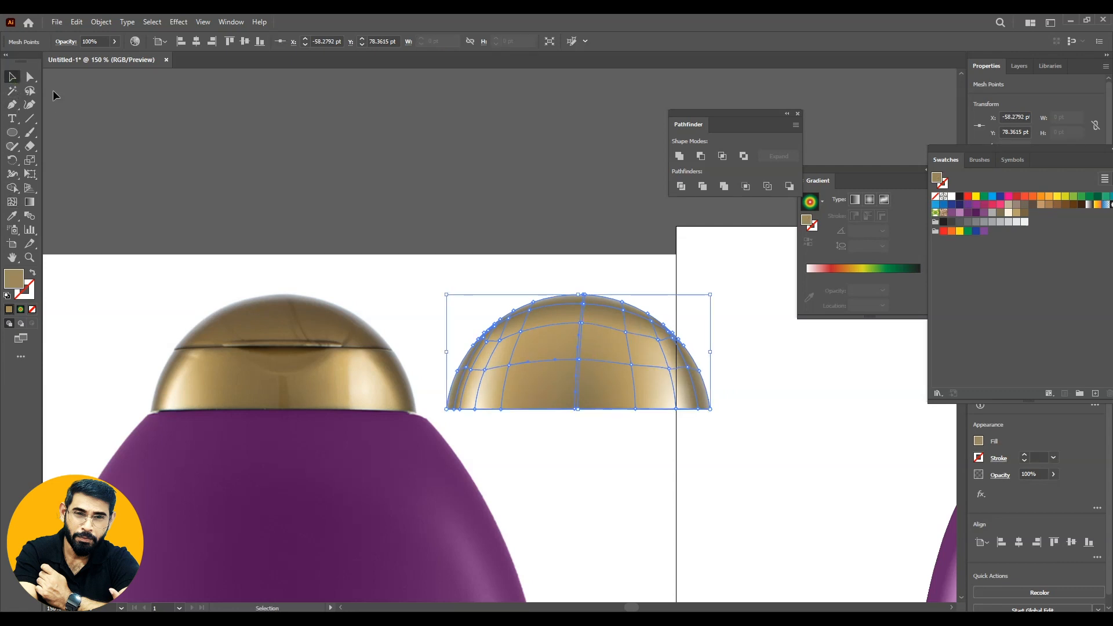
pyautogui.click(29, 91)
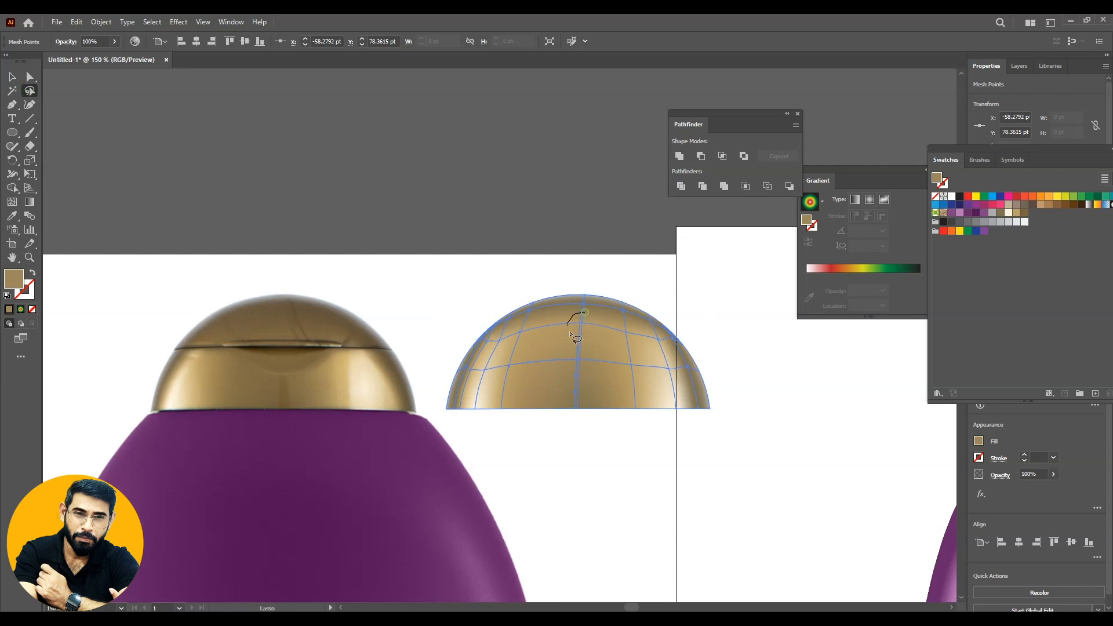
pyautogui.moveTo(558, 319); pyautogui.dragTo(603, 320)
pyautogui.click(1000, 213)
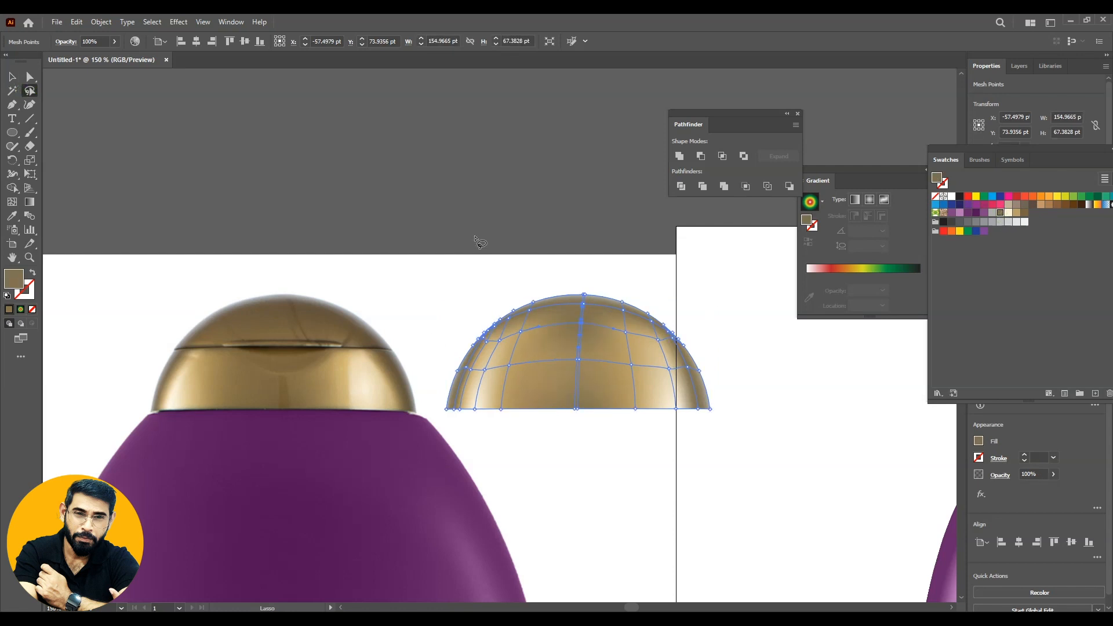
# - Lasso the mesh points left and right of centre on the second horizontal mesh line, color them dark brown, and deselect the dome
pyautogui.moveTo(526, 323)
pyautogui.mouseDown()
pyautogui.moveTo(493, 338)
pyautogui.moveTo(522, 339)
pyautogui.mouseUp()
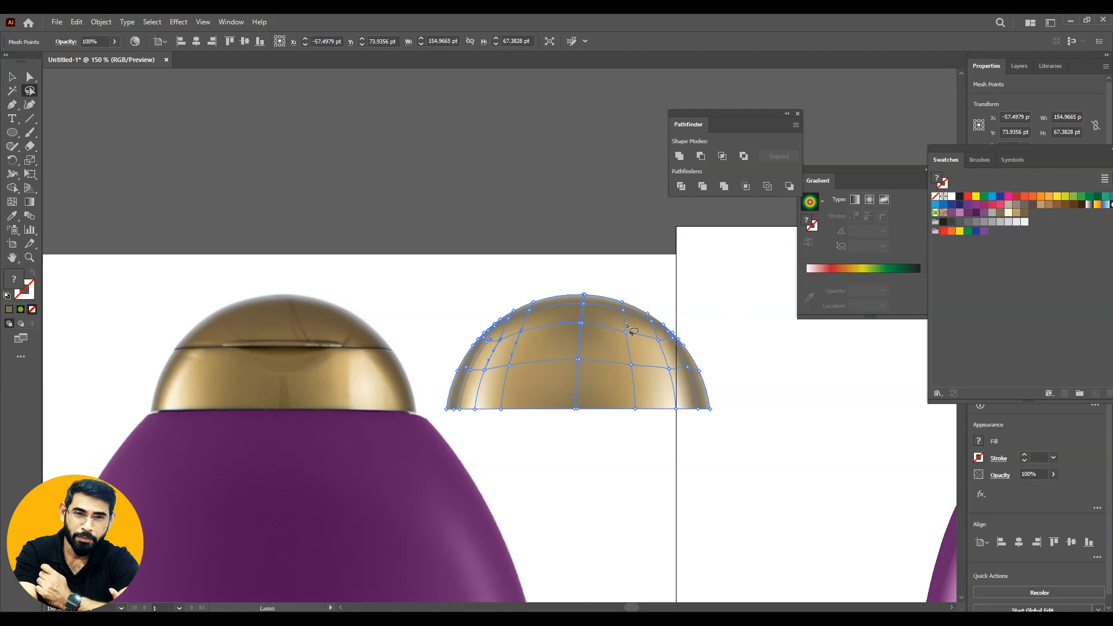
pyautogui.moveTo(622, 336)
pyautogui.mouseDown()
pyautogui.moveTo(671, 343)
pyautogui.moveTo(622, 324)
pyautogui.mouseUp()
pyautogui.click(1000, 212)
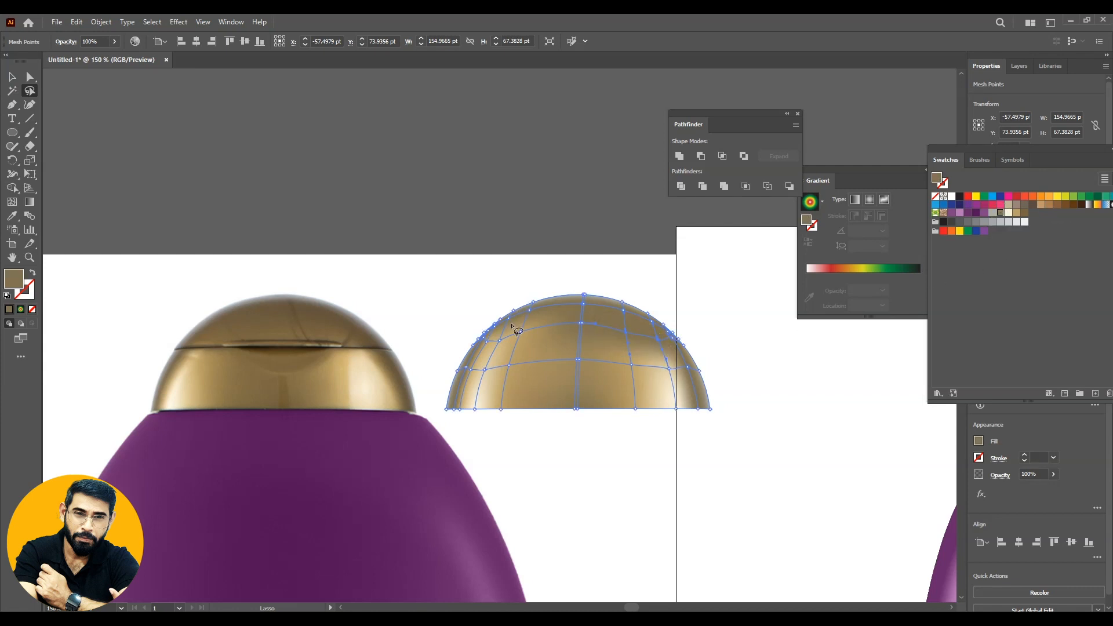
pyautogui.moveTo(486, 343)
pyautogui.mouseDown()
pyautogui.moveTo(539, 348)
pyautogui.moveTo(530, 328)
pyautogui.mouseUp()
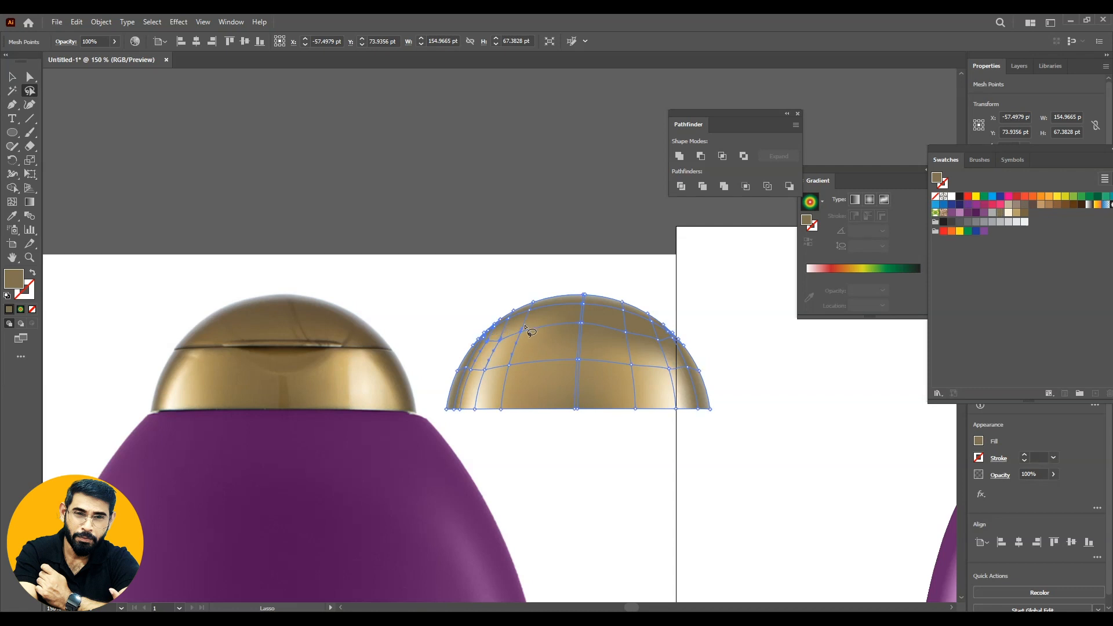
pyautogui.click(999, 213)
pyautogui.press('v')
pyautogui.click(894, 420)
pyautogui.moveTo(797, 452); pyautogui.dragTo(774, 381)
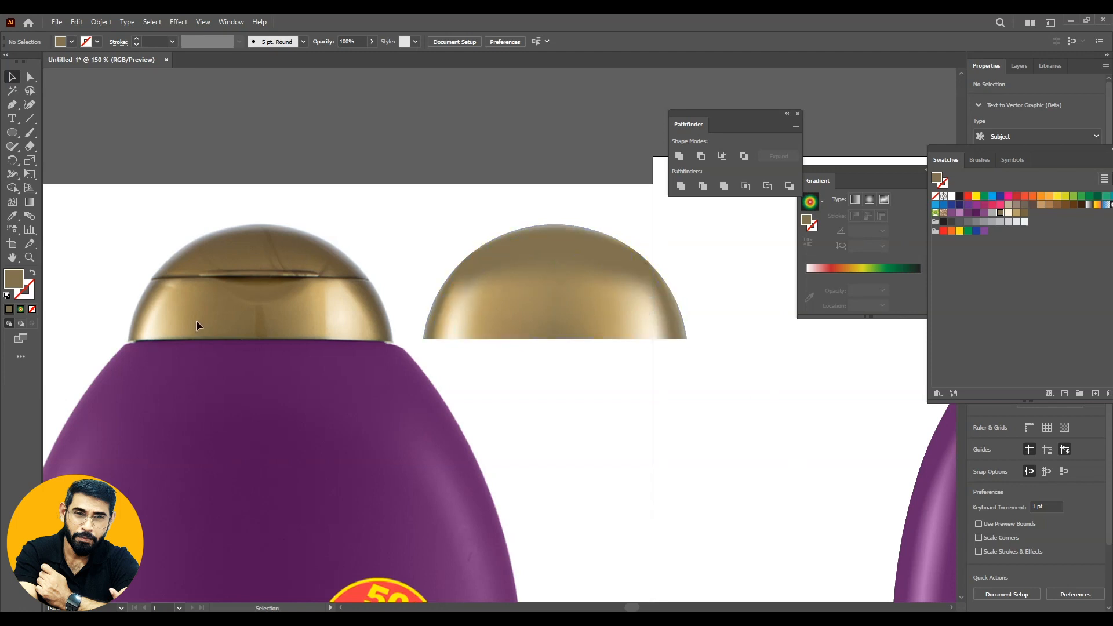
# - Draw a gently arched seam line with the Pen tool from the left to the right side of the mesh dome
pyautogui.click(11, 105)
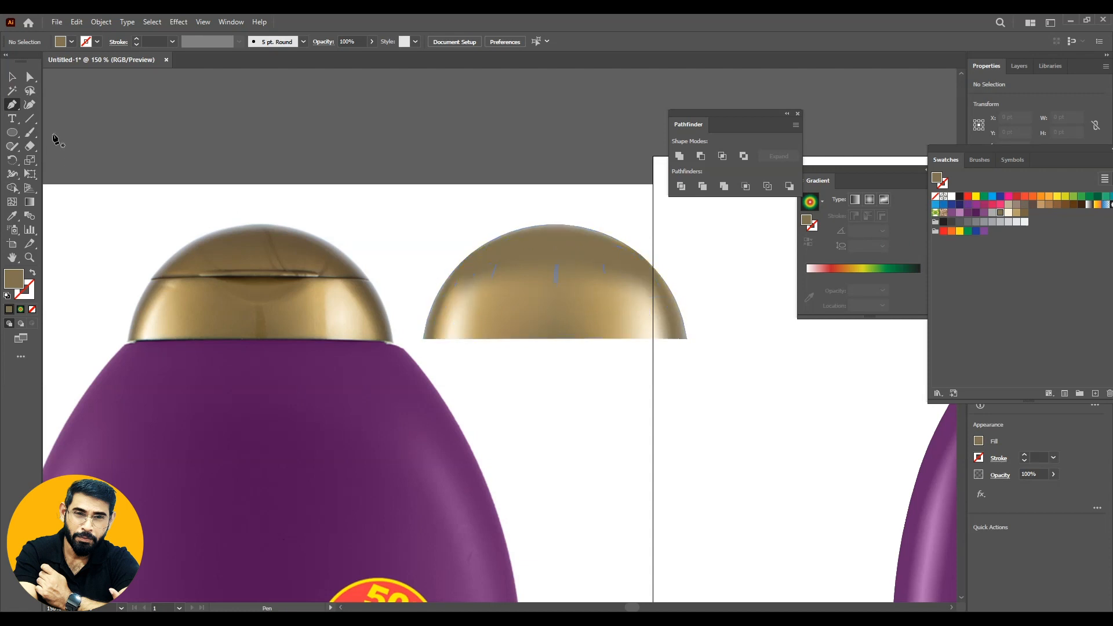
pyautogui.click(11, 76)
pyautogui.click(12, 105)
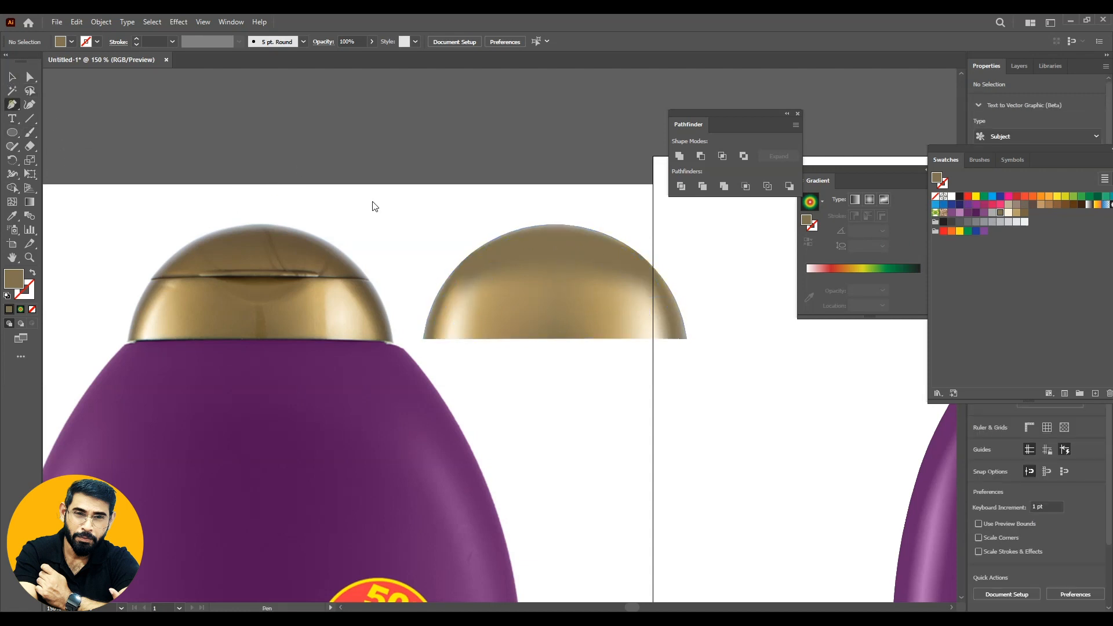
pyautogui.click(445, 282)
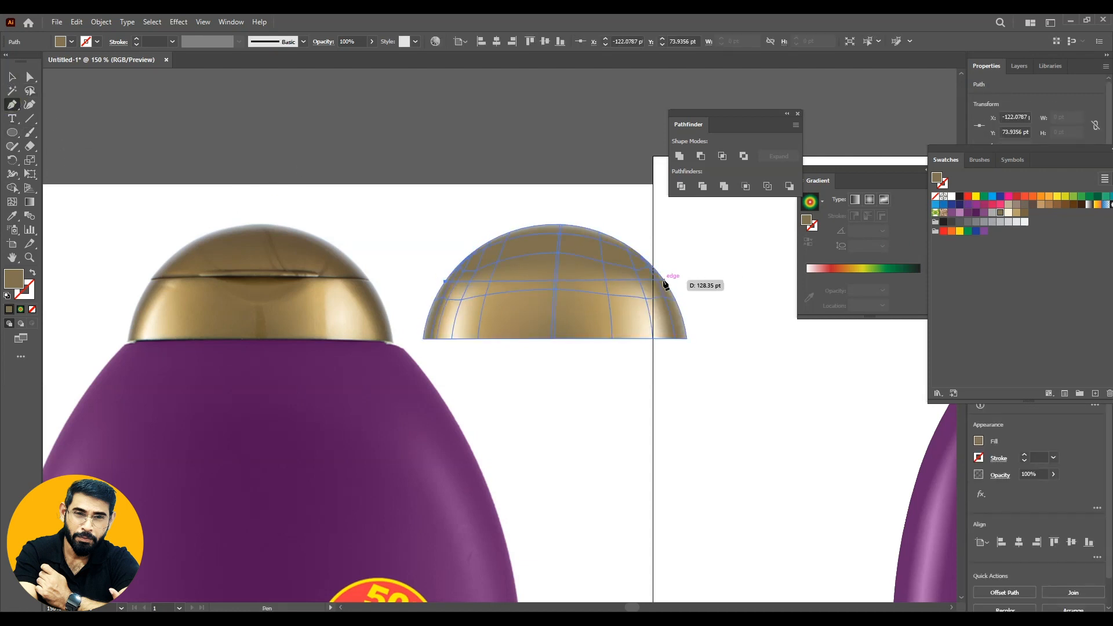
pyautogui.moveTo(663, 282); pyautogui.dragTo(738, 289)
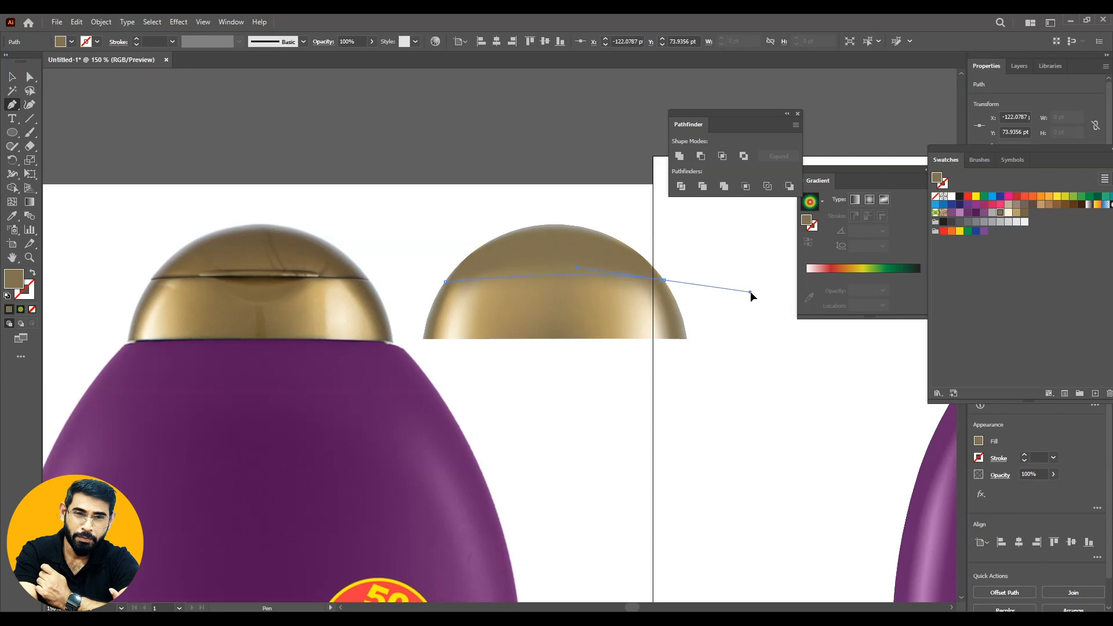
# - Give the dome's seam line the default 1 pt black stroke with no fill, and deselect it
pyautogui.click(12, 77)
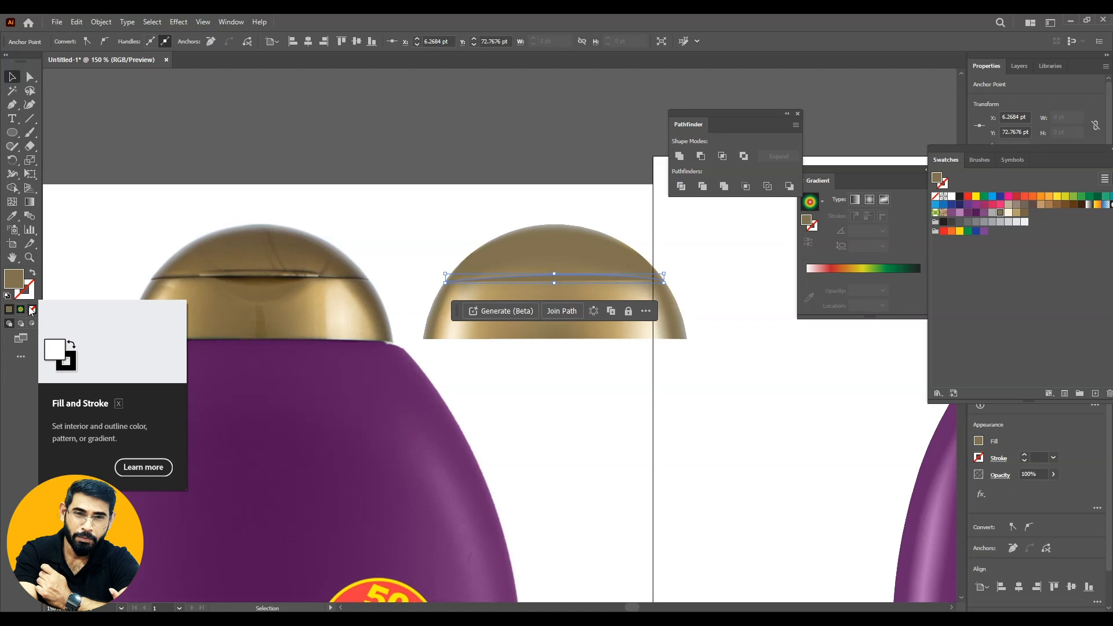
pyautogui.click(7, 295)
pyautogui.click(32, 309)
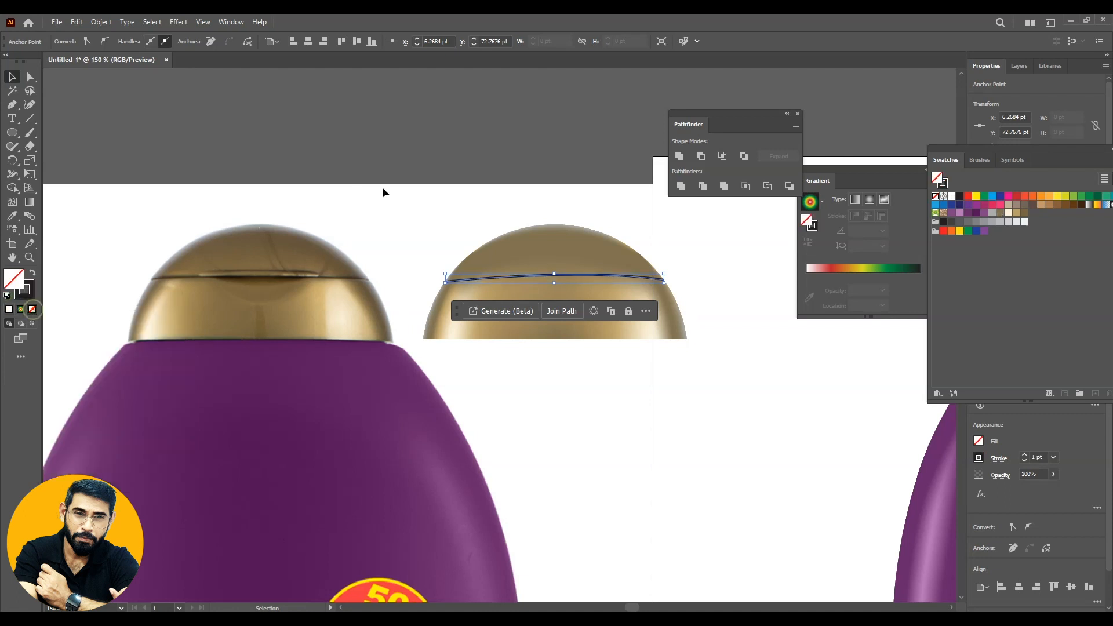
pyautogui.click(381, 186)
pyautogui.click(761, 329)
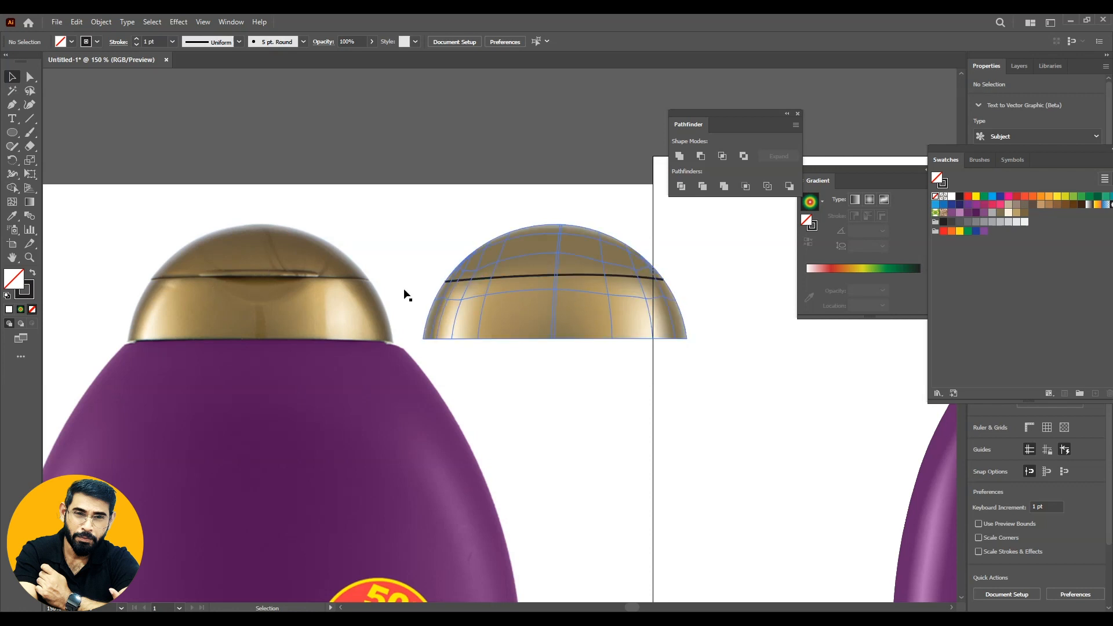
# - Trace the arc below the photo cap's seam, about 60 pt wide and 17 pt high, and move it onto the mesh dome under its seam
pyautogui.press('p')
pyautogui.click(208, 279)
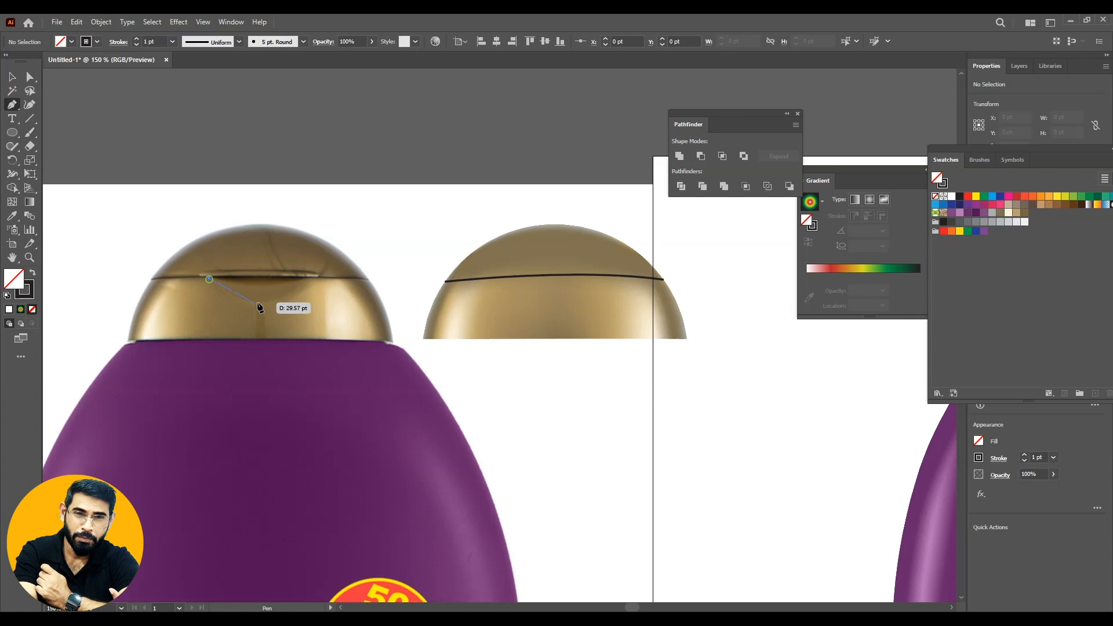
pyautogui.moveTo(297, 301); pyautogui.dragTo(162, 235)
pyautogui.click(11, 76)
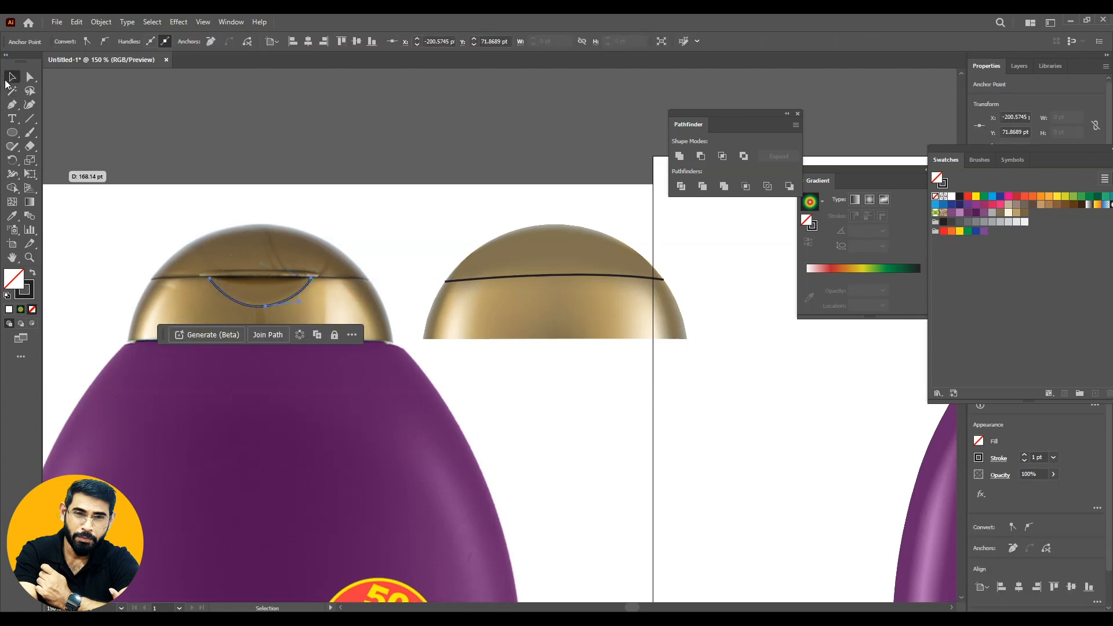
pyautogui.moveTo(240, 305); pyautogui.dragTo(550, 307)
pyautogui.click(645, 388)
# - Give the arc below the dome's seam a cream stroke and no fill, and deselect it
pyautogui.click(583, 299)
pyautogui.click(1008, 212)
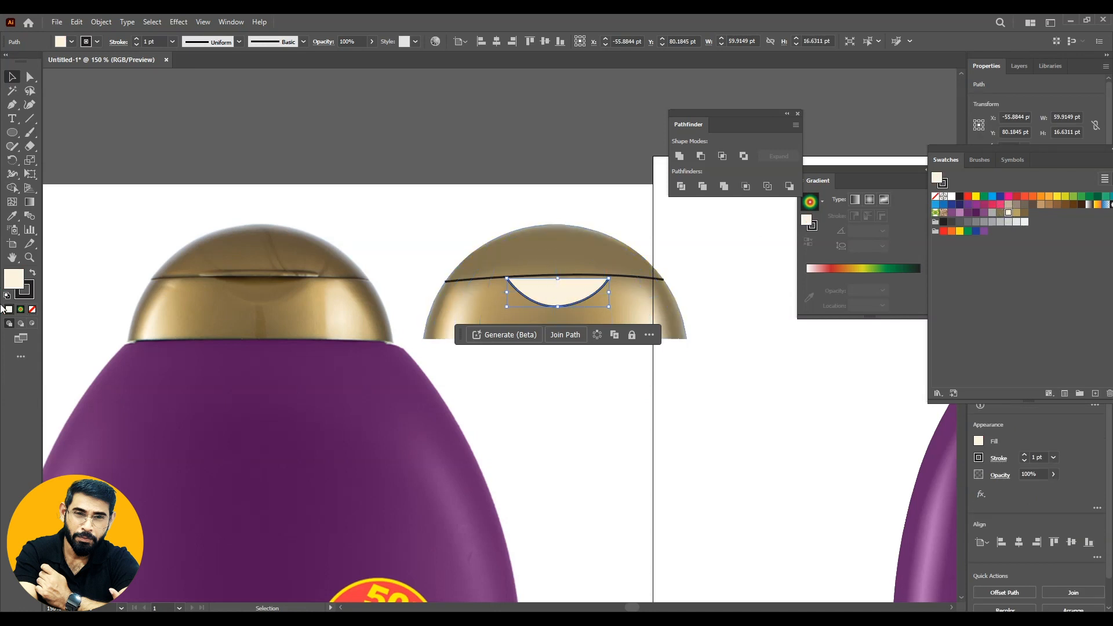
pyautogui.click(32, 272)
pyautogui.click(31, 309)
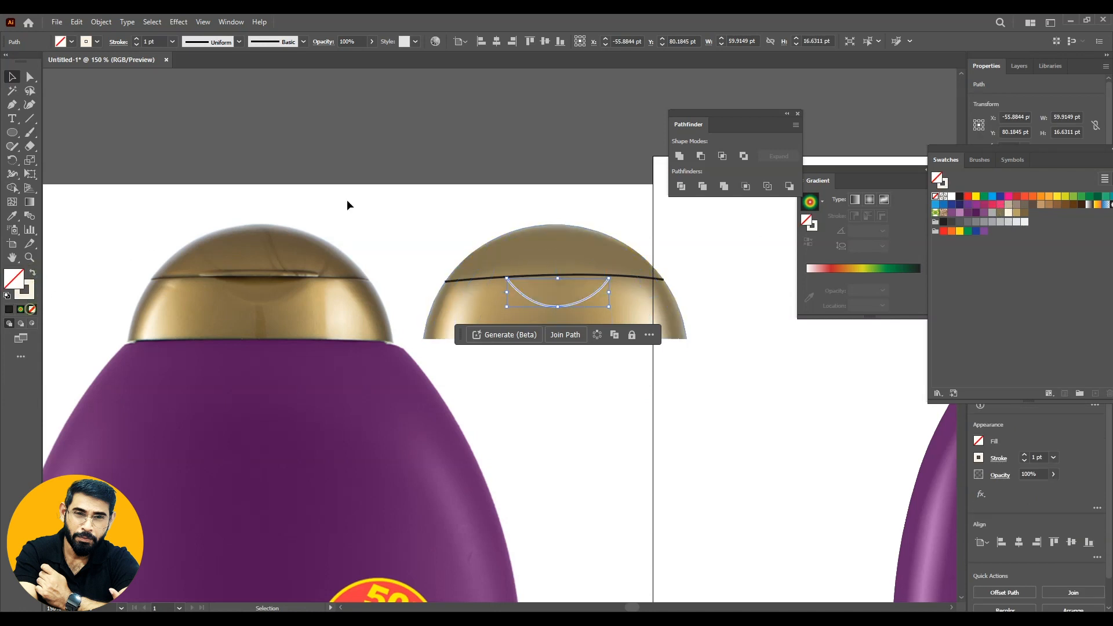
pyautogui.click(526, 175)
# - Lower the opacity of the cream arc to 7% and deselect it
pyautogui.click(586, 298)
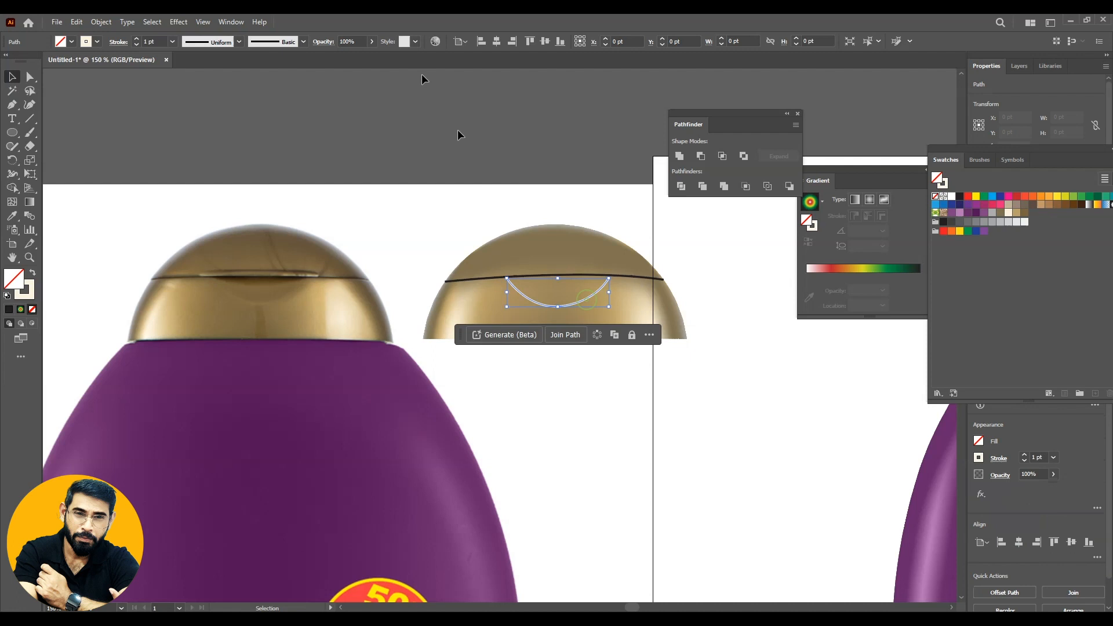
pyautogui.click(372, 41)
pyautogui.moveTo(366, 55); pyautogui.dragTo(337, 57)
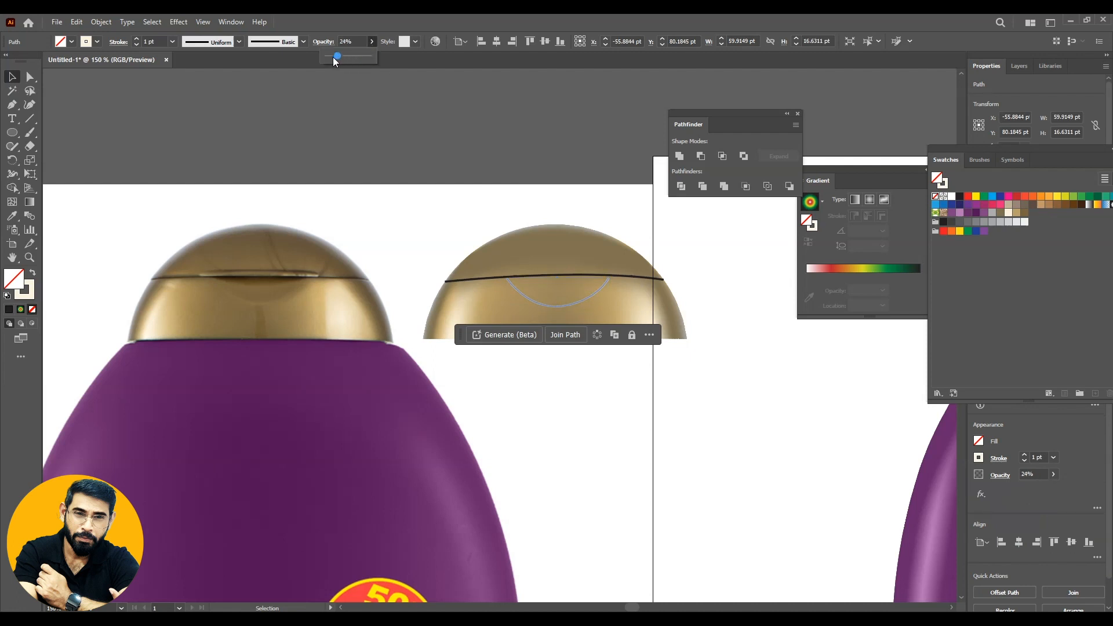
pyautogui.moveTo(327, 57); pyautogui.dragTo(326, 57)
pyautogui.click(634, 193)
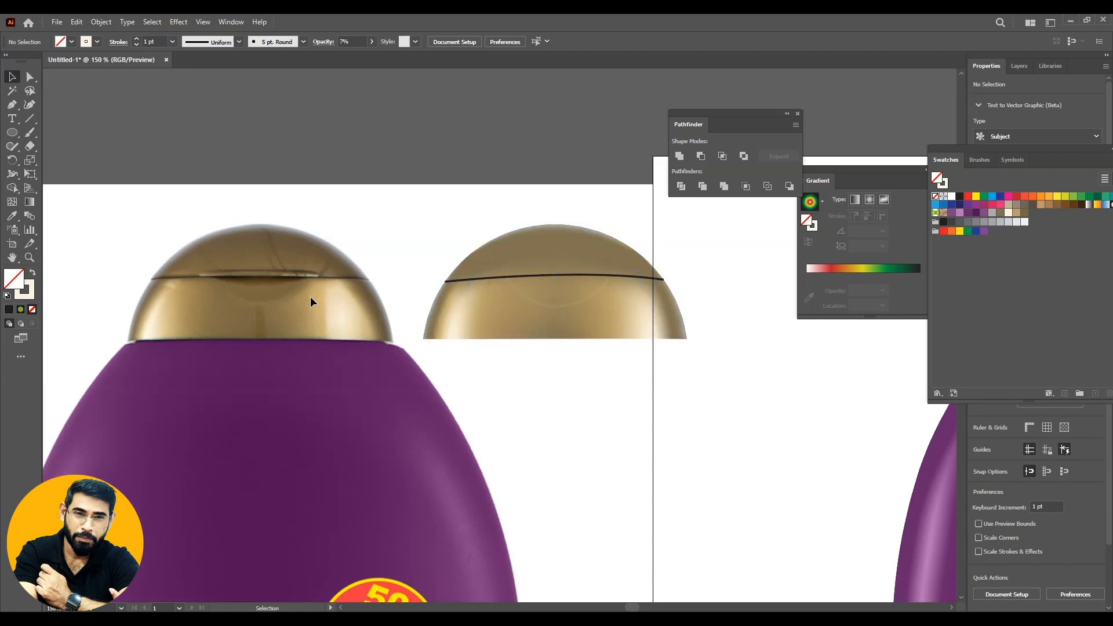
# - Draw a closed crescent about 53 by 6.5 pt along the underside of the dome's seam and fill it dark gray
pyautogui.click(12, 104)
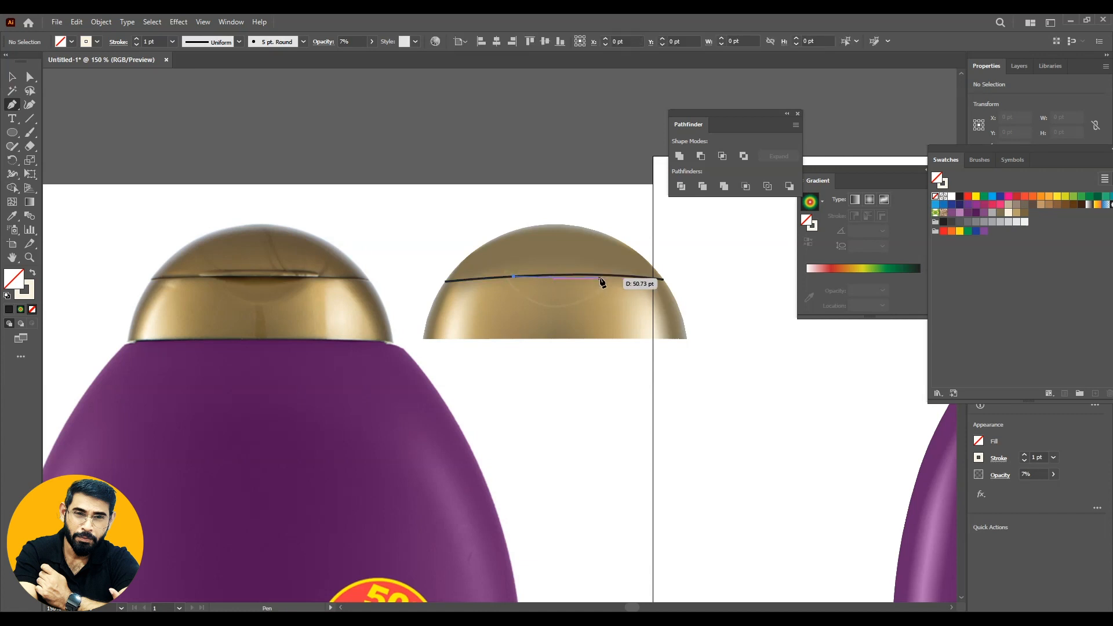
pyautogui.moveTo(559, 276); pyautogui.dragTo(462, 252)
pyautogui.press('v')
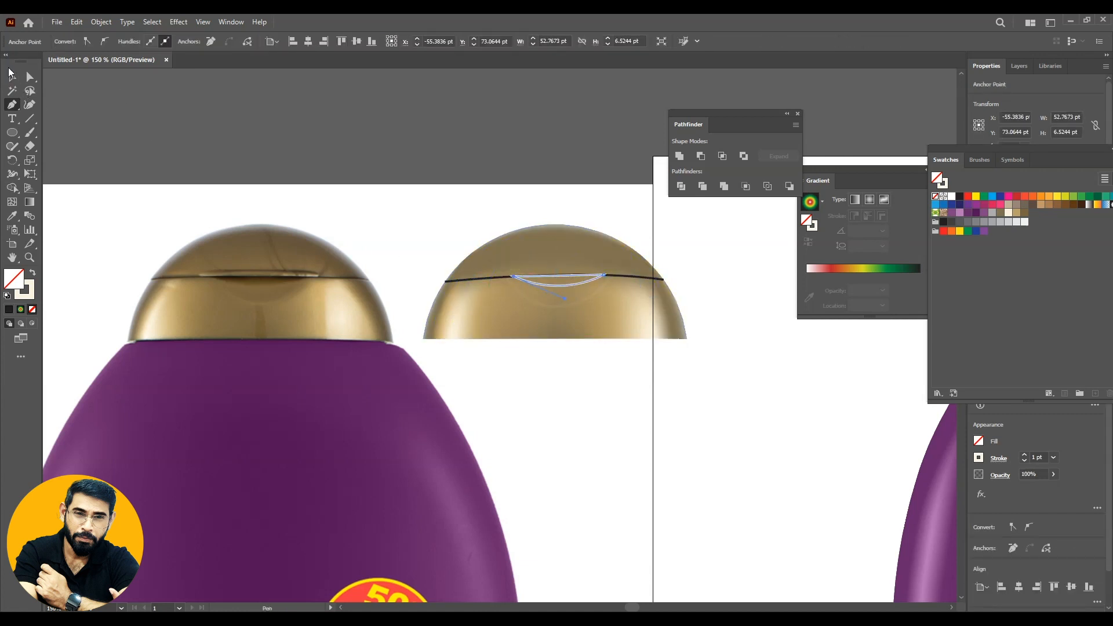
pyautogui.click(951, 222)
pyautogui.click(371, 310)
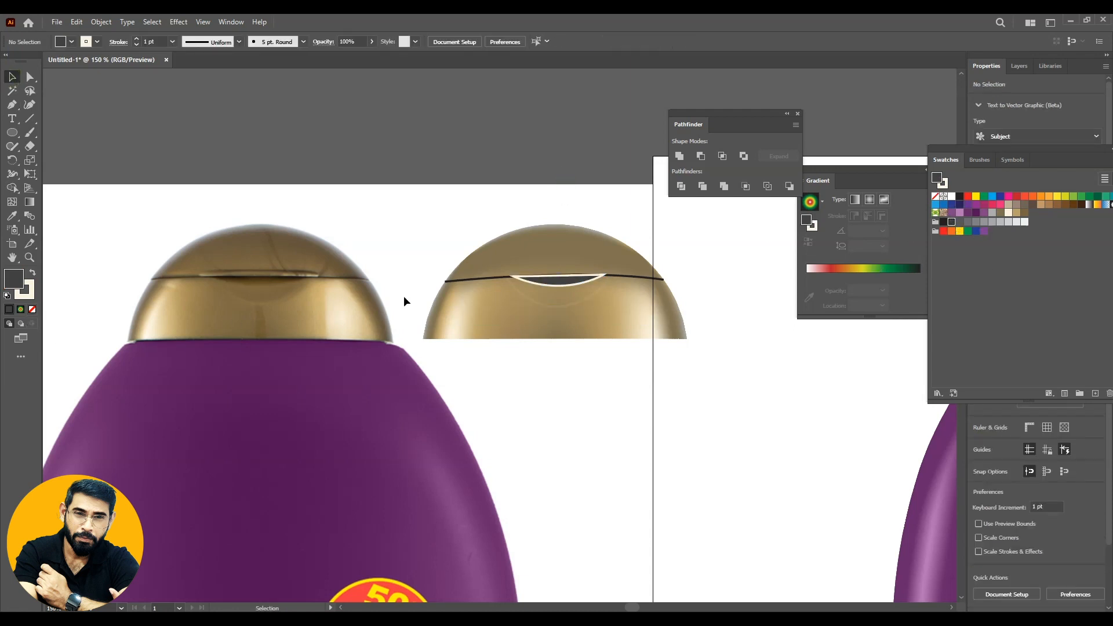
# - Remove the stroke from the dark gray crescent and deselect it
pyautogui.click(547, 280)
pyautogui.click(29, 293)
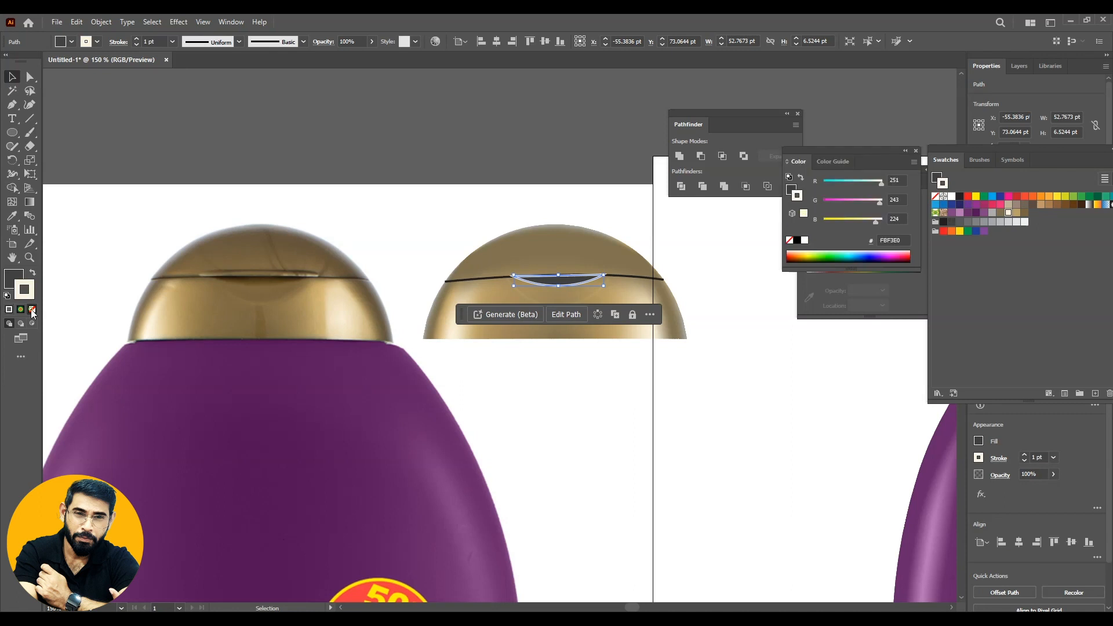
pyautogui.click(32, 309)
pyautogui.click(107, 261)
pyautogui.click(623, 180)
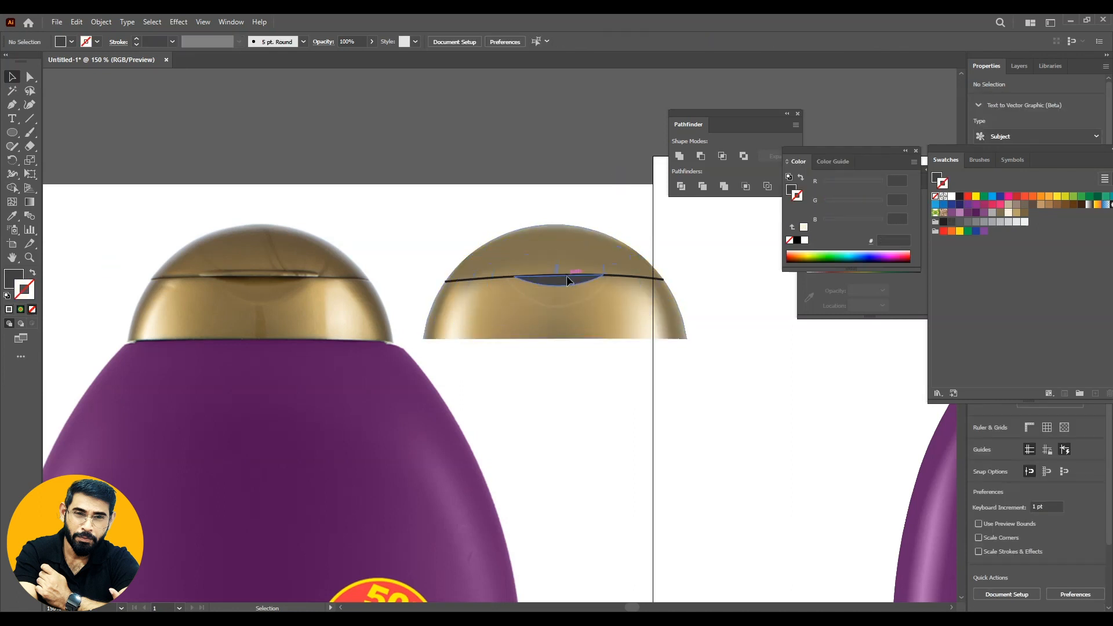
# - Apply a Feather effect with a 2 pt radius to the dark gray crescent and deselect it
pyautogui.click(565, 277)
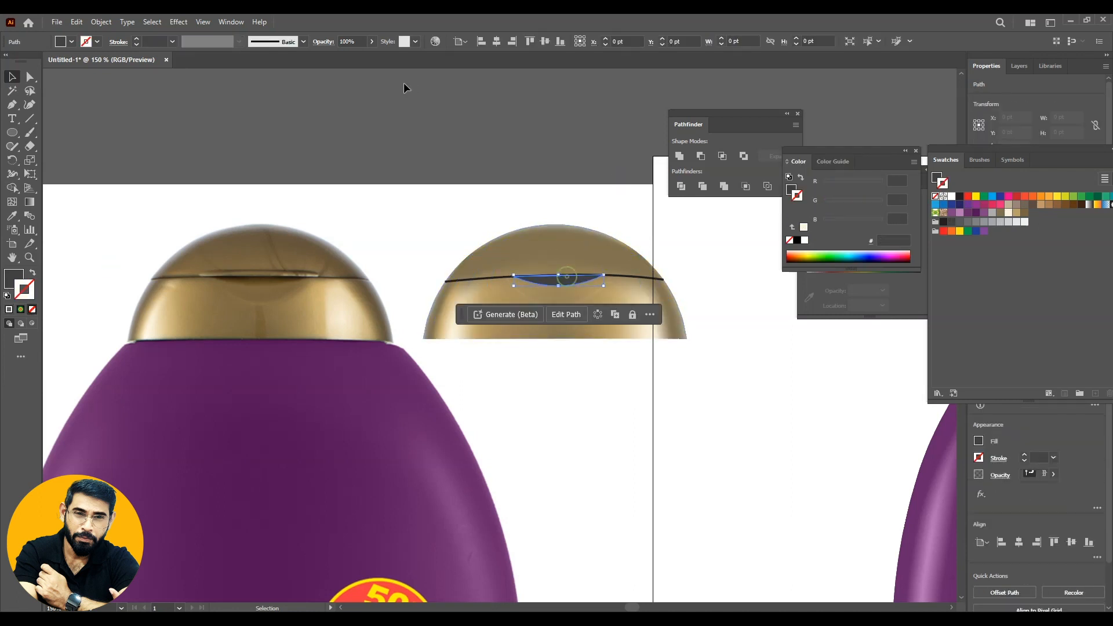
pyautogui.click(172, 23)
pyautogui.click(260, 153)
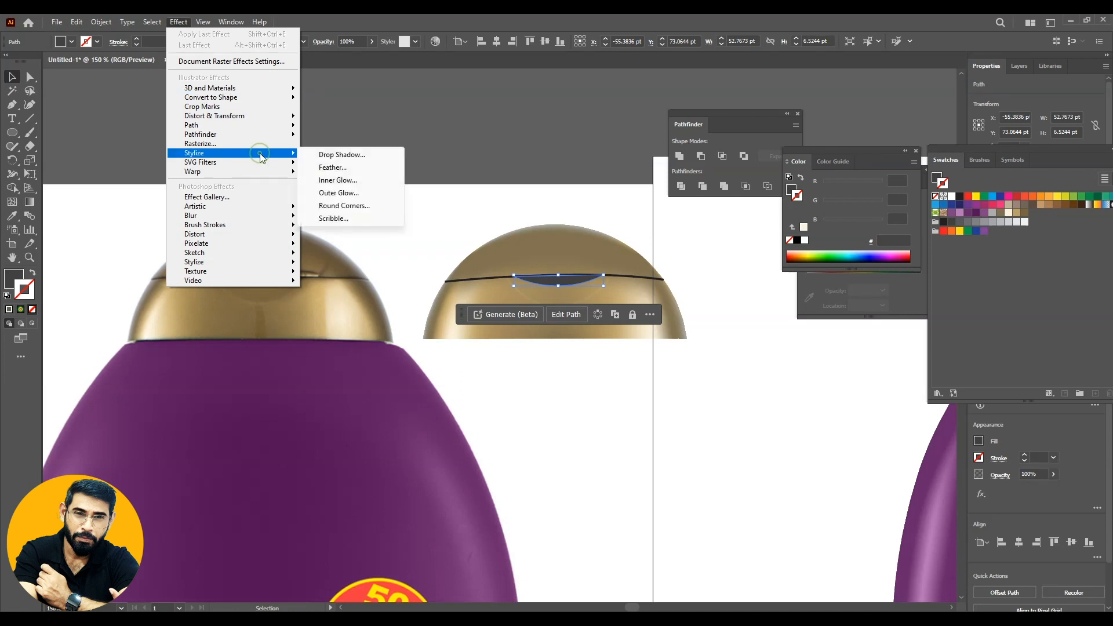
pyautogui.click(334, 167)
pyautogui.moveTo(557, 275); pyautogui.dragTo(816, 358)
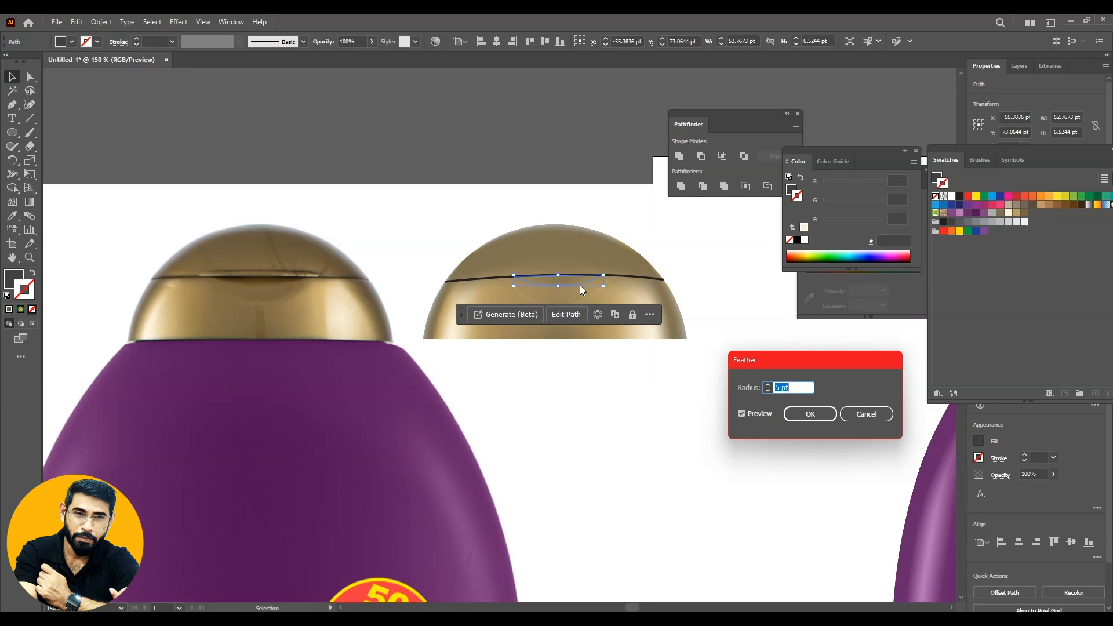
pyautogui.click(768, 391)
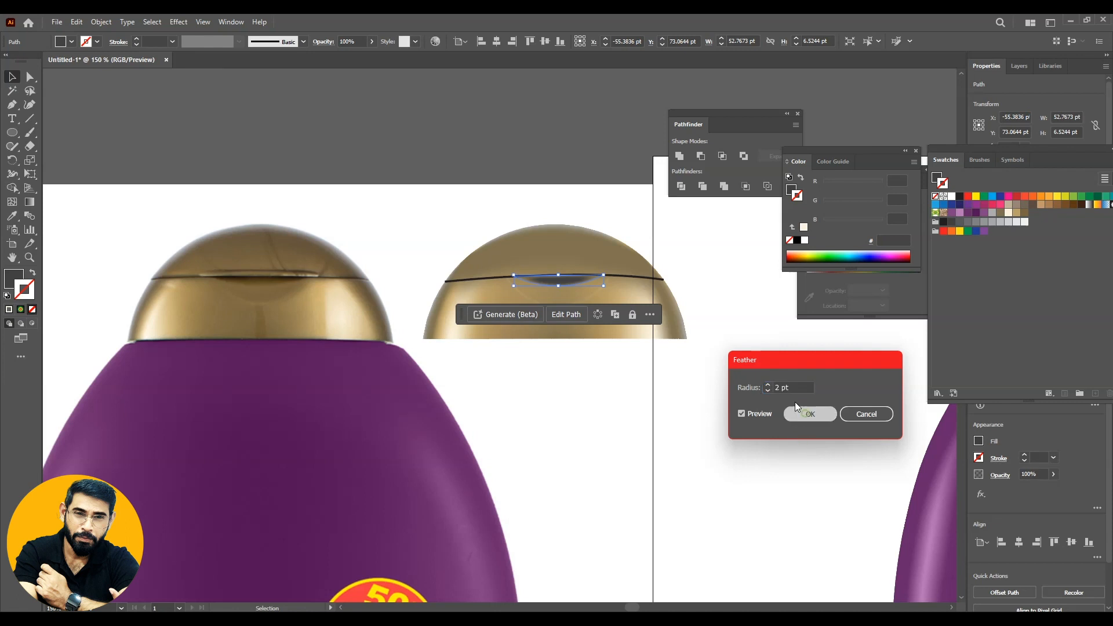
pyautogui.click(809, 415)
pyautogui.click(757, 389)
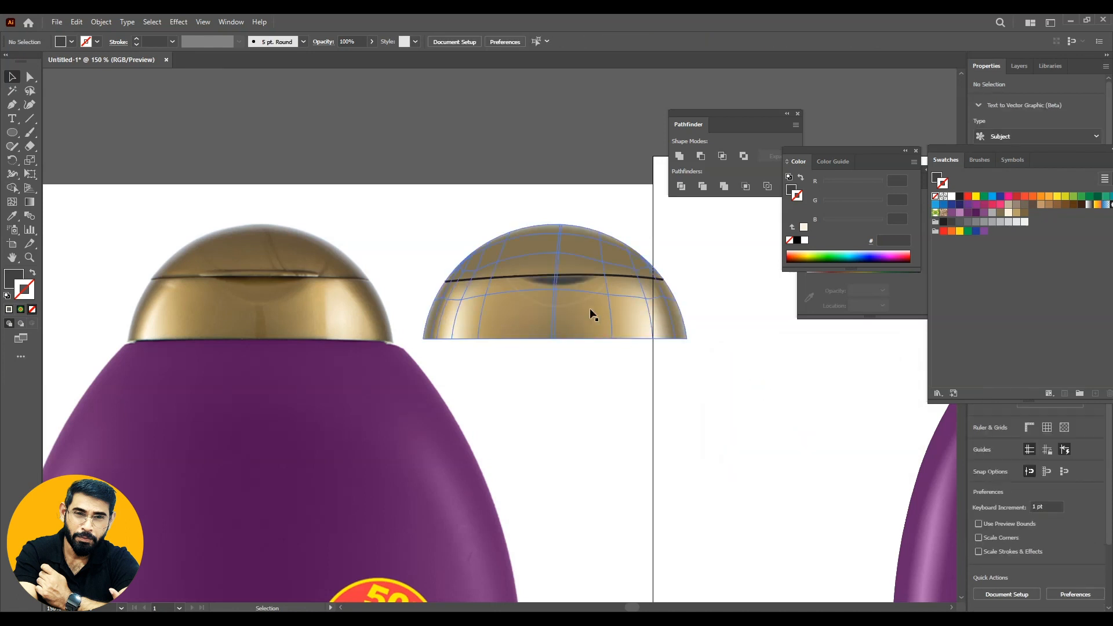
# - Lower the opacity of the feathered crescent to 43% and deselect it
pyautogui.click(567, 276)
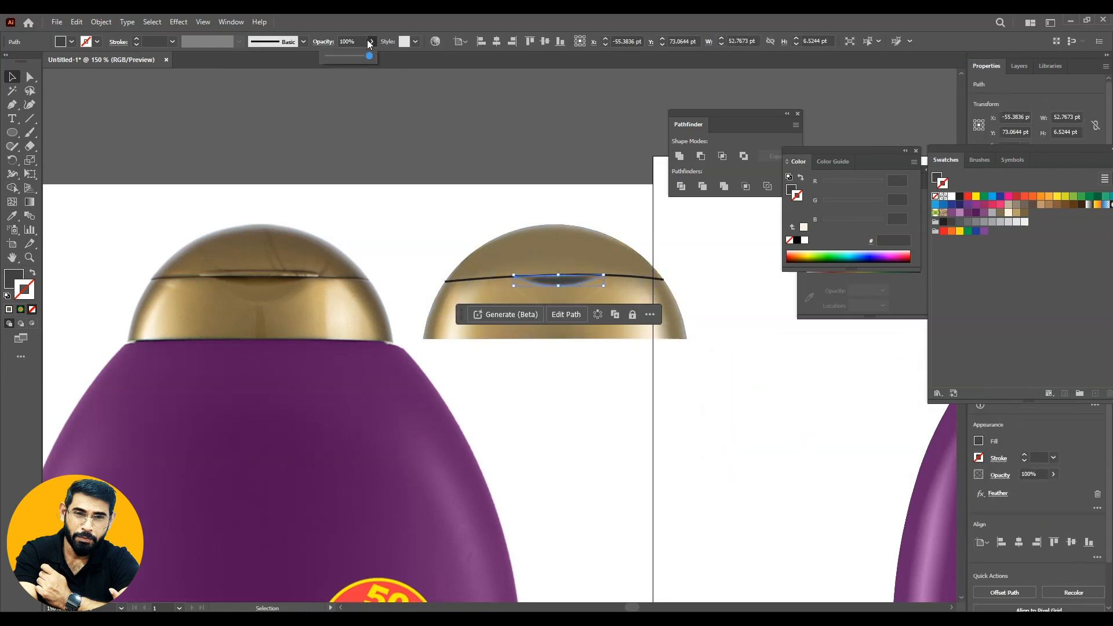
pyautogui.moveTo(363, 53); pyautogui.dragTo(346, 61)
pyautogui.click(829, 391)
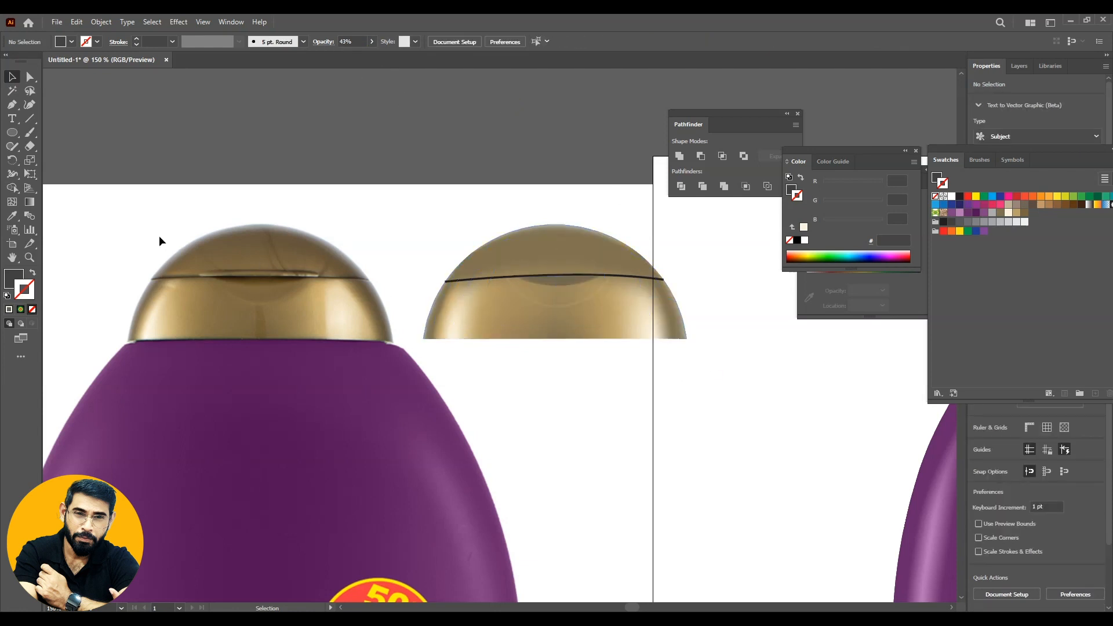
# - Trace the narrow dark wedge at the photo cap's bottom centre, about 8.5 by 19 pt, and move it below the mesh dome
pyautogui.click(12, 104)
pyautogui.click(253, 339)
pyautogui.click(256, 306)
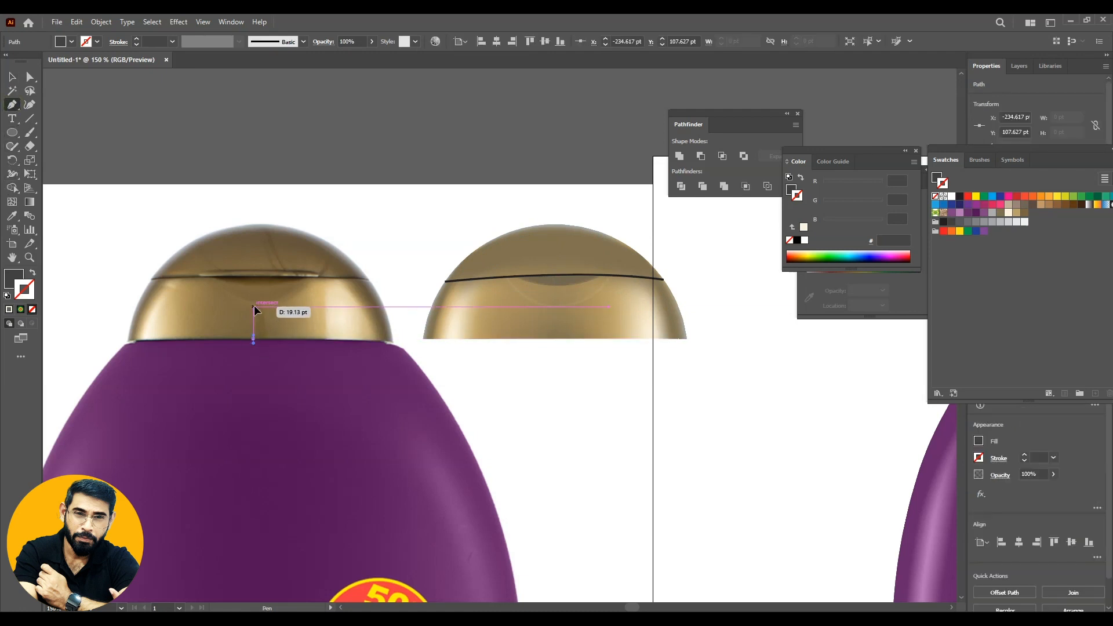
pyautogui.click(253, 339)
pyautogui.press('v')
pyautogui.moveTo(259, 325); pyautogui.dragTo(596, 381)
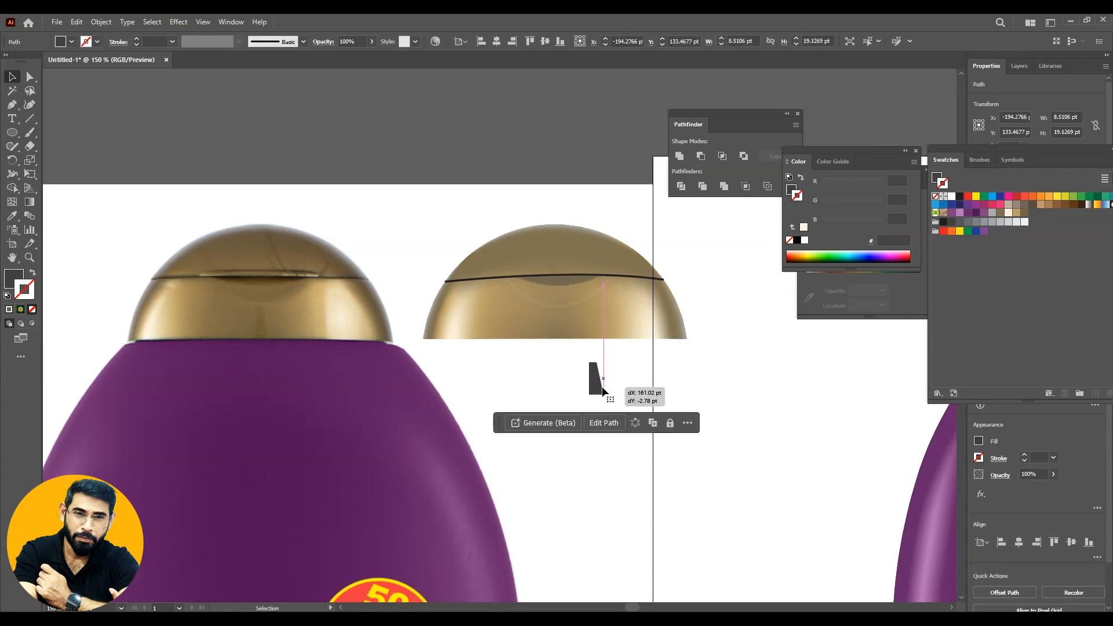
# - Fill the wedge with brown sampled from the photo's cap and place it at the bottom centre of the mesh dome
pyautogui.press('i')
pyautogui.click(266, 319)
pyautogui.press('v')
pyautogui.moveTo(600, 382); pyautogui.dragTo(567, 322)
pyautogui.click(661, 430)
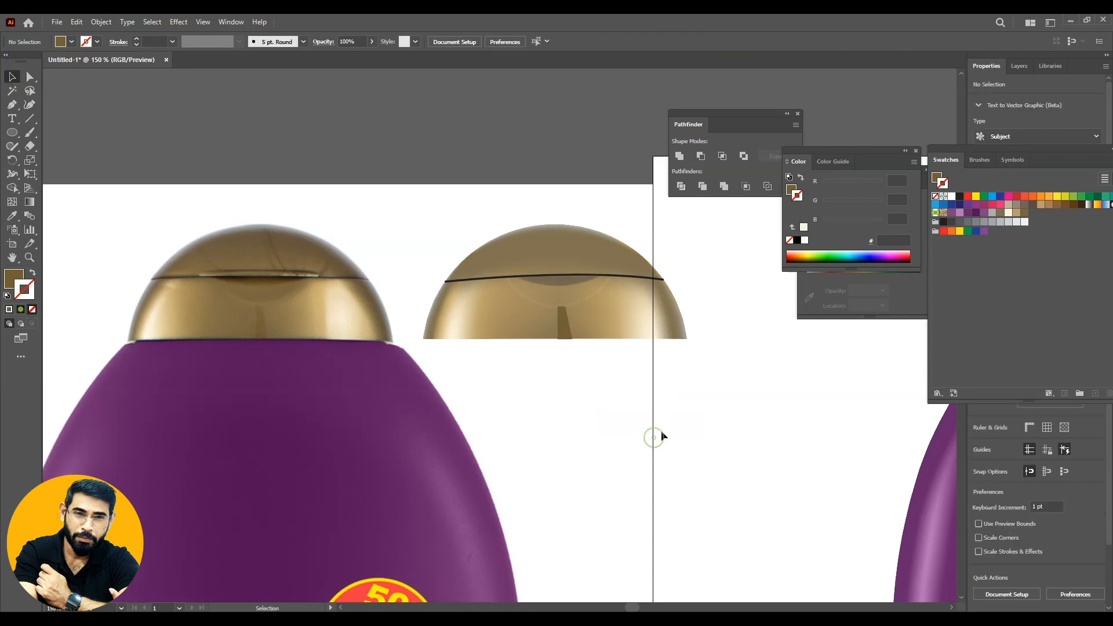
# - Lower the opacity of the brown wedge to 38% and deselect it
pyautogui.click(564, 325)
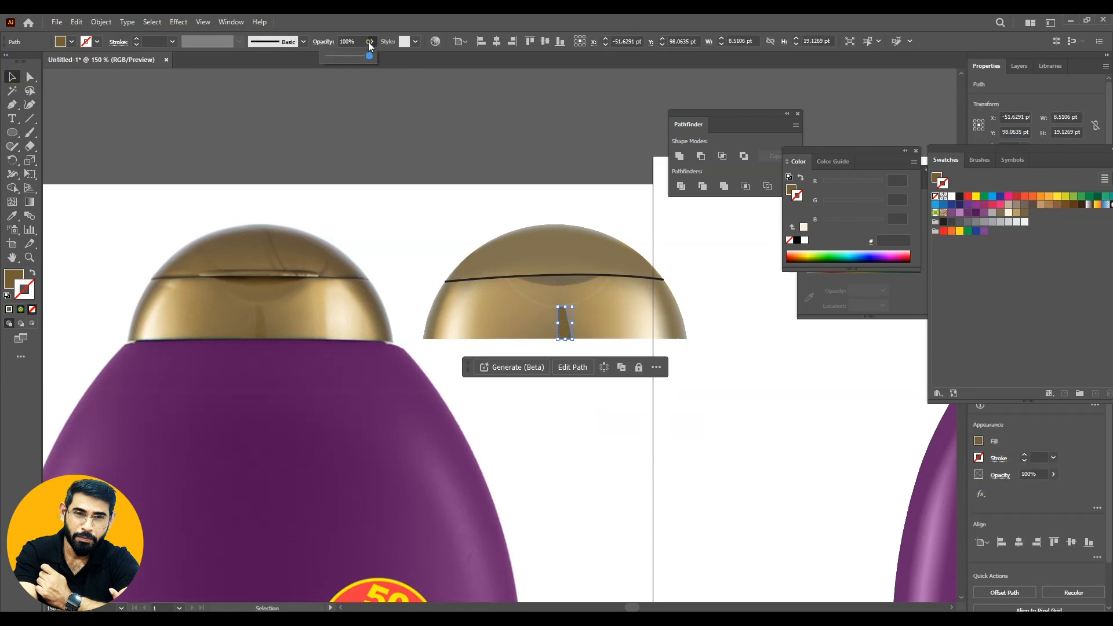
pyautogui.click(727, 416)
pyautogui.moveTo(724, 399); pyautogui.dragTo(731, 425)
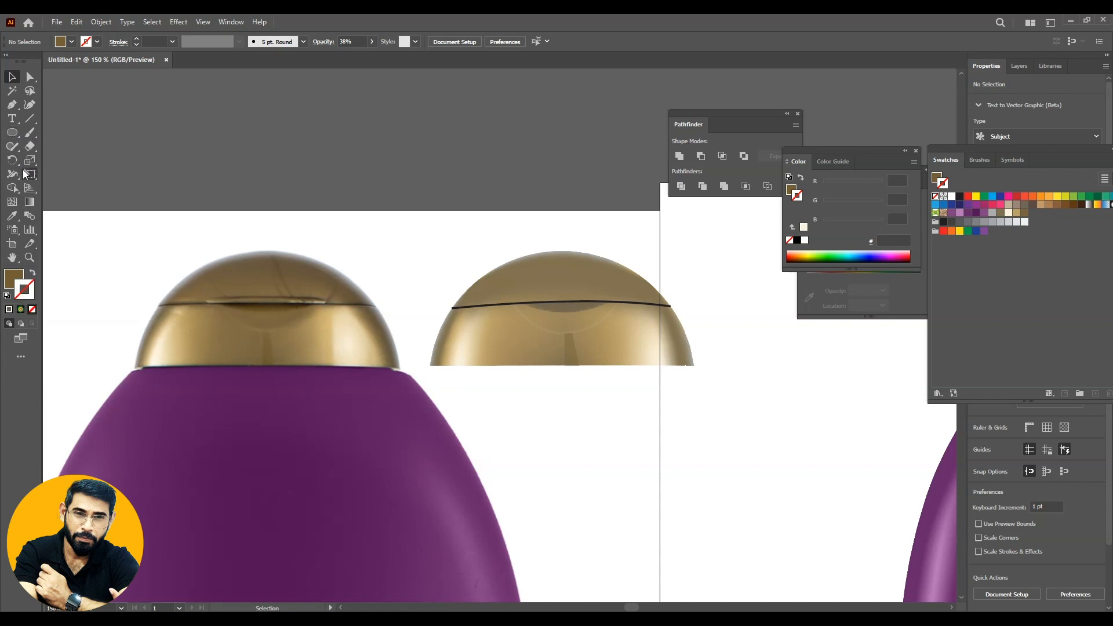
# - Draw a rounded rectangle about 68.6 by 3.3 pt over the lid slot just above the photo cap's seam
pyautogui.moveTo(11, 132); pyautogui.dragTo(67, 144)
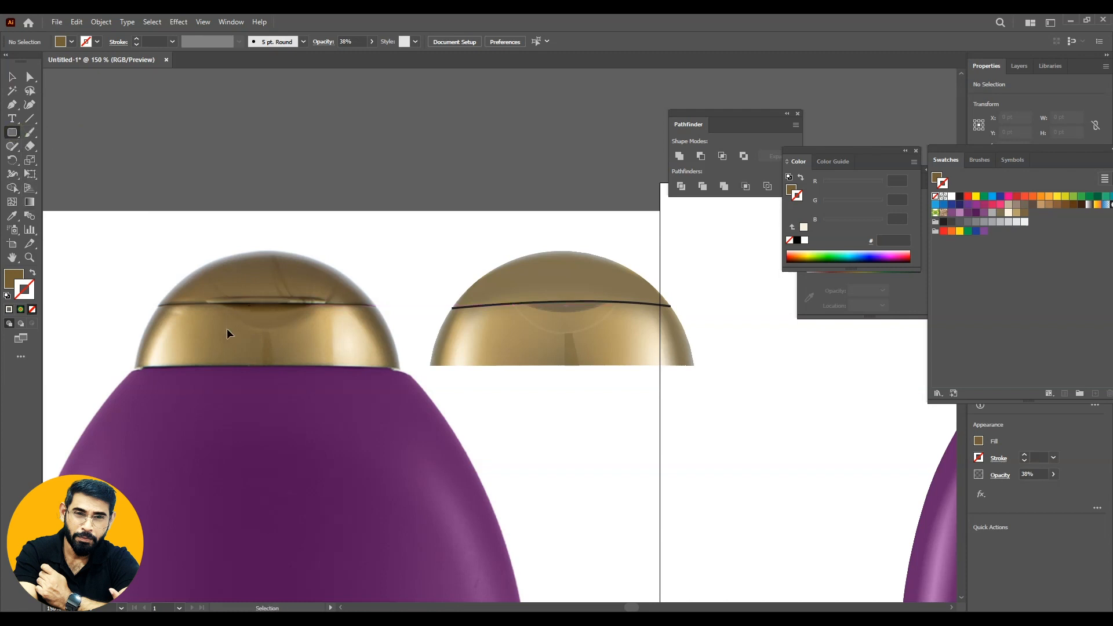
pyautogui.hotkey('ctrl', '=')
pyautogui.hotkey('ctrl', '=')
pyautogui.hotkey('ctrl', '=')
pyautogui.press('space')
pyautogui.moveTo(210, 351); pyautogui.dragTo(467, 351)
pyautogui.moveTo(385, 351); pyautogui.dragTo(507, 350)
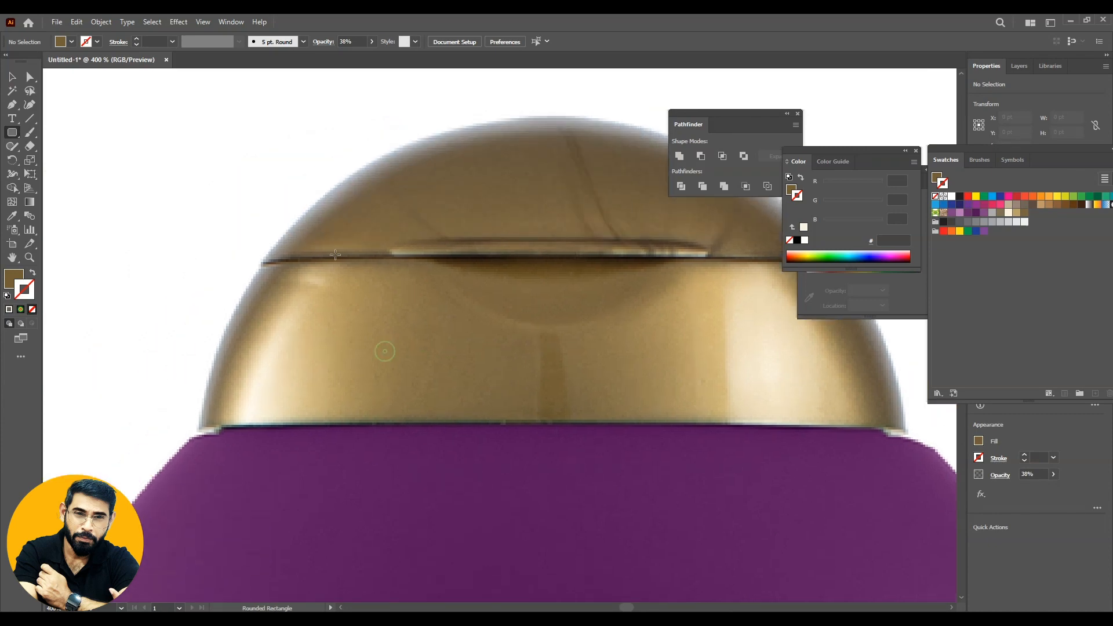
pyautogui.moveTo(394, 244); pyautogui.dragTo(706, 257)
# - Turn the rounded slot rectangle into a gradient mesh by placing a mesh point at its centre
pyautogui.click(12, 78)
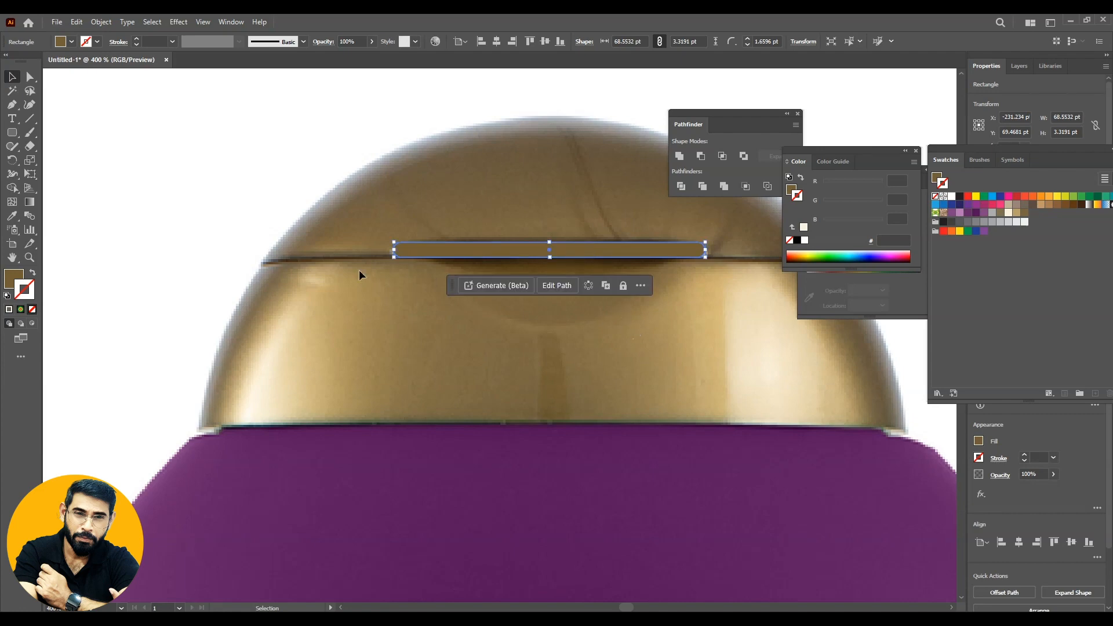
pyautogui.click(12, 202)
pyautogui.click(549, 250)
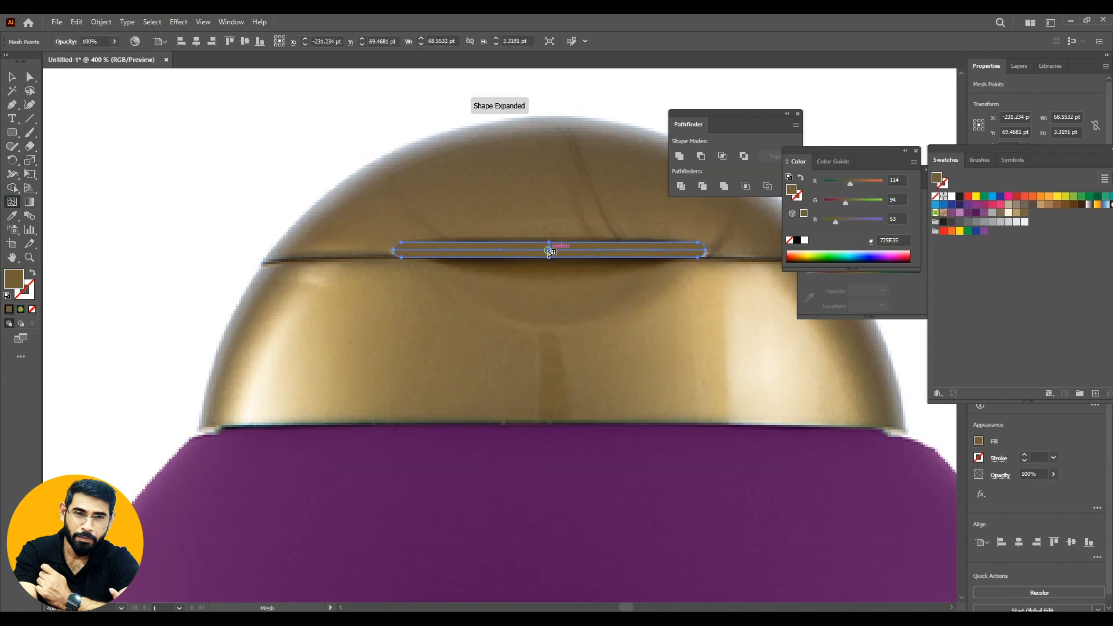
# - Recolour the lid slot's mesh points with the brown swatch 807251 and the grey swatch ACAEAC, and deselect the slot
pyautogui.click(28, 79)
pyautogui.moveTo(364, 196); pyautogui.dragTo(733, 254)
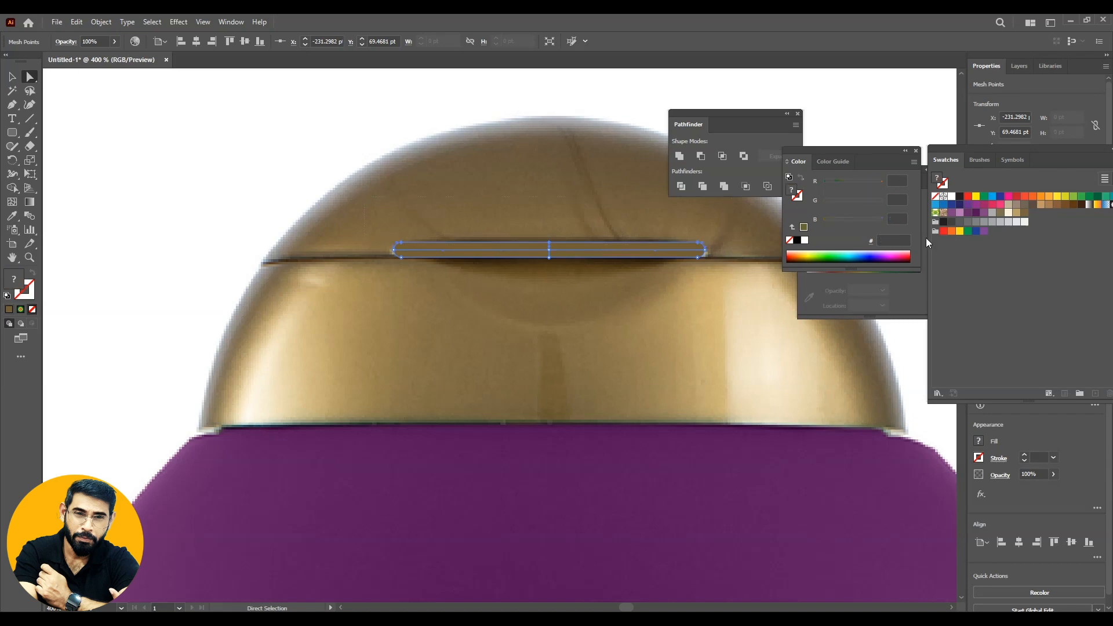
pyautogui.click(999, 213)
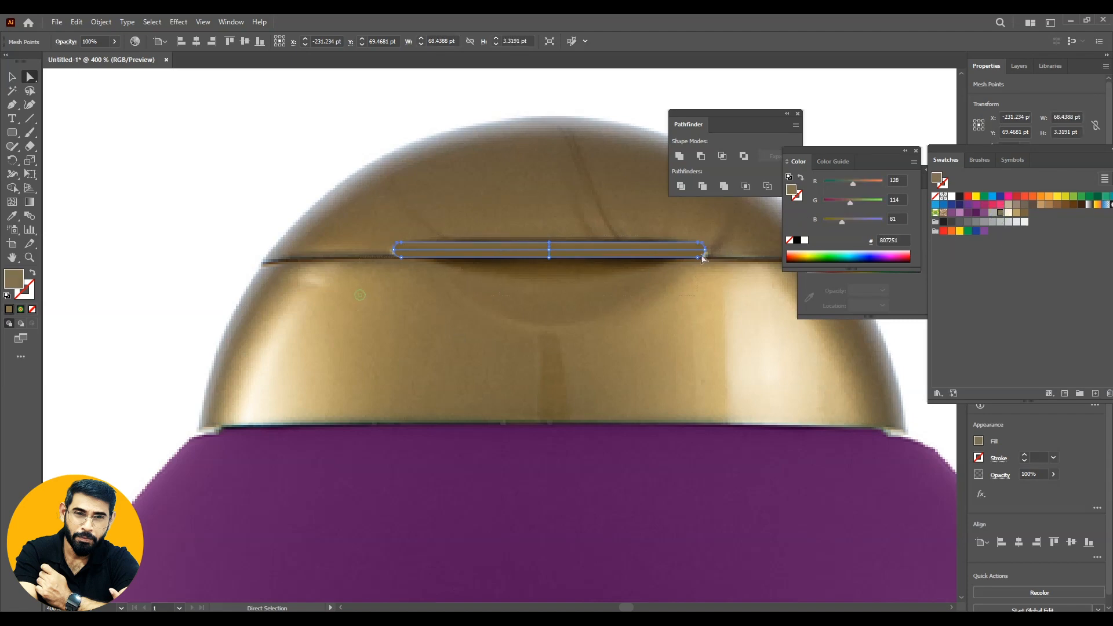
pyautogui.moveTo(711, 253); pyautogui.dragTo(711, 252)
pyautogui.click(990, 214)
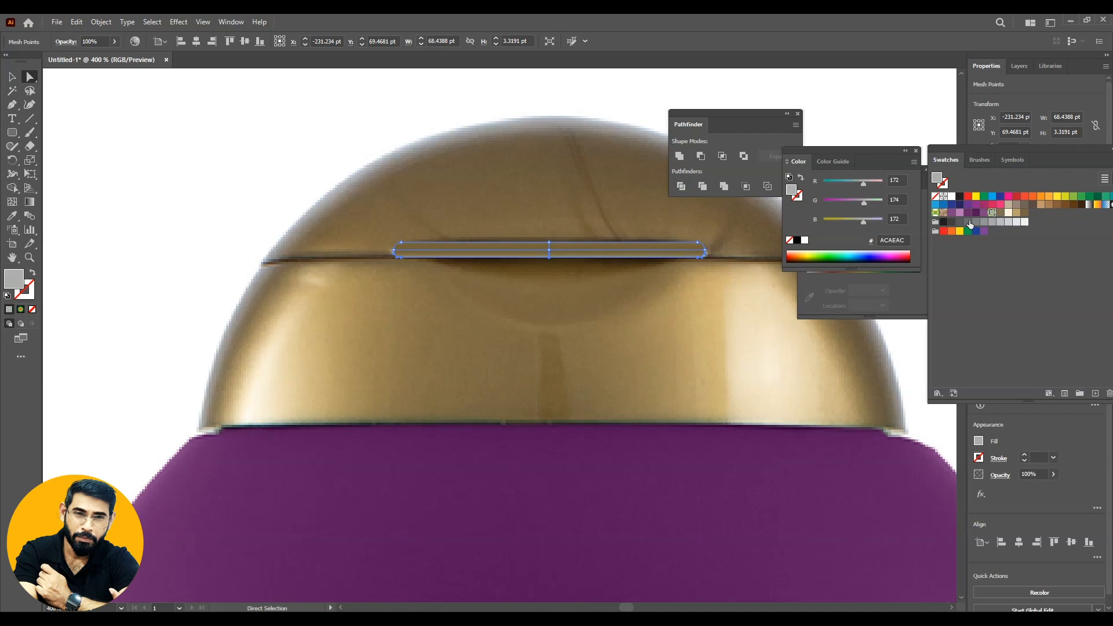
pyautogui.click(12, 76)
pyautogui.click(615, 365)
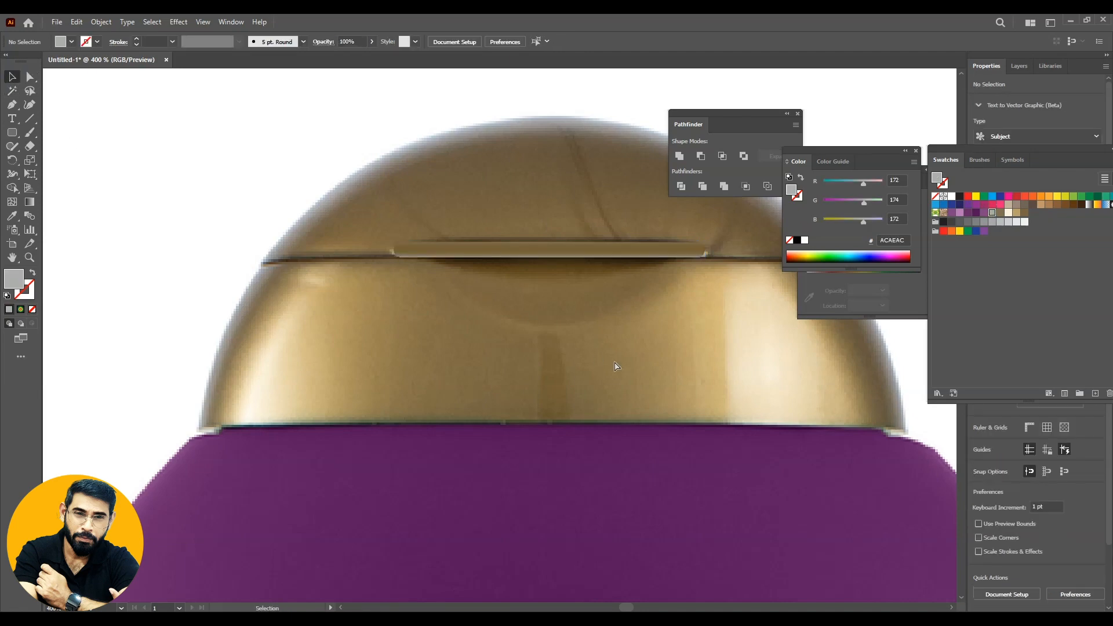
# - Select all parts of the vector cap beside the reference photo and group them
pyautogui.hotkey('ctrl', '-')
pyautogui.hotkey('ctrl', '-')
pyautogui.hotkey('ctrl', '-')
pyautogui.hscroll(3, 611, 360)
pyautogui.moveTo(328, 301); pyautogui.dragTo(633, 300)
pyautogui.click(717, 424)
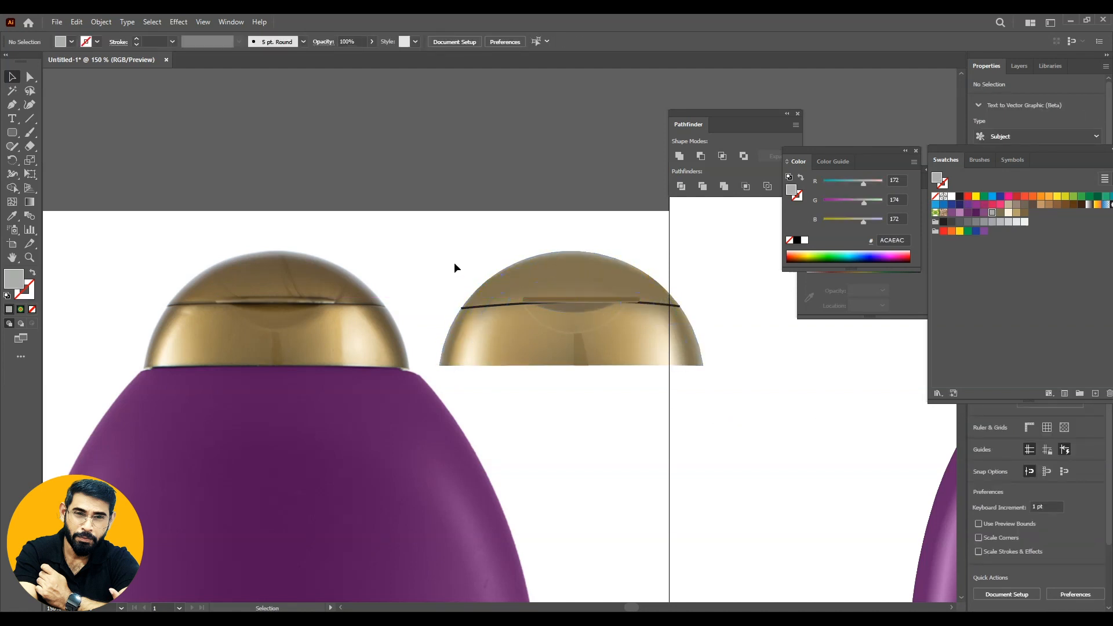
pyautogui.moveTo(394, 231); pyautogui.dragTo(794, 454)
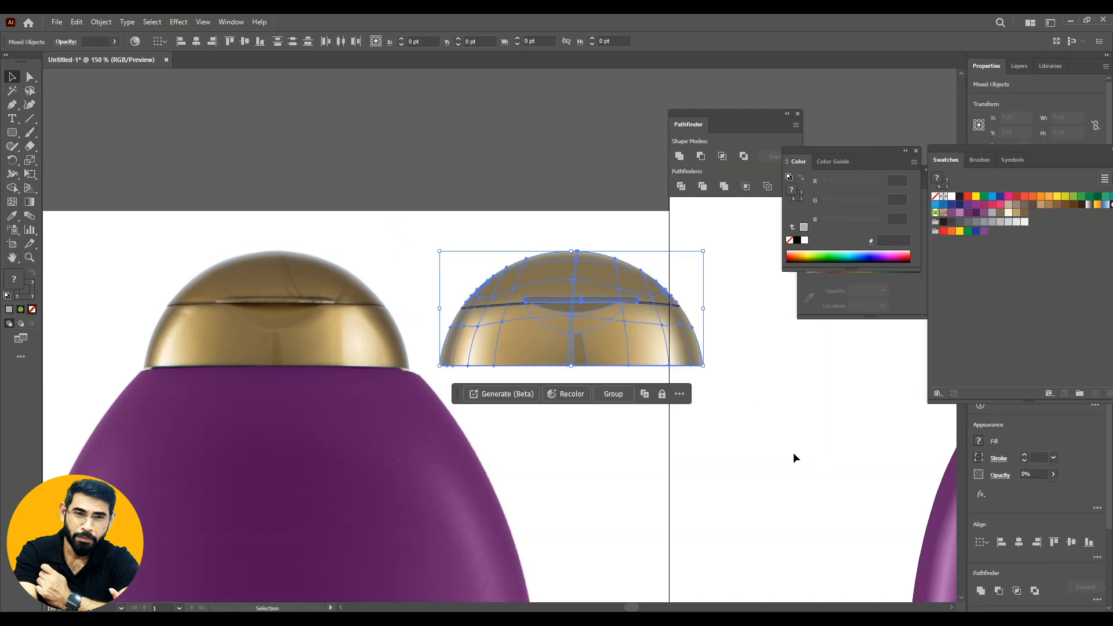
pyautogui.hotkey('ctrl', 'g')
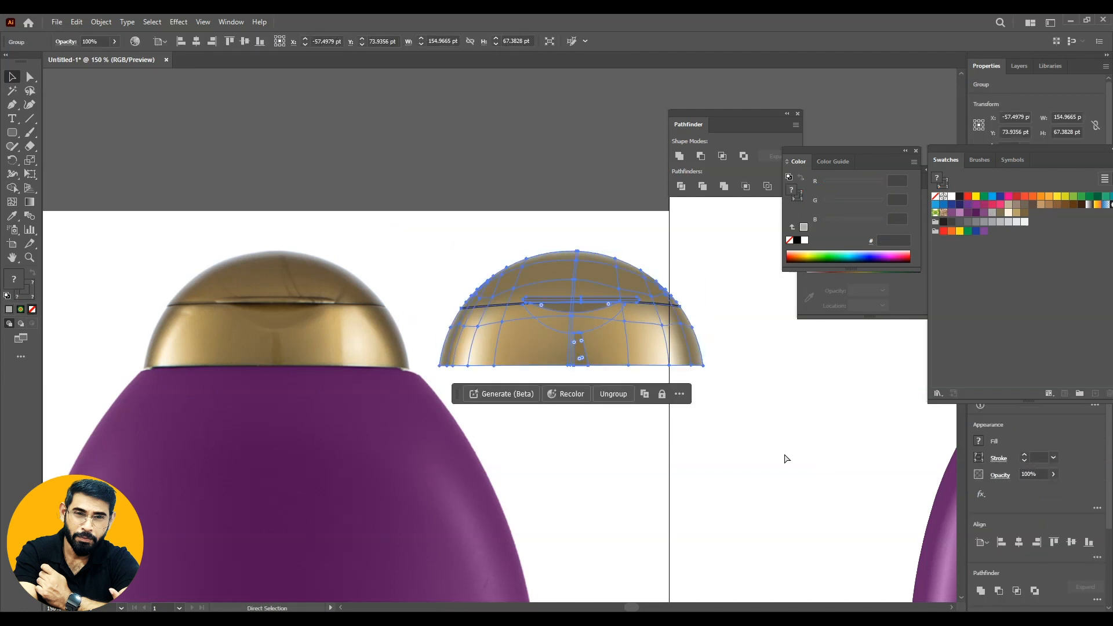
pyautogui.hotkey('ctrl', '-')
pyautogui.press('n')
pyautogui.moveTo(653, 427); pyautogui.dragTo(121, 469)
pyautogui.moveTo(64, 387); pyautogui.dragTo(161, 410)
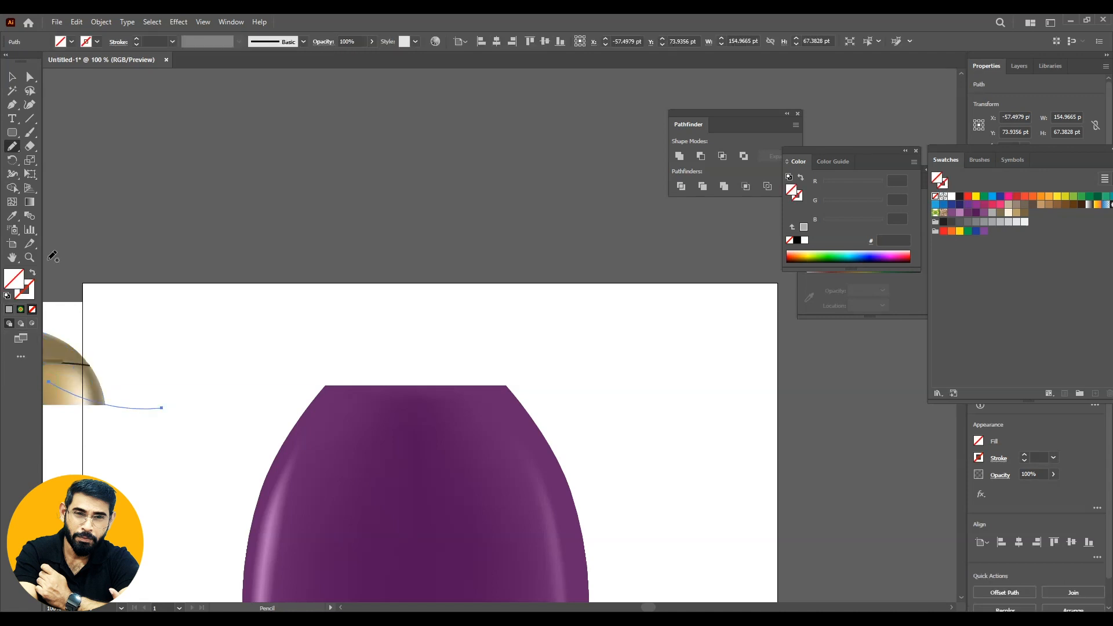
pyautogui.hotkey('ctrl', 'z')
# - Move the cap group onto the flat top edge of the vector purple bottle and deselect it
pyautogui.click(12, 77)
pyautogui.moveTo(75, 371); pyautogui.dragTo(473, 349)
pyautogui.click(726, 443)
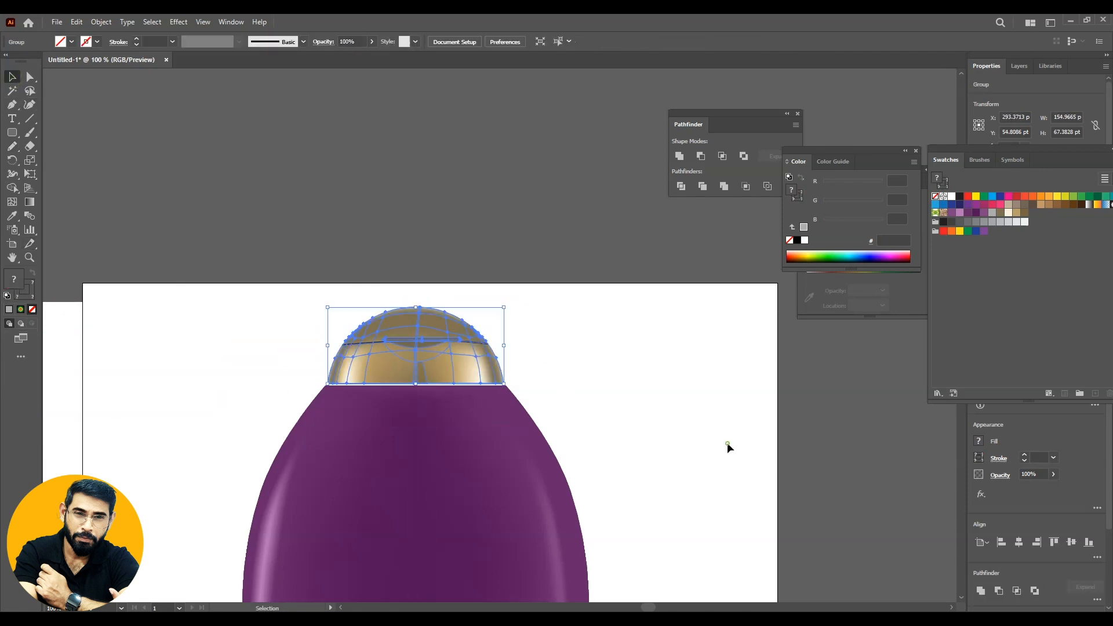
pyautogui.hotkey('ctrl', '+')
pyautogui.hotkey('ctrl', '+')
pyautogui.moveTo(377, 368); pyautogui.dragTo(573, 245)
pyautogui.click(574, 245)
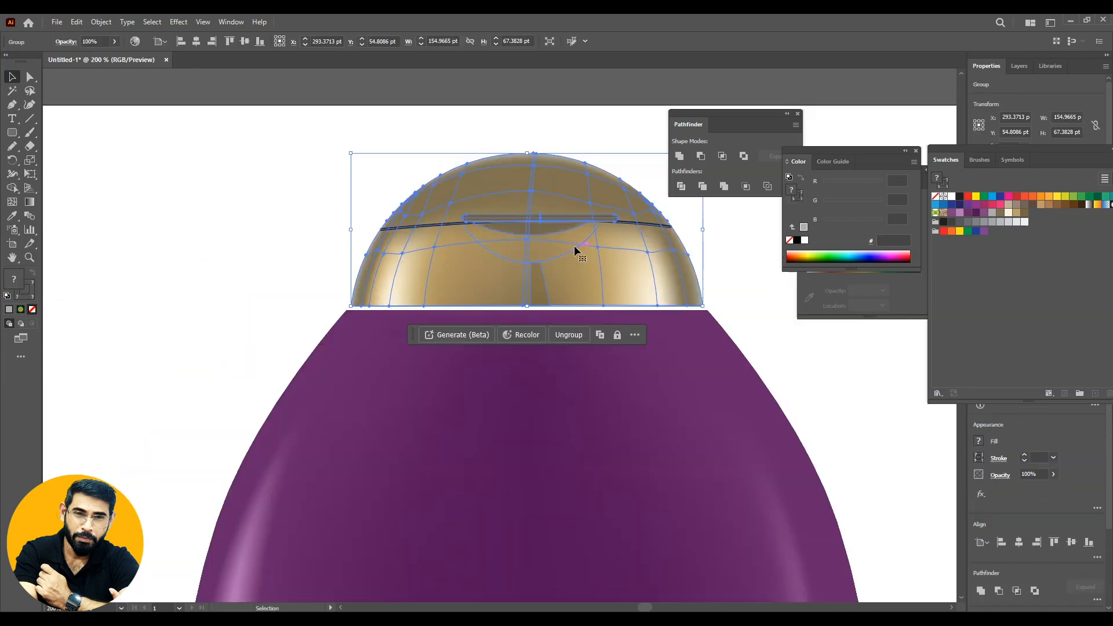
pyautogui.click(862, 378)
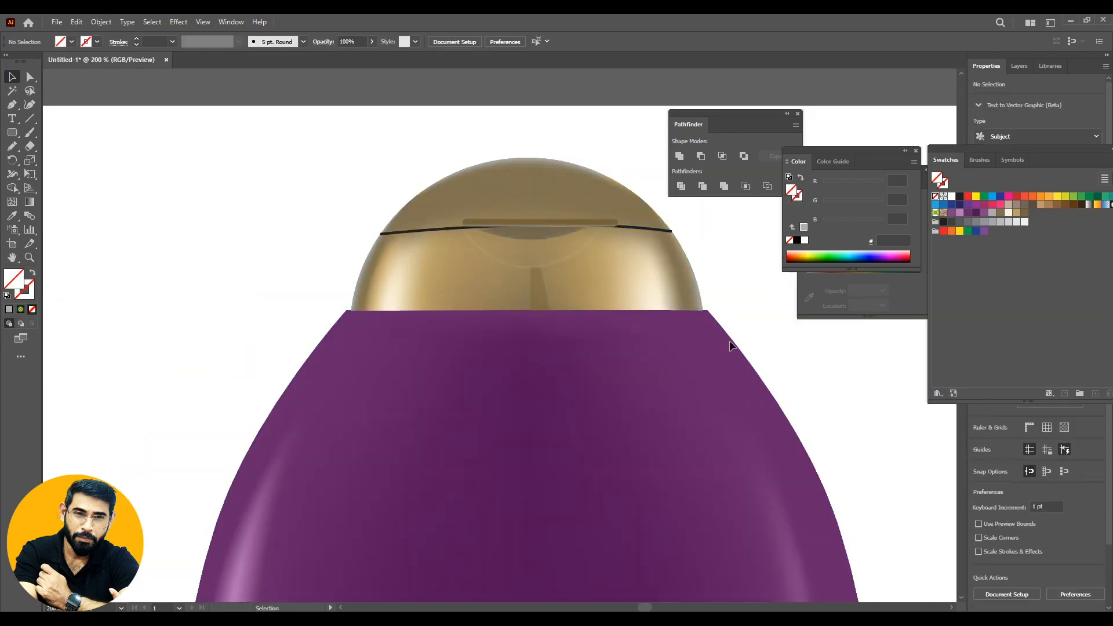
# - Widen the cap group on both sides to match the width of the bottle's top edge, and deselect it
pyautogui.click(520, 243)
pyautogui.moveTo(351, 157); pyautogui.dragTo(346, 158)
pyautogui.moveTo(629, 291); pyautogui.dragTo(542, 308)
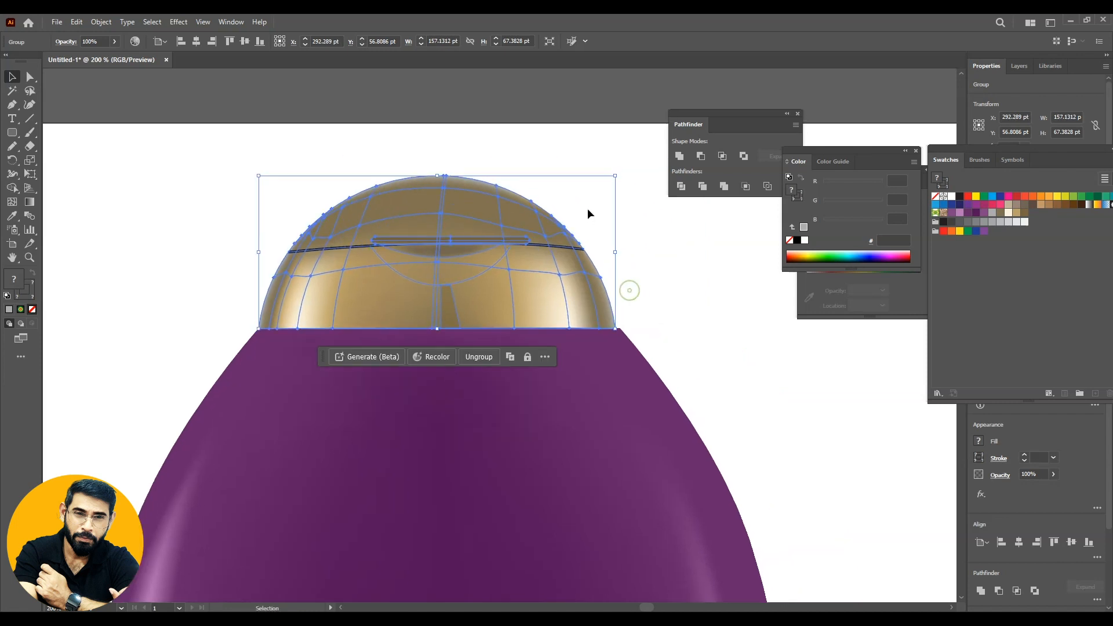
pyautogui.moveTo(613, 176); pyautogui.dragTo(619, 174)
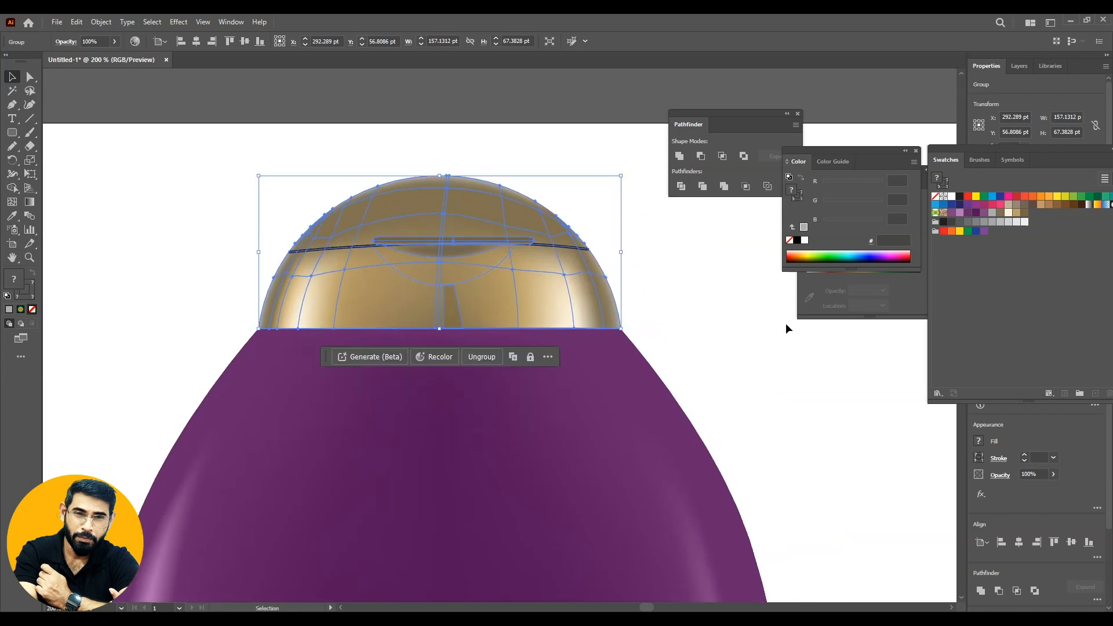
pyautogui.click(801, 380)
# - Draw a circle about 87.8 pt wide beside the reference bottle's badge and fill it with yellow sampled from that badge
pyautogui.hotkey('ctrl', '-')
pyautogui.hotkey('ctrl', '-')
pyautogui.hotkey('ctrl', '-')
pyautogui.press('-')
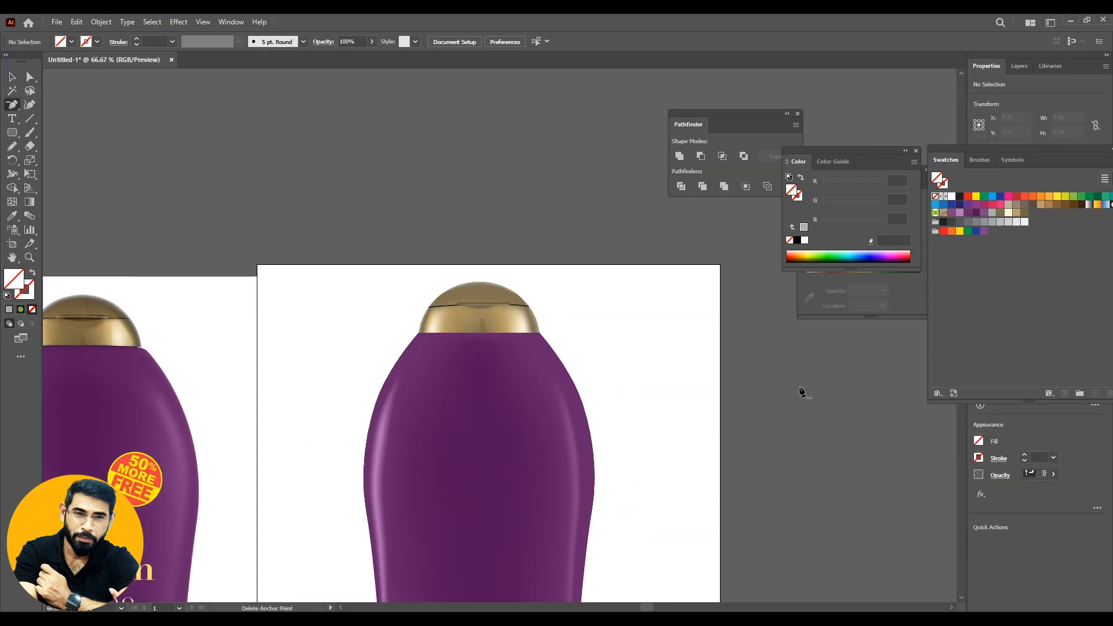
pyautogui.moveTo(702, 540); pyautogui.dragTo(756, 410)
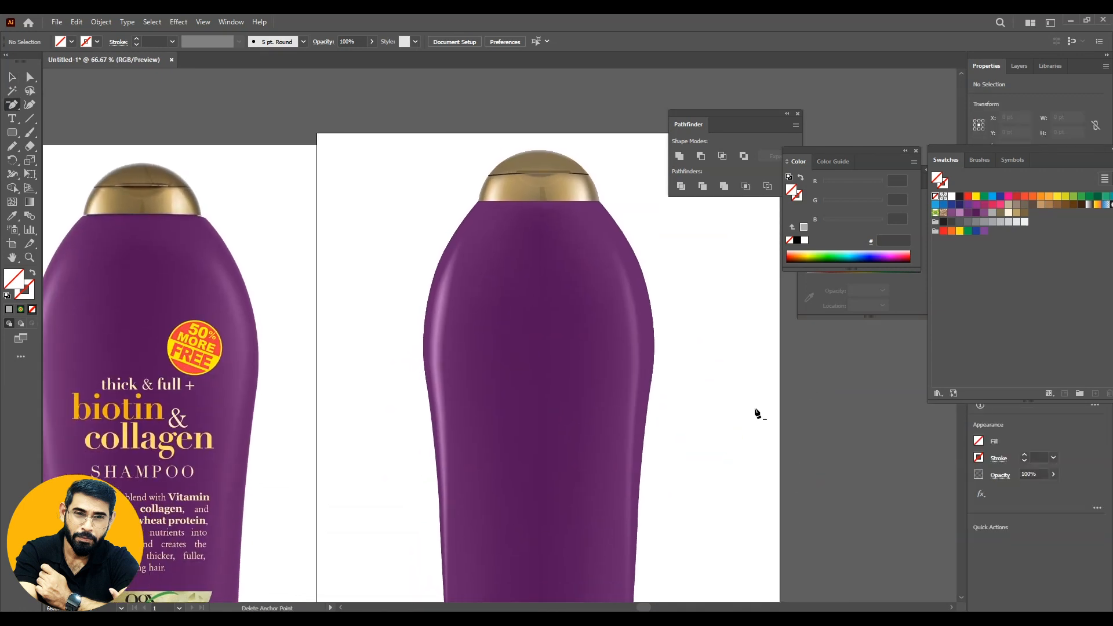
pyautogui.moveTo(398, 409); pyautogui.dragTo(684, 268)
pyautogui.hotkey('ctrl', '+')
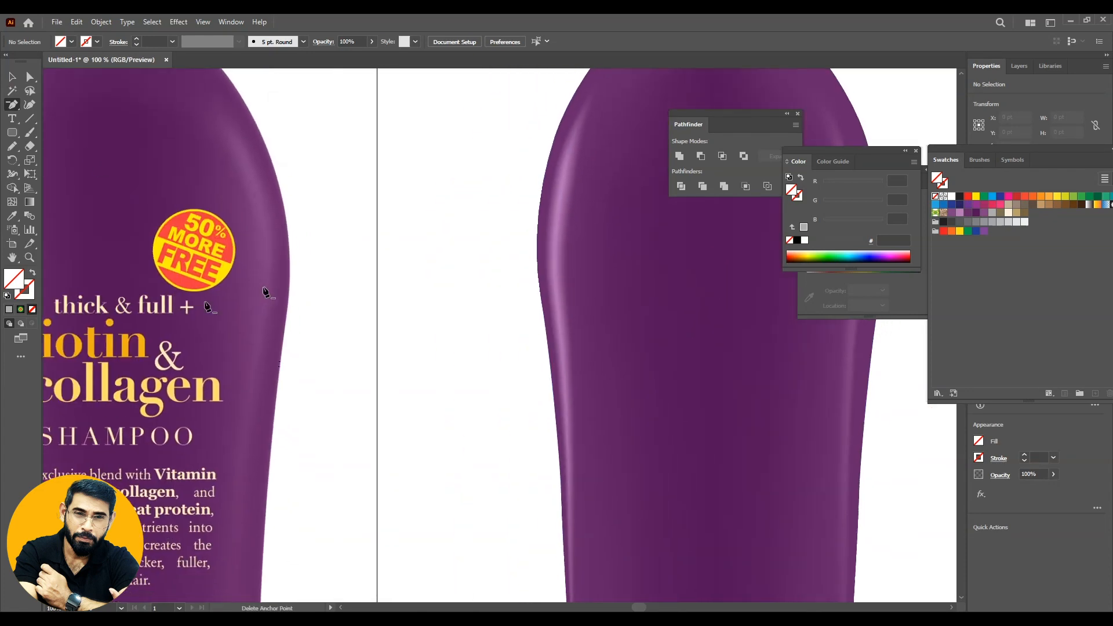
pyautogui.click(12, 132)
pyautogui.click(65, 160)
pyautogui.moveTo(426, 317); pyautogui.dragTo(454, 367)
pyautogui.press('v')
pyautogui.moveTo(460, 284); pyautogui.dragTo(462, 221)
pyautogui.press('i')
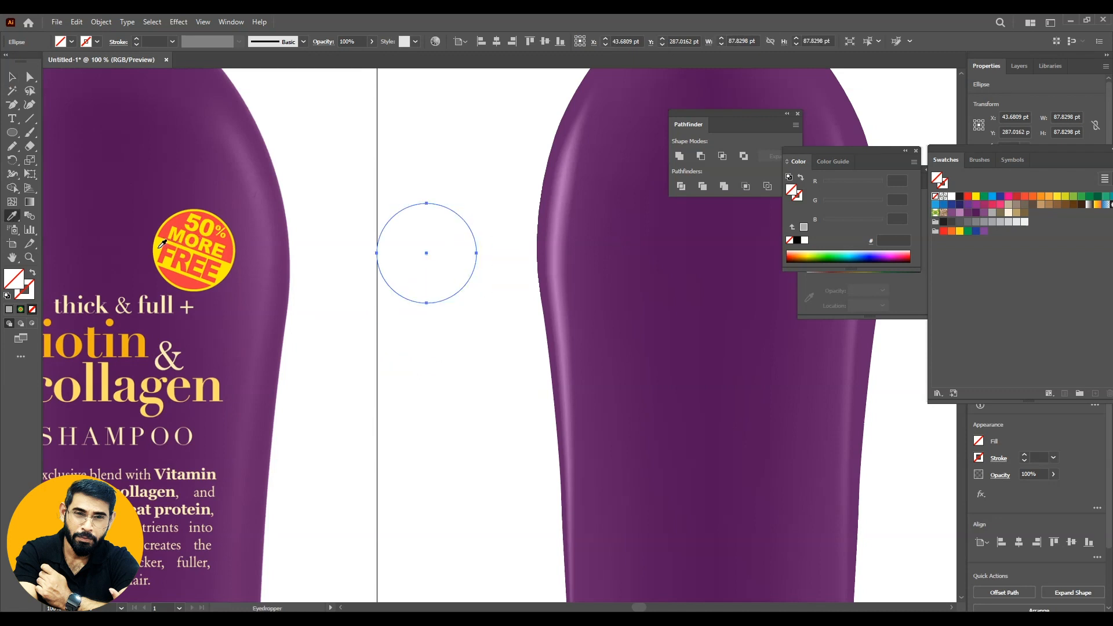
pyautogui.click(159, 247)
# - Duplicate the yellow circle, shrink the copy to about 73.4 pt, place it inside the original and fill it with the photo badge's red
pyautogui.click(10, 75)
pyautogui.moveTo(434, 253); pyautogui.dragTo(455, 456)
pyautogui.moveTo(494, 491); pyautogui.dragTo(477, 474)
pyautogui.moveTo(438, 418); pyautogui.dragTo(422, 234)
pyautogui.press('i')
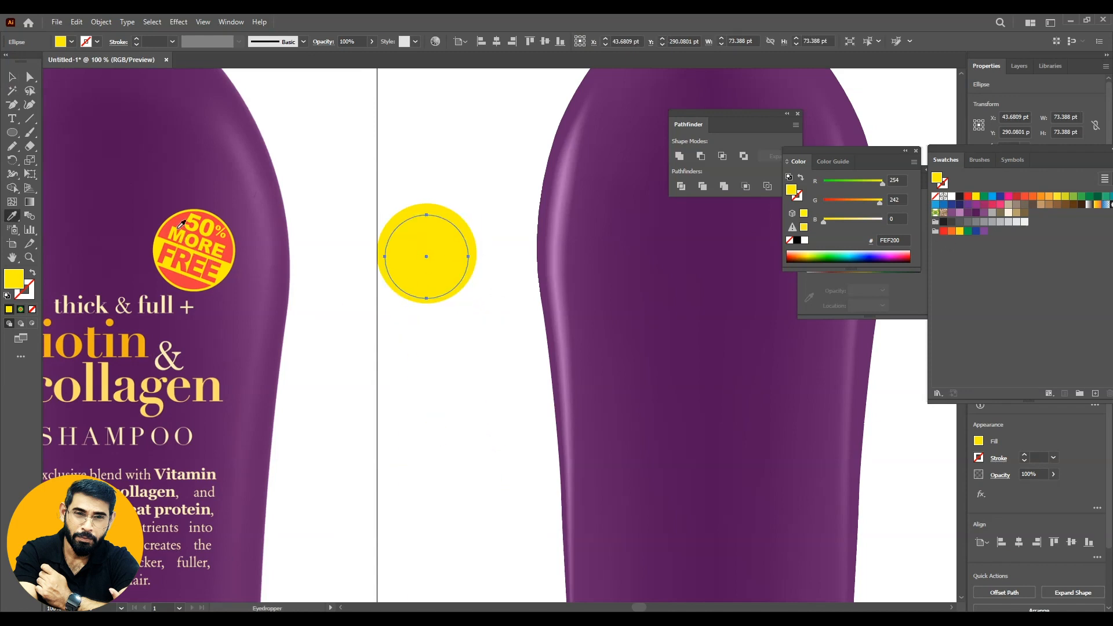
pyautogui.click(181, 225)
pyautogui.click(13, 77)
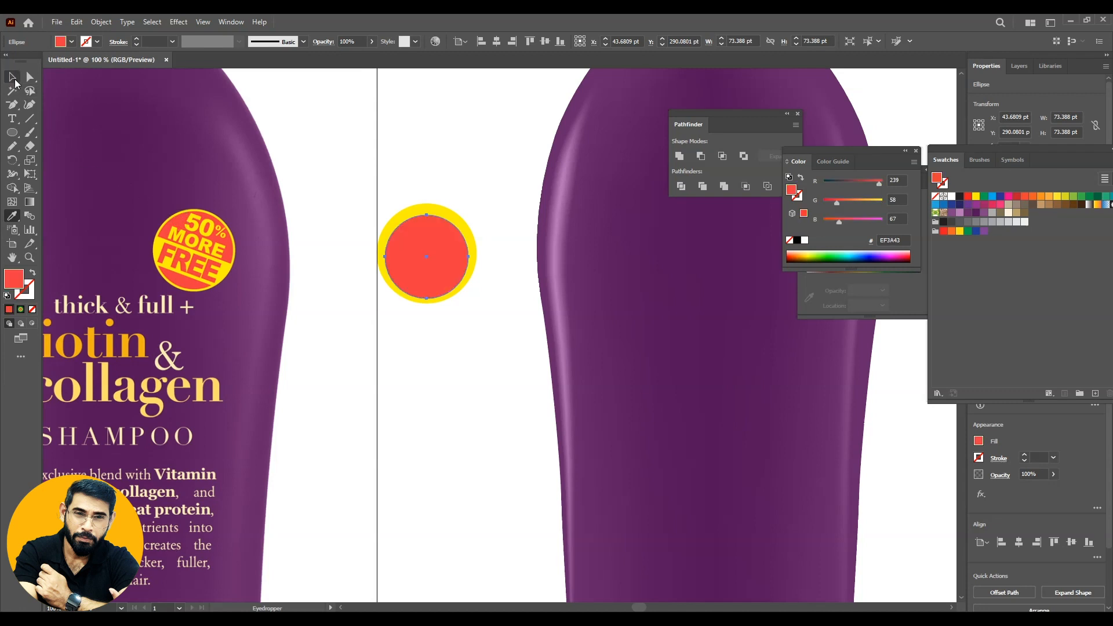
# - Align the red and yellow circles to each other's horizontal and vertical centres, and deselect them
pyautogui.click(370, 184)
pyautogui.moveTo(434, 259); pyautogui.dragTo(434, 255)
pyautogui.moveTo(363, 172); pyautogui.dragTo(488, 296)
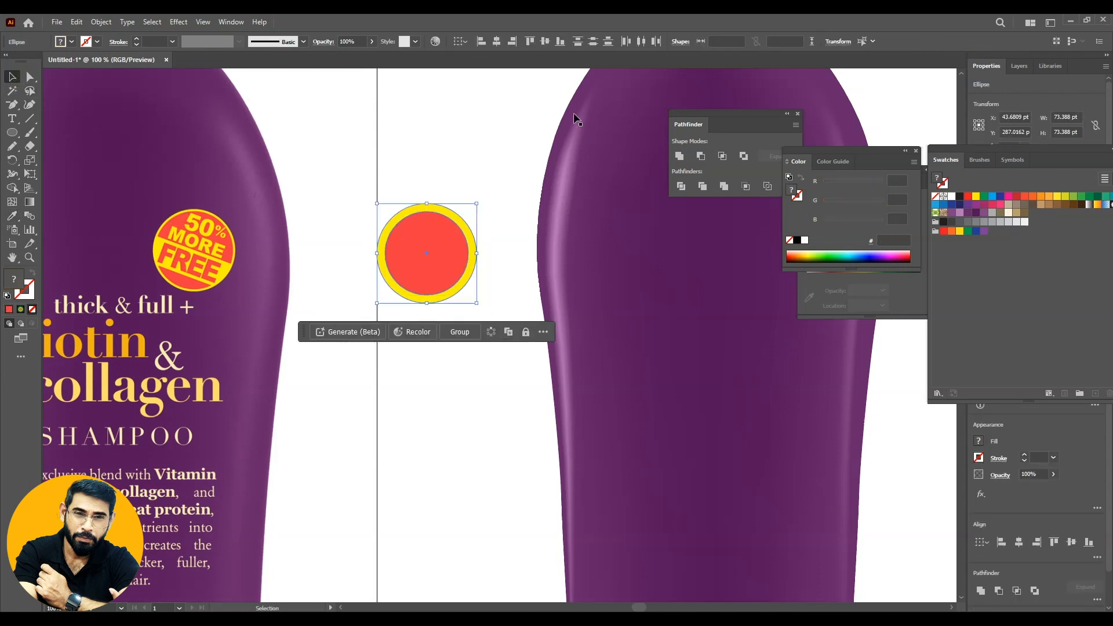
pyautogui.click(496, 43)
pyautogui.click(545, 45)
pyautogui.click(498, 150)
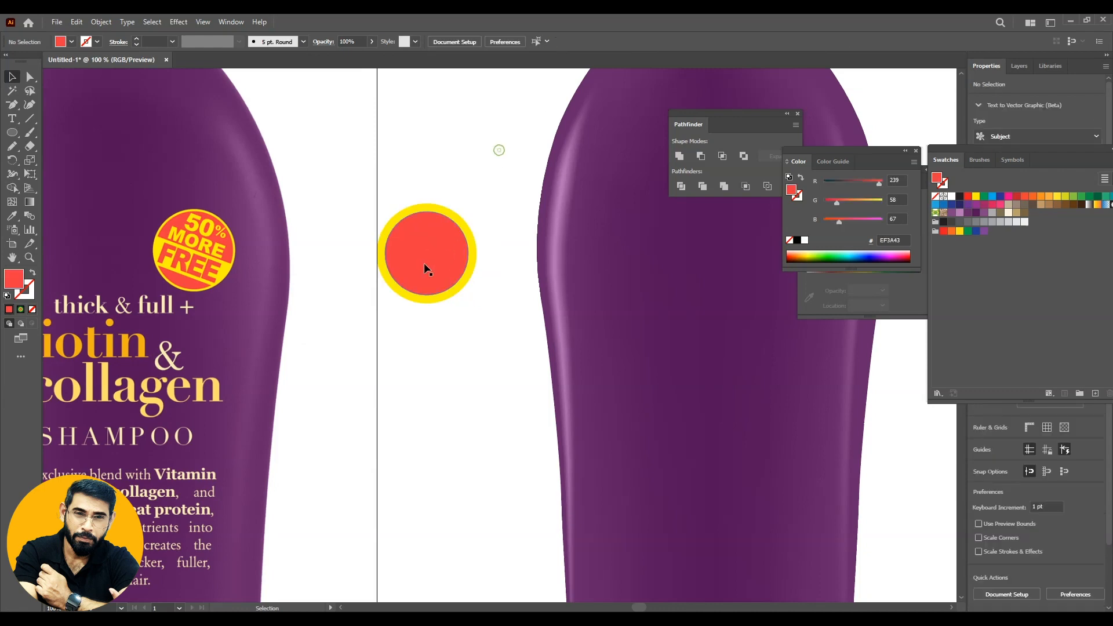
# - Enlarge the red circle from its centre to about 81.8 pt, leaving a thin yellow rim around it
pyautogui.click(426, 268)
pyautogui.moveTo(469, 210); pyautogui.dragTo(474, 207)
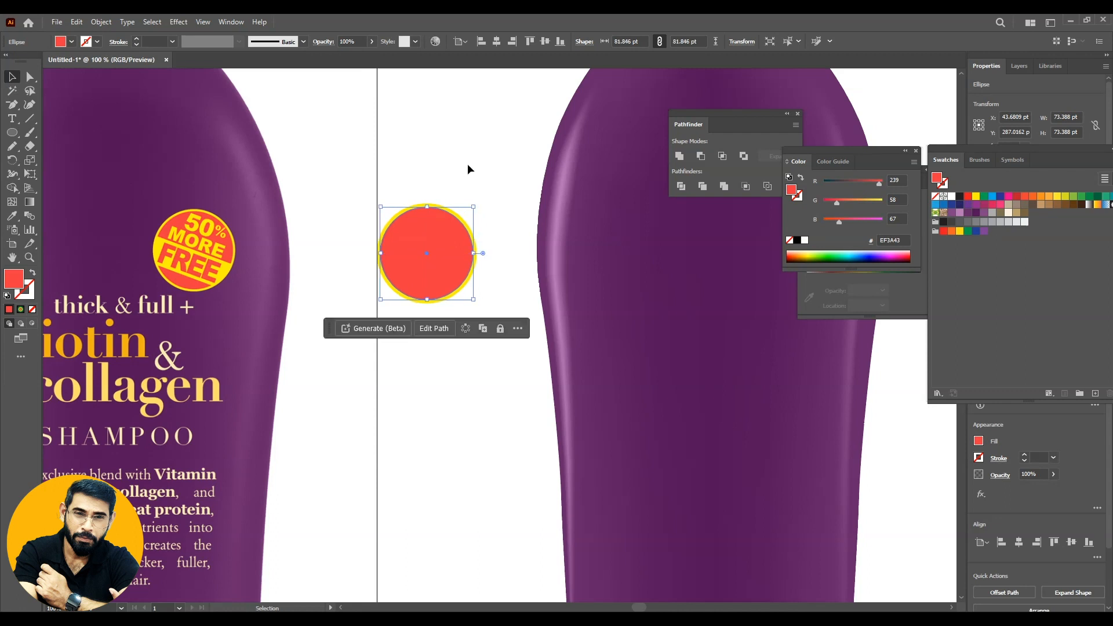
pyautogui.click(478, 266)
# - Duplicate the red circle below the badge and subtract a horizontal rectangle about 103.2 by 25.7 pt from the copy's lower half
pyautogui.click(430, 260)
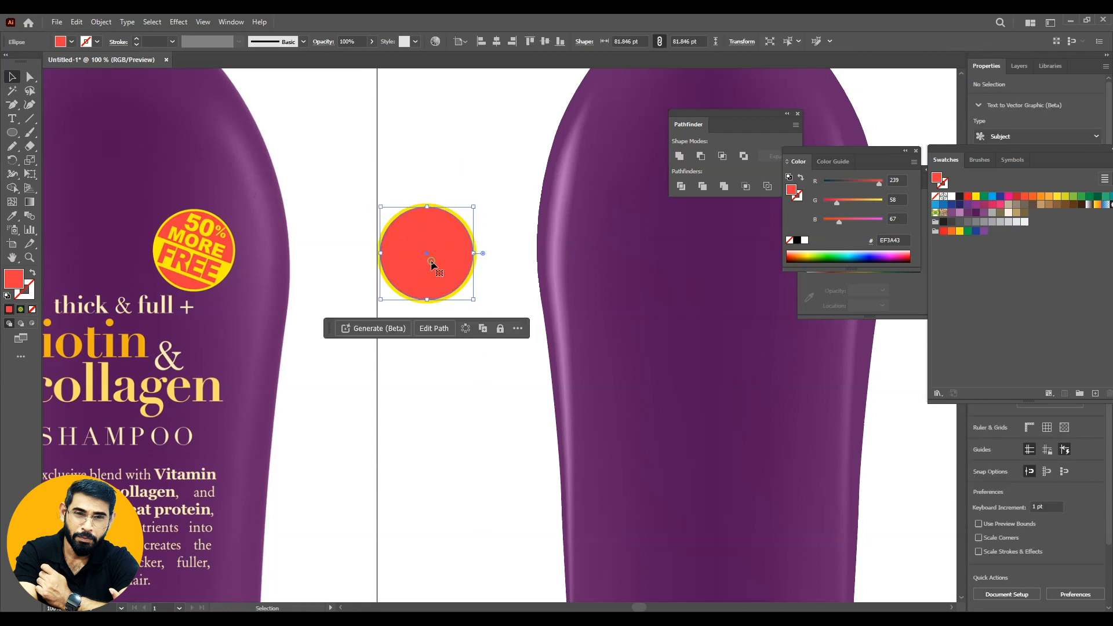
pyautogui.moveTo(417, 246); pyautogui.dragTo(428, 381)
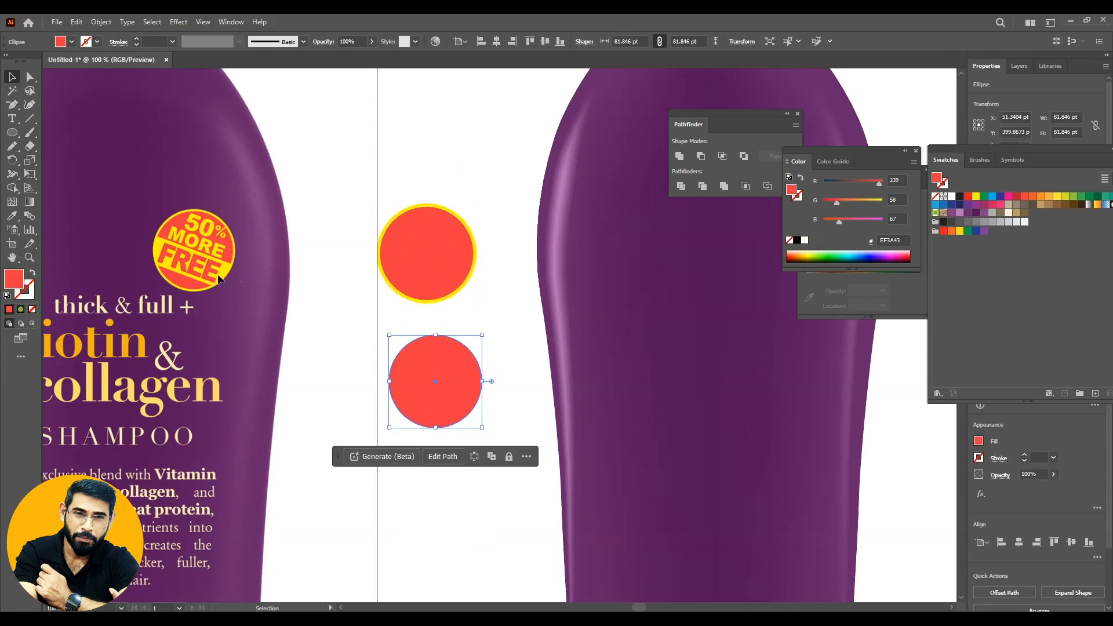
pyautogui.click(14, 133)
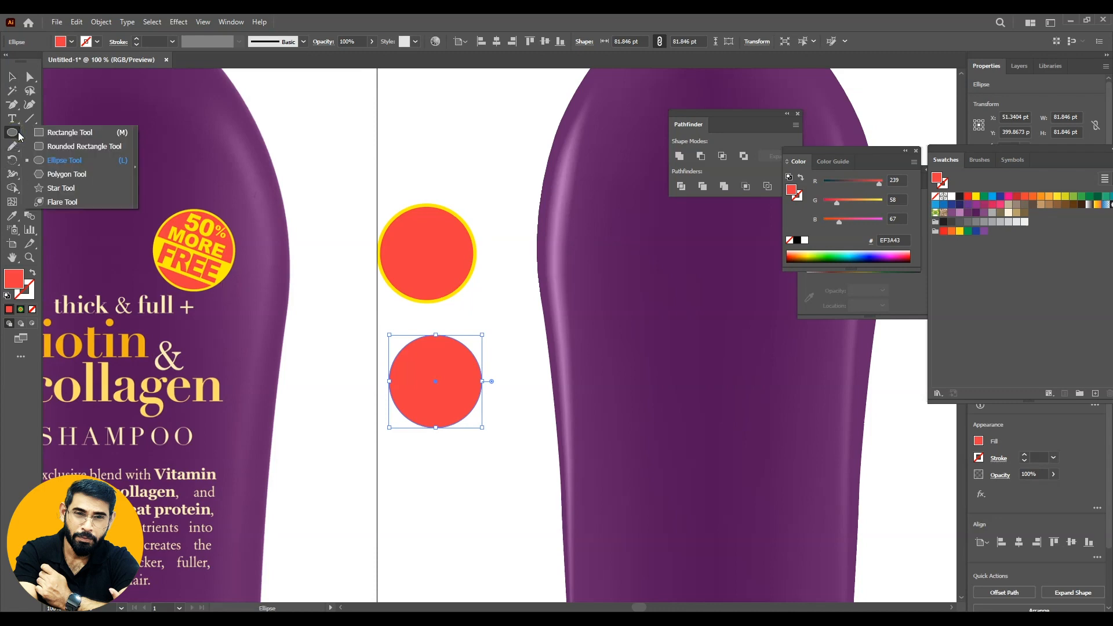
pyautogui.click(69, 133)
pyautogui.moveTo(380, 386); pyautogui.dragTo(438, 397)
pyautogui.click(12, 77)
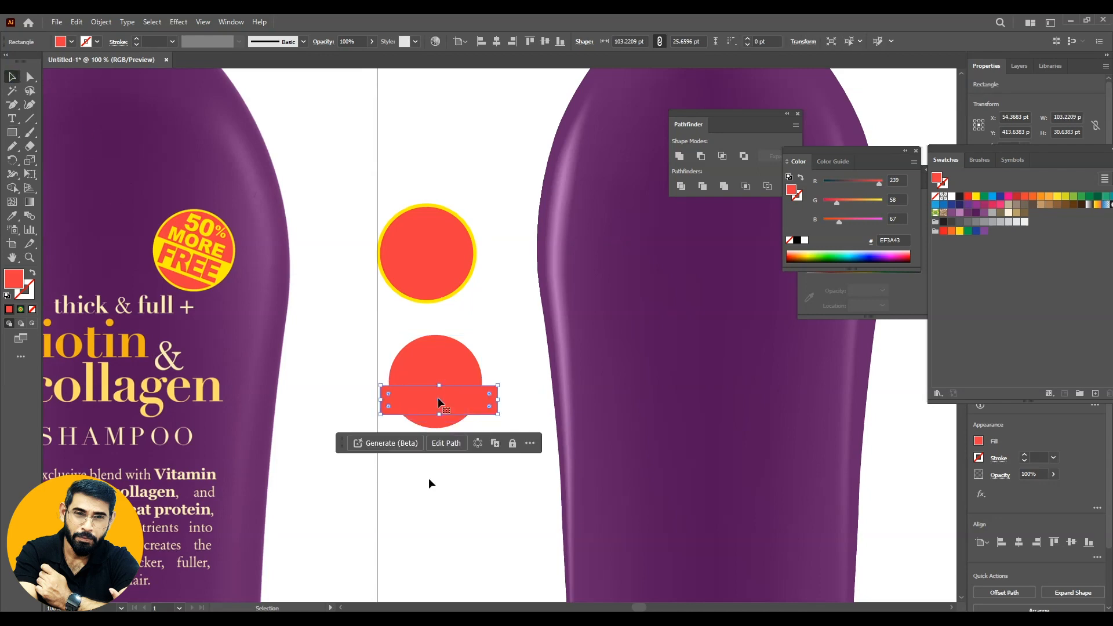
pyautogui.keyDown('shift'); pyautogui.click(466, 359); pyautogui.keyUp('shift')
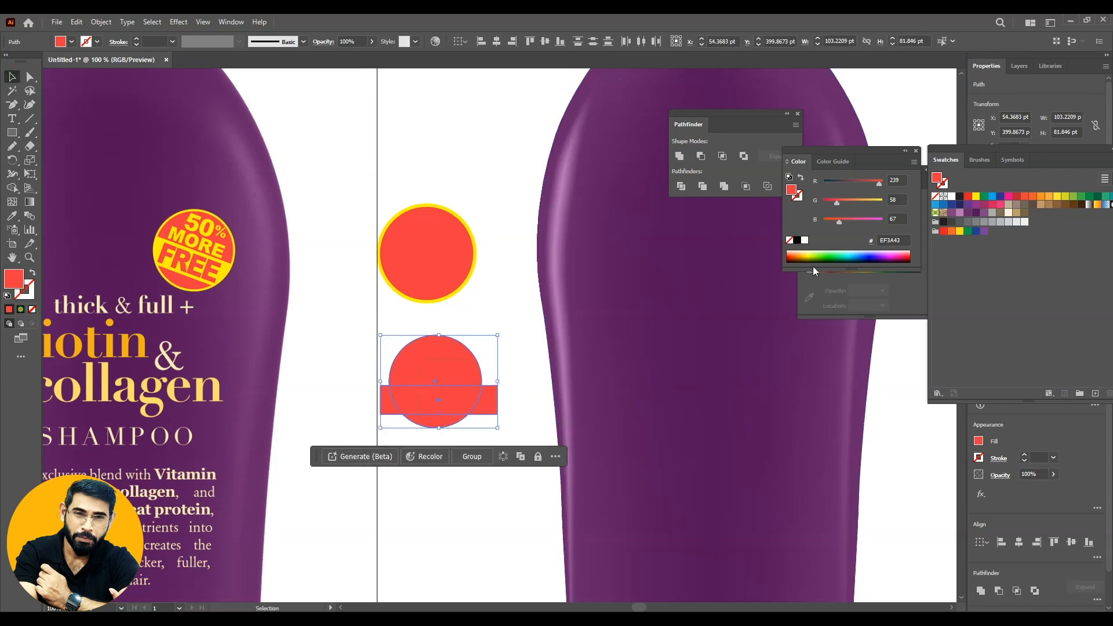
pyautogui.click(703, 158)
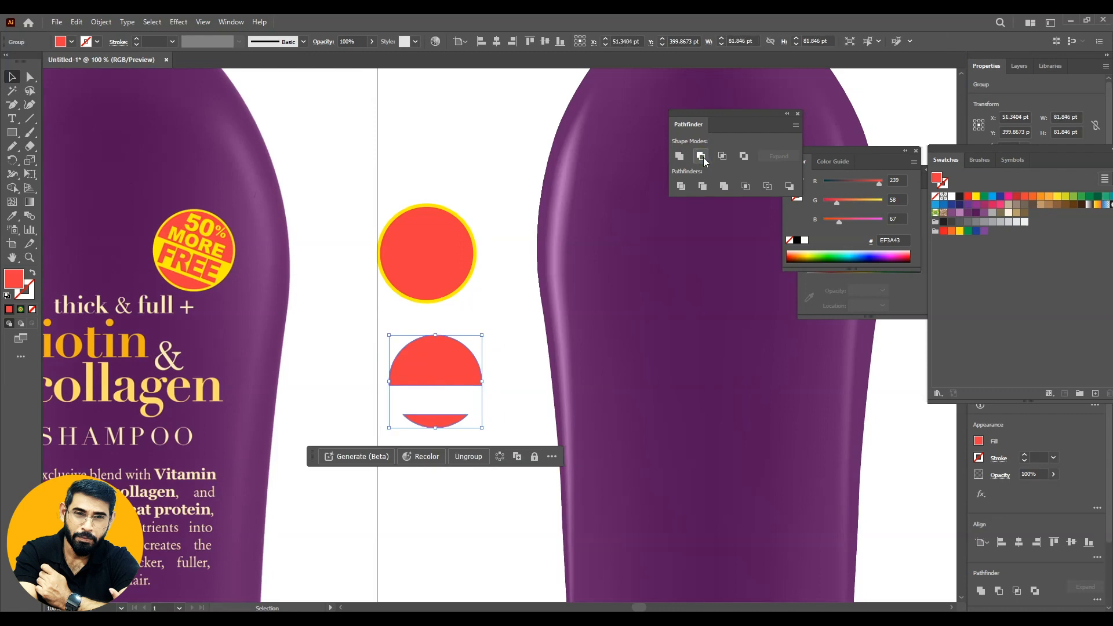
# - Place the cut red circle over the badge and delete the full red circle beneath it
pyautogui.moveTo(450, 384); pyautogui.dragTo(422, 238)
pyautogui.click(440, 261)
pyautogui.press('Delete')
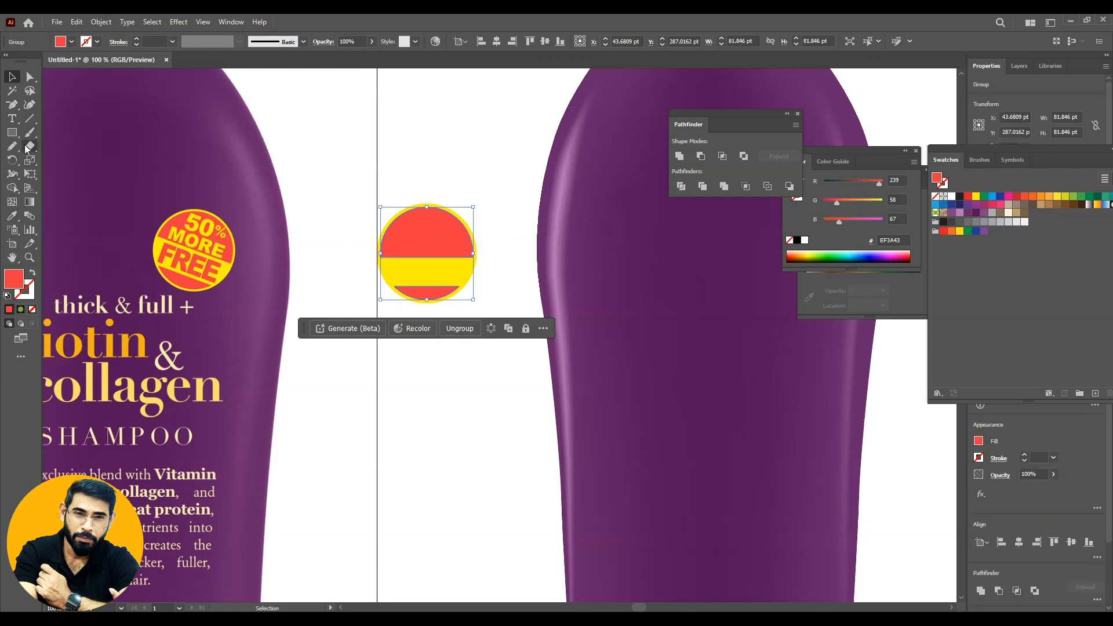
# - Add the two-line text "50%" and "MORE" above the badge and centre-align its lines
pyautogui.click(12, 118)
pyautogui.click(434, 165)
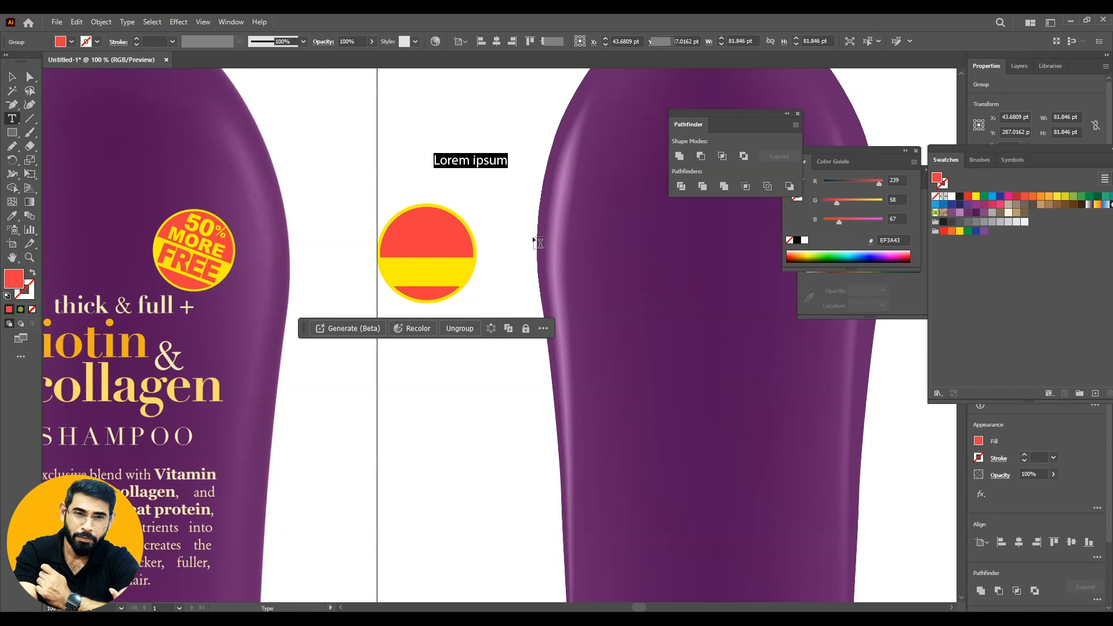
pyautogui.write('50')
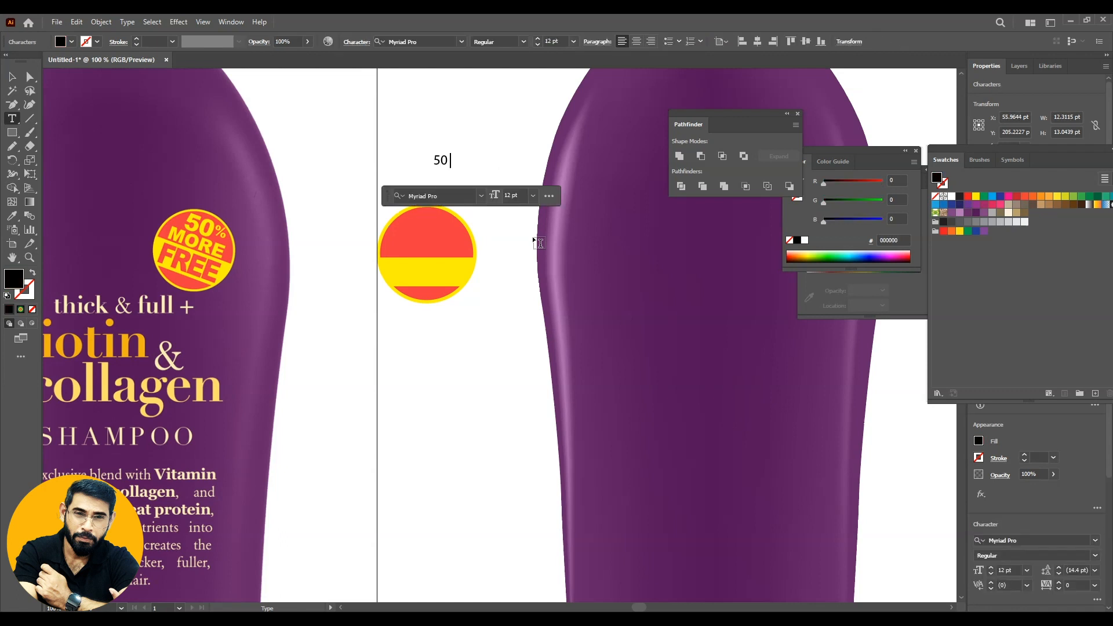
pyautogui.write('%')
pyautogui.press('Return')
pyautogui.write('MORE')
pyautogui.press('Escape')
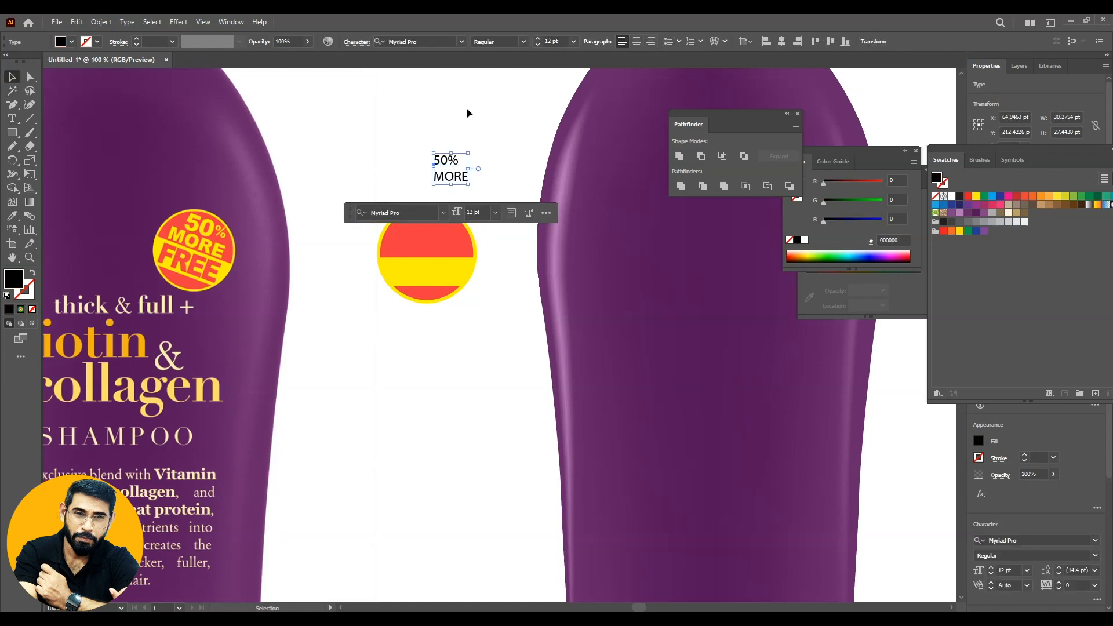
pyautogui.click(635, 41)
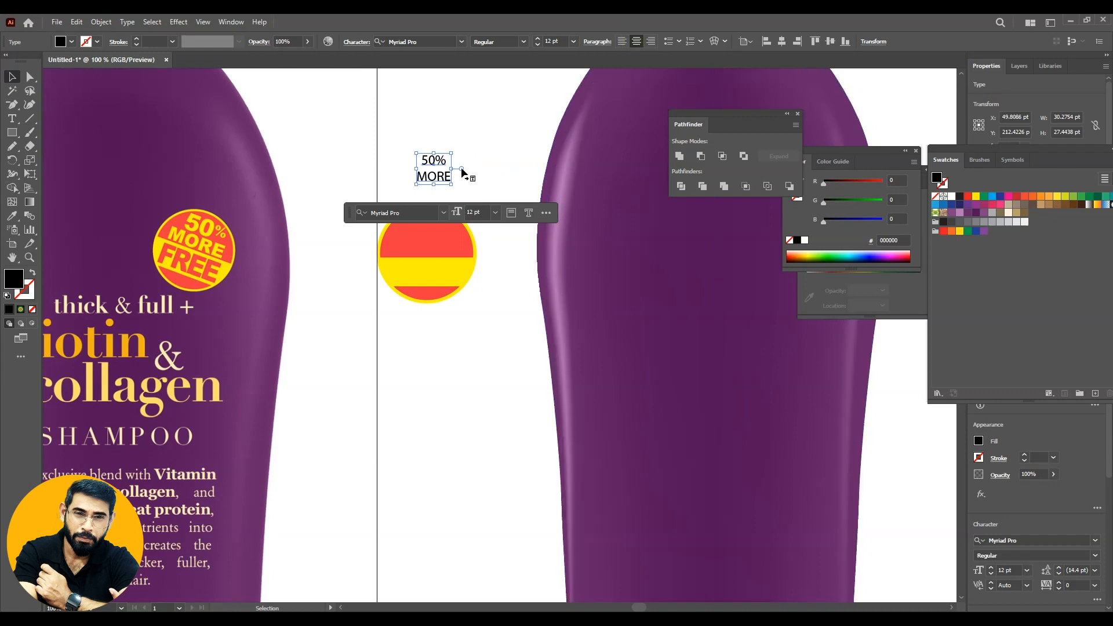
# - Enlarge and widen the "50% MORE" text to about 16.3 pt and fit it inside the badge's upper red area
pyautogui.moveTo(455, 152); pyautogui.dragTo(463, 259)
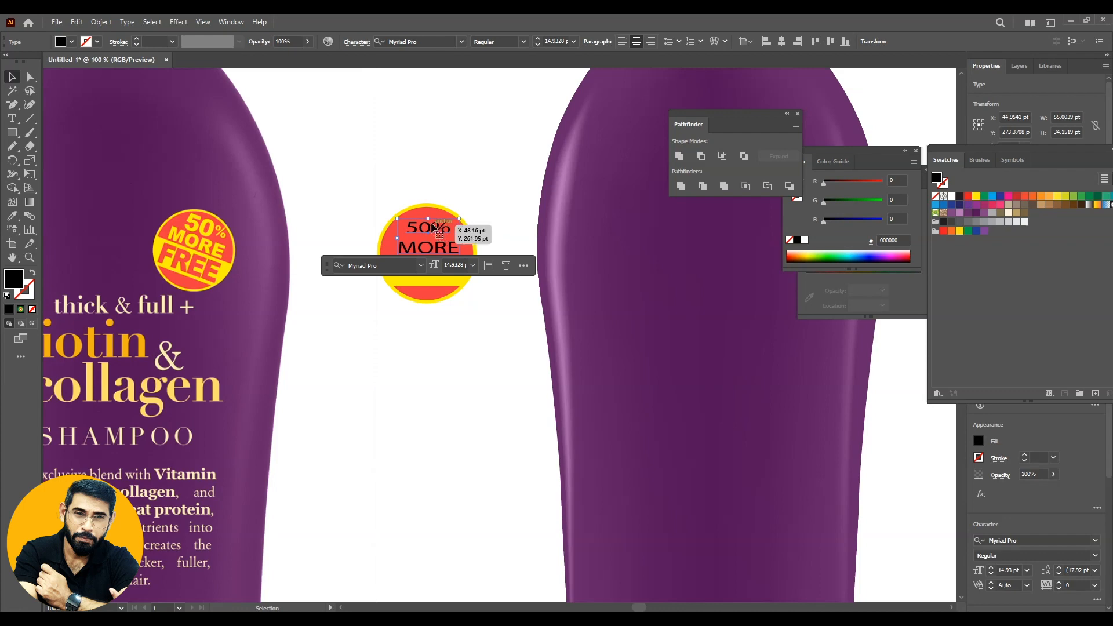
pyautogui.hotkey('ctrl', 'shift', 'a')
pyautogui.click(448, 252)
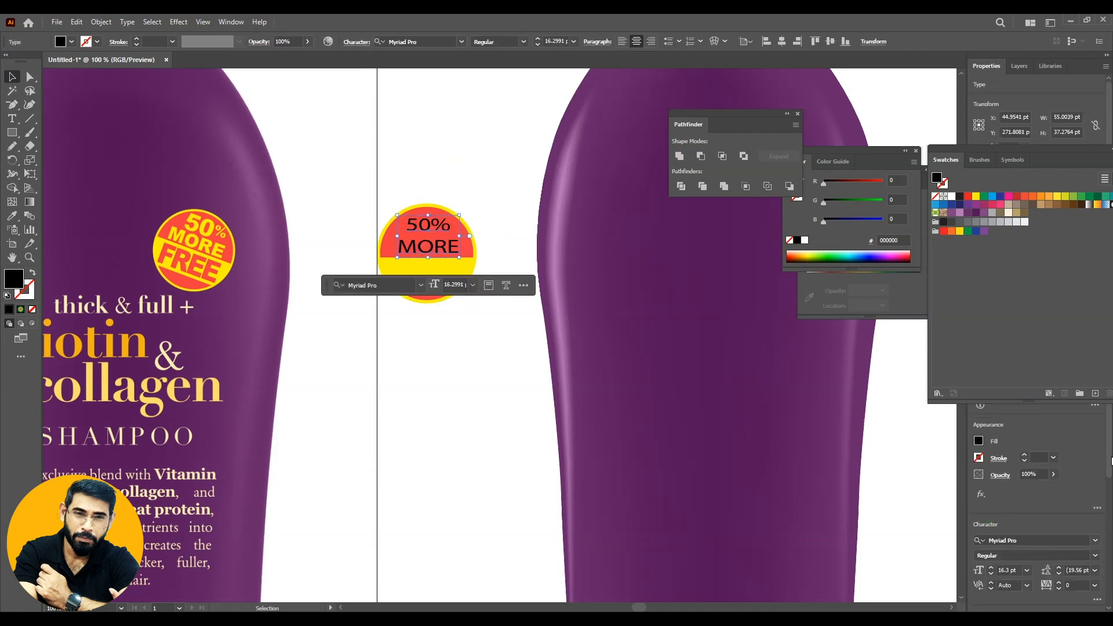
# - Change the font of the badge's "50% MORE" text to Geometr706 BlkCn BT Black
pyautogui.moveTo(1109, 461); pyautogui.dragTo(1109, 520)
pyautogui.moveTo(1070, 148); pyautogui.dragTo(907, 97)
pyautogui.moveTo(703, 425); pyautogui.dragTo(584, 410)
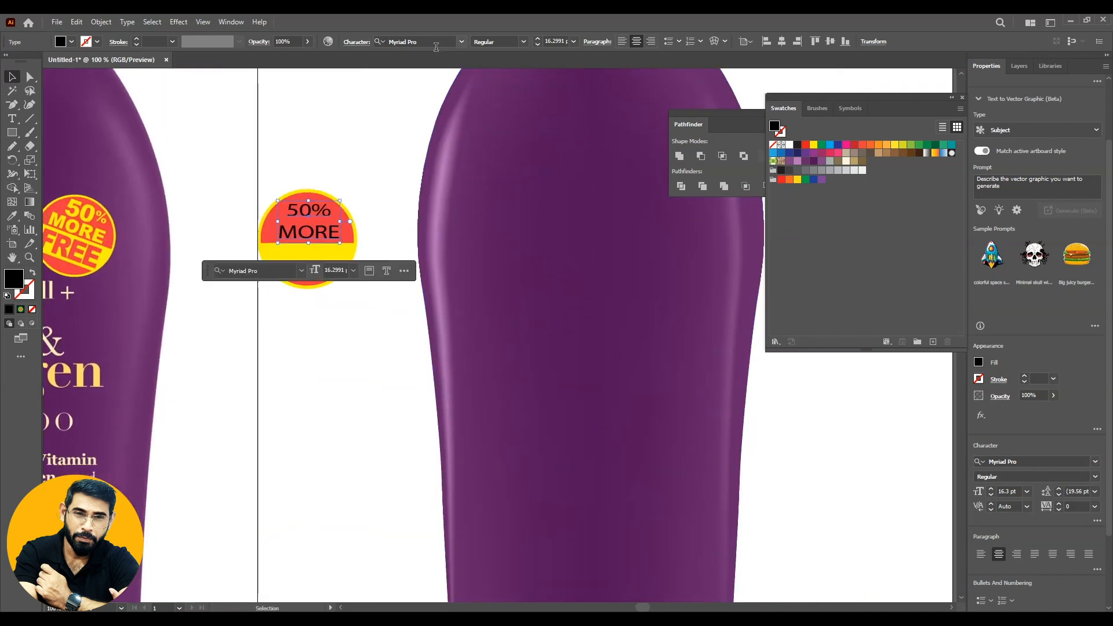
pyautogui.click(461, 41)
pyautogui.scroll(20, 523, 328)
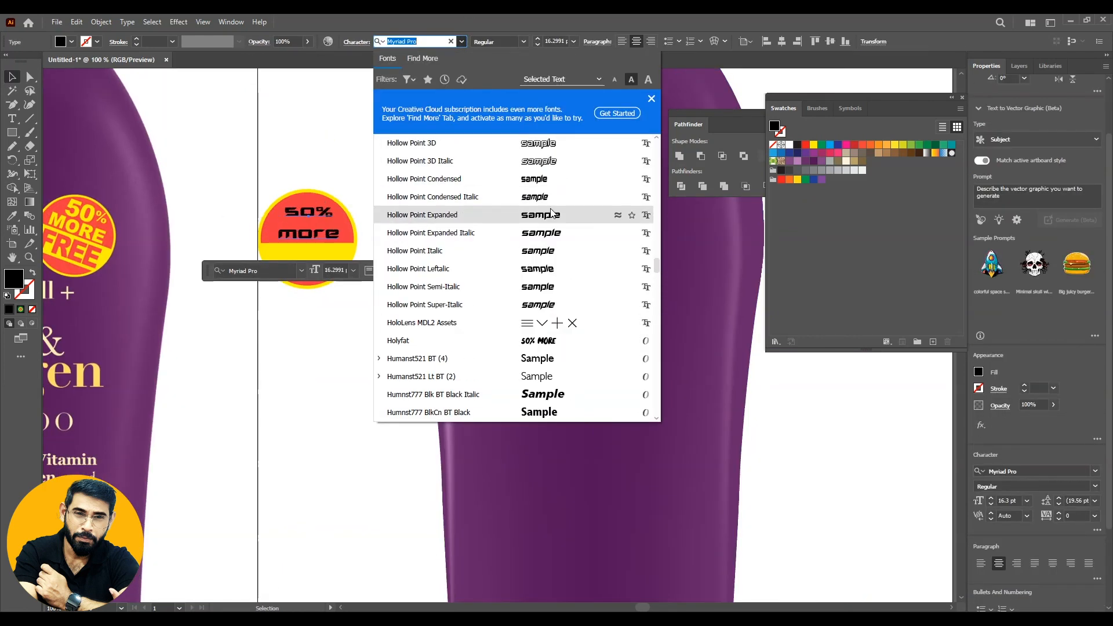
pyautogui.scroll(8, 547, 339)
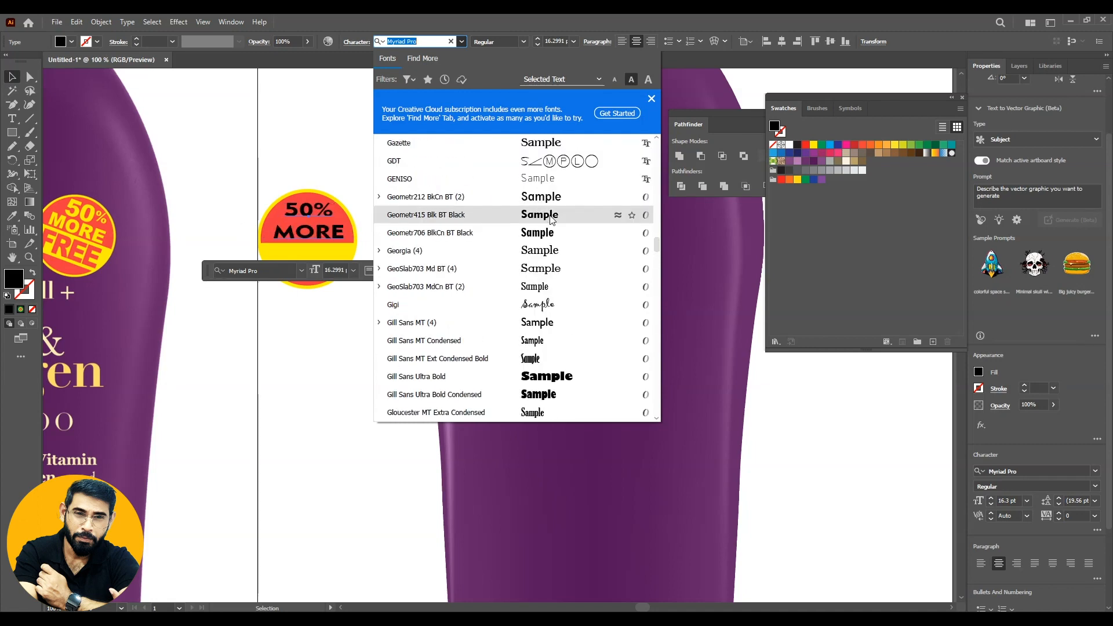
pyautogui.scroll(1, 550, 251)
pyautogui.click(546, 286)
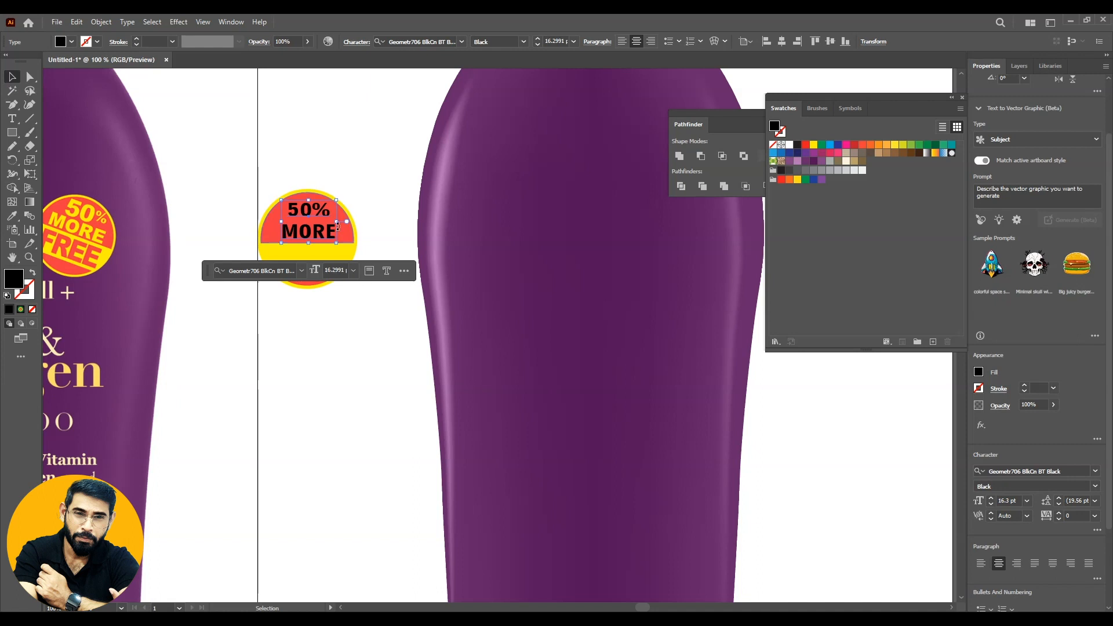
# - Enlarge the "50% MORE" text to about 19 pt and set its leading to 16 pt
pyautogui.moveTo(335, 200)
pyautogui.mouseDown()
pyautogui.moveTo(347, 190)
pyautogui.moveTo(321, 211)
pyautogui.mouseUp()
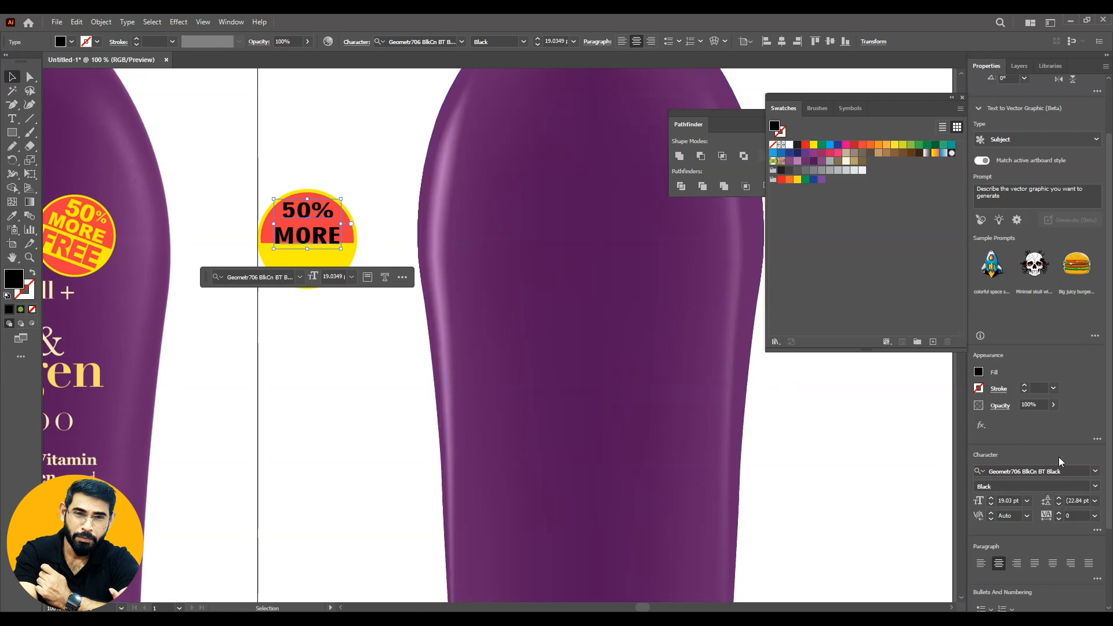
pyautogui.click(1094, 501)
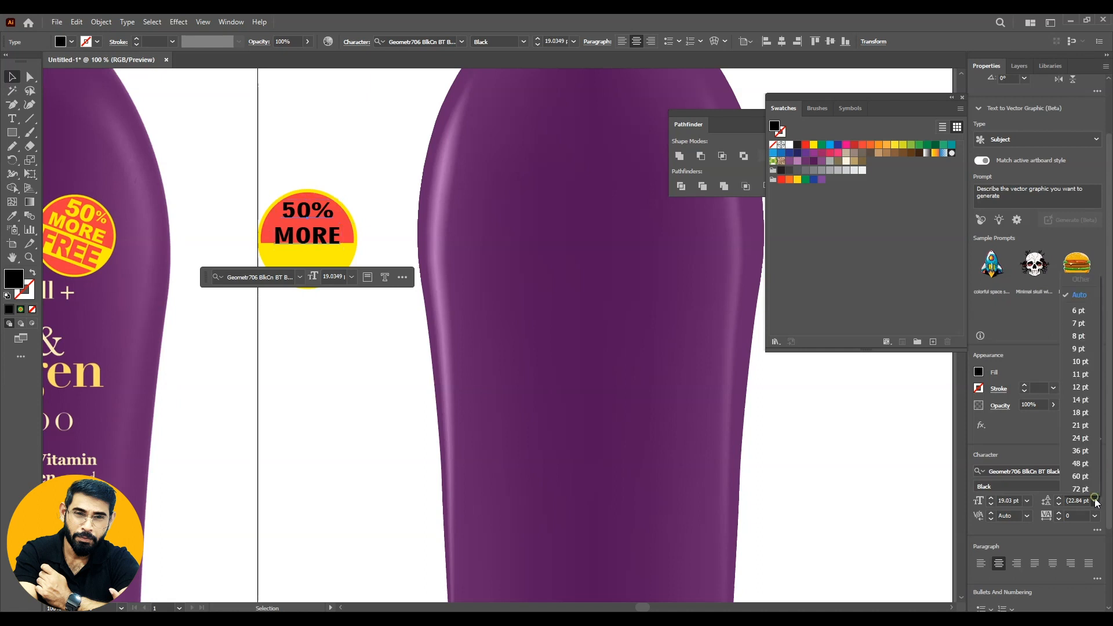
pyautogui.click(1080, 400)
pyautogui.click(324, 364)
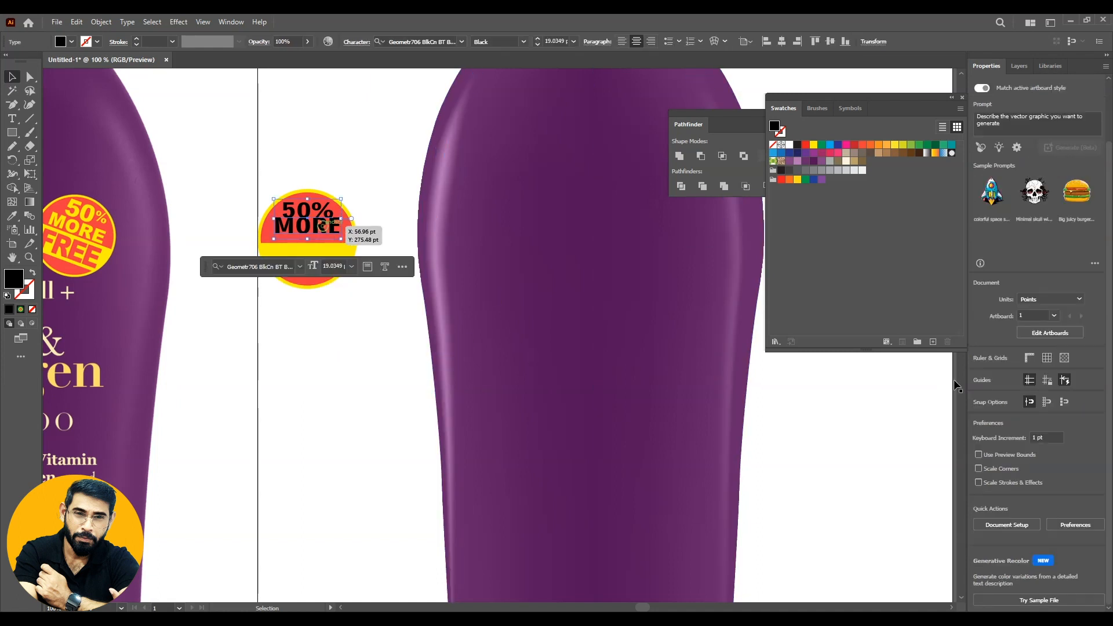
pyautogui.click(1079, 500)
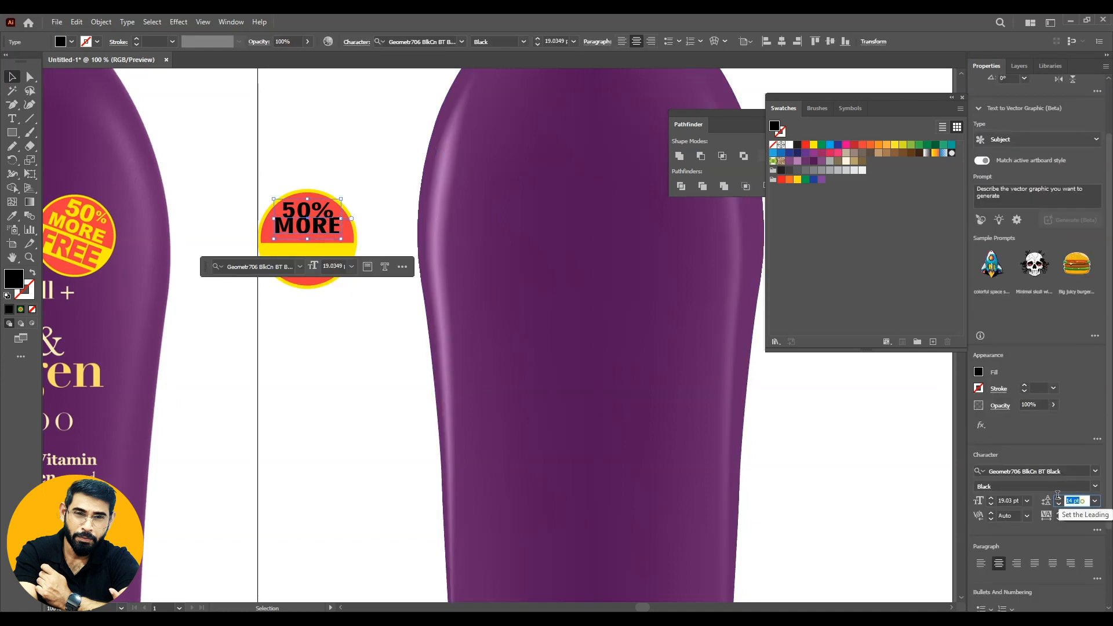
pyautogui.write('16')
pyautogui.press('Return')
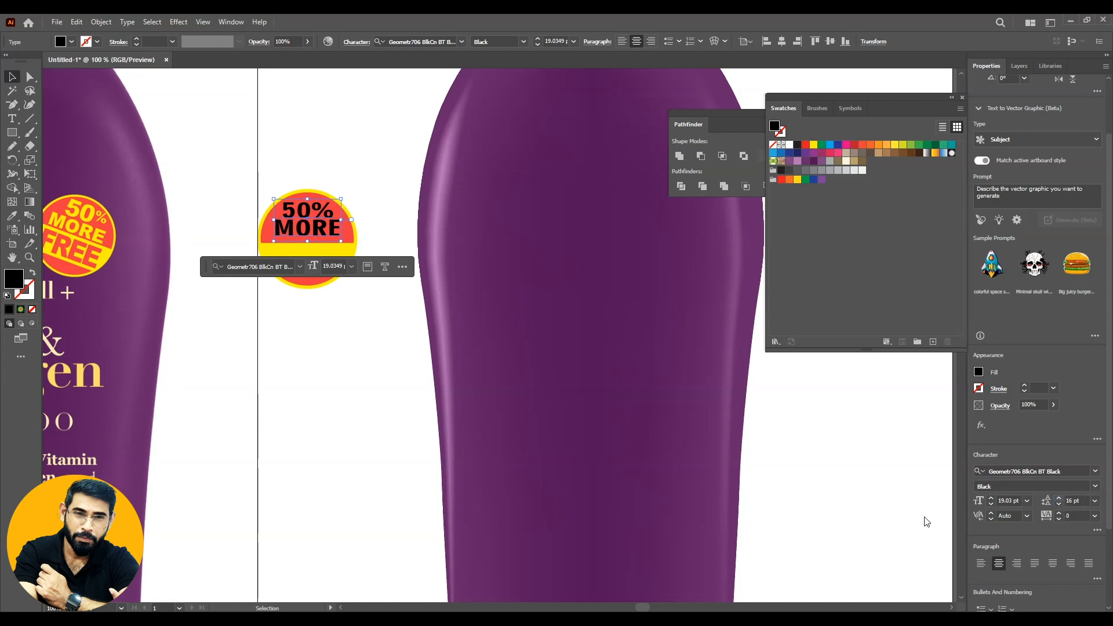
pyautogui.click(328, 313)
# - Recolour the "50% MORE" text with the yellow sampled from the reference badge
pyautogui.click(313, 244)
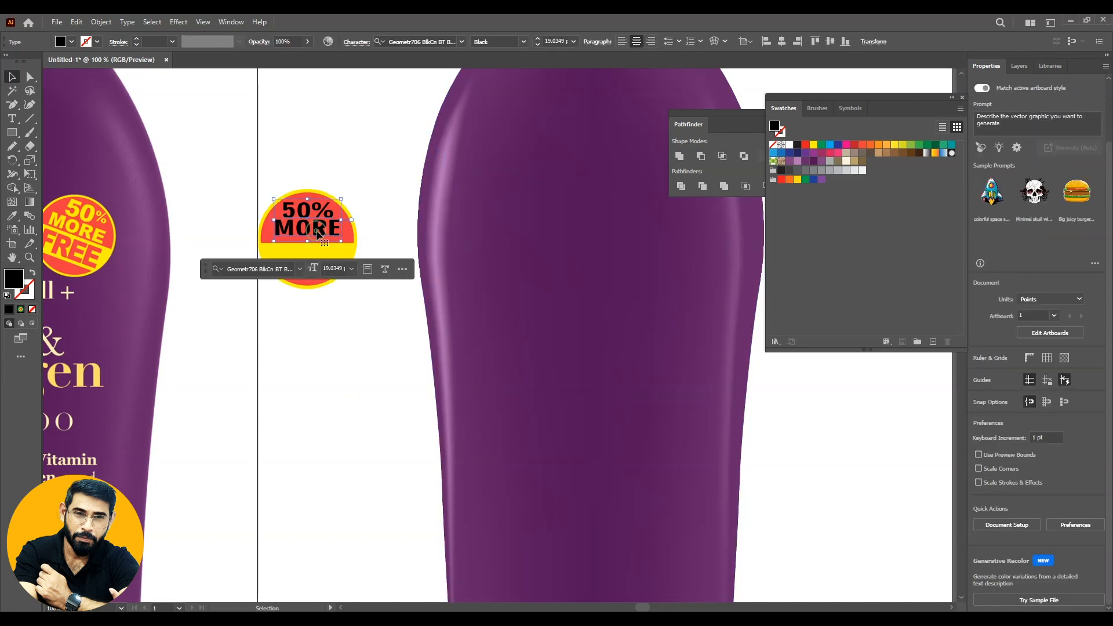
pyautogui.press('i')
pyautogui.click(96, 209)
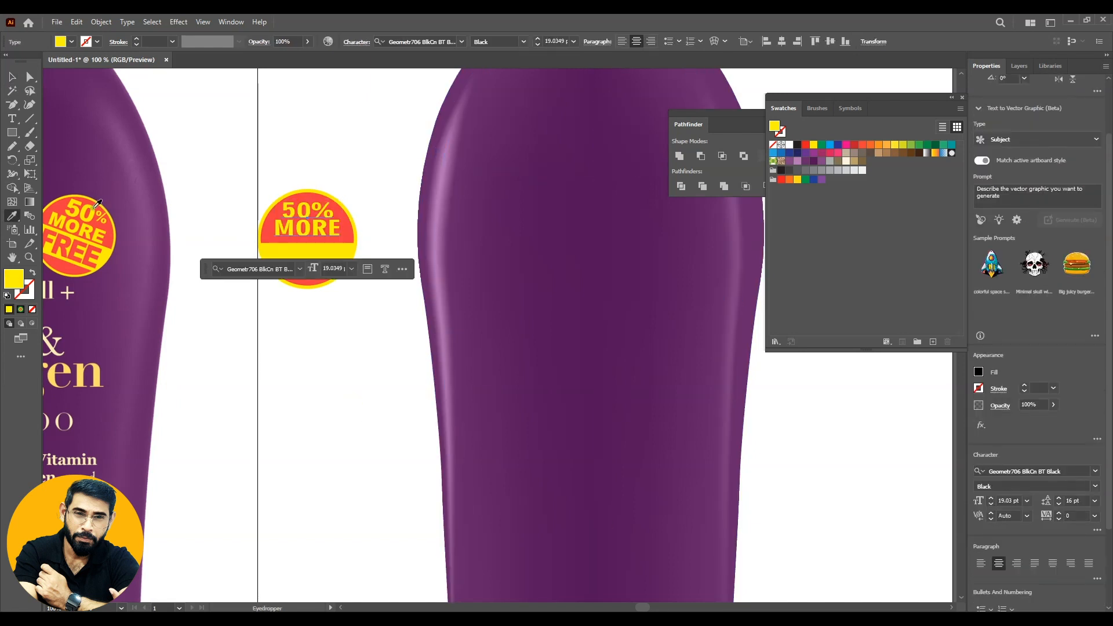
pyautogui.click(12, 79)
pyautogui.click(349, 151)
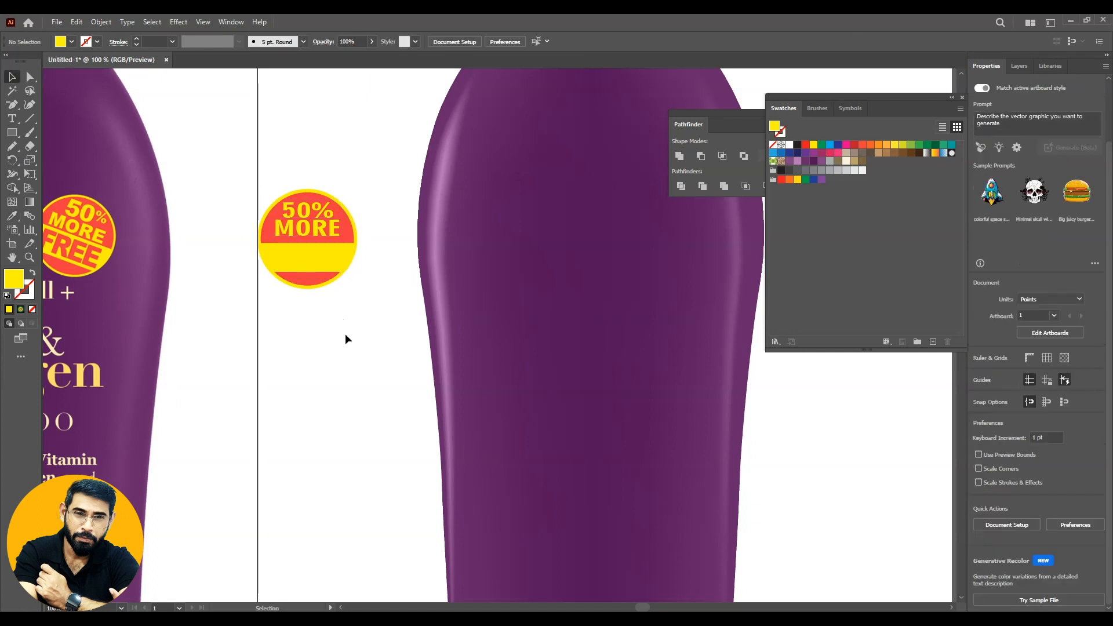
# - Add the text "FREE", enlarge it to about 26.6 pt and centre it in the badge's yellow band
pyautogui.moveTo(335, 313); pyautogui.dragTo(368, 282)
pyautogui.press('t')
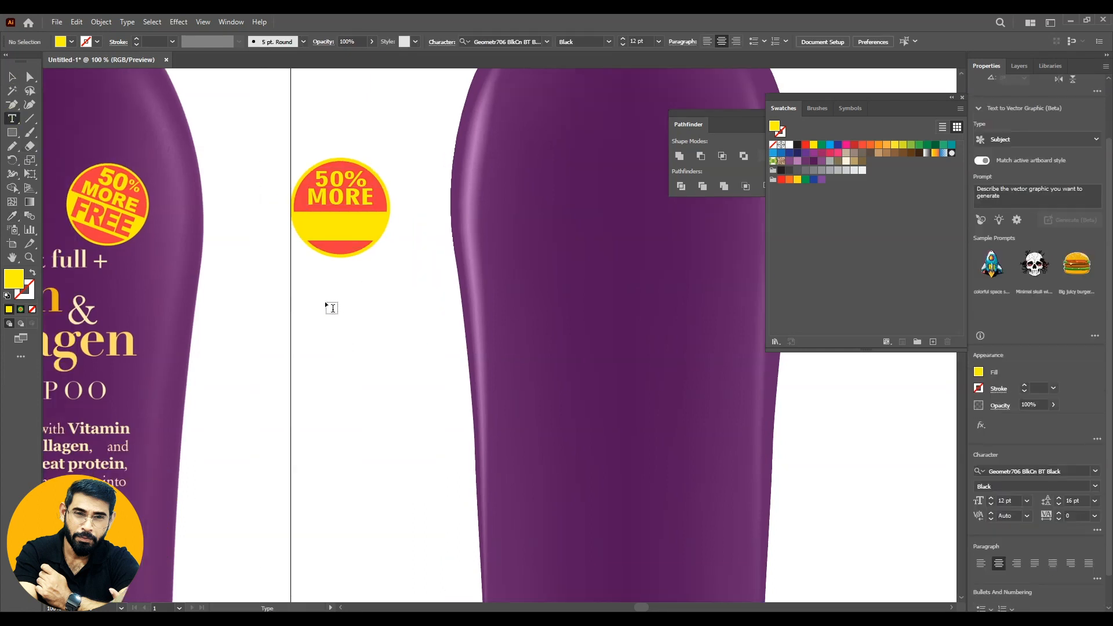
pyautogui.click(324, 303)
pyautogui.write('FREE')
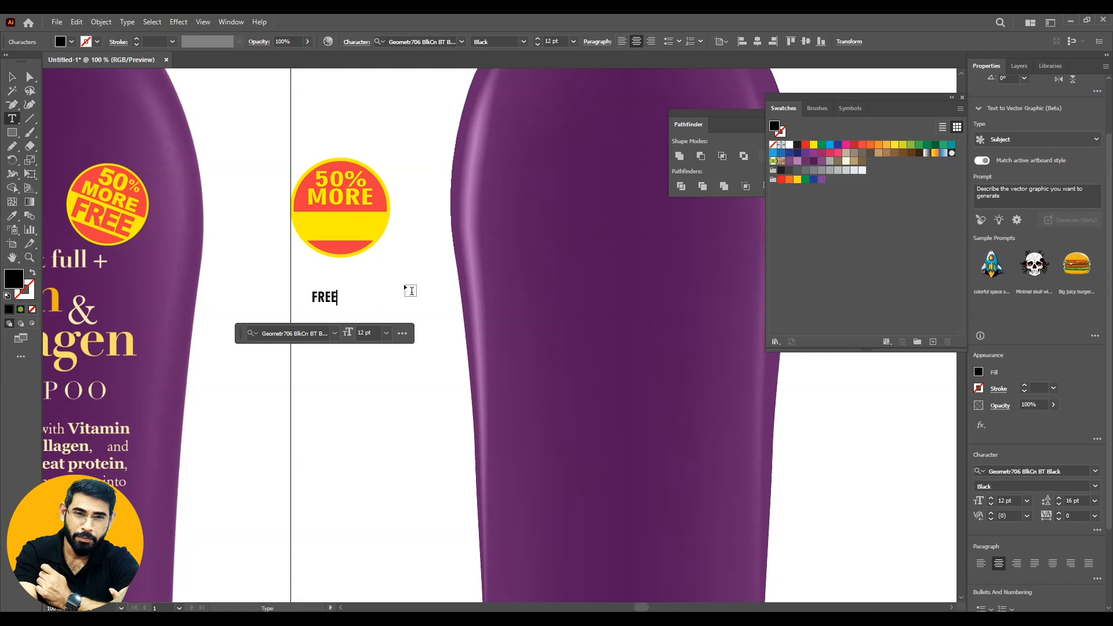
pyautogui.click(12, 77)
pyautogui.moveTo(339, 303); pyautogui.dragTo(370, 218)
pyautogui.moveTo(349, 227); pyautogui.dragTo(350, 227)
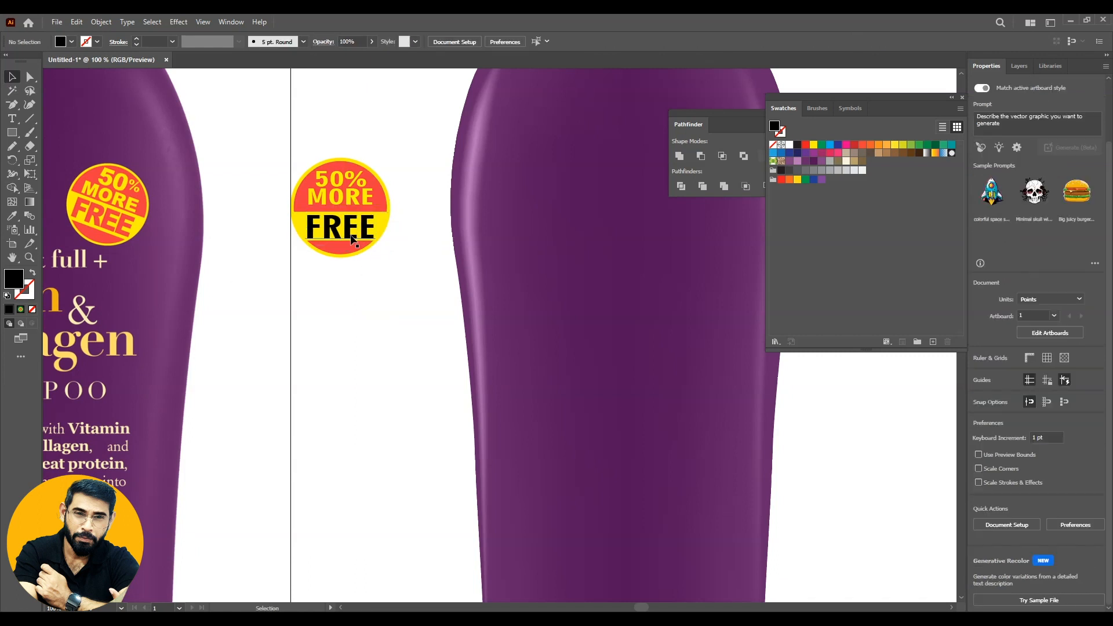
# - Recolour the "FREE" text with the red sampled from the reference badge
pyautogui.press('i')
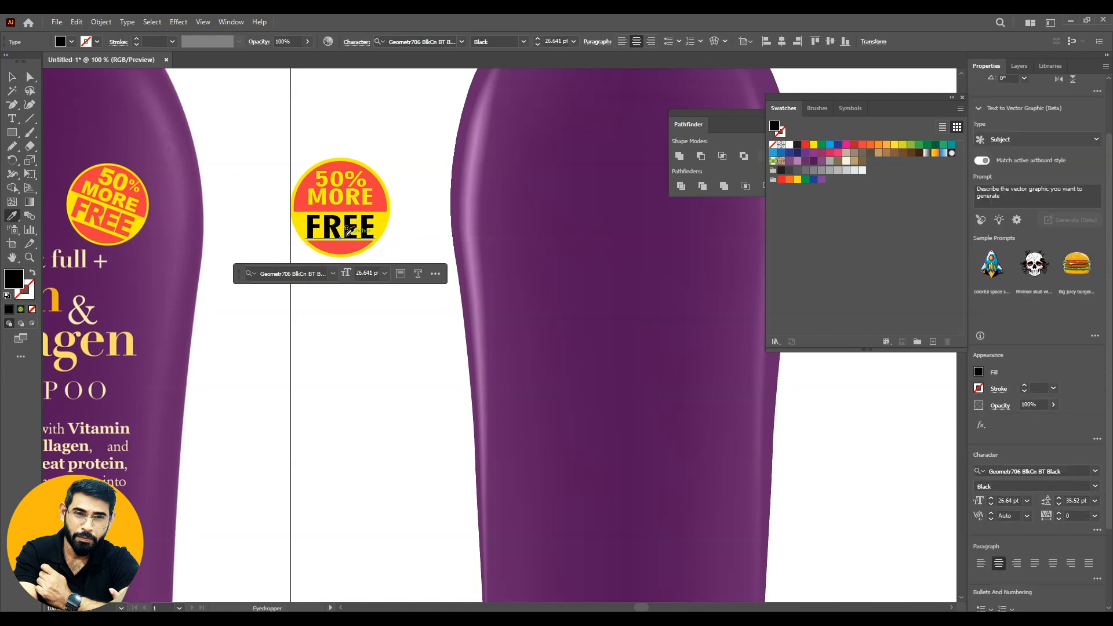
pyautogui.click(141, 200)
pyautogui.click(11, 78)
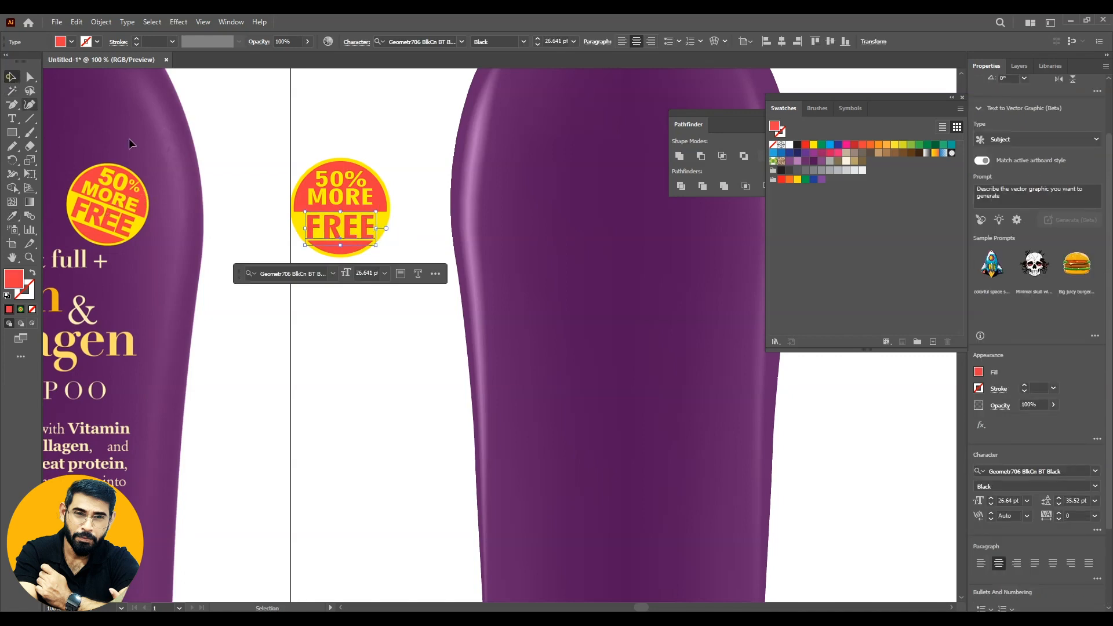
# - Group all parts of the finished badge and place the group on the purple bottle body
pyautogui.moveTo(286, 133); pyautogui.dragTo(415, 293)
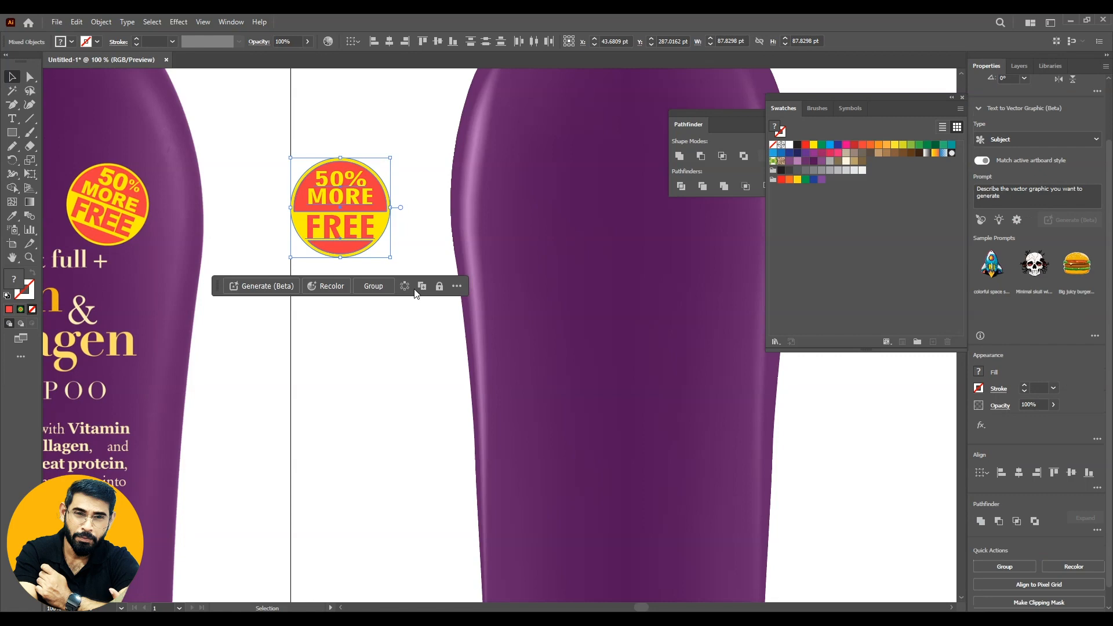
pyautogui.hotkey('ctrl', 'g')
pyautogui.moveTo(314, 248); pyautogui.dragTo(615, 215)
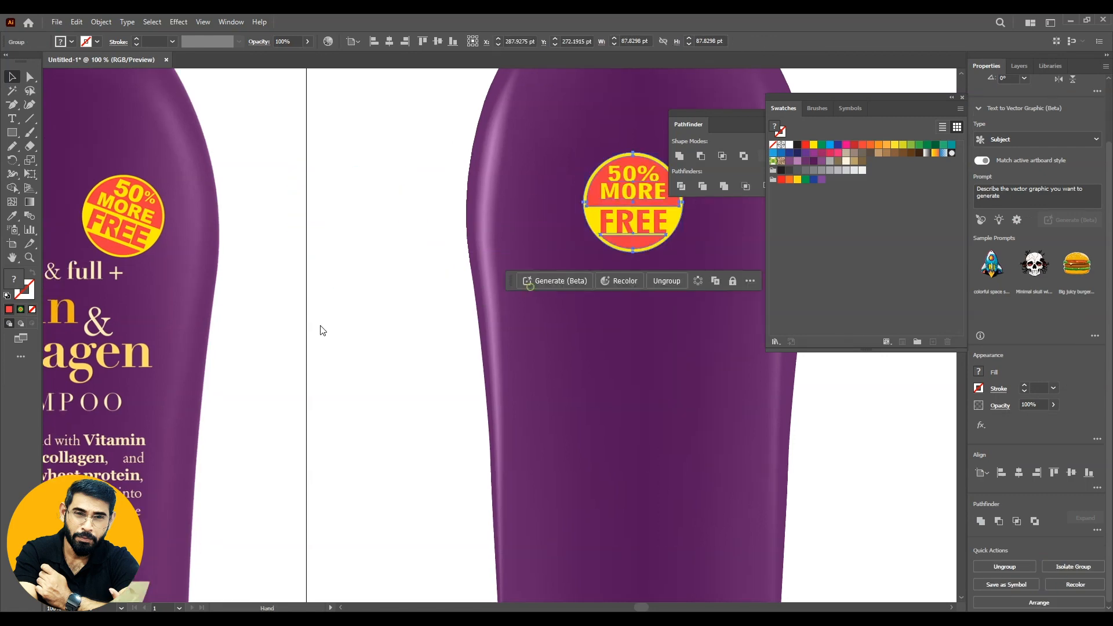
pyautogui.hotkey('ctrl', '-')
pyautogui.moveTo(475, 280); pyautogui.dragTo(447, 257)
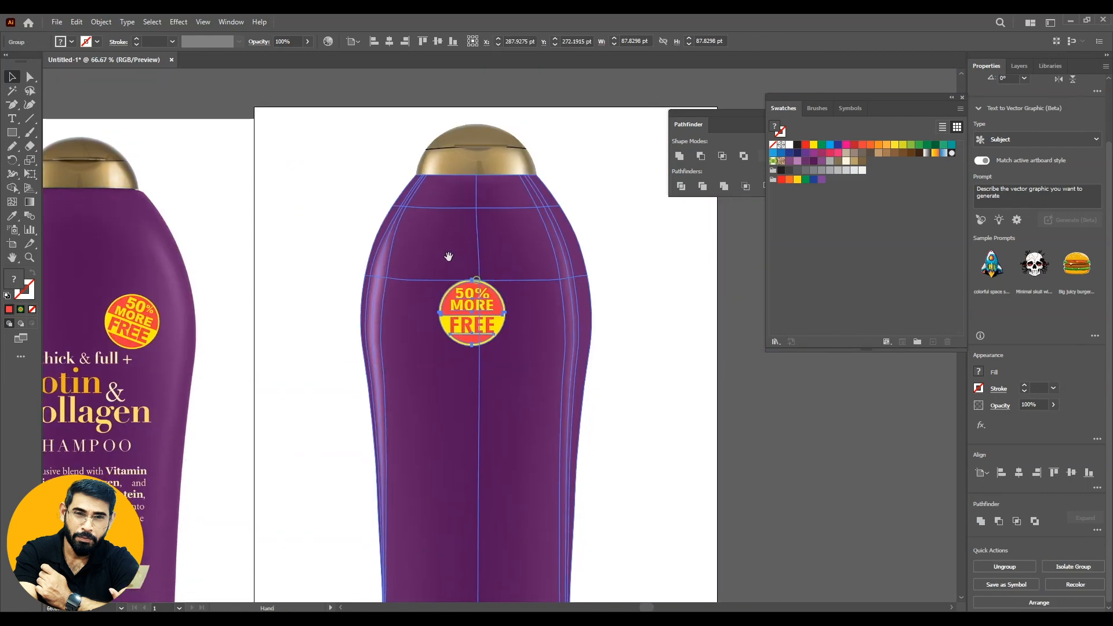
pyautogui.click(629, 362)
# - Move the badge to the bottle's upper right side, then tilt it clockwise and shrink it slightly to match the reference
pyautogui.moveTo(482, 327); pyautogui.dragTo(530, 284)
pyautogui.moveTo(561, 250); pyautogui.dragTo(568, 279)
pyautogui.click(675, 356)
pyautogui.moveTo(718, 462); pyautogui.dragTo(756, 419)
pyautogui.click(596, 251)
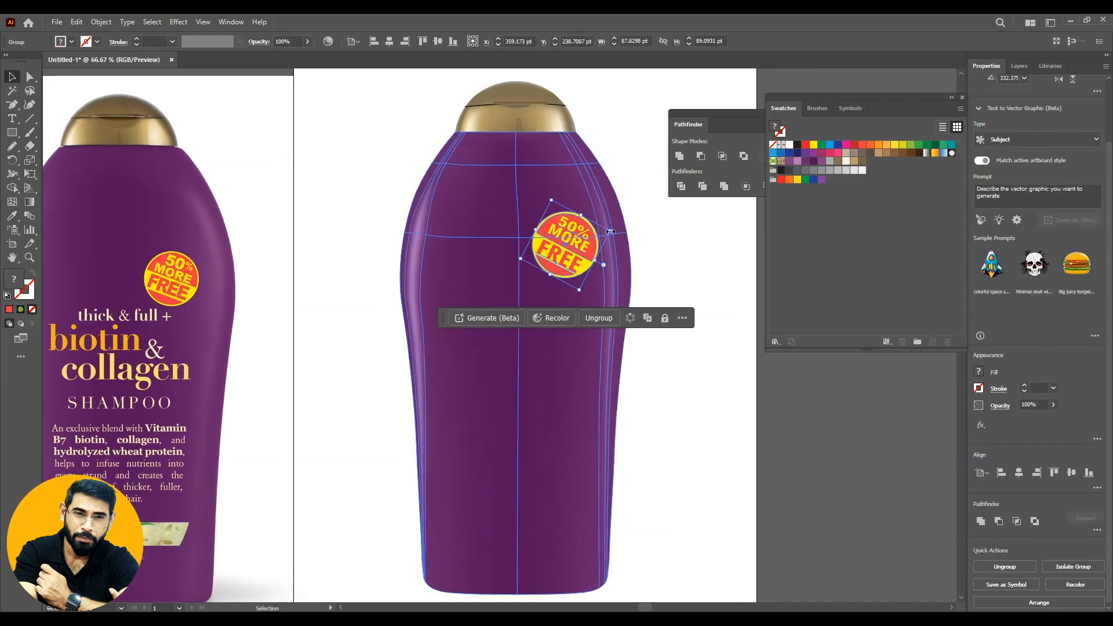
pyautogui.moveTo(614, 232); pyautogui.dragTo(603, 231)
pyautogui.click(720, 355)
pyautogui.moveTo(591, 286); pyautogui.dragTo(549, 219)
pyautogui.click(773, 437)
pyautogui.moveTo(661, 474); pyautogui.dragTo(700, 459)
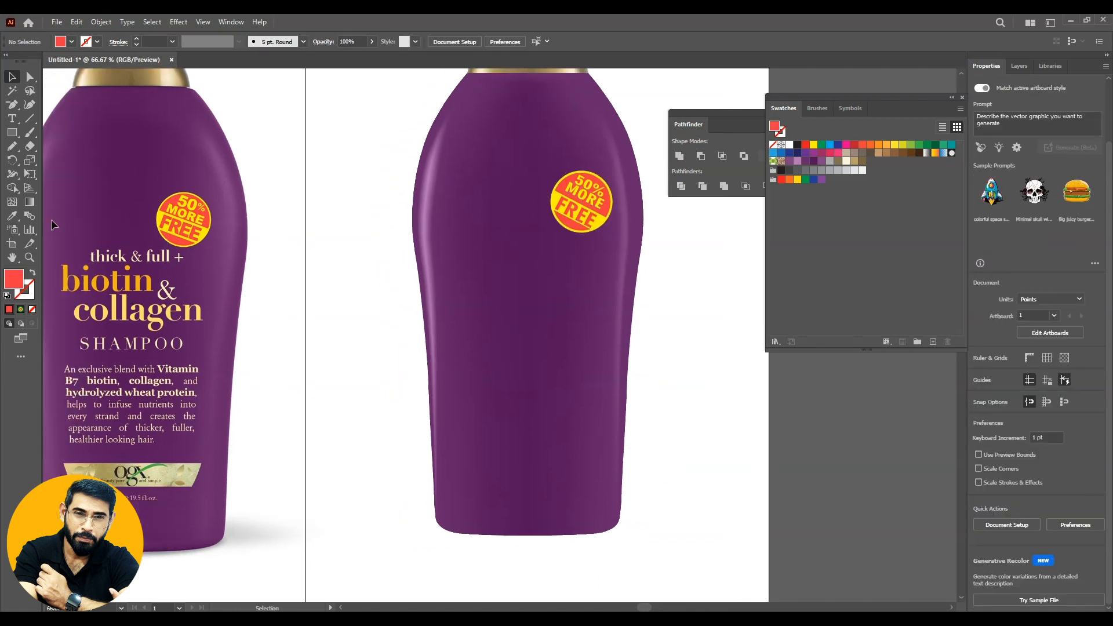
# - Add the text "thick & Full +", enlarge it to about 30.7 pt and place it on the bottle just below the badge
pyautogui.click(11, 118)
pyautogui.click(314, 288)
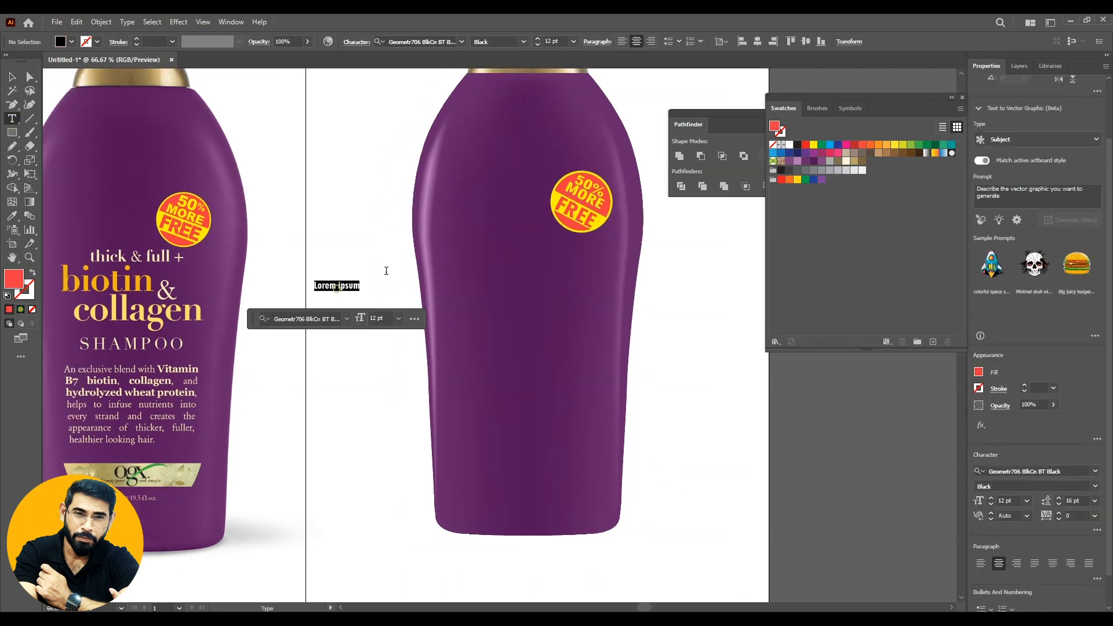
pyautogui.write('thick')
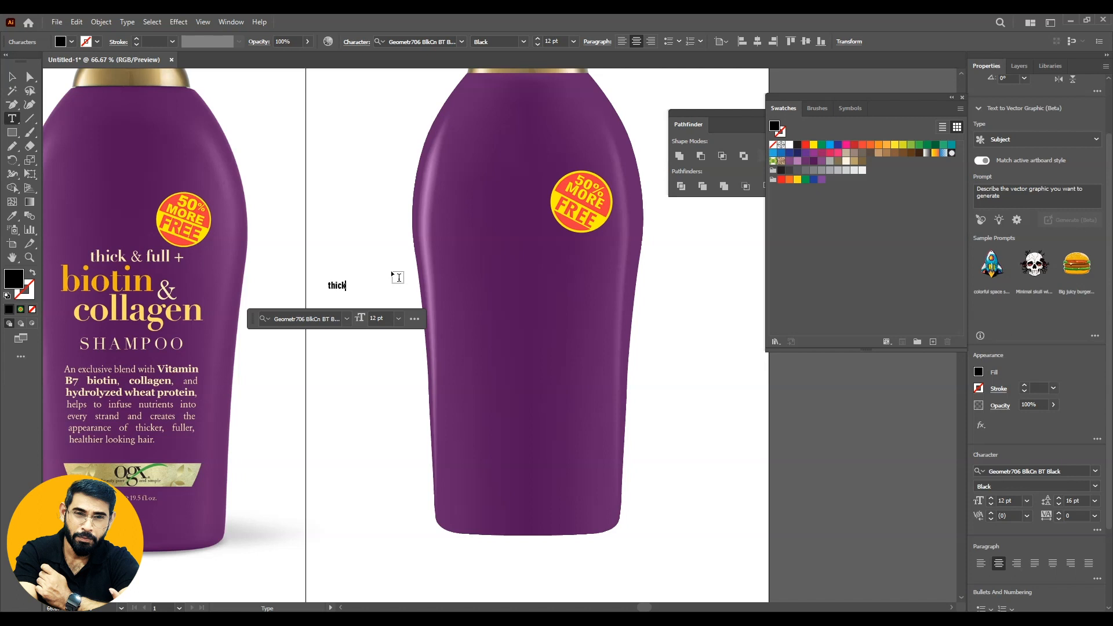
pyautogui.press('Escape')
pyautogui.moveTo(364, 291); pyautogui.dragTo(441, 337)
pyautogui.moveTo(380, 295); pyautogui.dragTo(525, 246)
# - Recolour the "thick & Full +" text with the cream sampled from the reference label
pyautogui.press('i')
pyautogui.click(150, 253)
pyautogui.press('v')
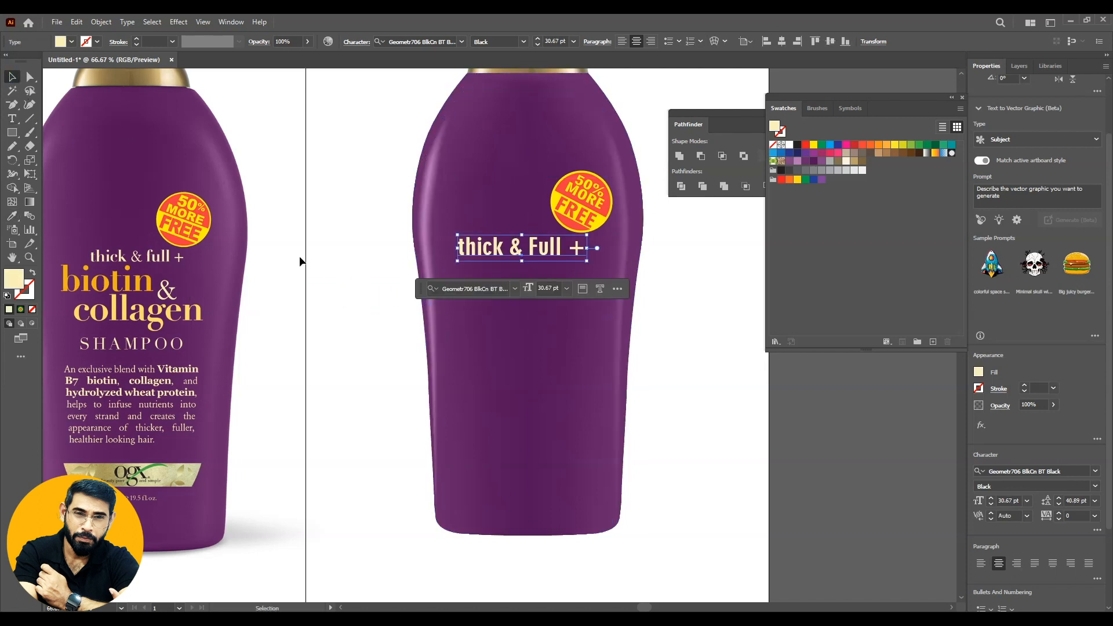
# - Try other fonts on the "thick & Full +" text and set it to Bahnschrift Regular
pyautogui.click(462, 41)
pyautogui.click(506, 288)
pyautogui.hotkey('ctrl', 't')
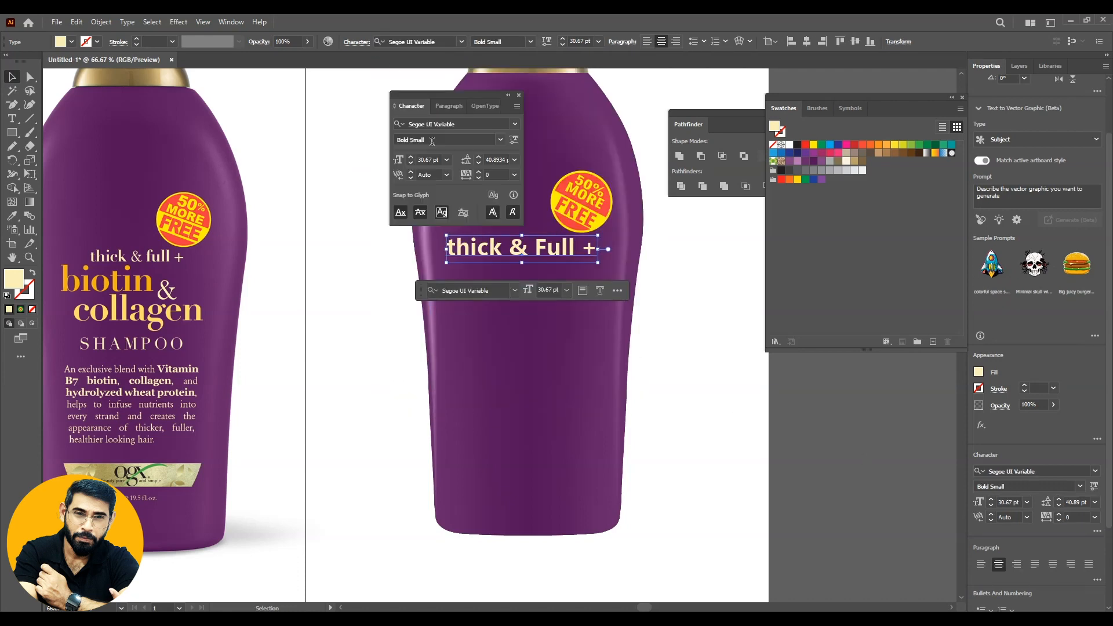
pyautogui.moveTo(448, 95); pyautogui.dragTo(755, 253)
pyautogui.click(758, 281)
pyautogui.scroll(-2, 759, 282)
pyautogui.click(819, 281)
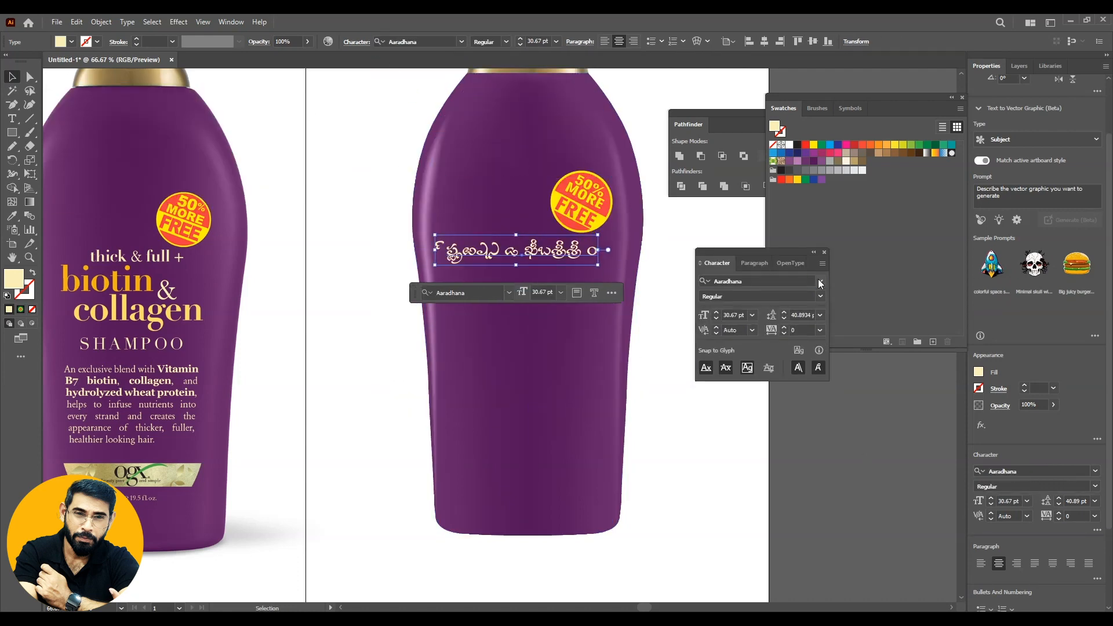
pyautogui.click(800, 409)
pyautogui.click(594, 372)
pyautogui.moveTo(672, 448); pyautogui.dragTo(669, 430)
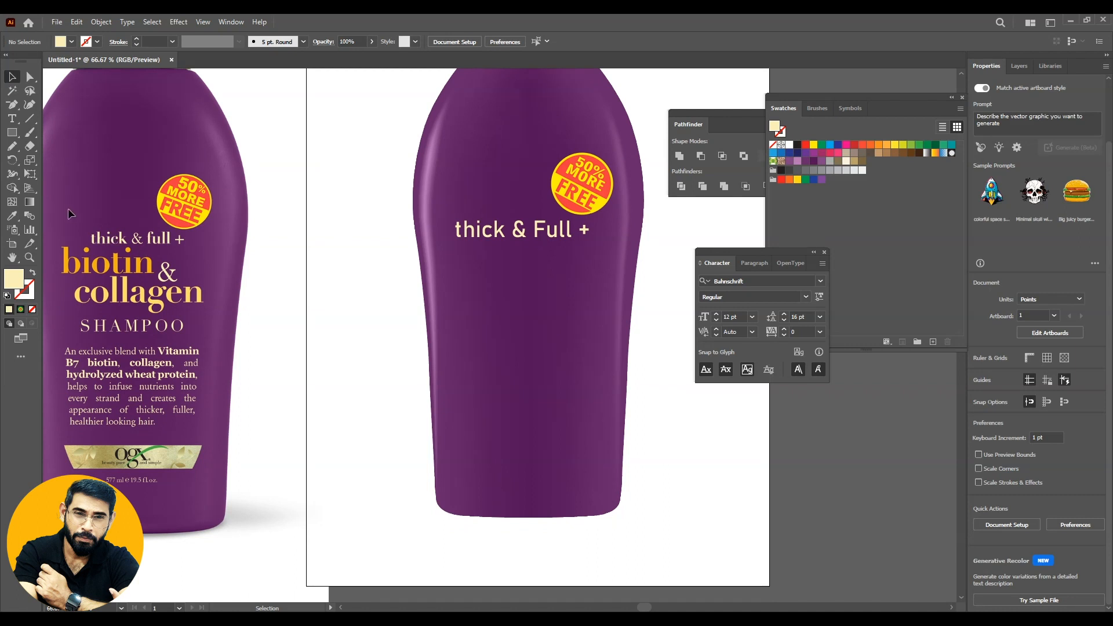
# - Add the two-line text "biotin" and "Collagen" below the "thick & Full +" line and enlarge it to about 43.1 pt
pyautogui.click(12, 118)
pyautogui.click(468, 268)
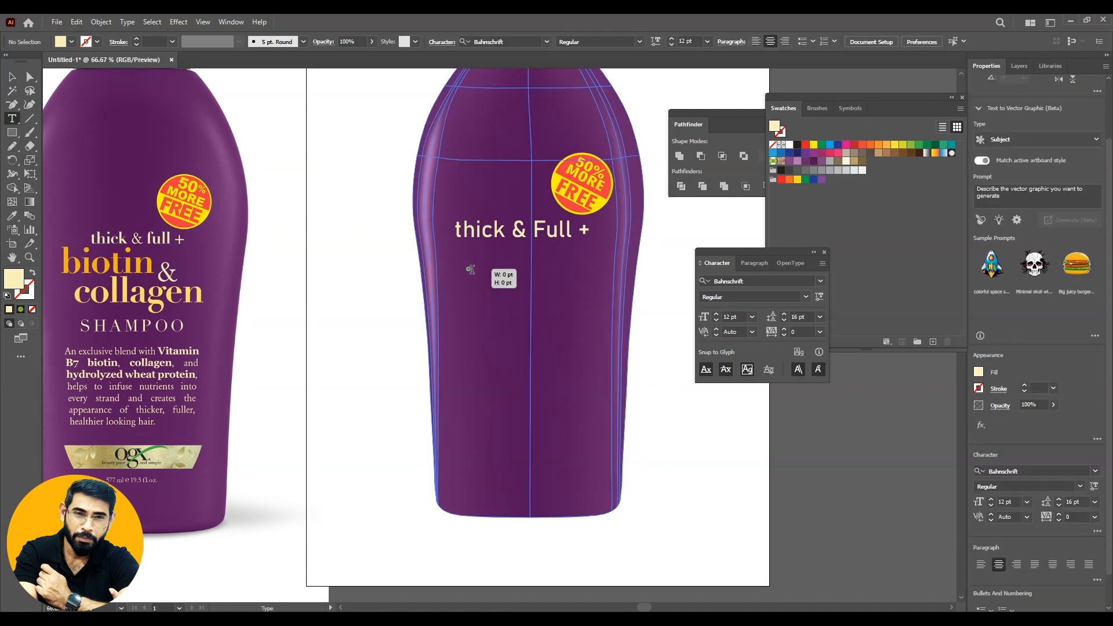
pyautogui.write('biotin')
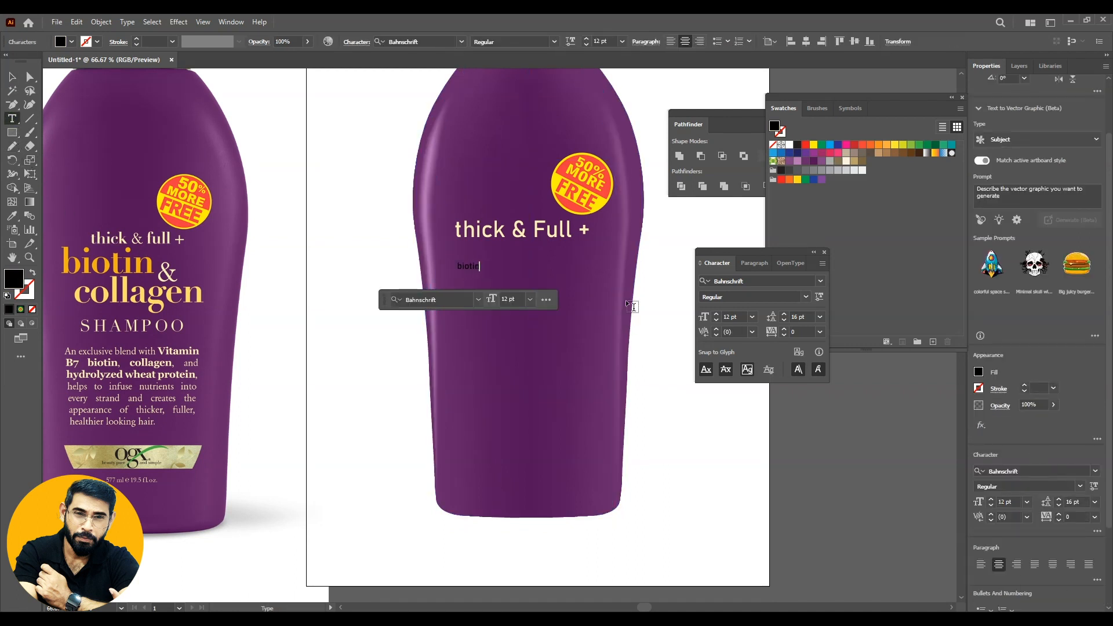
pyautogui.press('Return')
pyautogui.write('Collagen')
pyautogui.click(13, 84)
pyautogui.moveTo(490, 283); pyautogui.dragTo(586, 334)
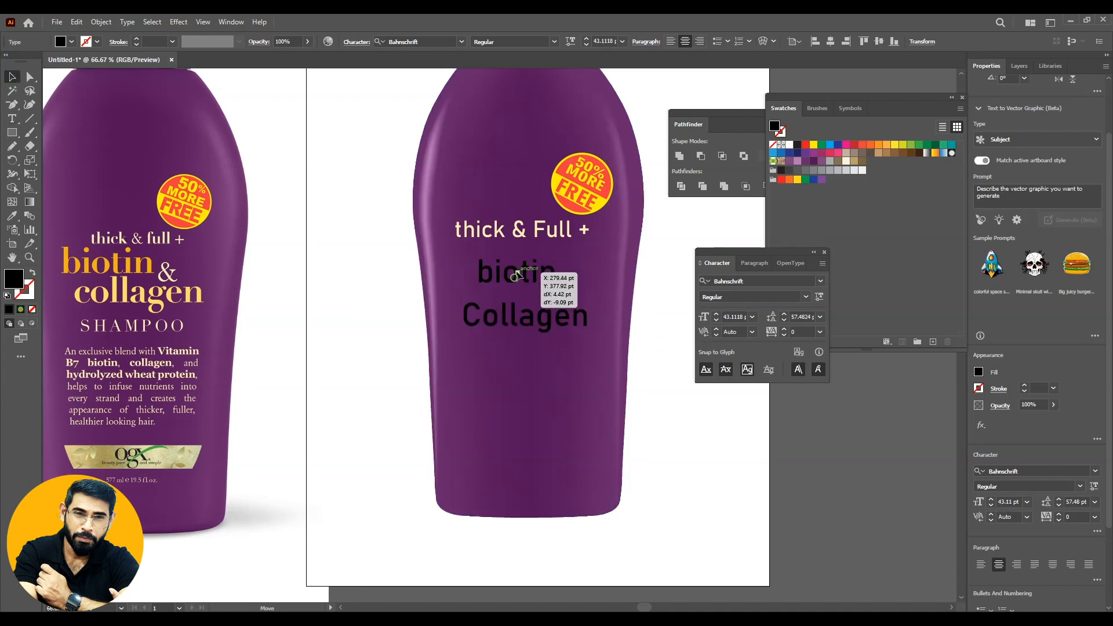
# - Set the leading of the "biotin Collagen" text to 36 pt
pyautogui.click(820, 316)
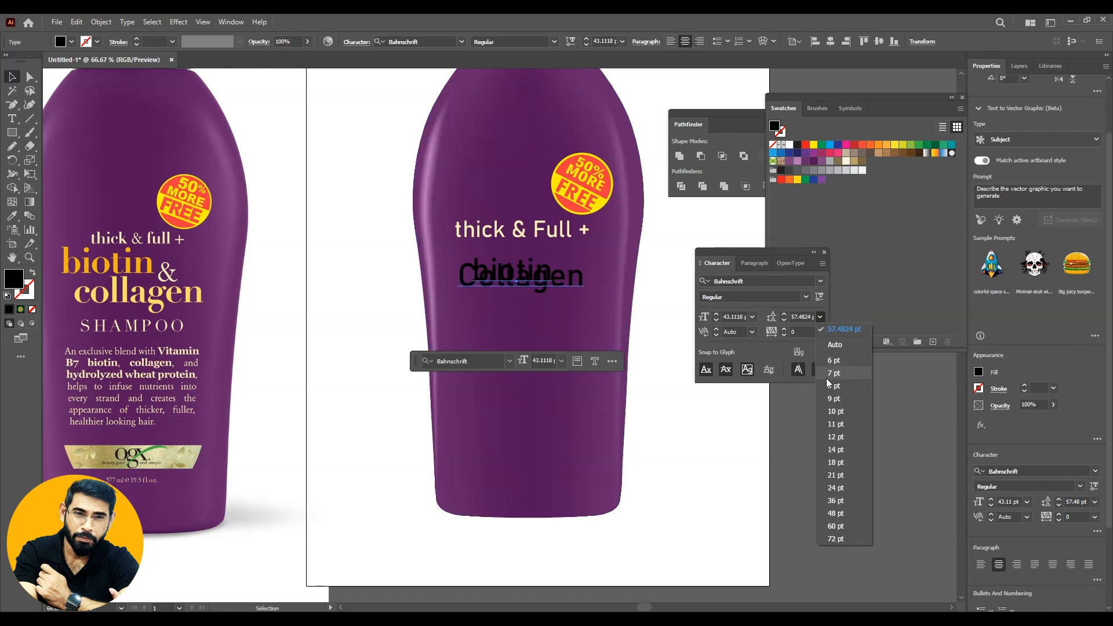
pyautogui.click(837, 500)
pyautogui.press('i')
pyautogui.click(12, 76)
# - Recolour only the word "biotin" with the orange sampled from the same word on the reference label
pyautogui.doubleClick(549, 272)
pyautogui.moveTo(551, 272); pyautogui.dragTo(445, 271)
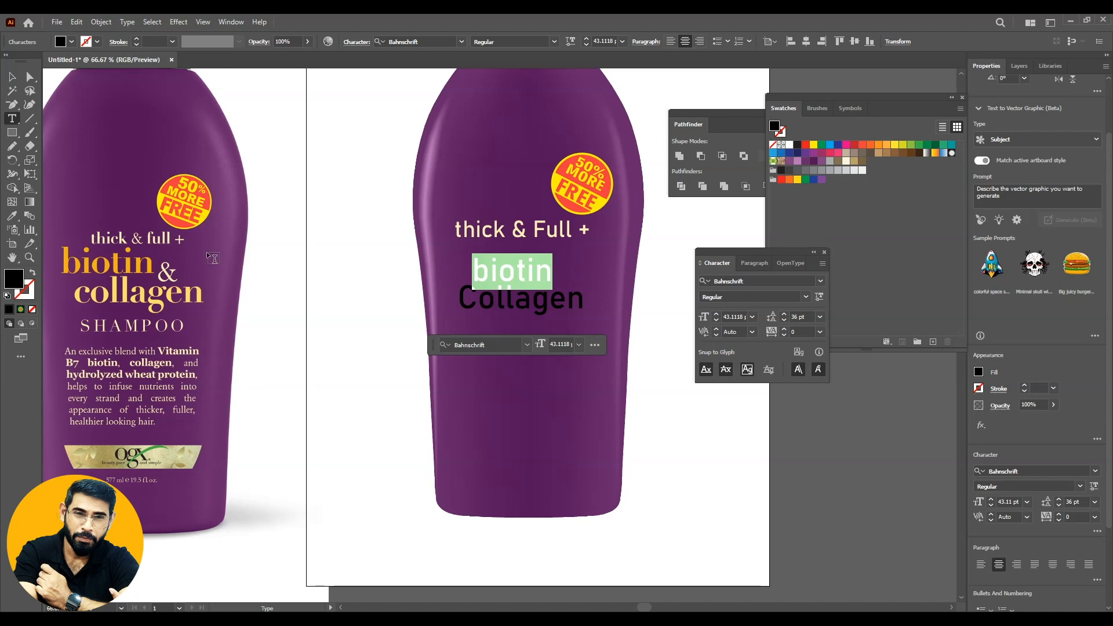
pyautogui.click(13, 215)
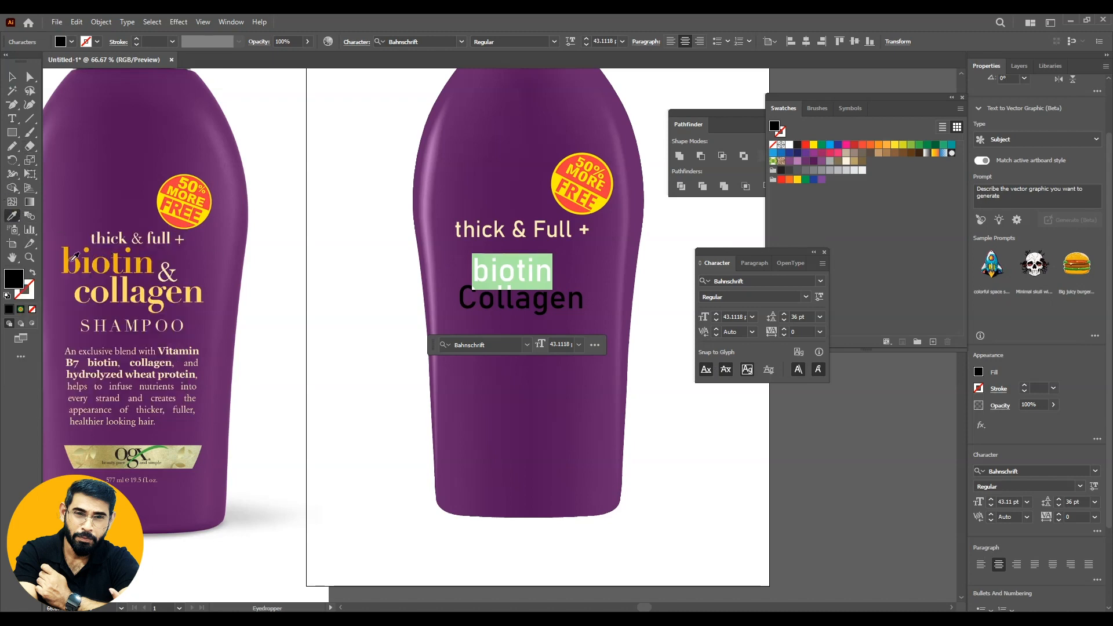
pyautogui.click(100, 258)
pyautogui.press('v')
# - Recolour only the word "Collagen" with the yellow sampled from the same word on the reference label
pyautogui.doubleClick(545, 302)
pyautogui.doubleClick(545, 302)
pyautogui.click(12, 216)
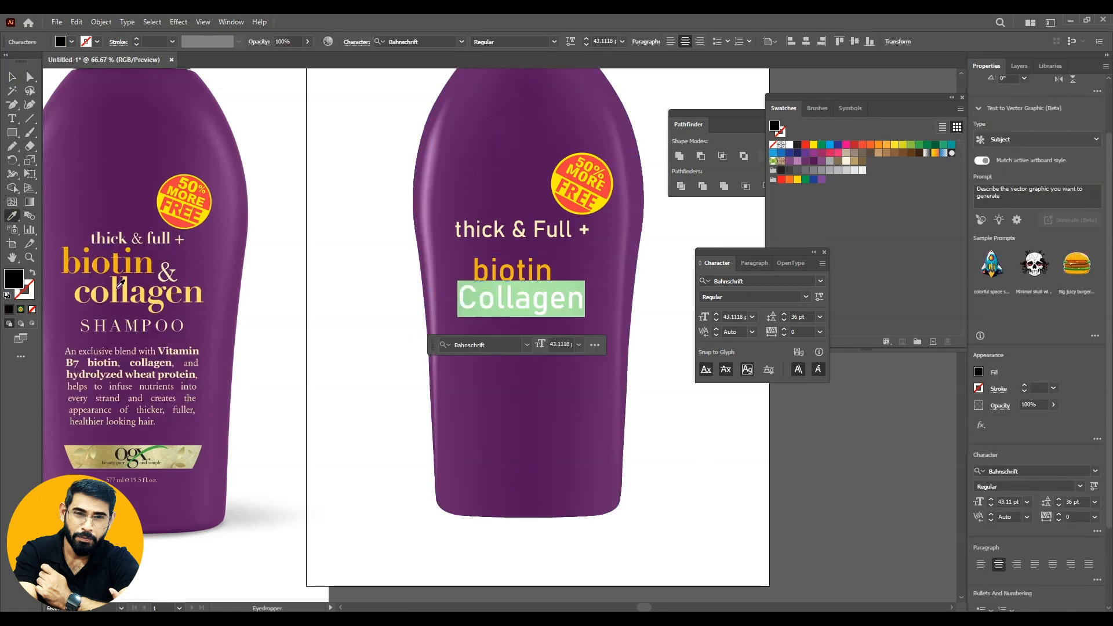
pyautogui.click(115, 288)
# - Indent the "Collagen" line to the right and move the two-line text slightly left and up, closer to "thick & Full +"
pyautogui.click(12, 77)
pyautogui.click(365, 249)
pyautogui.doubleClick(462, 298)
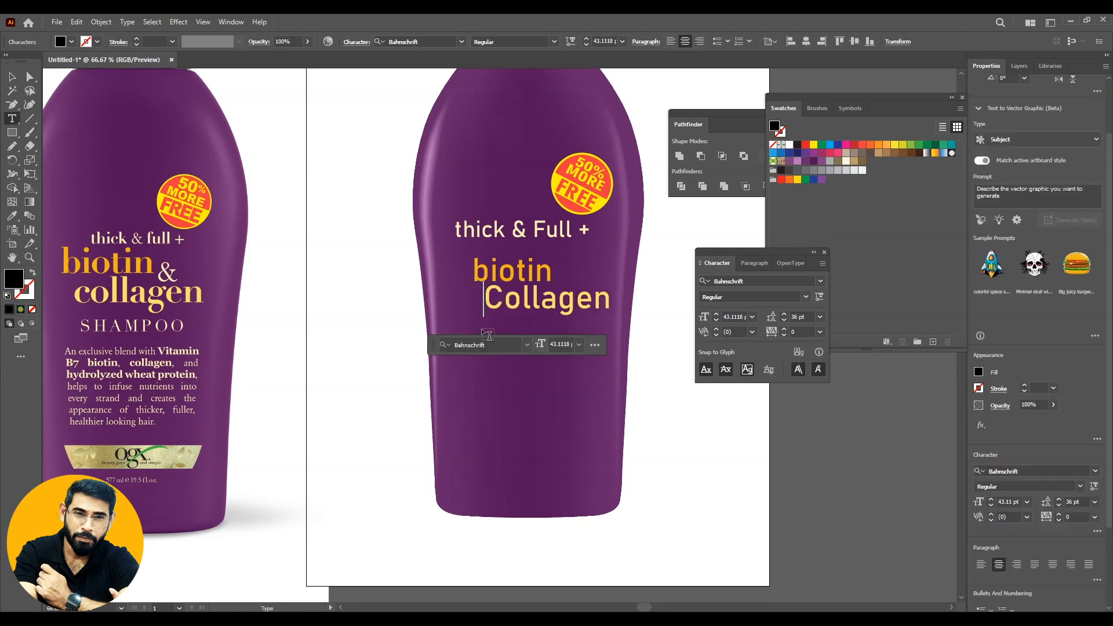
pyautogui.click(12, 77)
pyautogui.moveTo(573, 299)
pyautogui.mouseDown()
pyautogui.moveTo(558, 304)
pyautogui.moveTo(561, 289)
pyautogui.mouseUp()
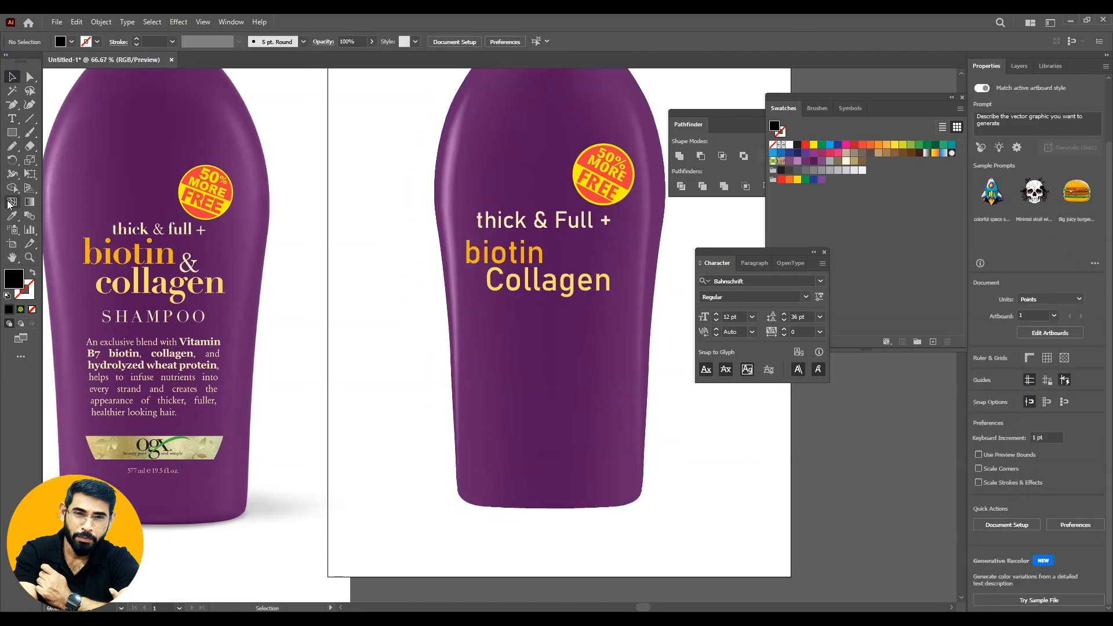
# - Add an "&" of about 41.2 pt beside "biotin" above "Collagen" and colour it with the cream sampled from the reference ampersand
pyautogui.click(12, 118)
pyautogui.click(371, 249)
pyautogui.write('&')
pyautogui.click(14, 76)
pyautogui.moveTo(375, 252); pyautogui.dragTo(561, 258)
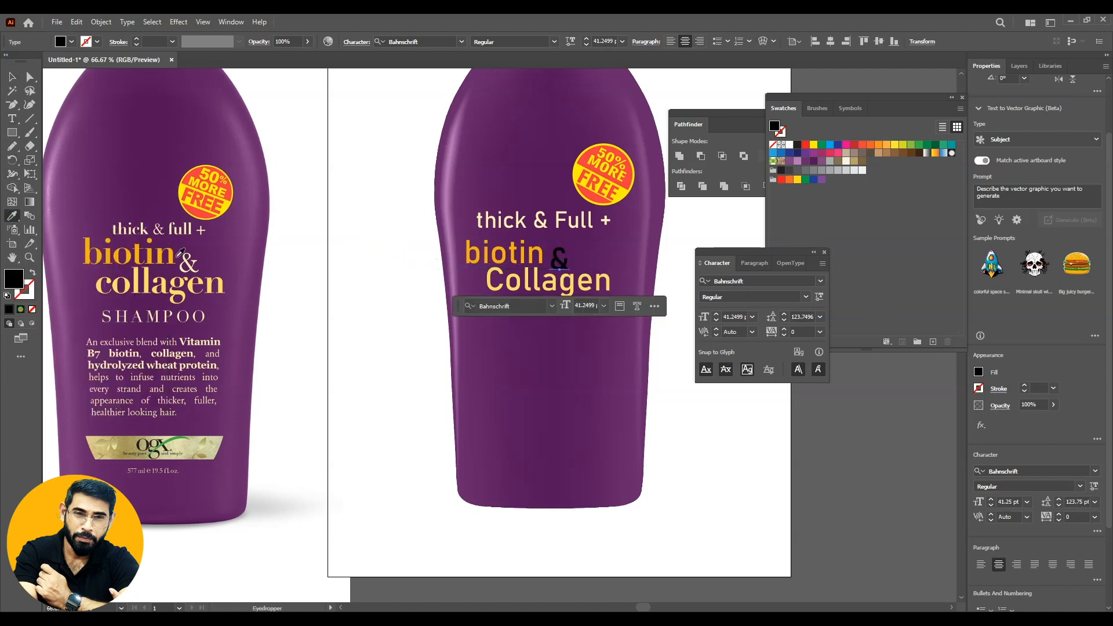
pyautogui.click(737, 437)
pyautogui.scroll(-1, 741, 430)
pyautogui.moveTo(740, 430); pyautogui.dragTo(737, 420)
# - Add the text "Shampoo" below "Collagen" and enlarge it to about 38.6 pt
pyautogui.press('t')
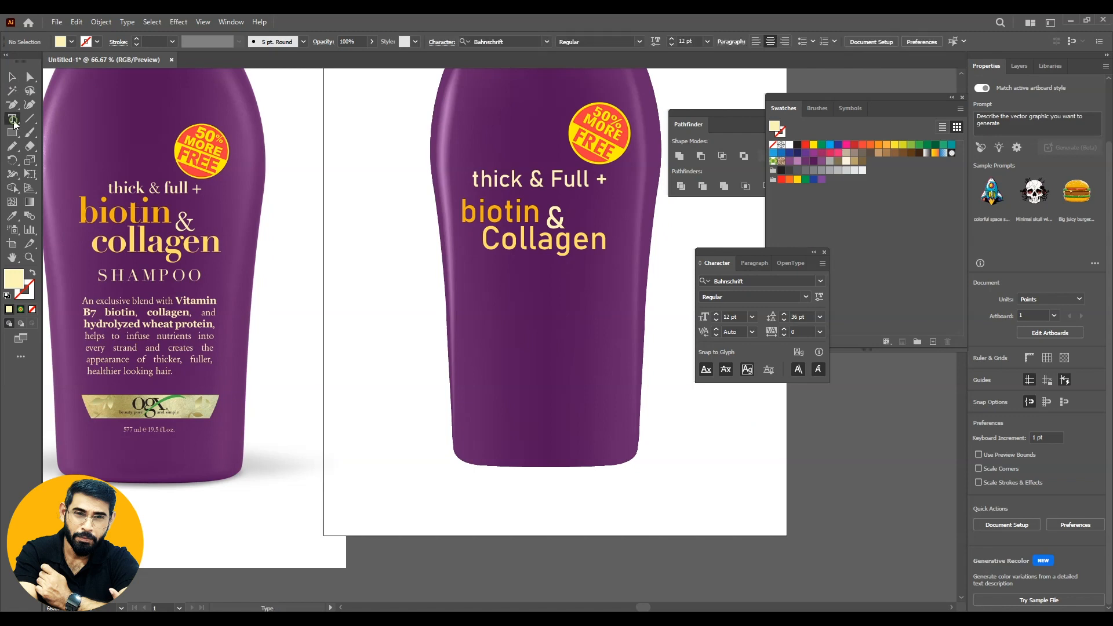
pyautogui.click(462, 278)
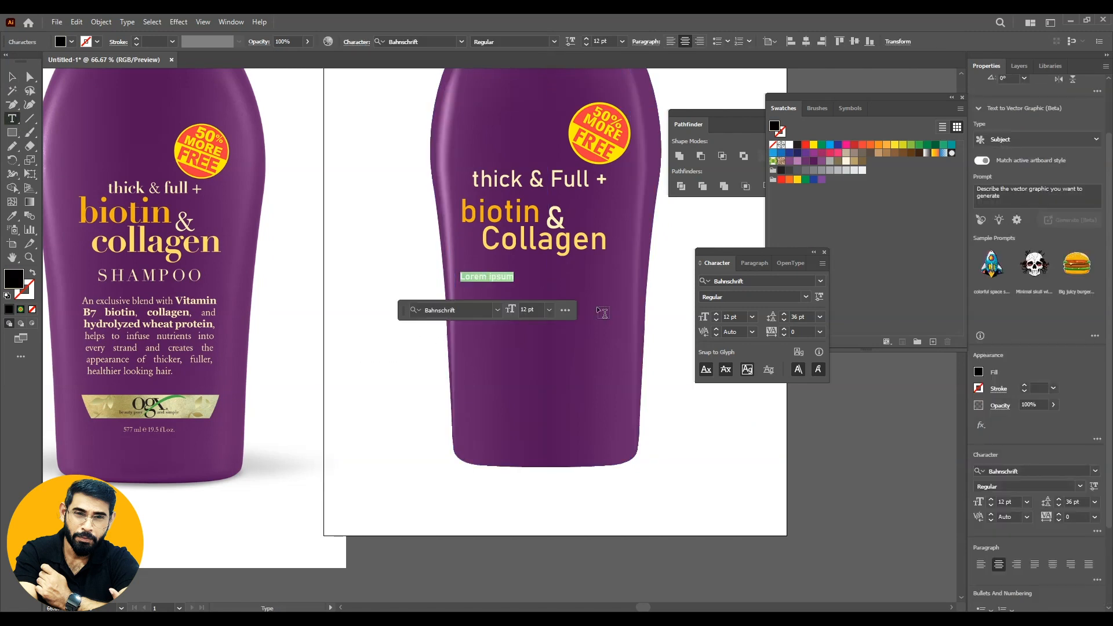
pyautogui.write('Shampoo')
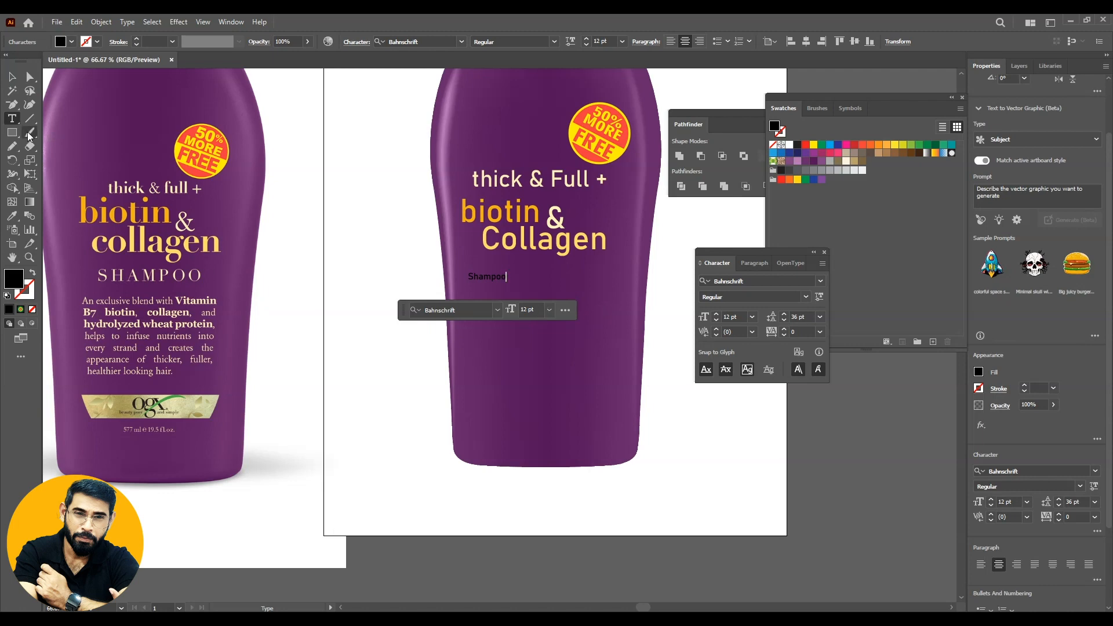
pyautogui.click(11, 77)
pyautogui.moveTo(509, 281); pyautogui.dragTo(583, 291)
# - Convert the "Shampoo" text to uppercase and set its font to Minion Variable Concept Regular
pyautogui.click(127, 22)
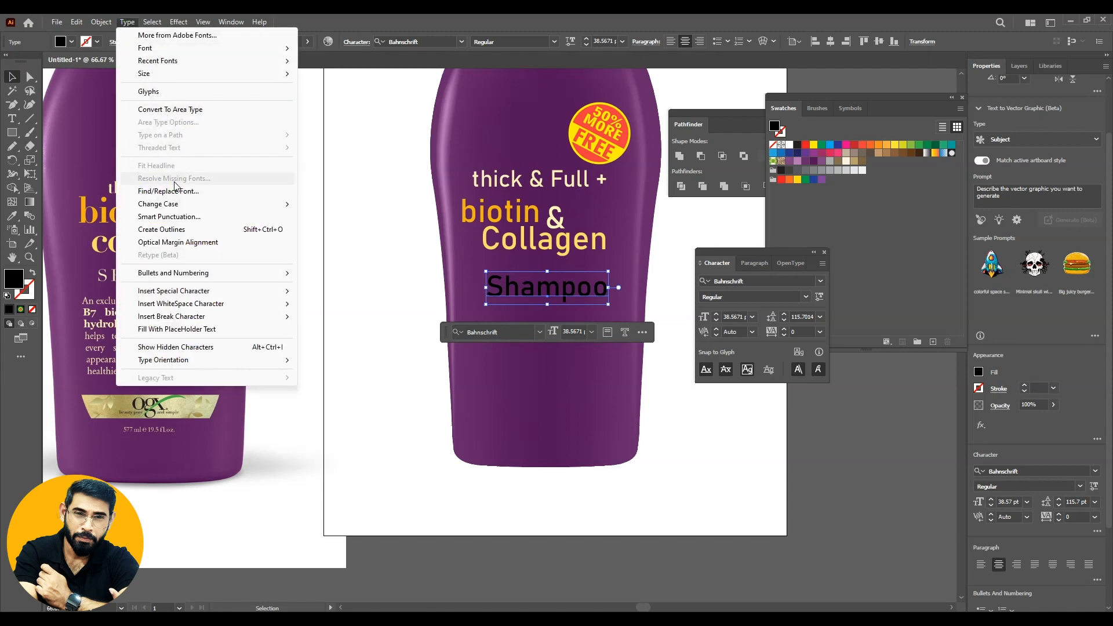
pyautogui.moveTo(198, 206)
pyautogui.click(332, 203)
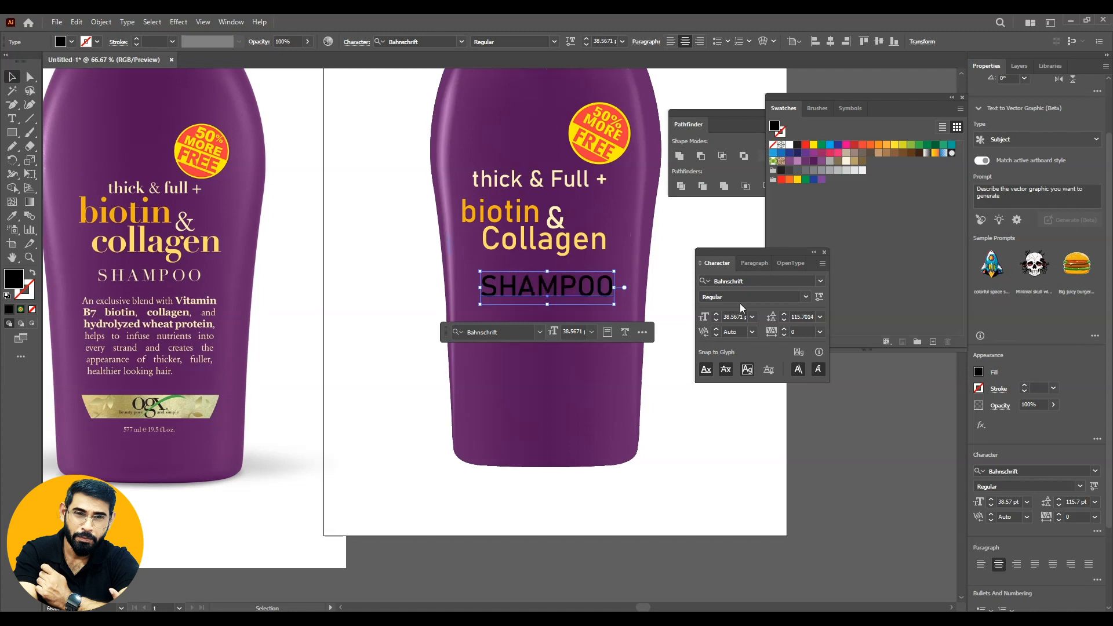
pyautogui.click(803, 284)
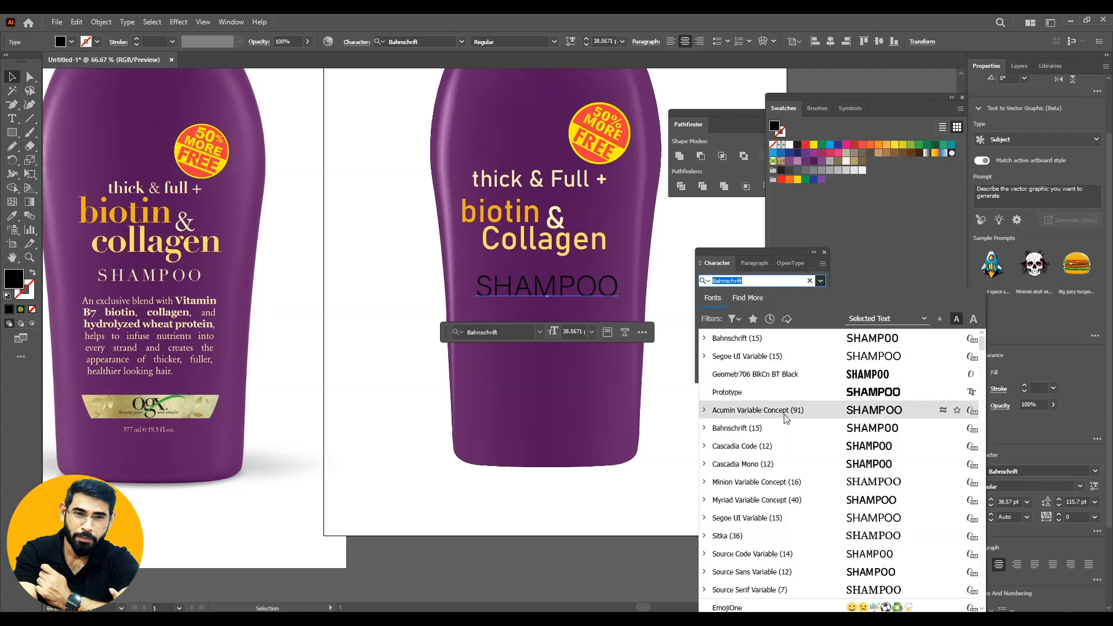
pyautogui.click(779, 494)
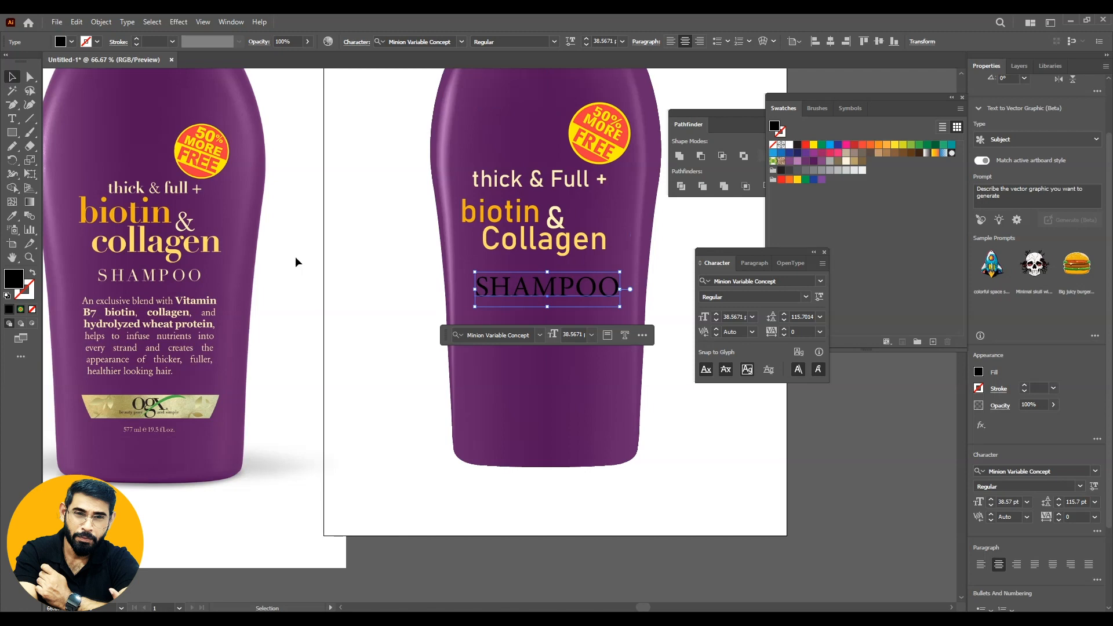
pyautogui.click(687, 433)
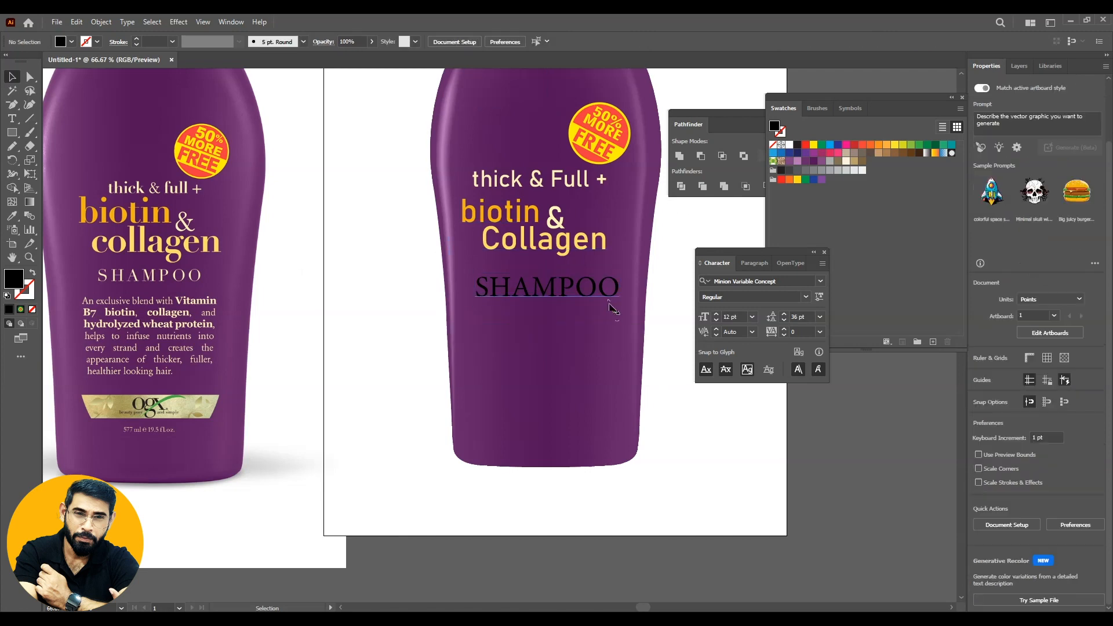
# - Recolour the "SHAMPOO" text with the cream sampled from the same word on the reference label
pyautogui.click(608, 302)
pyautogui.press('i')
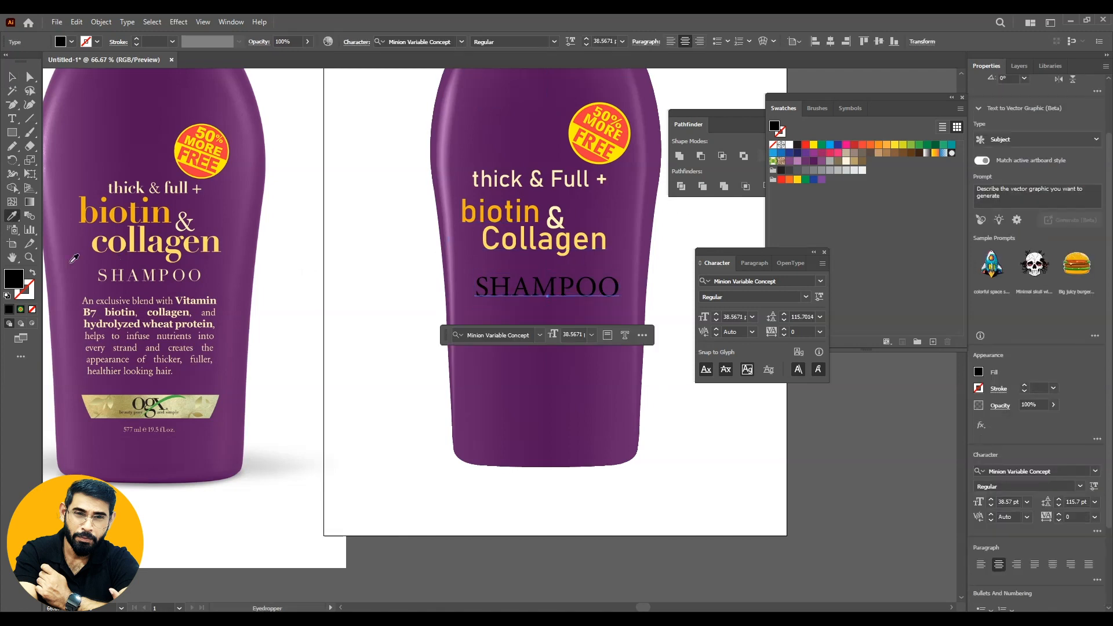
pyautogui.click(155, 271)
# - Reduce the "SHAMPOO" text to about 28.8 pt and position it directly beneath "Collagen"
pyautogui.click(12, 79)
pyautogui.moveTo(622, 310); pyautogui.dragTo(572, 287)
pyautogui.click(746, 503)
pyautogui.moveTo(679, 473); pyautogui.dragTo(668, 450)
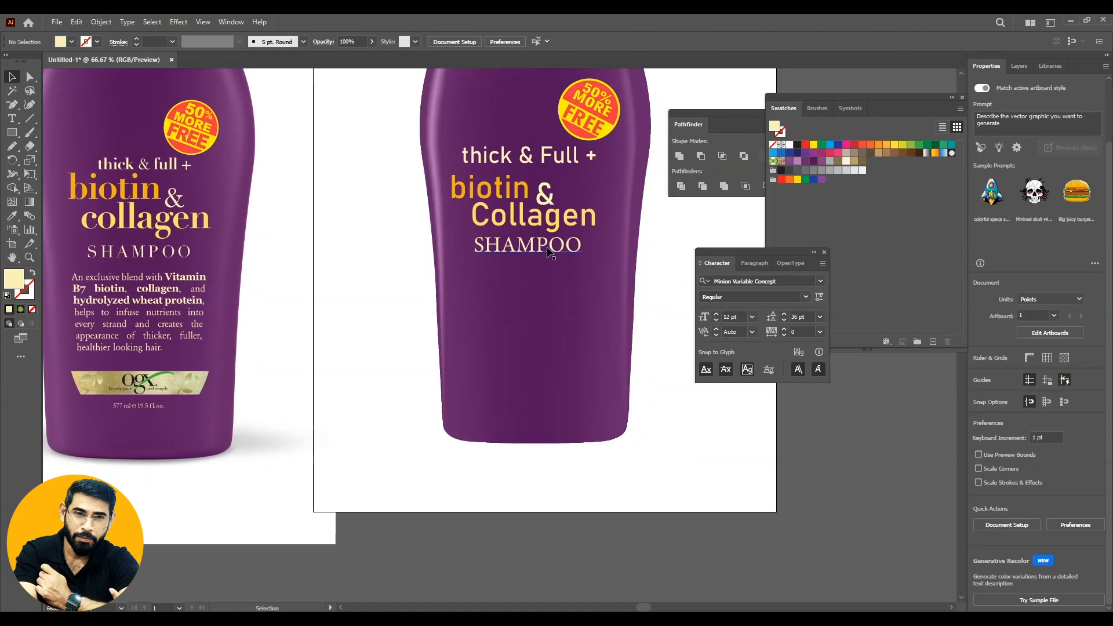
pyautogui.moveTo(550, 250); pyautogui.dragTo(551, 254)
pyautogui.moveTo(730, 503); pyautogui.dragTo(726, 487)
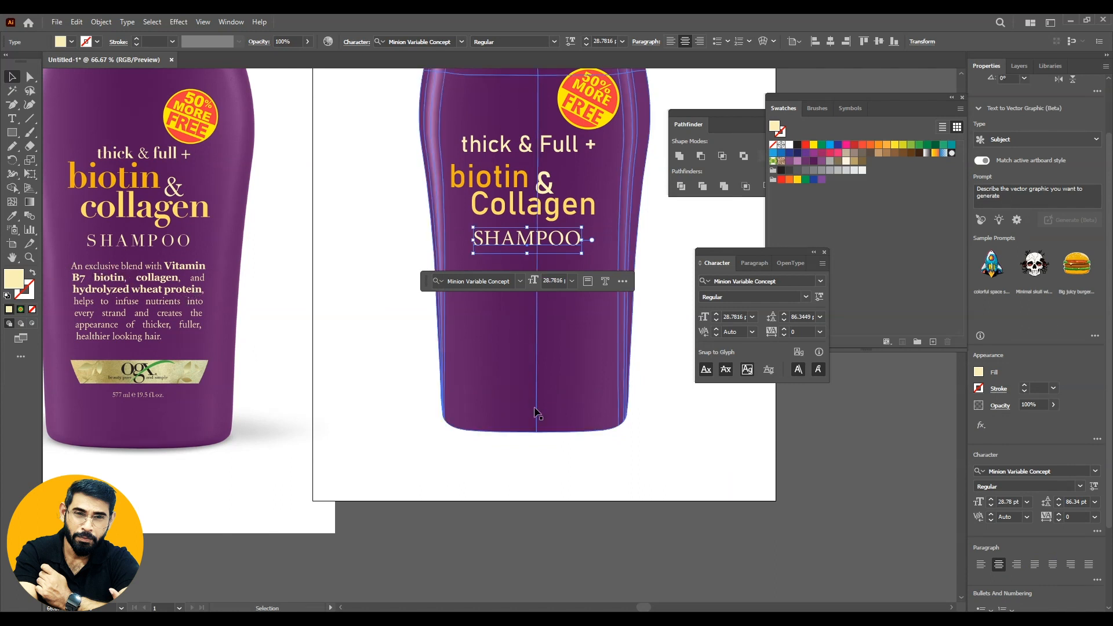
pyautogui.click(87, 387)
pyautogui.moveTo(573, 243)
pyautogui.mouseDown()
pyautogui.moveTo(536, 344)
pyautogui.moveTo(568, 261)
pyautogui.mouseUp()
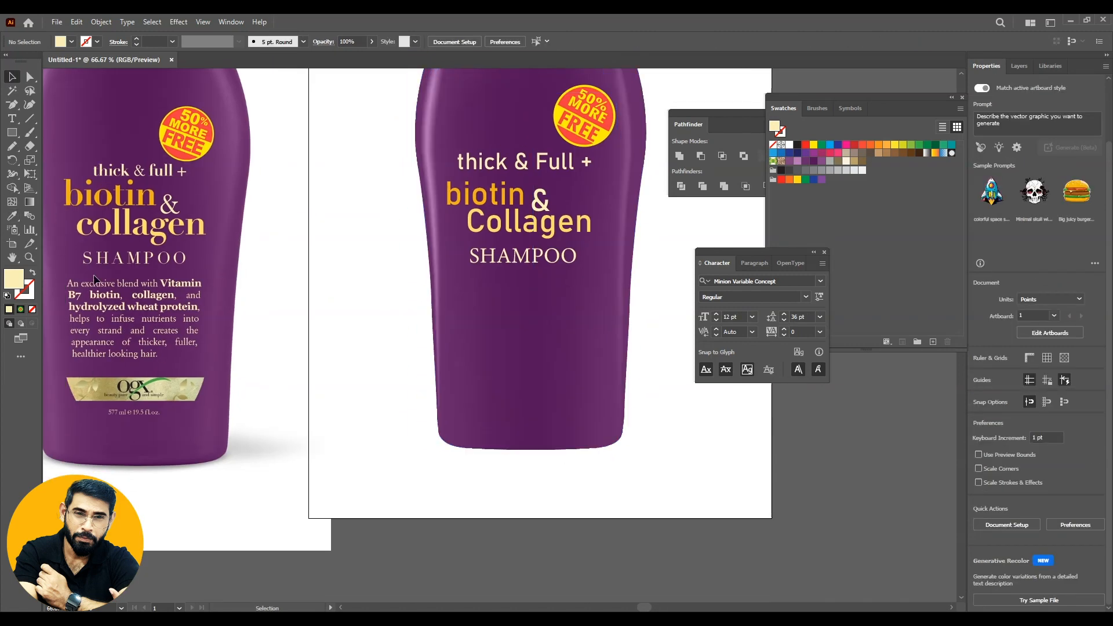
# - Add the seven-line description from "An Exclusive blend with Vitamin" to "healthier looking hair." below "SHAMPOO", left-aligned, cream and about 14.7 pt
pyautogui.click(18, 119)
pyautogui.click(356, 367)
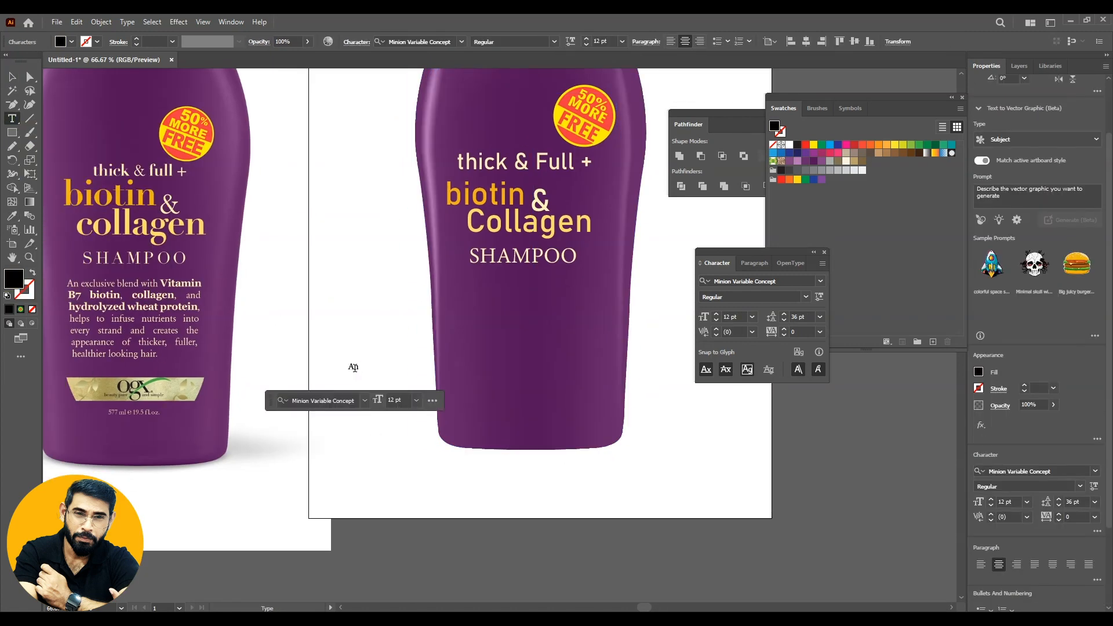
pyautogui.write('An Exclusive blend with Vitamin')
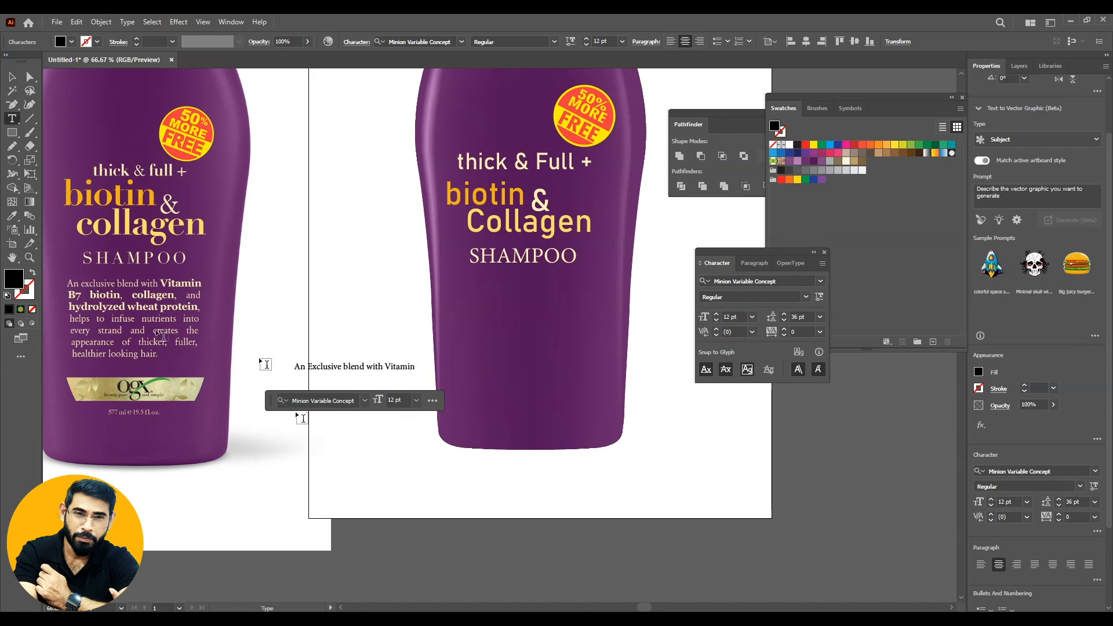
pyautogui.hotkey('ctrl', 'shift', 'l')
pyautogui.press('Return')
pyautogui.write('B7 biotin, collagen, and')
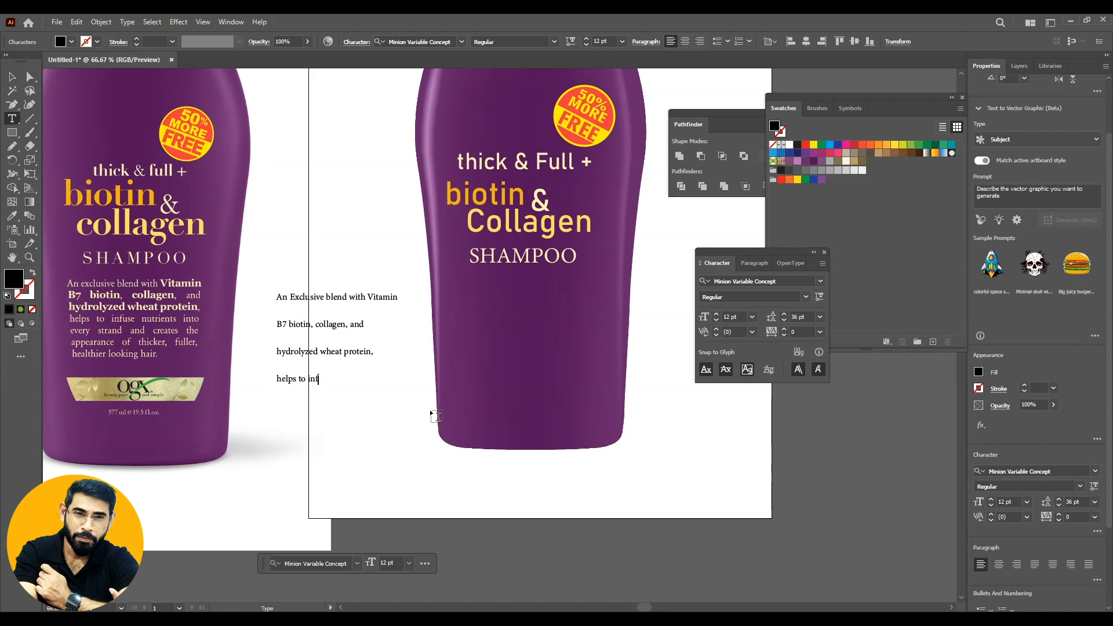
pyautogui.write('king hair.')
pyautogui.press('Escape')
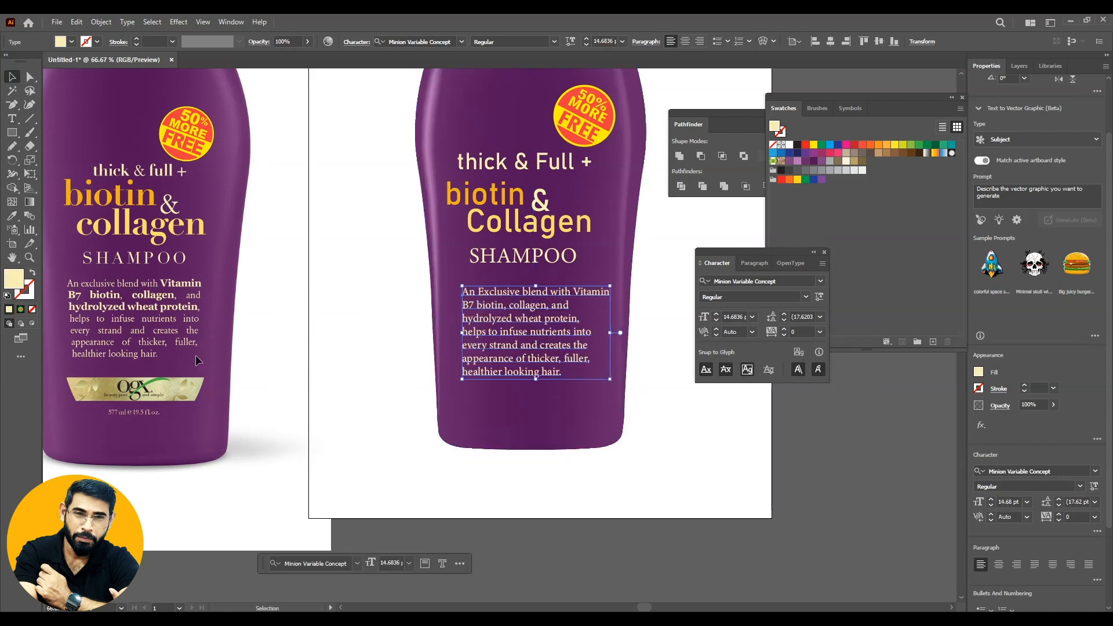
# - Justify all lines of the description paragraph, including the last one
pyautogui.click(645, 41)
pyautogui.click(647, 67)
pyautogui.click(708, 429)
pyautogui.scroll(-1, 509, 515)
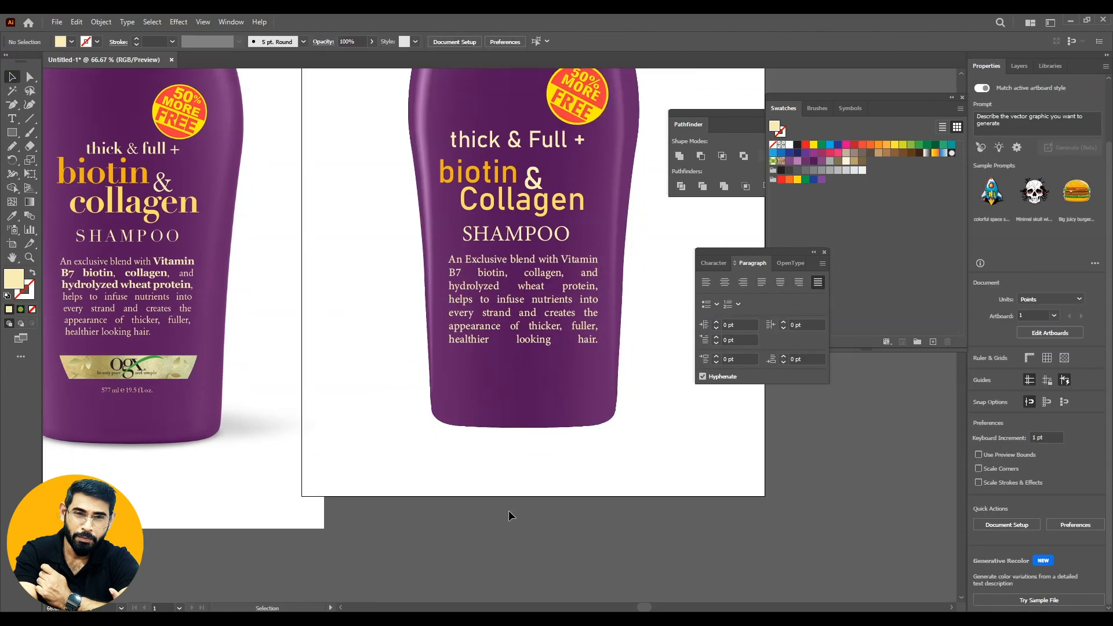
# - Draw a cream rectangle about 171 by 39 pt below the description and pull both lower corners inward to form a trapezoid
pyautogui.click(14, 132)
pyautogui.moveTo(448, 365); pyautogui.dragTo(592, 402)
pyautogui.press('a')
pyautogui.moveTo(464, 403); pyautogui.dragTo(471, 402)
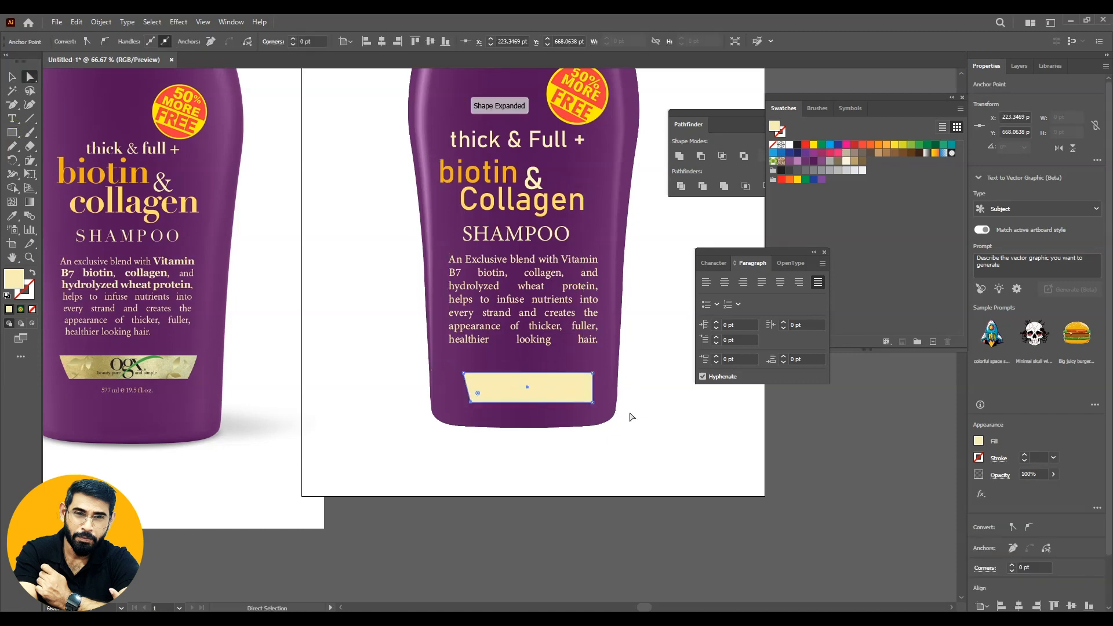
pyautogui.click(593, 403)
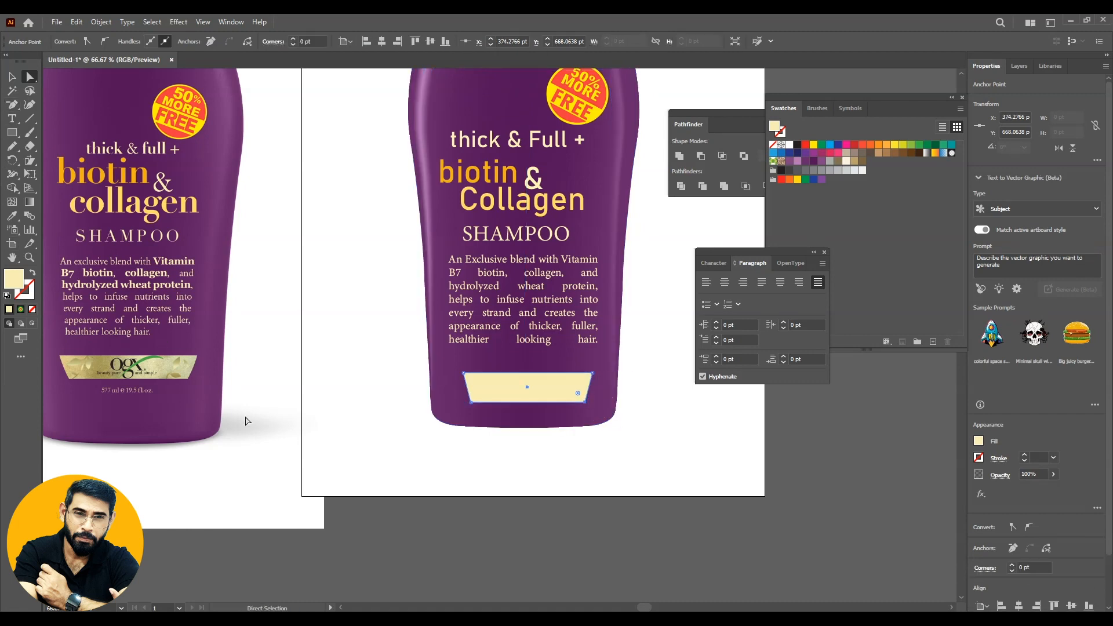
pyautogui.click(542, 393)
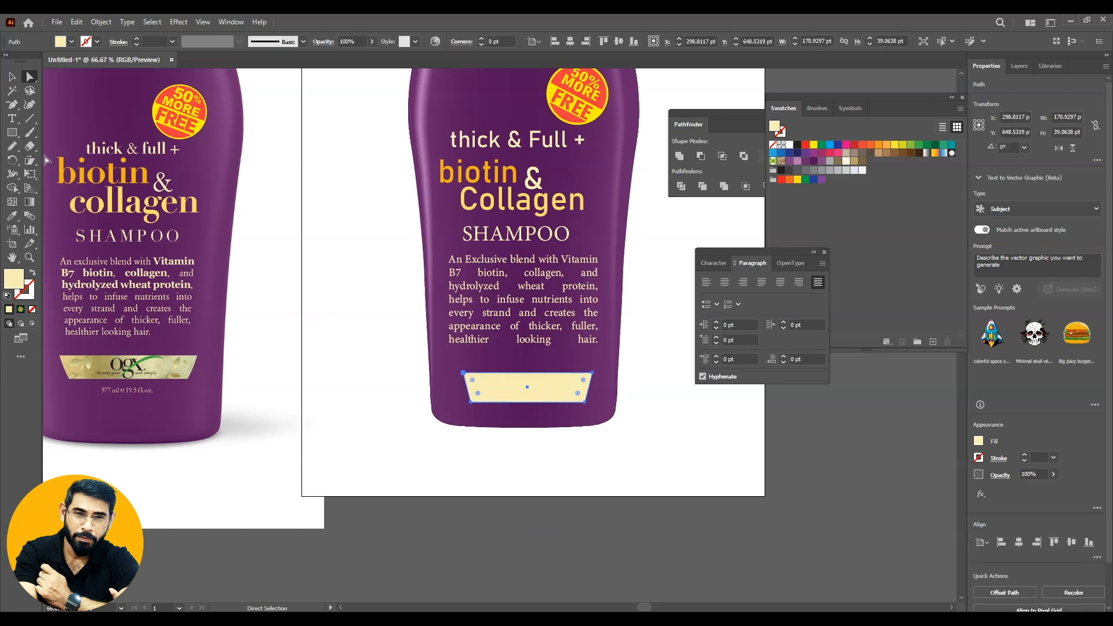
# - Move the cream trapezoid slightly up and left so it sits centred beneath the description paragraph
pyautogui.click(11, 77)
pyautogui.click(497, 479)
pyautogui.moveTo(531, 390); pyautogui.dragTo(530, 384)
pyautogui.click(583, 542)
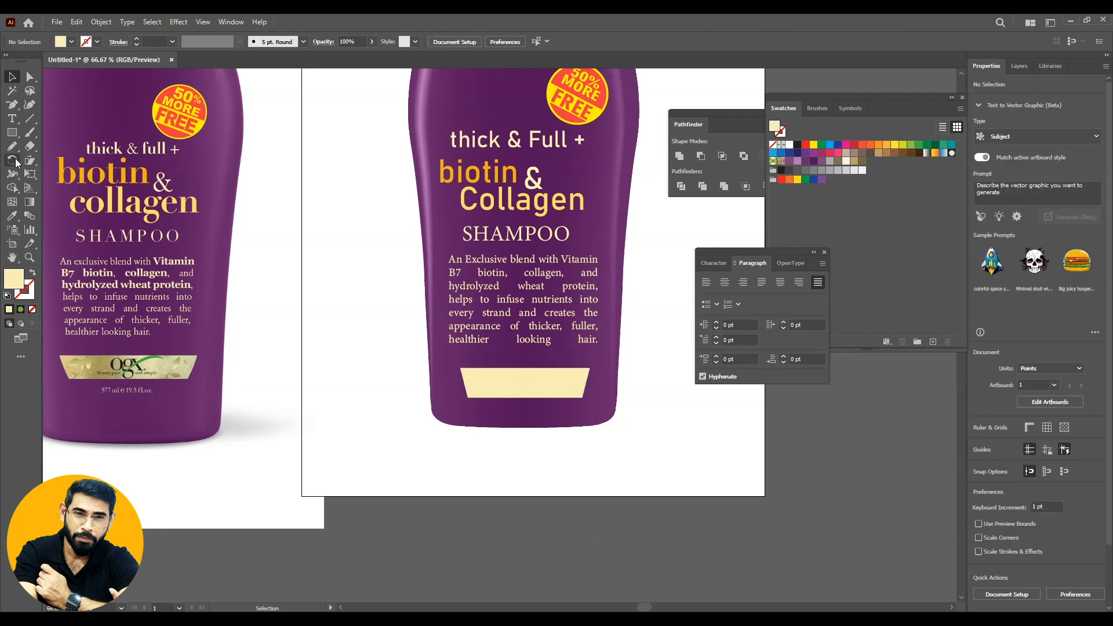
# - Add the text "OGX" at about 30.8 pt, place it centred on the cream trapezoid and fill it with green
pyautogui.click(15, 118)
pyautogui.click(321, 308)
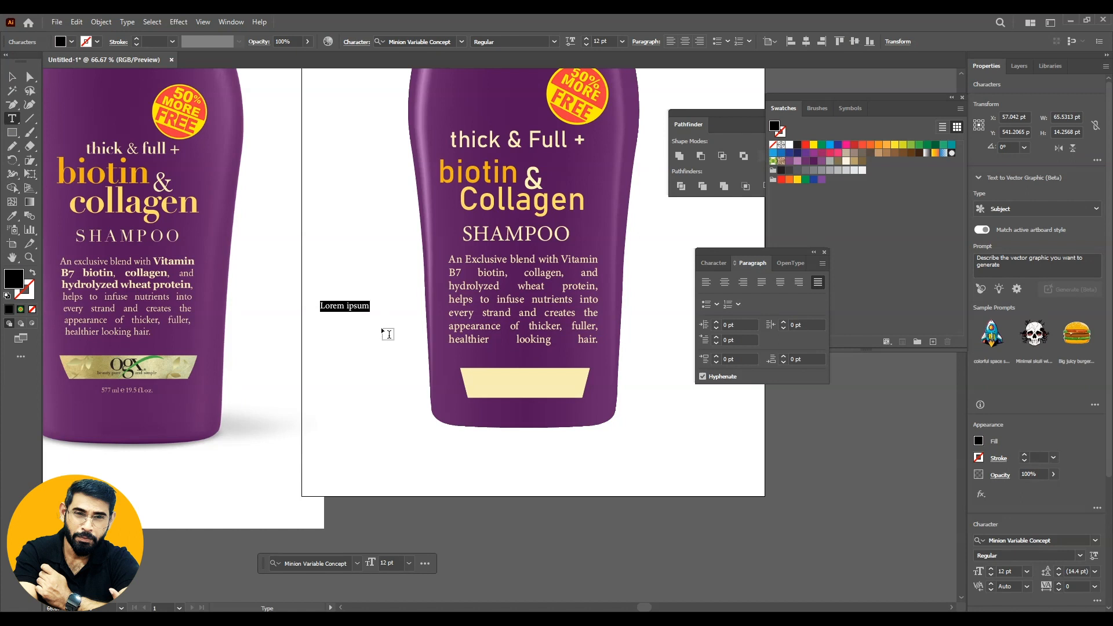
pyautogui.write('Og')
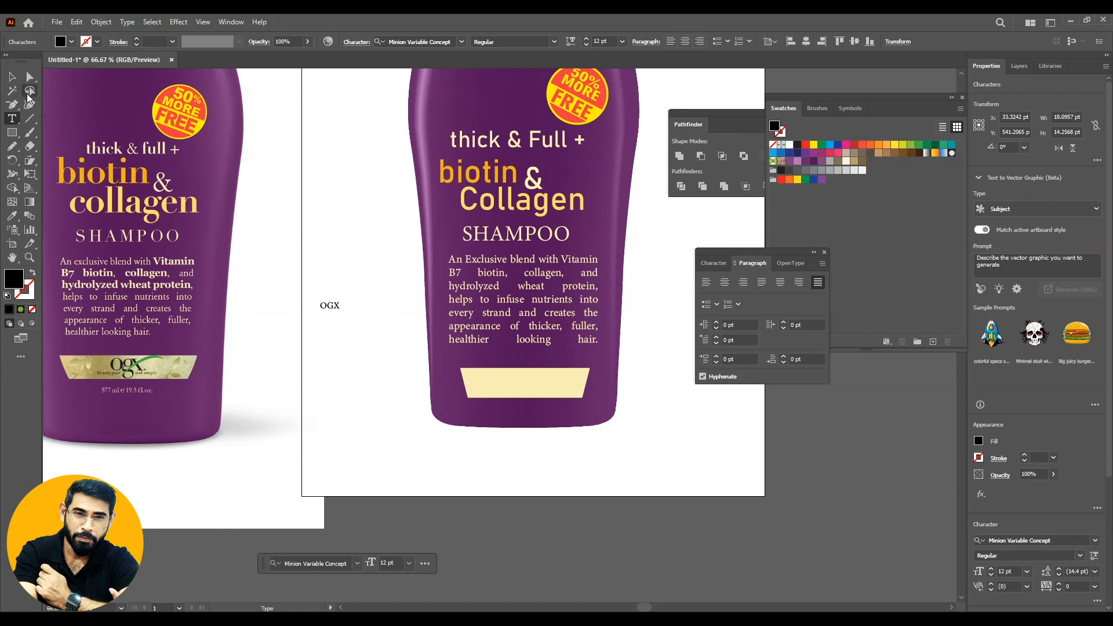
pyautogui.click(11, 76)
pyautogui.moveTo(339, 310); pyautogui.dragTo(371, 328)
pyautogui.moveTo(361, 315); pyautogui.dragTo(542, 383)
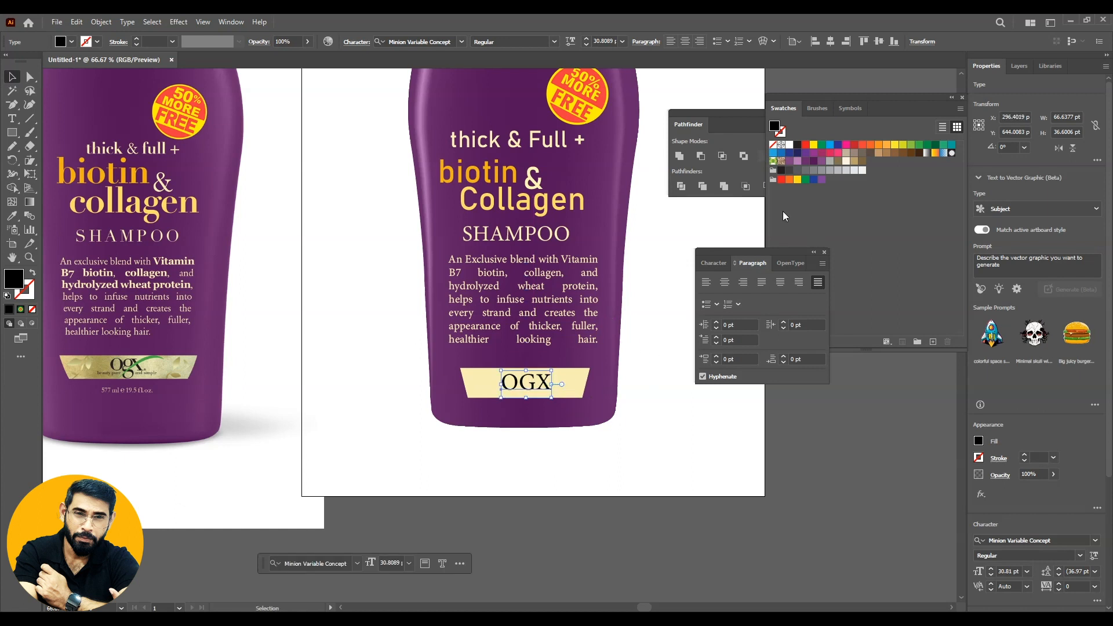
pyautogui.click(918, 144)
pyautogui.click(733, 472)
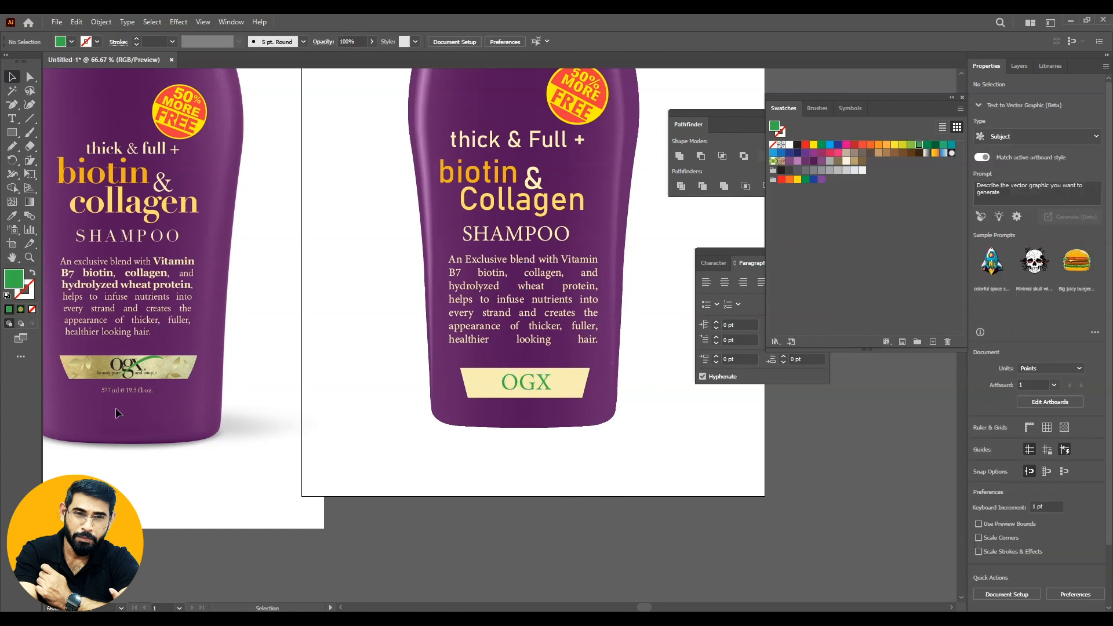
# - Add the volume text "577 ml e 19.5 fl oz." at 12 pt and place it just below the cream trapezoid
pyautogui.click(16, 123)
pyautogui.click(419, 444)
pyautogui.write('577 ml e 19.5 fl oz')
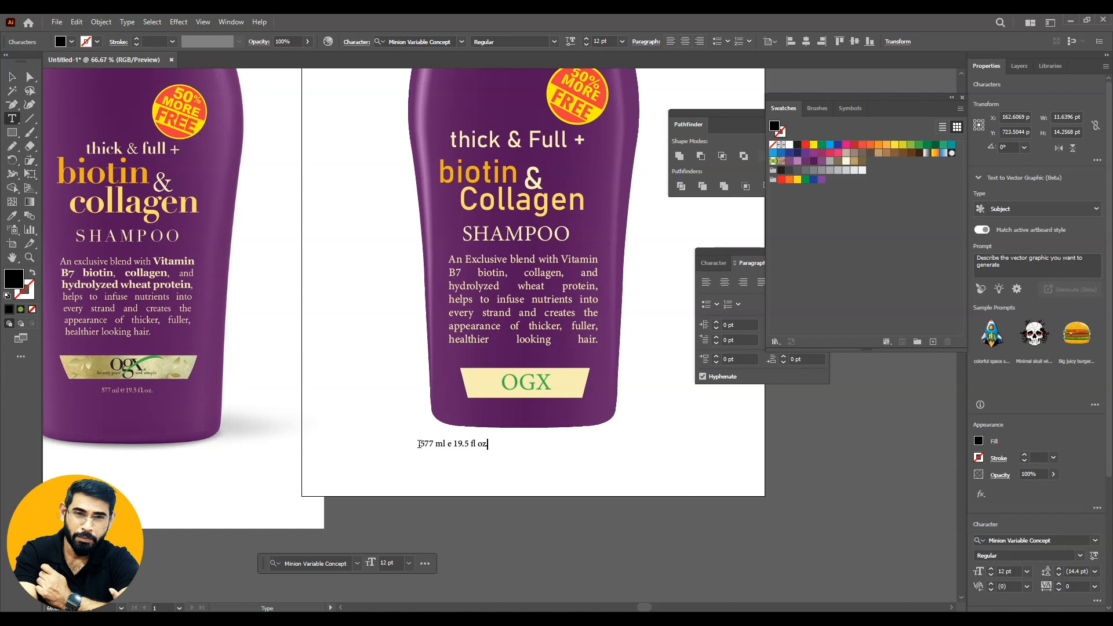
pyautogui.click(12, 76)
pyautogui.moveTo(464, 444); pyautogui.dragTo(524, 408)
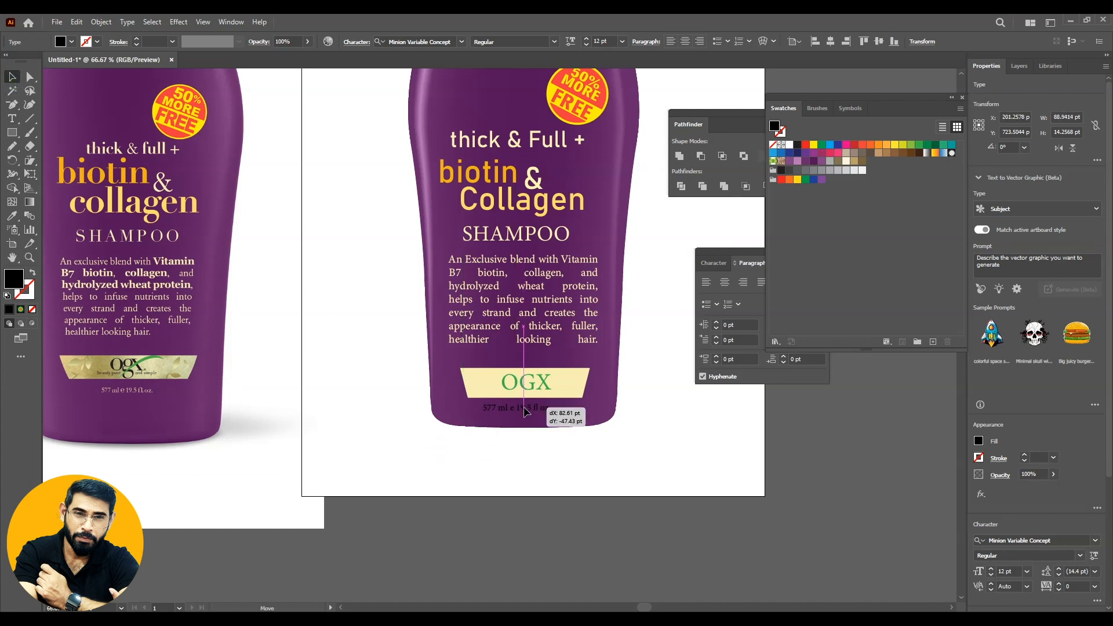
# - Recolour the volume text with the light tan sampled from the matching text on the reference label, keeping its 12 pt size
pyautogui.press('i')
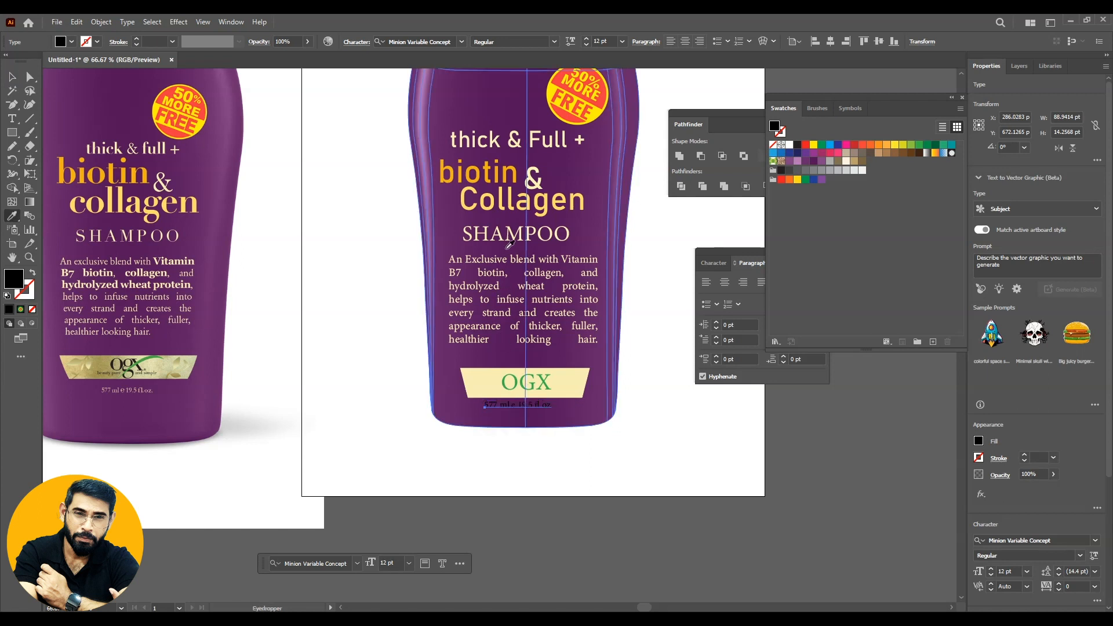
pyautogui.click(500, 232)
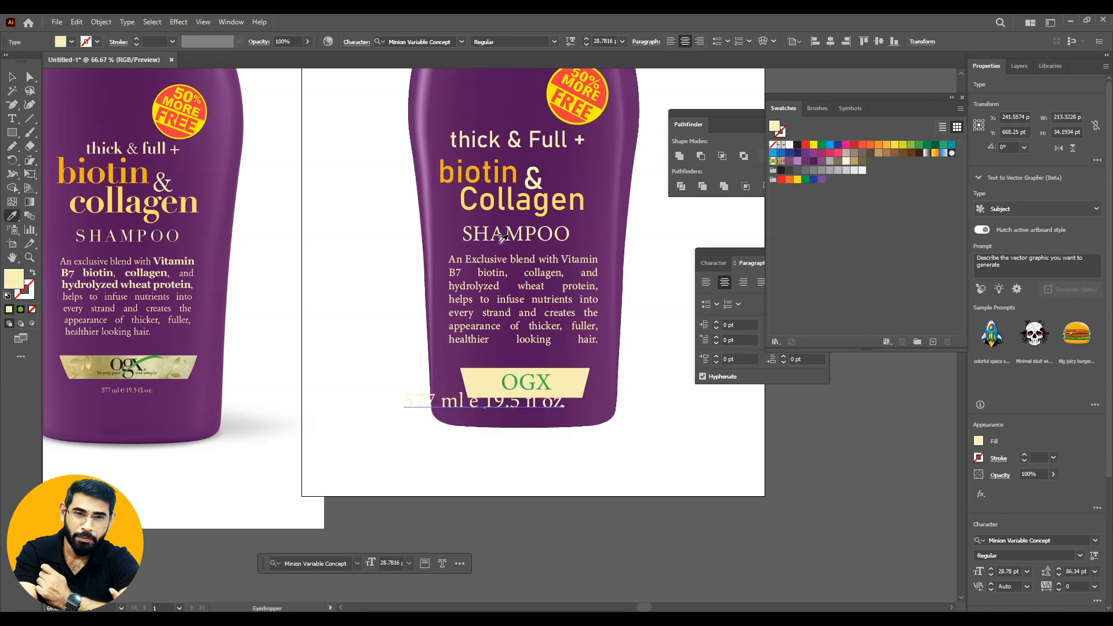
pyautogui.hotkey('ctrl', 'z')
pyautogui.click(148, 383)
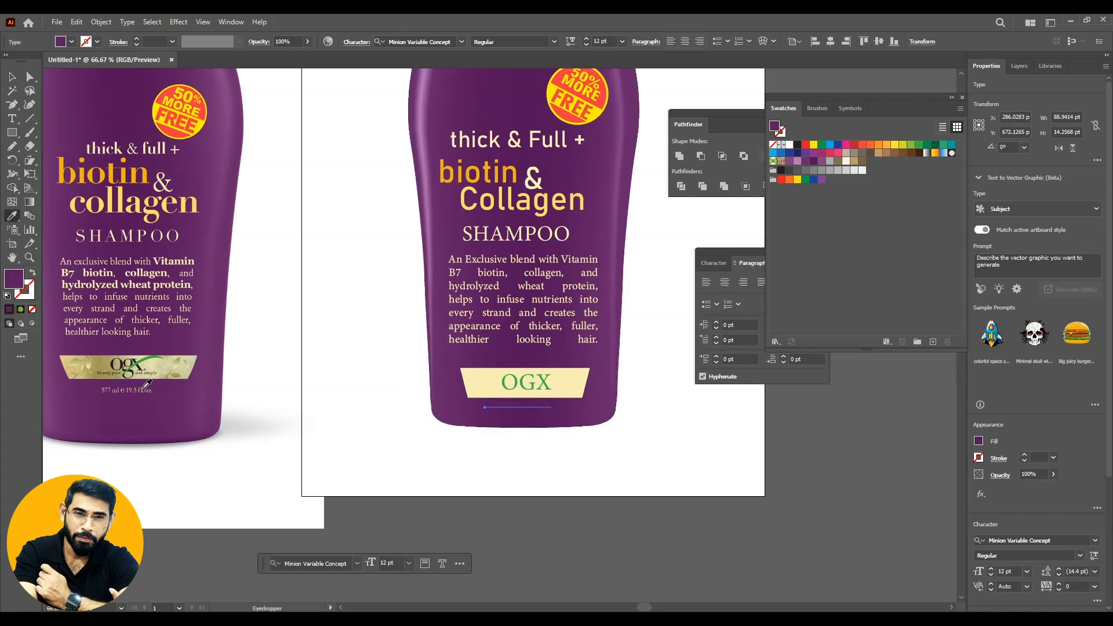
pyautogui.click(145, 389)
pyautogui.click(12, 77)
pyautogui.click(653, 461)
pyautogui.hotkey('ctrl', '-')
pyautogui.hotkey('ctrl', '-')
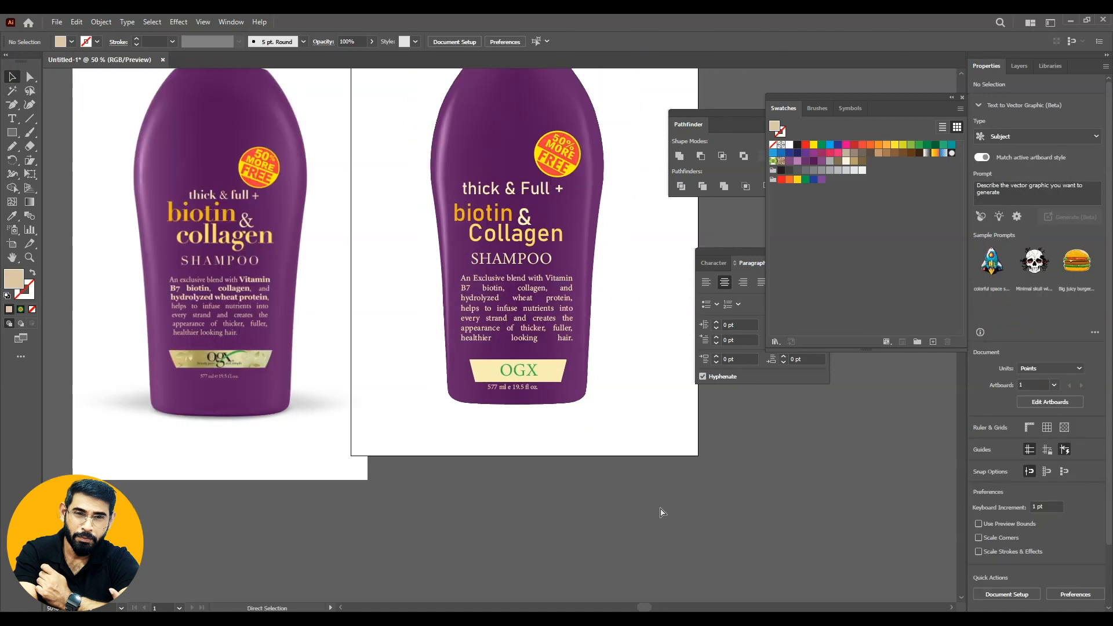
# - Delete the reference bottle photo so only the vector bottle on the artboard is kept
pyautogui.moveTo(536, 374); pyautogui.dragTo(497, 396)
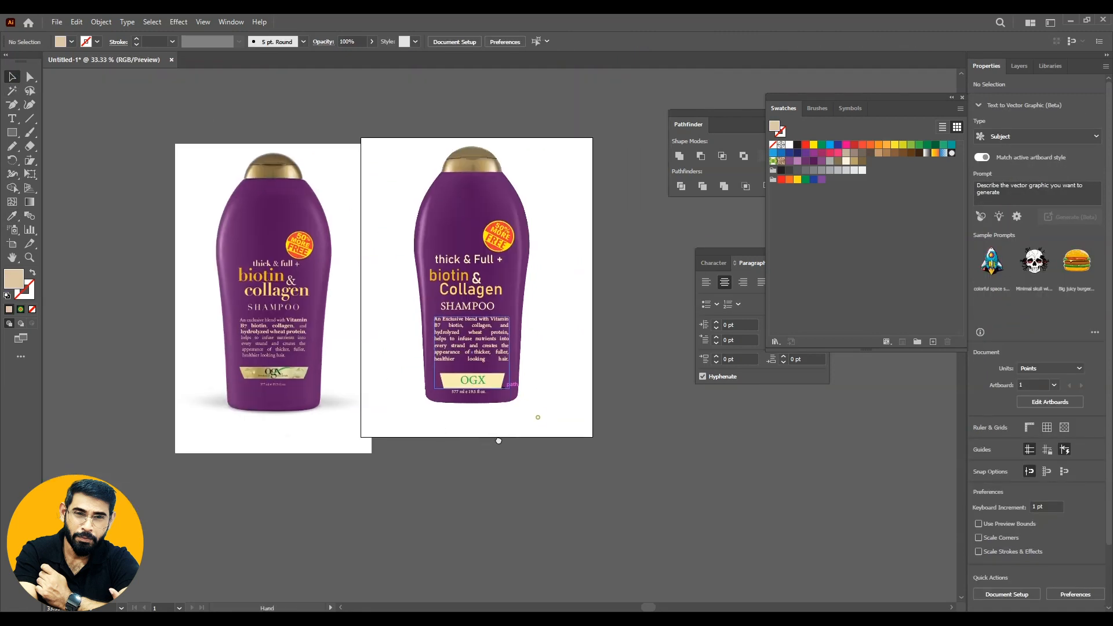
pyautogui.click(190, 266)
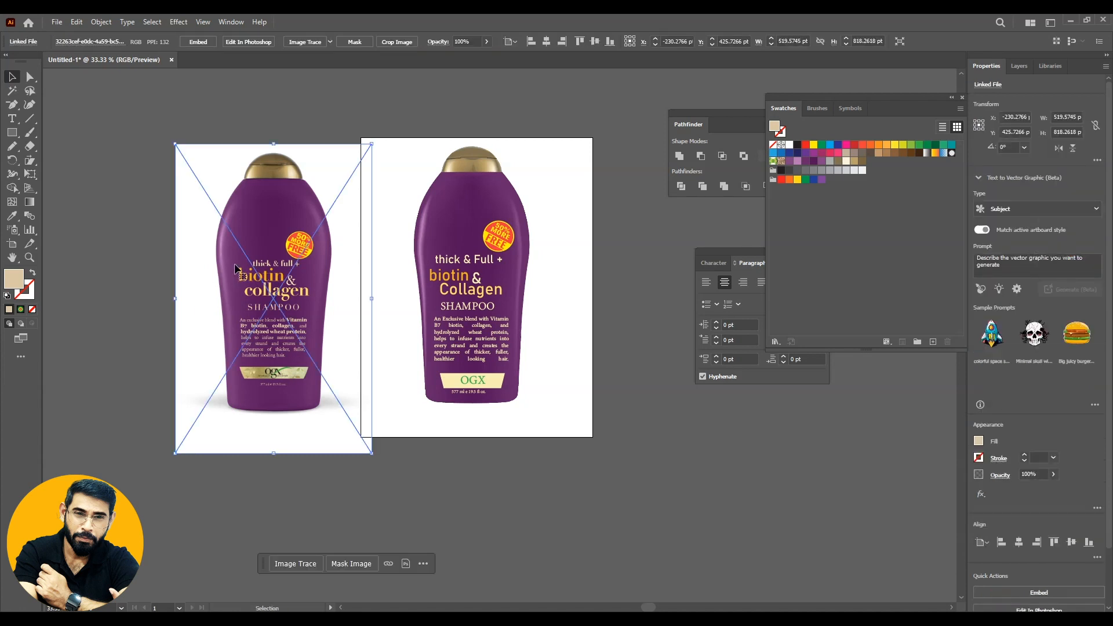
pyautogui.press('Delete')
pyautogui.hotkey('ctrl', '+')
pyautogui.hotkey('ctrl', '+')
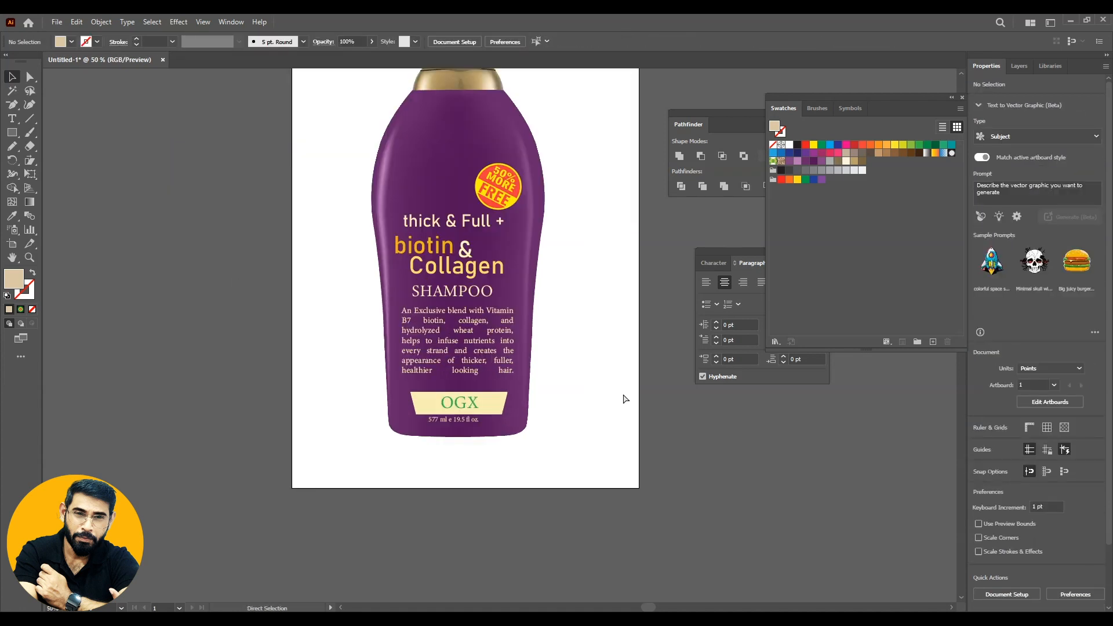
pyautogui.hotkey('ctrl', '-')
pyautogui.moveTo(593, 338); pyautogui.dragTo(521, 407)
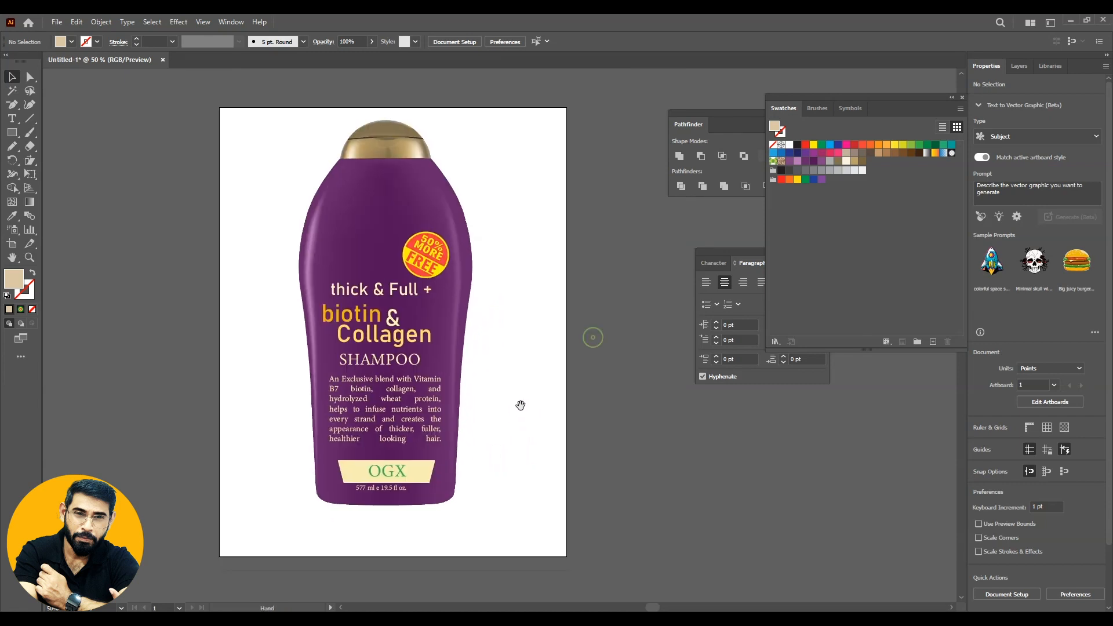
# - Group all the bottle artwork, enlarge it slightly and position it near the middle of the artboard
pyautogui.moveTo(290, 201); pyautogui.dragTo(592, 468)
pyautogui.press('a')
pyautogui.hotkey('ctrl', 'g')
pyautogui.press('v')
pyautogui.moveTo(471, 504)
pyautogui.mouseDown()
pyautogui.moveTo(489, 522)
pyautogui.moveTo(480, 520)
pyautogui.mouseUp()
pyautogui.moveTo(384, 316); pyautogui.dragTo(388, 328)
pyautogui.click(668, 435)
pyautogui.moveTo(574, 432); pyautogui.dragTo(623, 429)
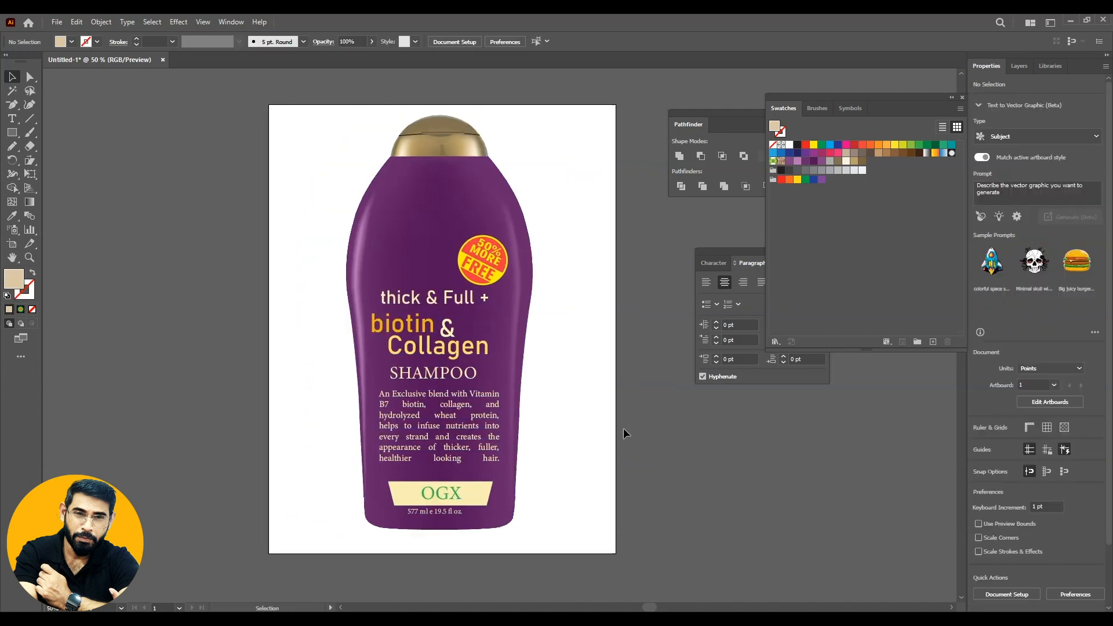
# - Widen the letter spacing of the "SHAMPOO" text by setting its tracking to 100
pyautogui.click(490, 377)
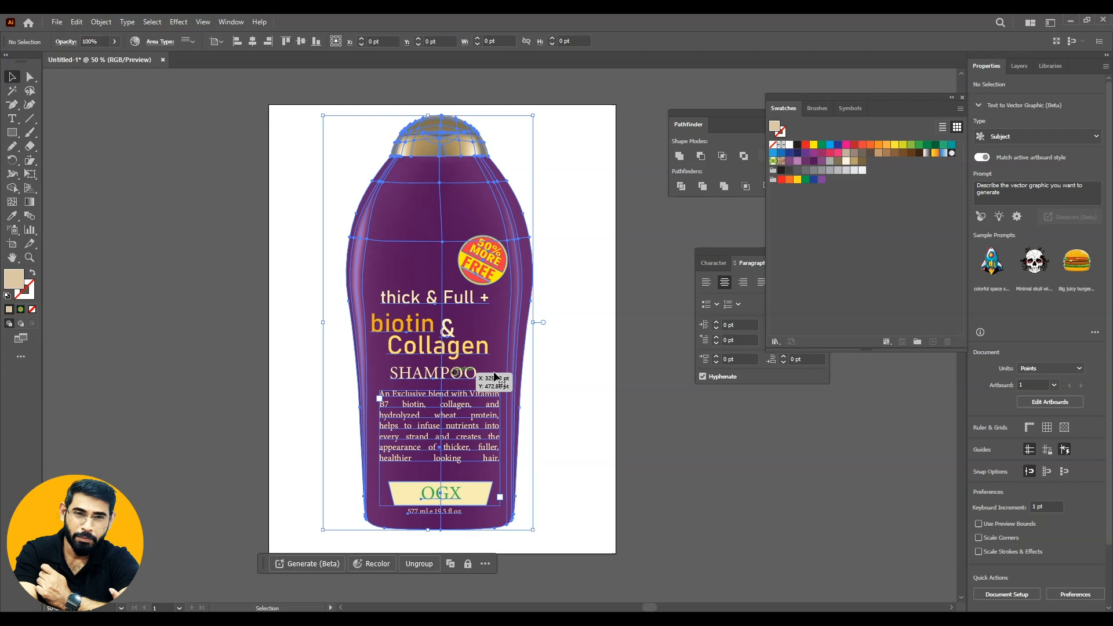
pyautogui.moveTo(724, 250); pyautogui.dragTo(693, 352)
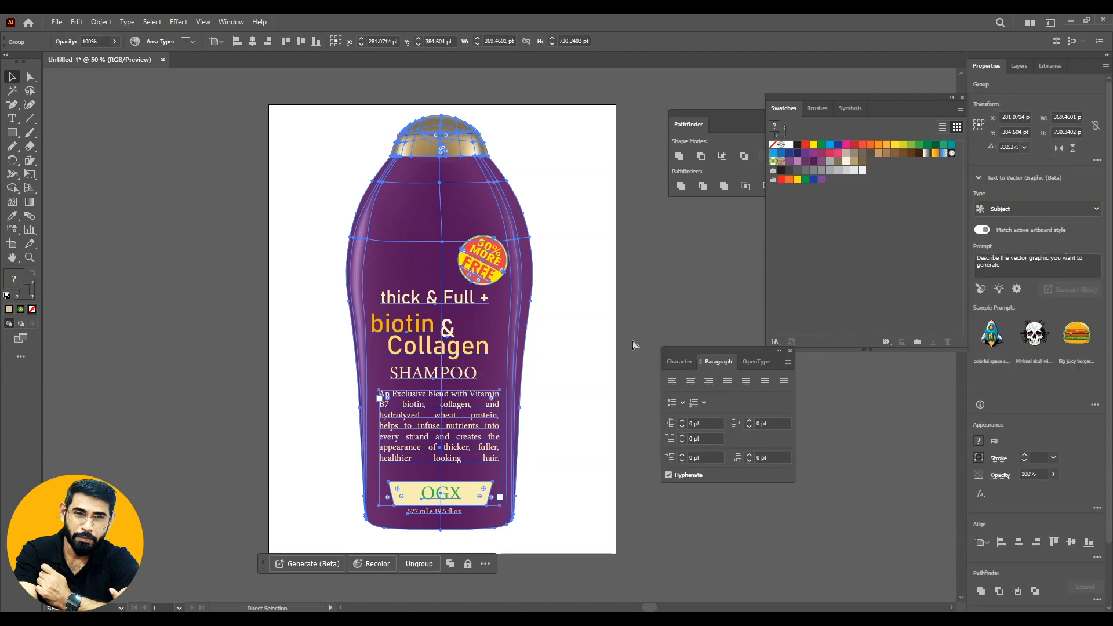
pyautogui.hotkey('ctrl', 't')
pyautogui.click(749, 427)
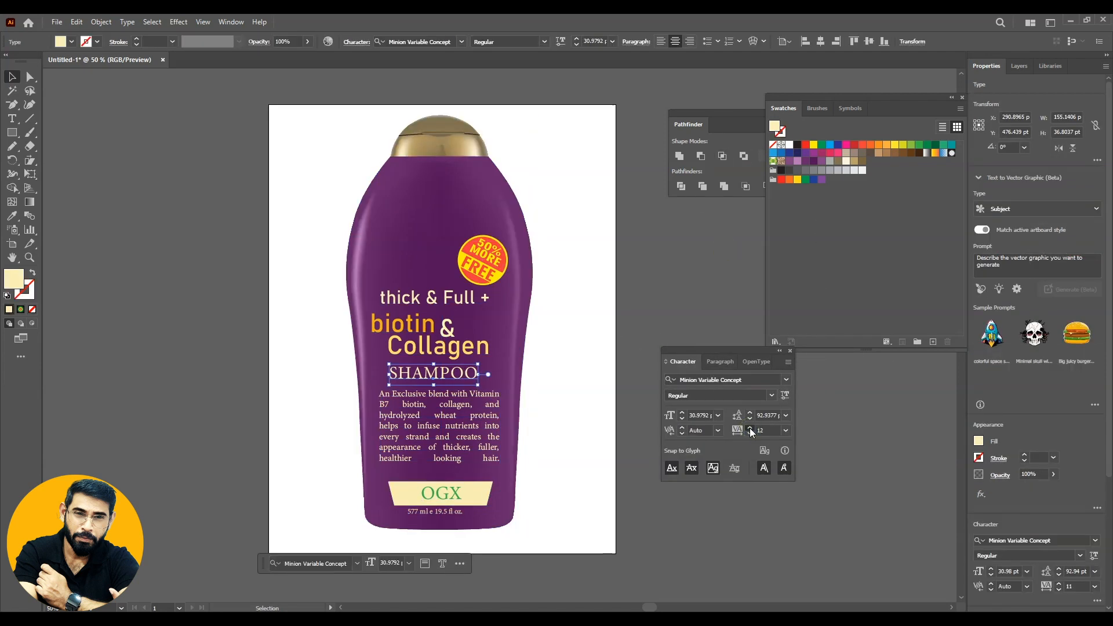
pyautogui.click(750, 429)
pyautogui.write('50')
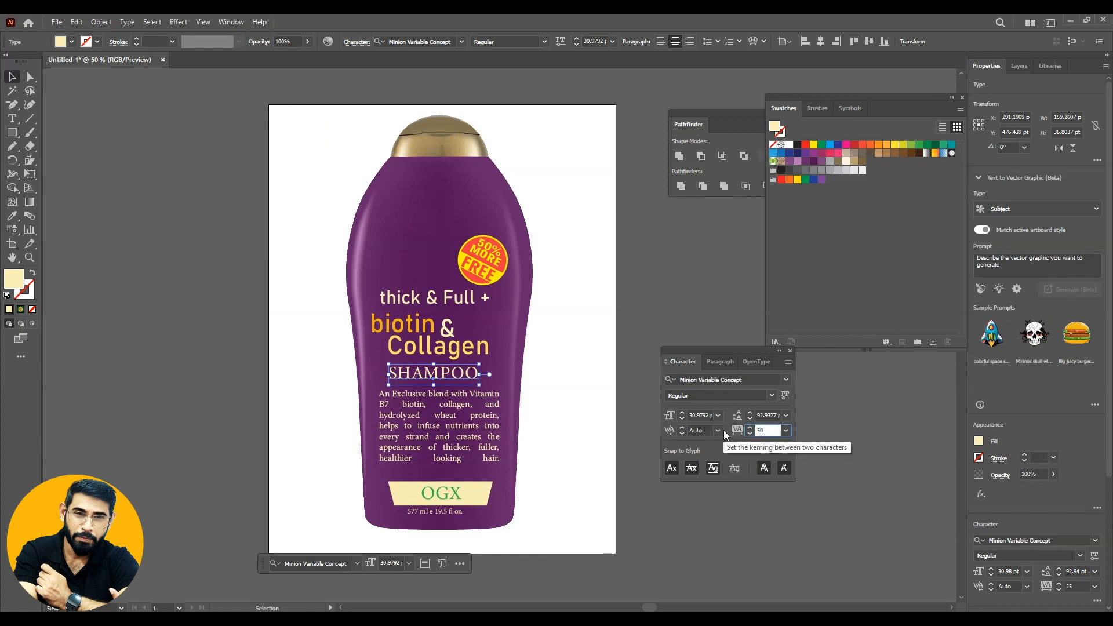
pyautogui.press('Return')
pyautogui.write('100')
pyautogui.press('Return')
pyautogui.click(551, 324)
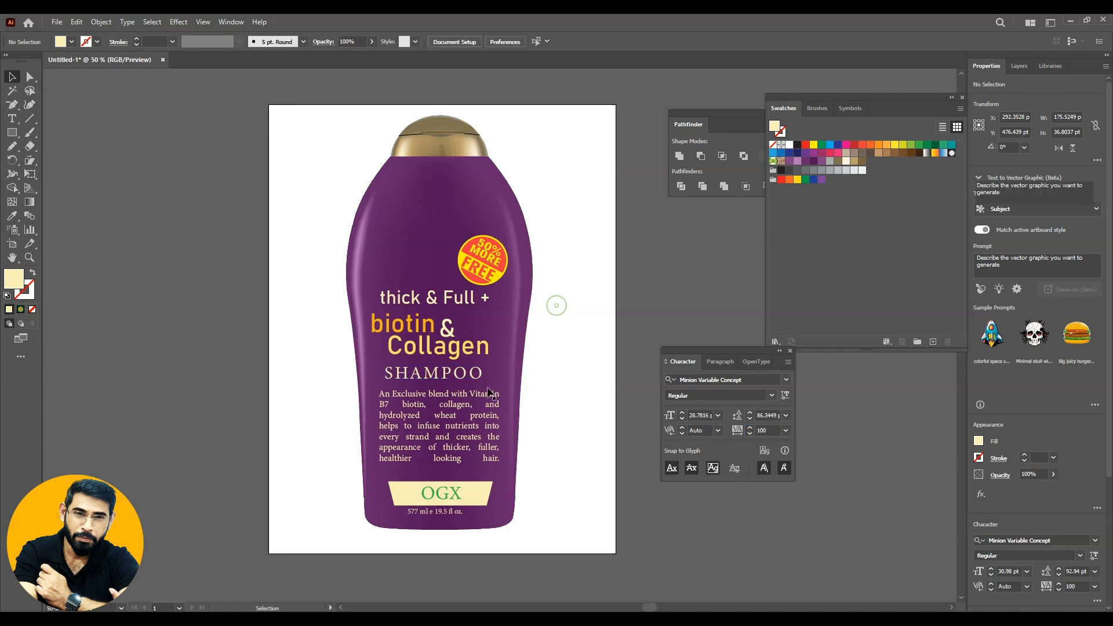
# - Select the whole bottle artwork and shift it slightly right so it sits centred on the artboard
pyautogui.click(464, 373)
pyautogui.click(589, 323)
pyautogui.moveTo(298, 102); pyautogui.dragTo(559, 523)
pyautogui.moveTo(478, 329); pyautogui.dragTo(481, 329)
pyautogui.click(648, 472)
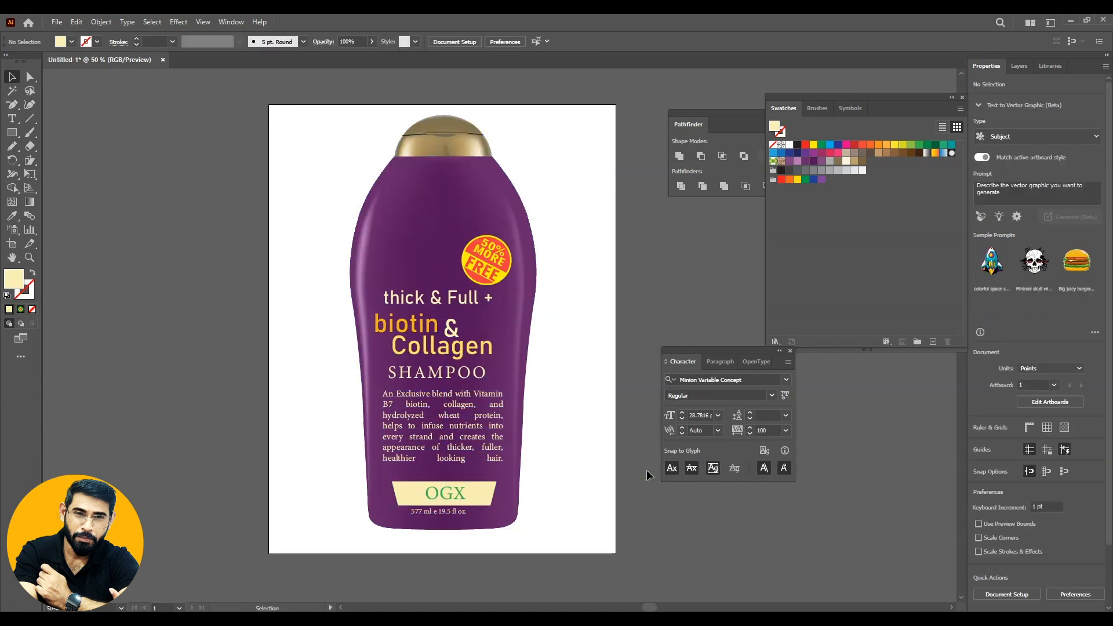